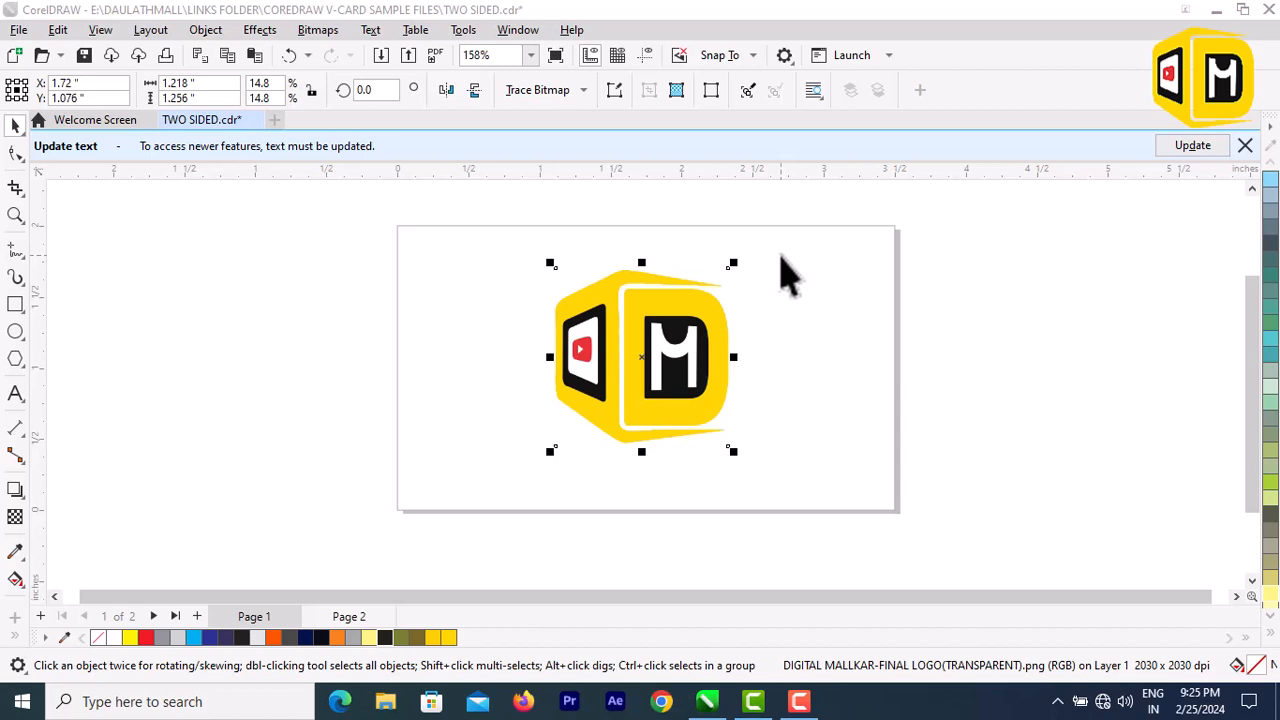
- Move the logo off the front page to the empty area on its right side
{"action": "left_click", "coordinate": [810, 328]}
{"action": "left_click", "coordinate": [645, 365]}
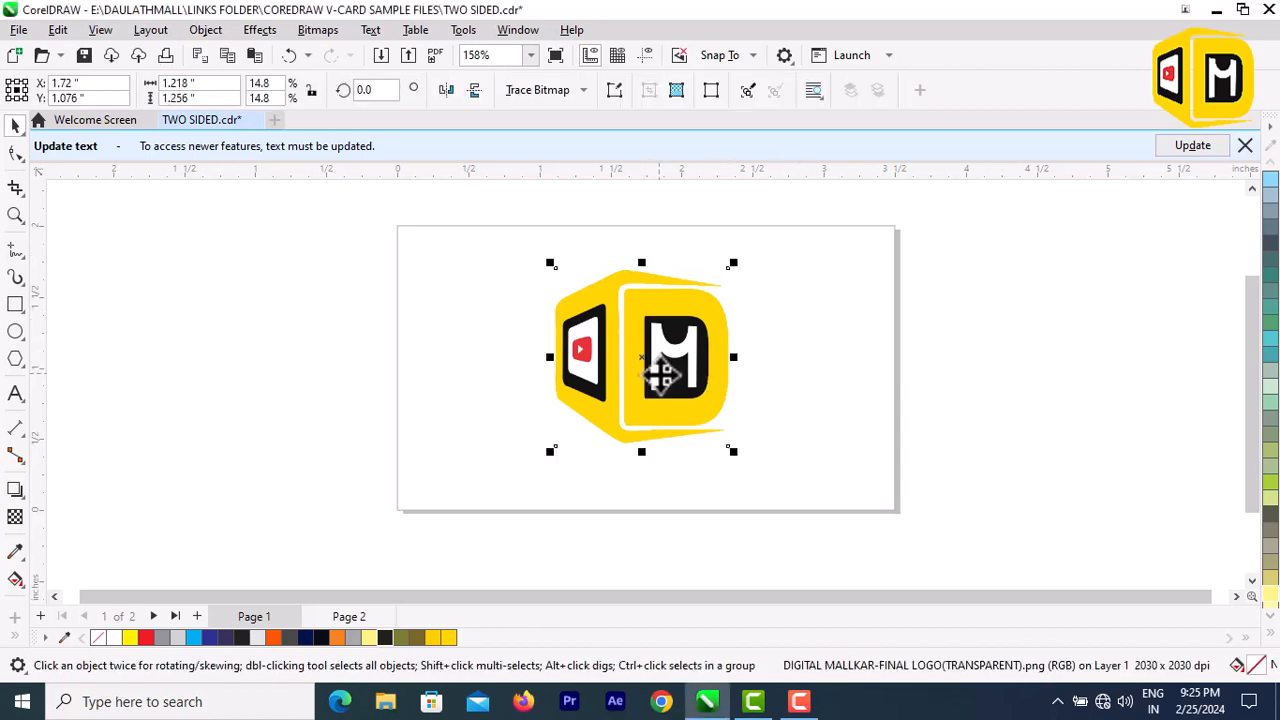
{"action": "left_click_drag", "start_coordinate": [652, 350], "coordinate": [1037, 354]}
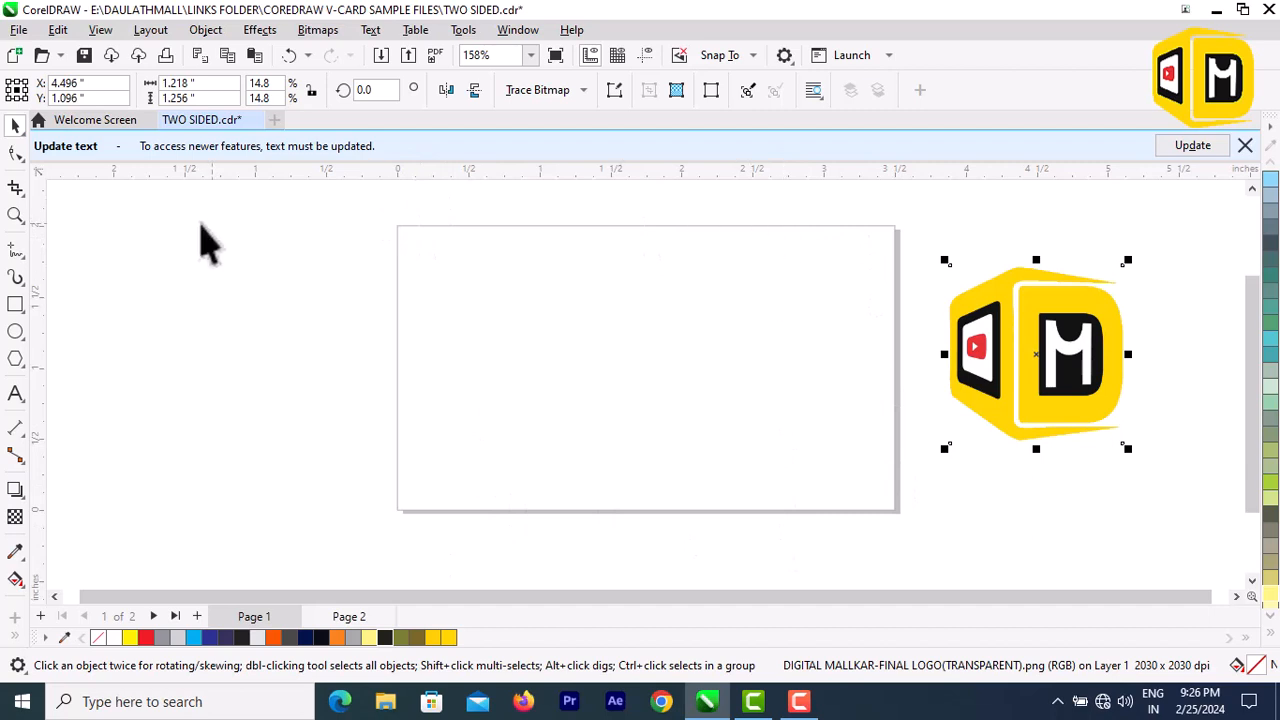
{"action": "left_click", "coordinate": [308, 270]}
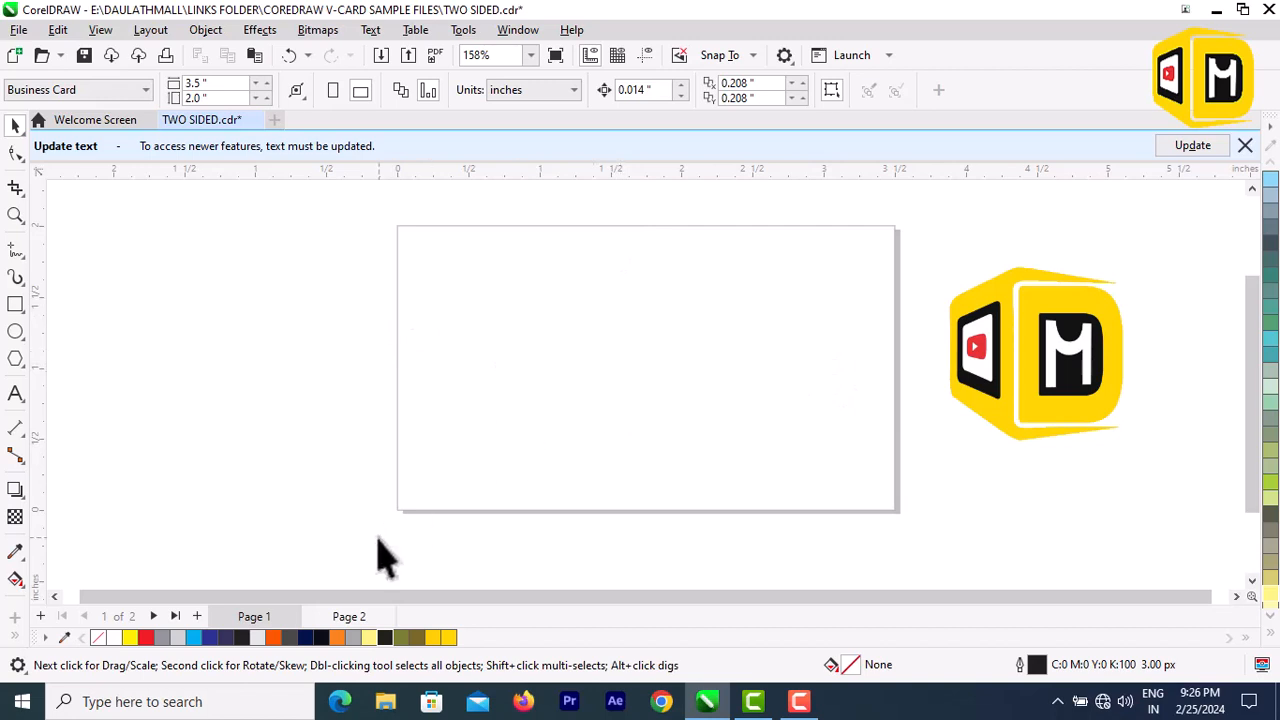
- Examine the QR code, logo, company name and contact details on Page 2, and return to Page 1
{"action": "left_click", "coordinate": [356, 616]}
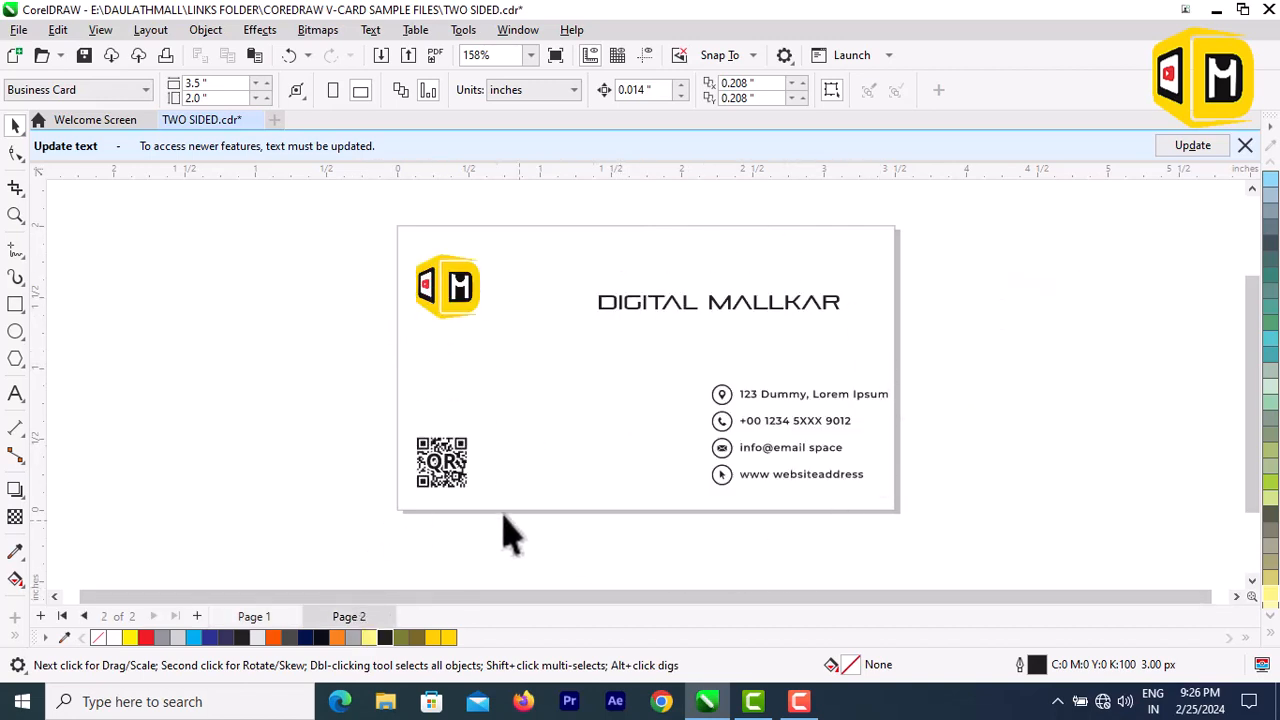
{"action": "left_click", "coordinate": [463, 484]}
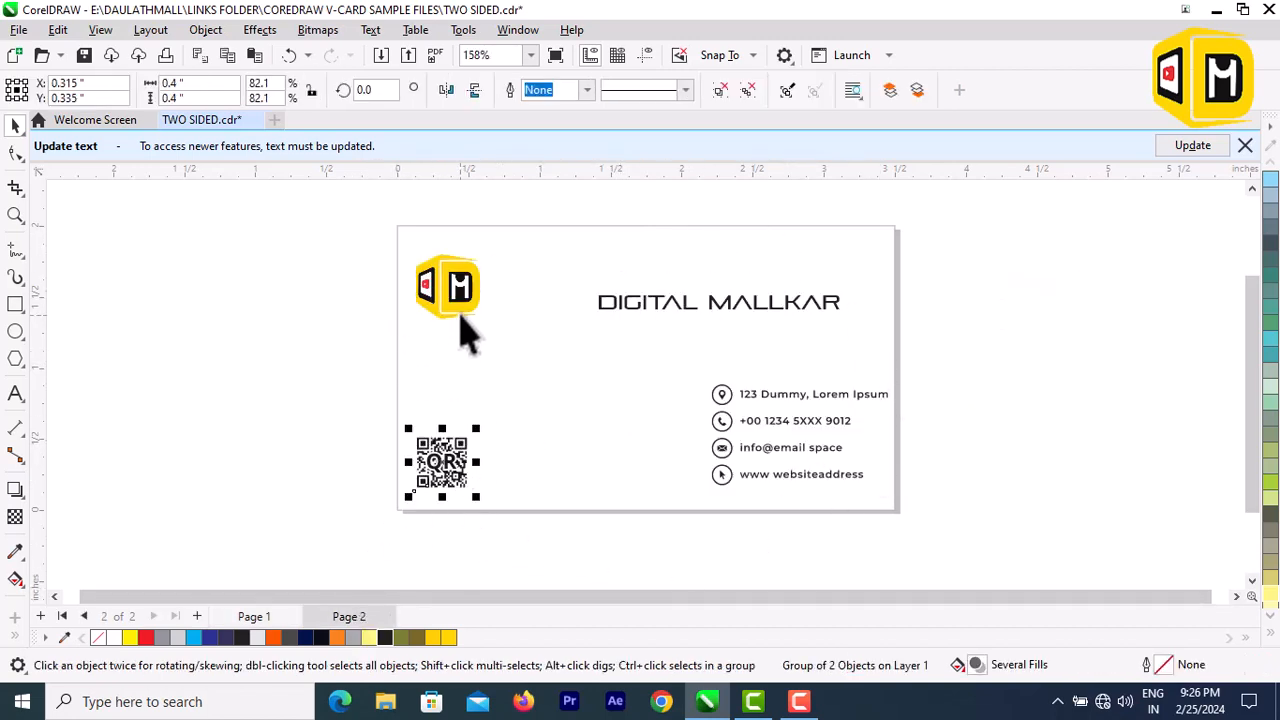
{"action": "left_click", "coordinate": [452, 290]}
{"action": "left_click", "coordinate": [642, 306]}
{"action": "left_click", "coordinate": [747, 417]}
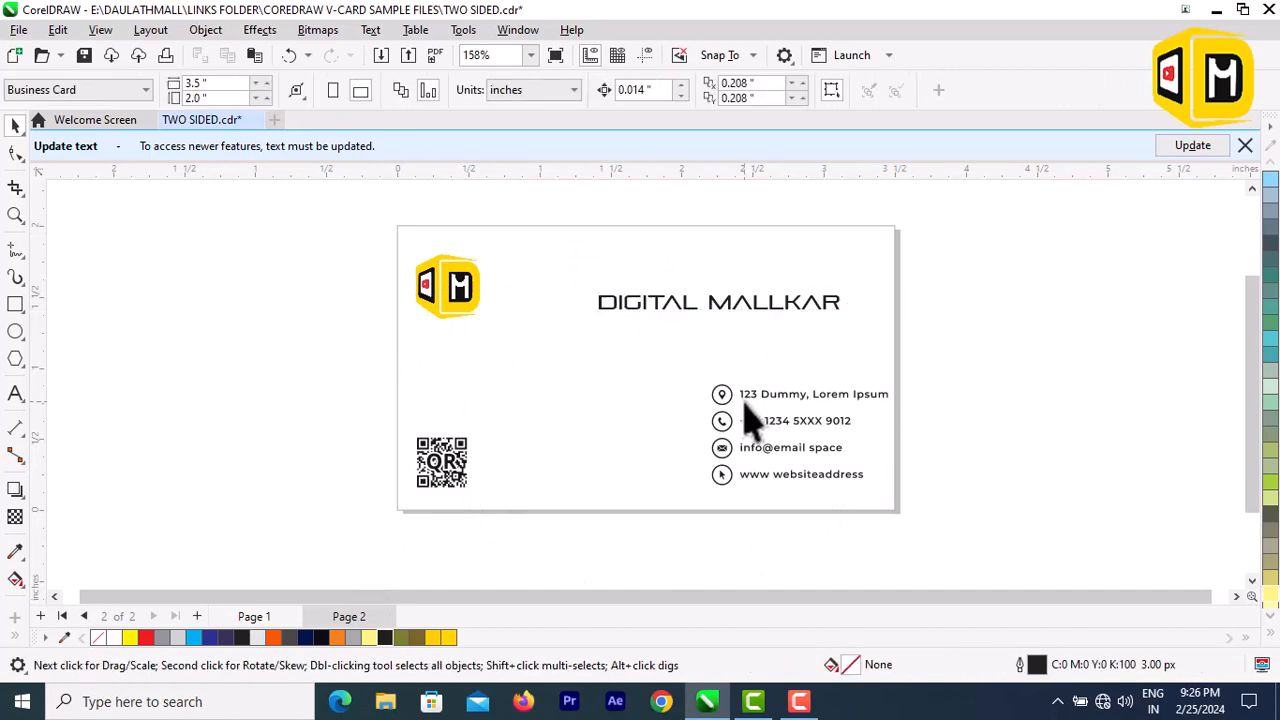
{"action": "left_click", "coordinate": [751, 409]}
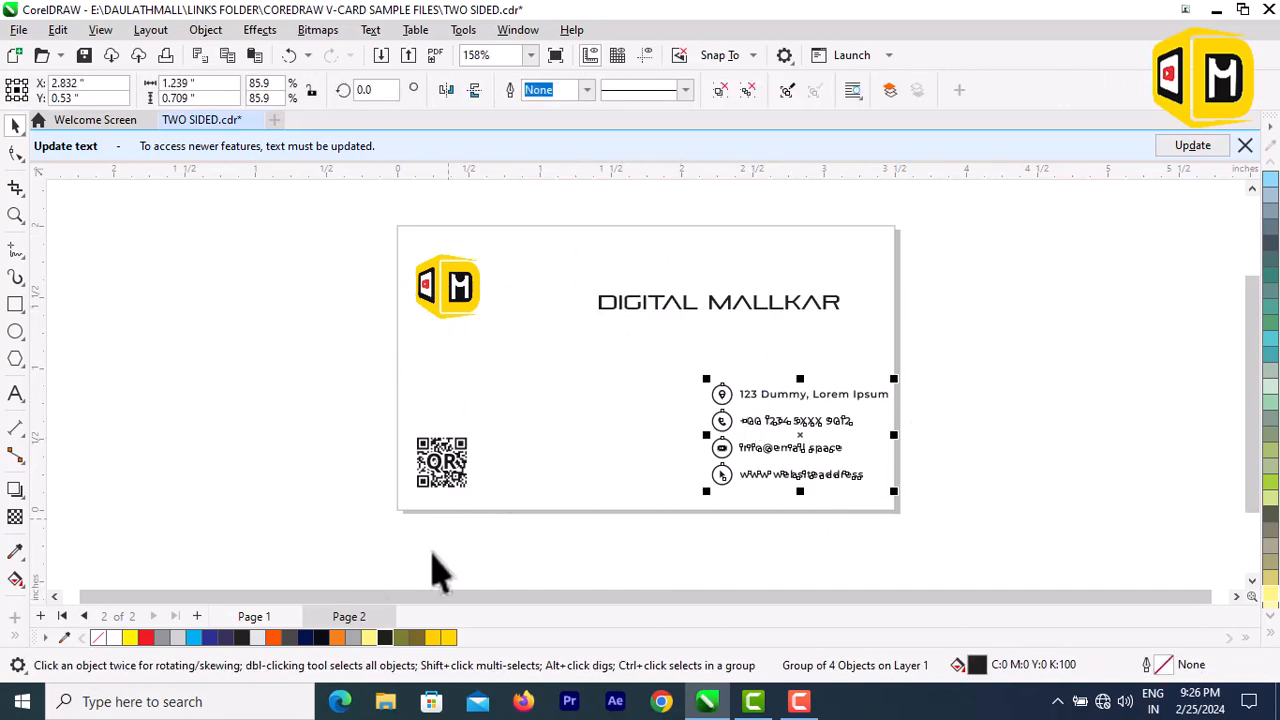
{"action": "left_click", "coordinate": [256, 616]}
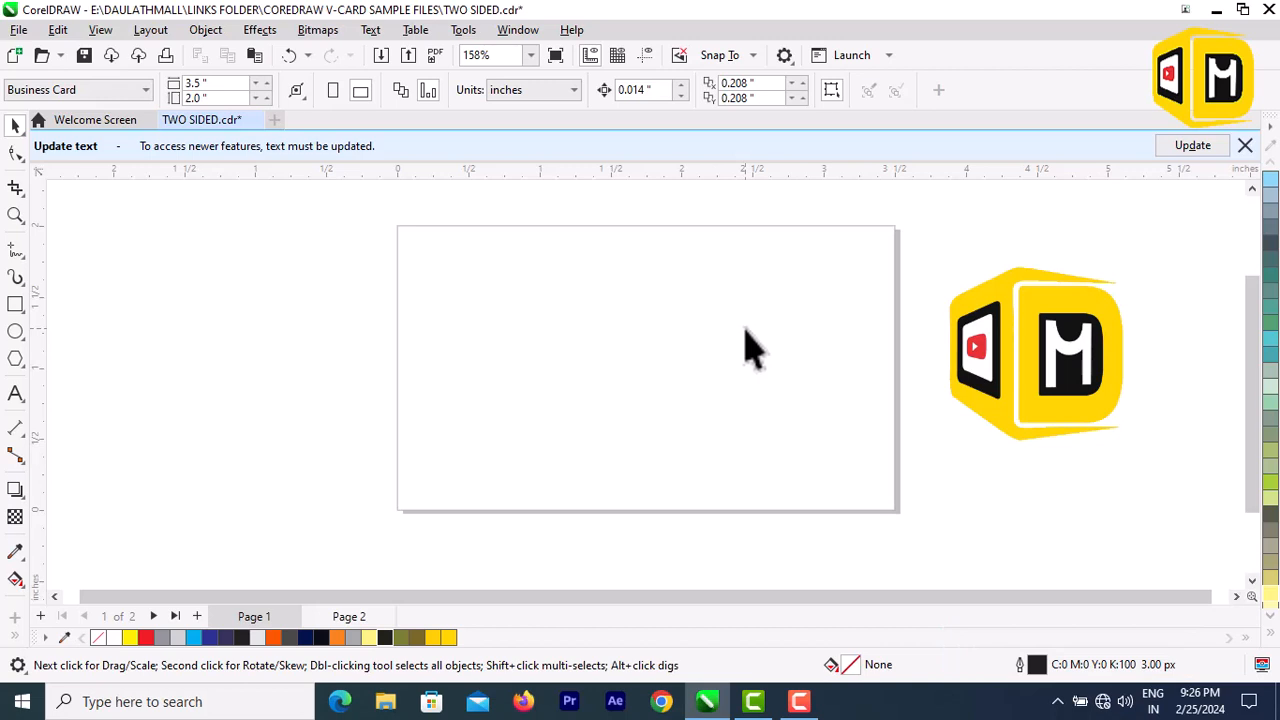
- Create a page-sized rectangle on Page 1 and resize it to 3.25 by 1.75 inches as a margin guide
{"action": "double_click", "coordinate": [20, 310]}
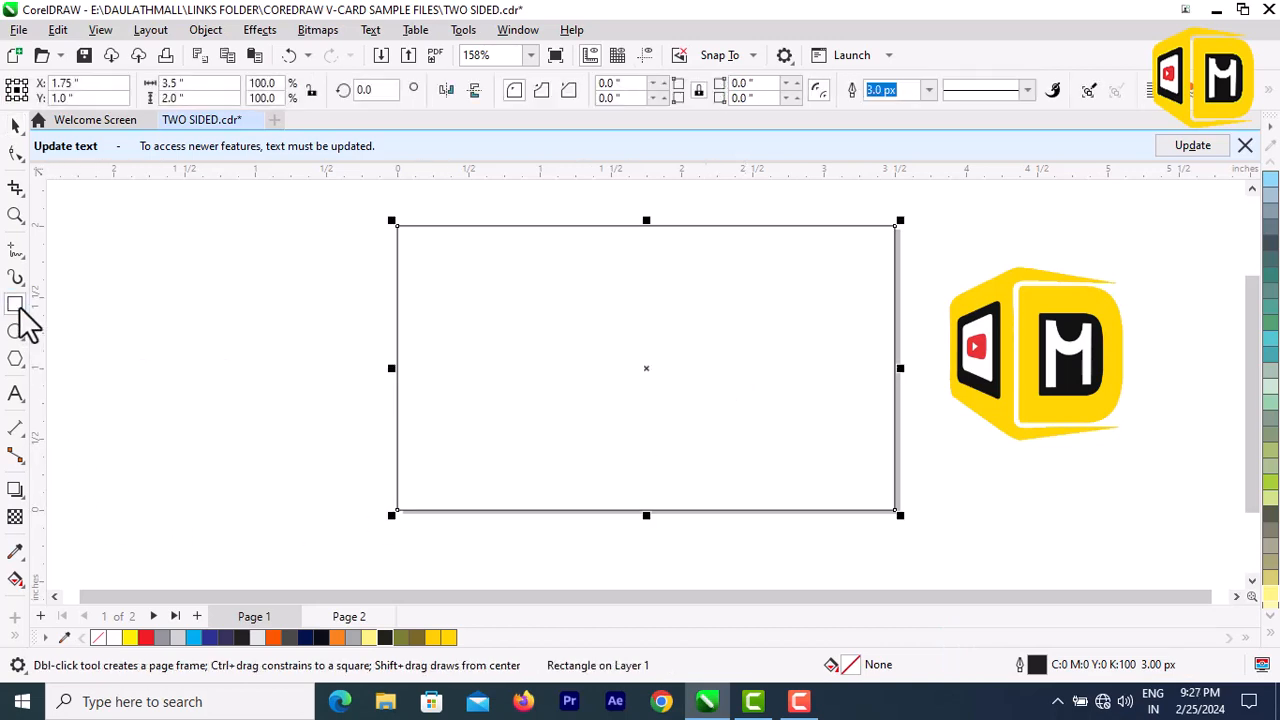
{"action": "left_click", "coordinate": [15, 125]}
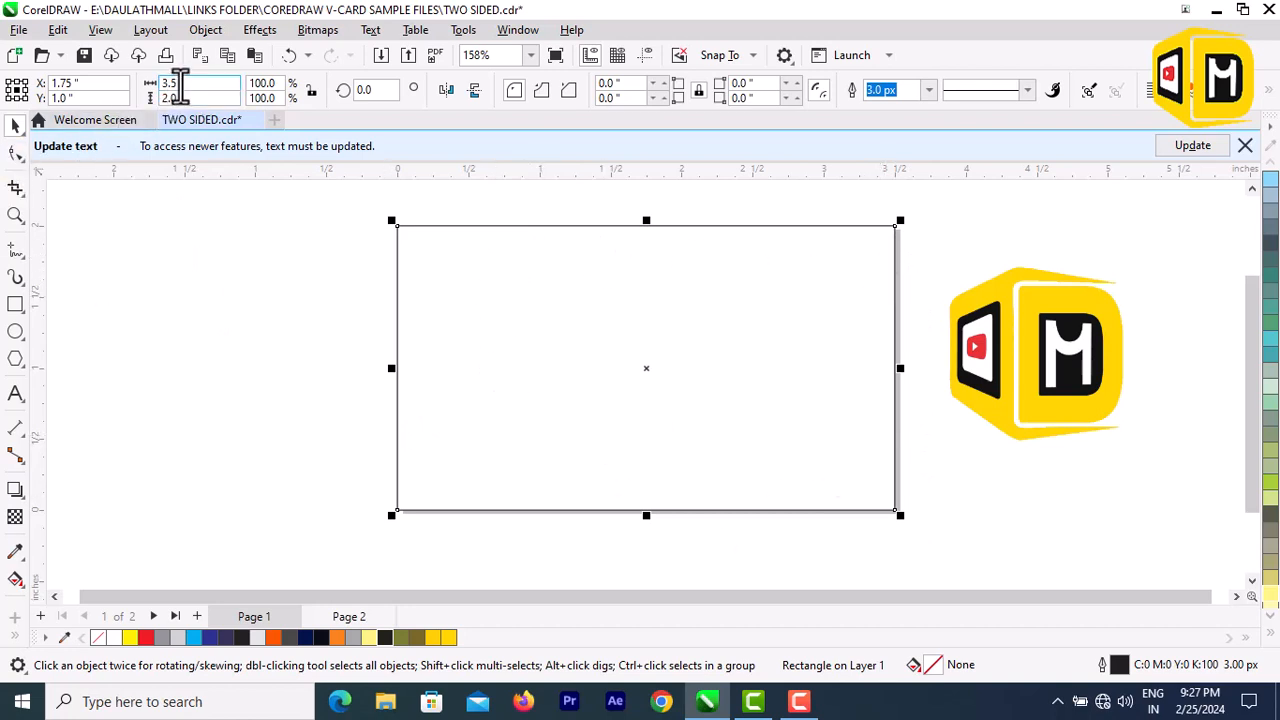
{"action": "double_click", "coordinate": [172, 84]}
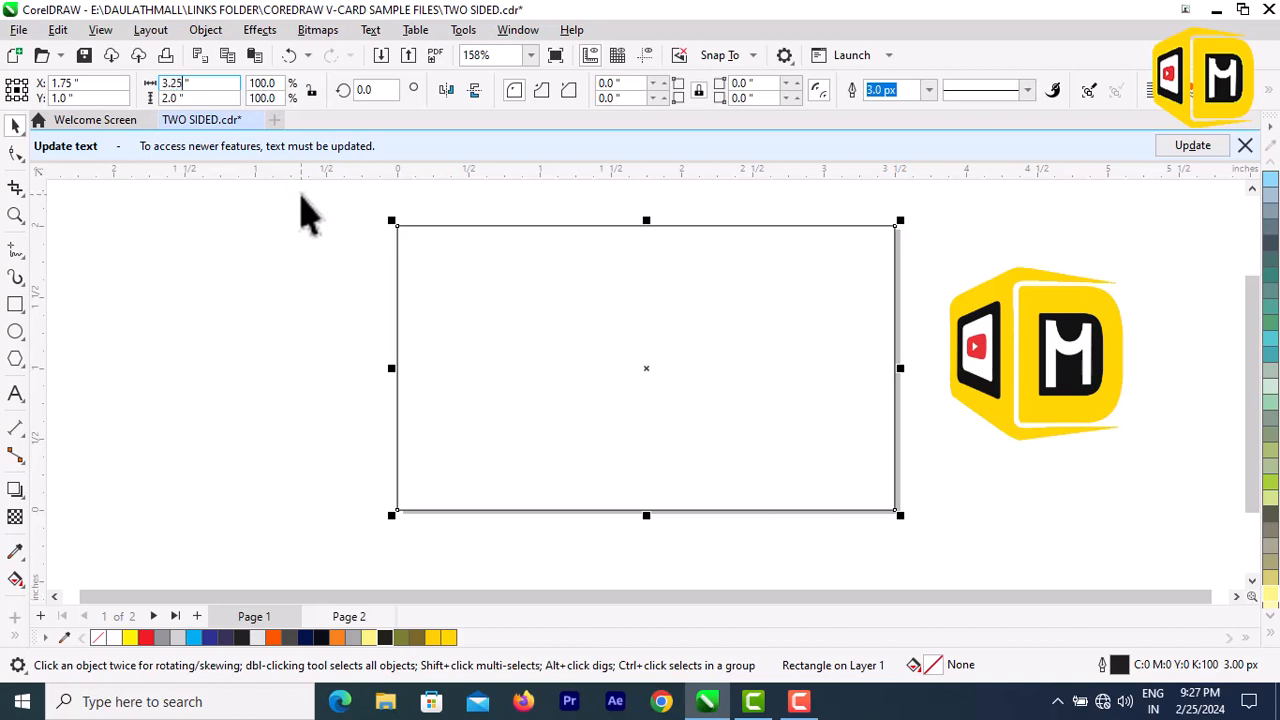
{"action": "key", "text": "Return"}
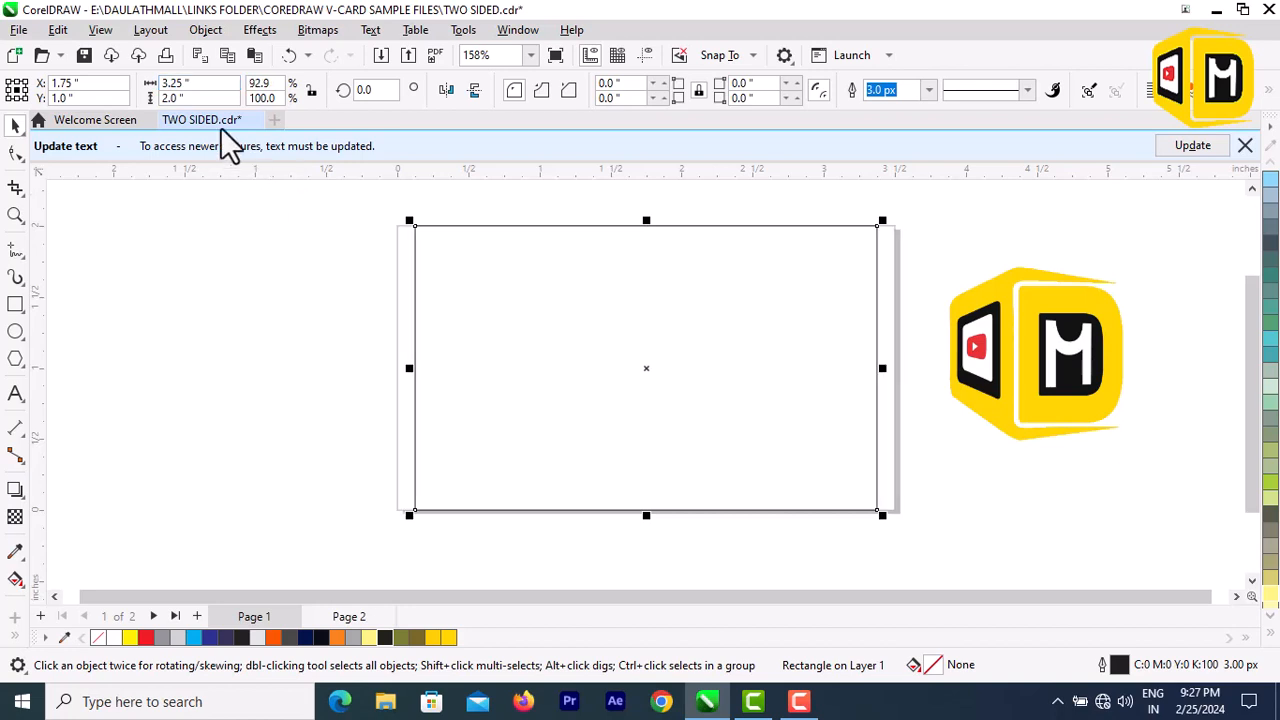
{"action": "double_click", "coordinate": [165, 97]}
{"action": "type", "text": "1.75"}
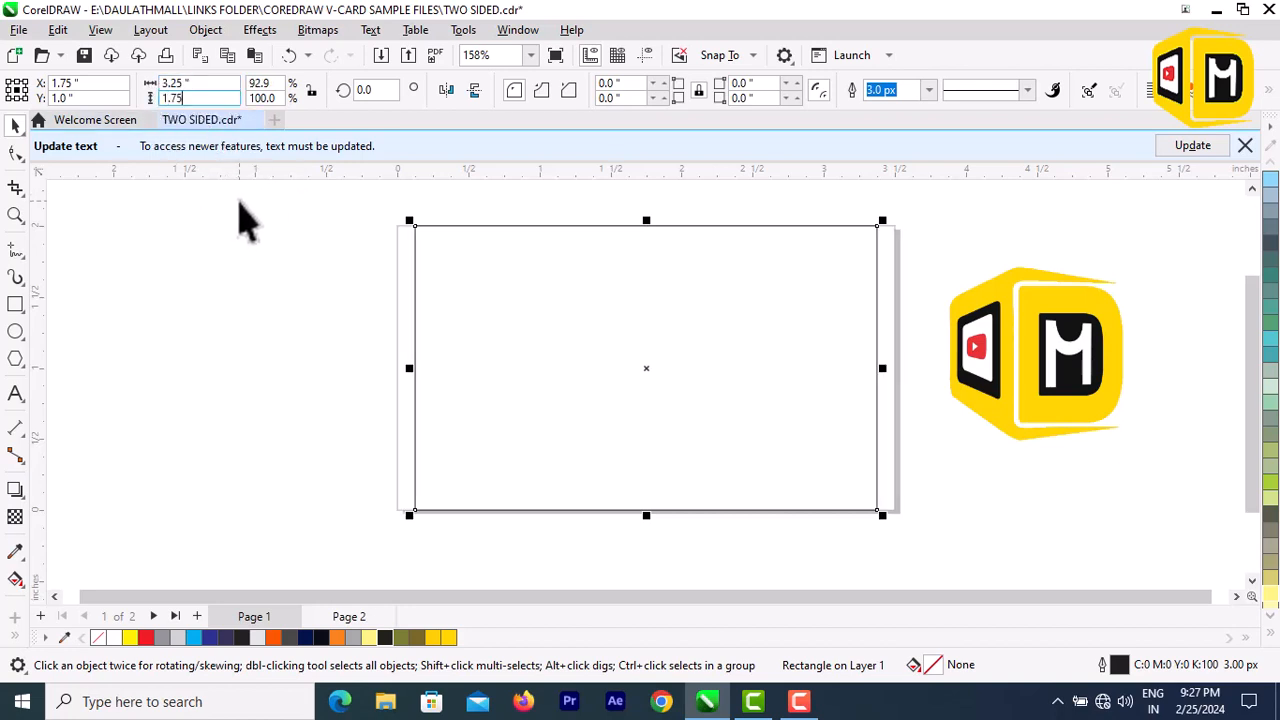
{"action": "key", "text": "Return"}
{"action": "left_click", "coordinate": [166, 254]}
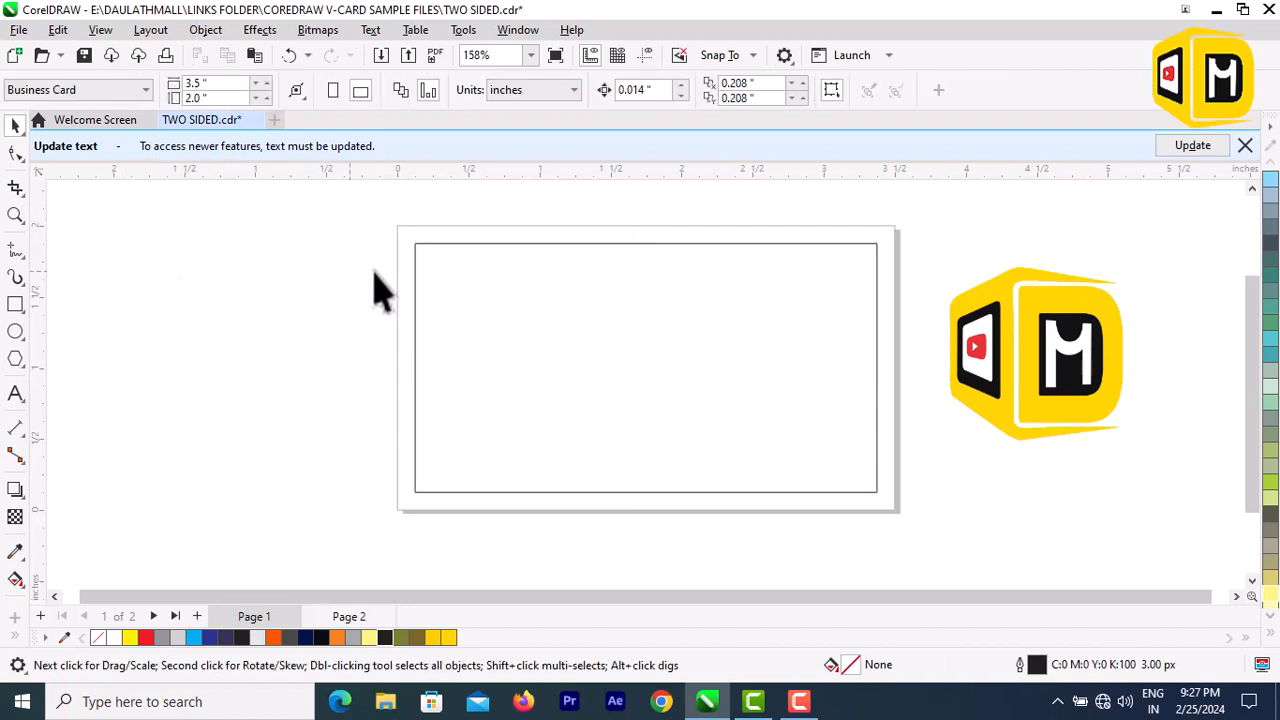
- Lock the margin rectangle in place and check that it can no longer be edited
{"action": "left_click", "coordinate": [420, 245]}
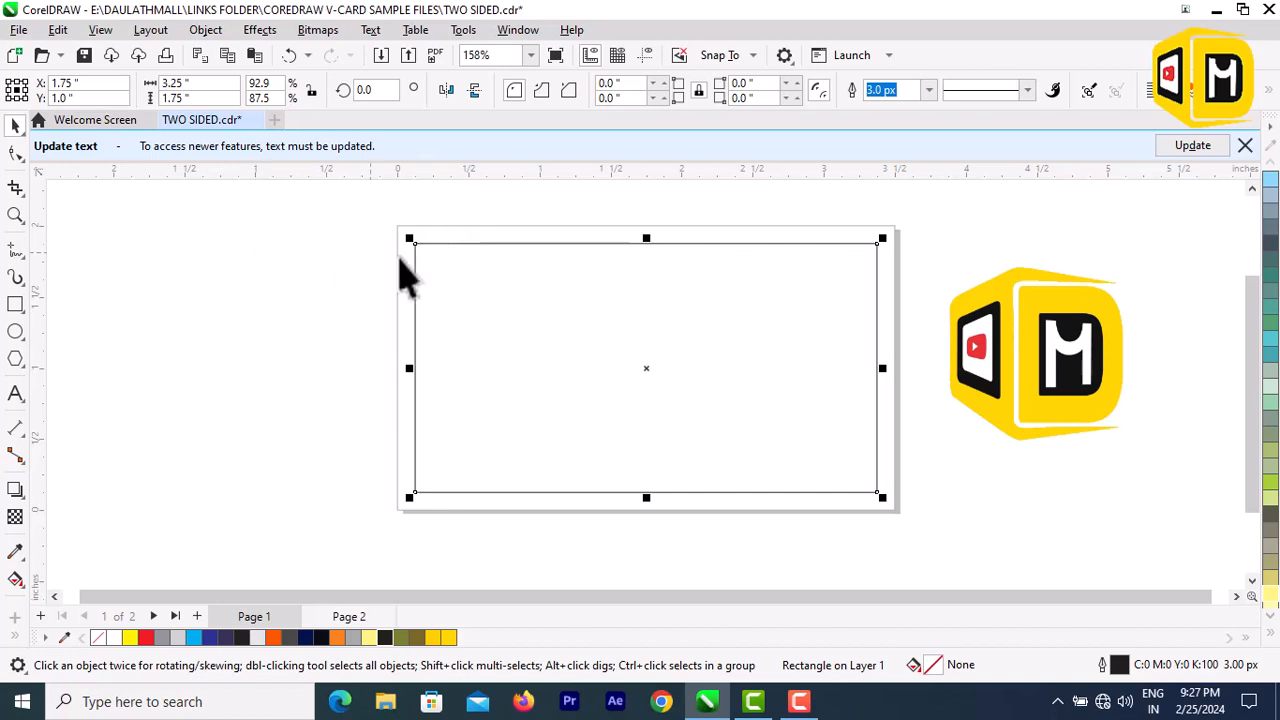
{"action": "left_click", "coordinate": [286, 262]}
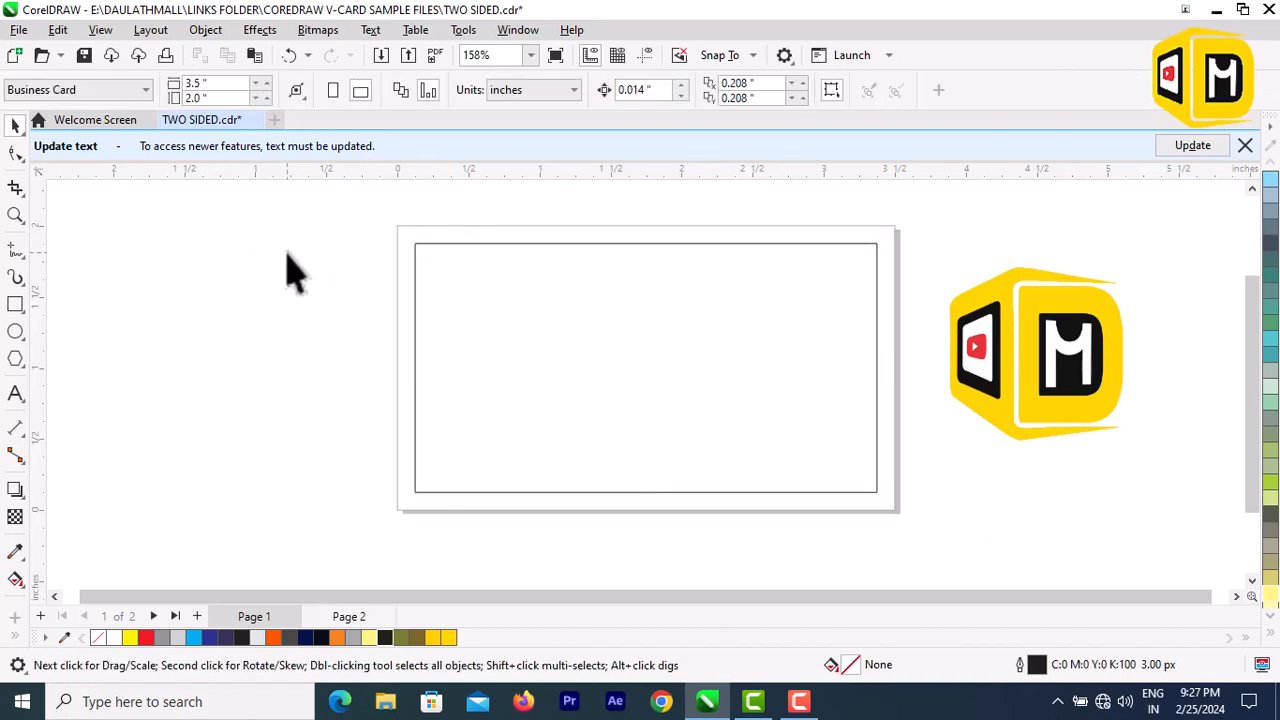
{"action": "left_click", "coordinate": [500, 244]}
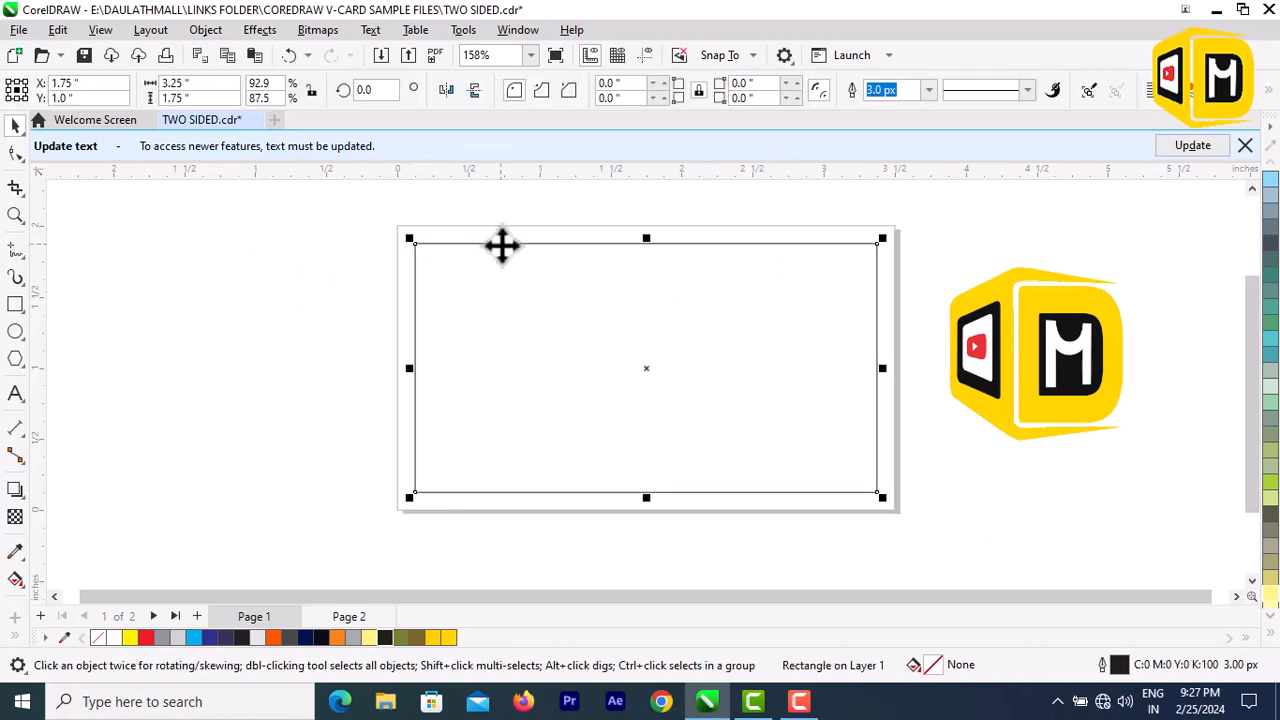
{"action": "right_click", "coordinate": [500, 245]}
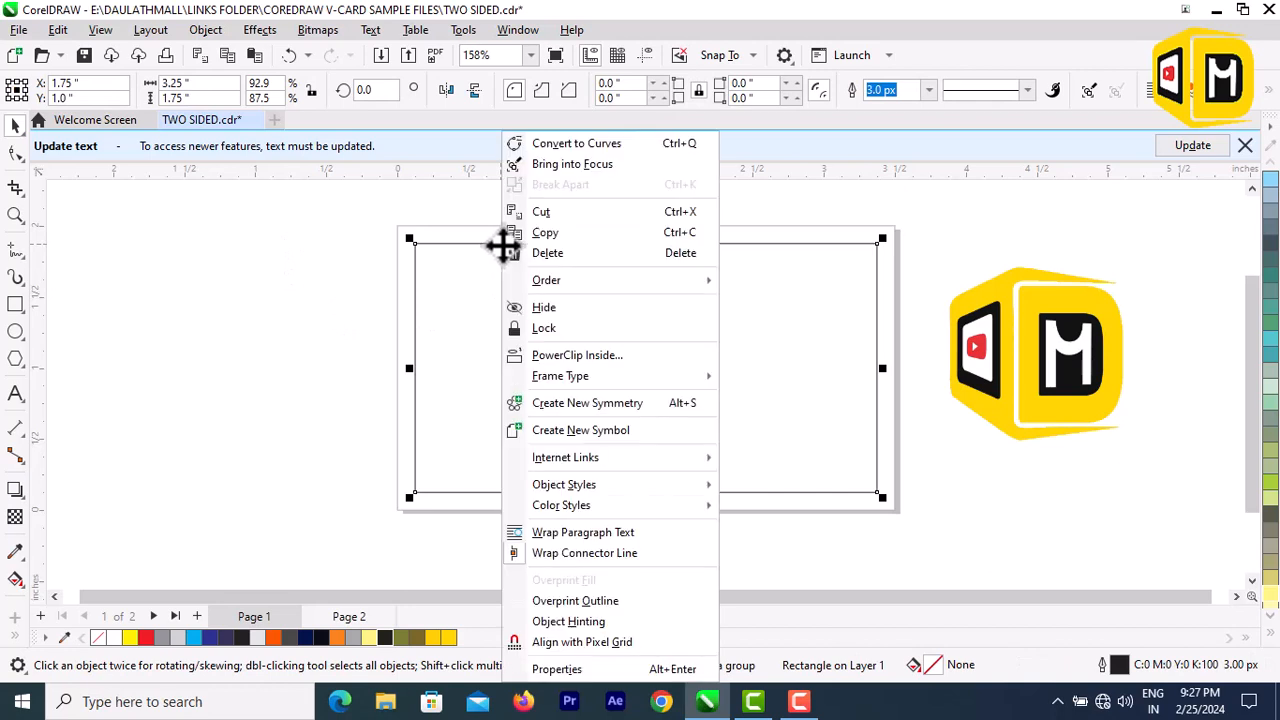
{"action": "left_click", "coordinate": [549, 329]}
{"action": "left_click", "coordinate": [549, 346]}
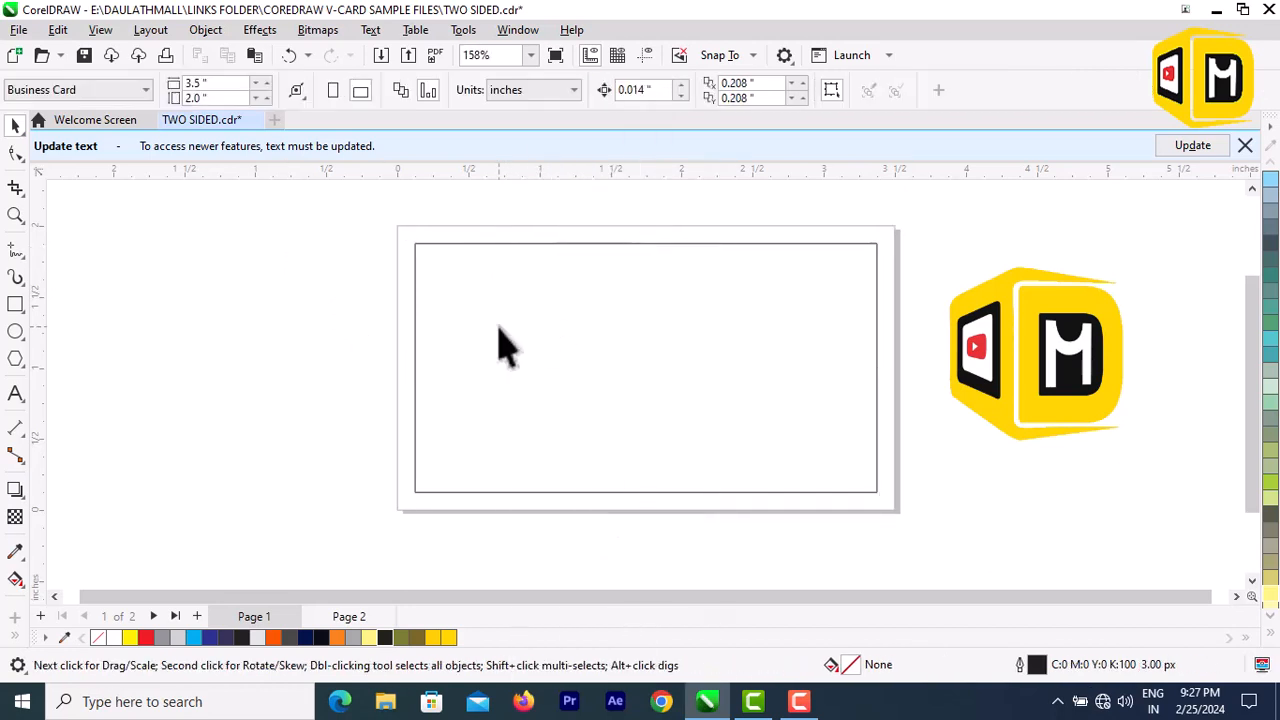
{"action": "left_click", "coordinate": [443, 245]}
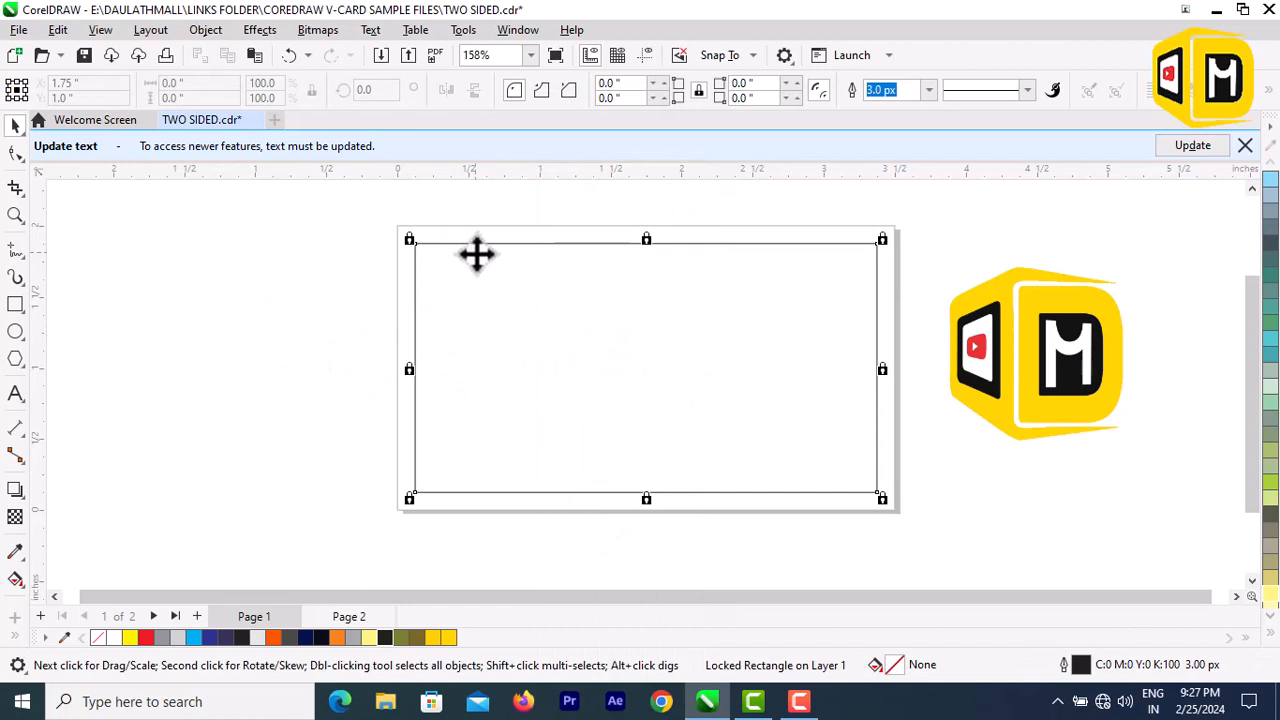
{"action": "left_click", "coordinate": [137, 286]}
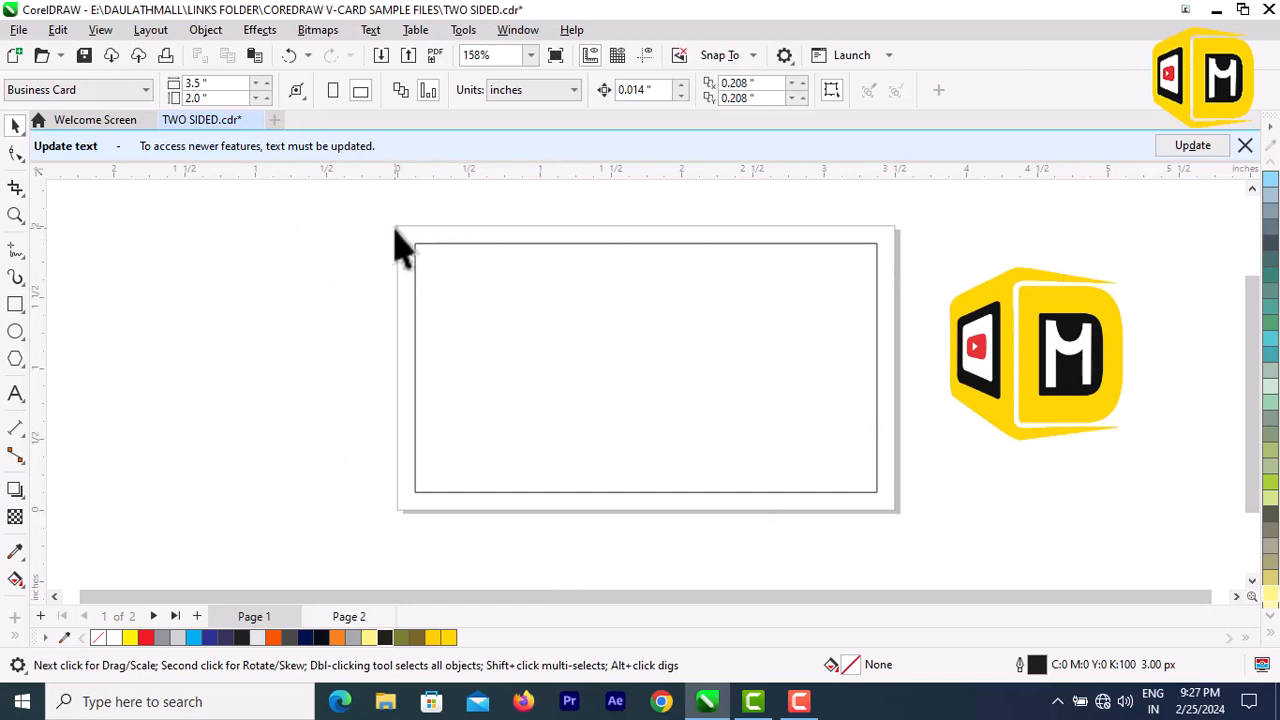
{"action": "left_click", "coordinate": [437, 243]}
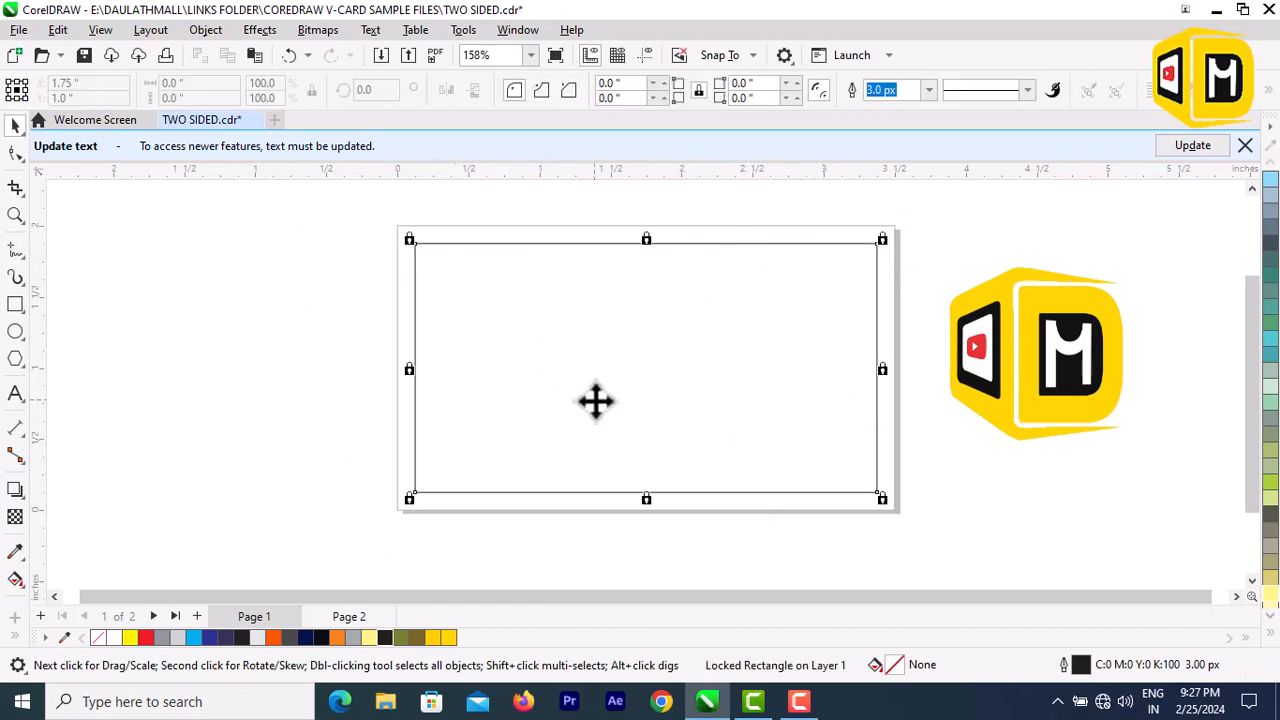
{"action": "left_click", "coordinate": [284, 244]}
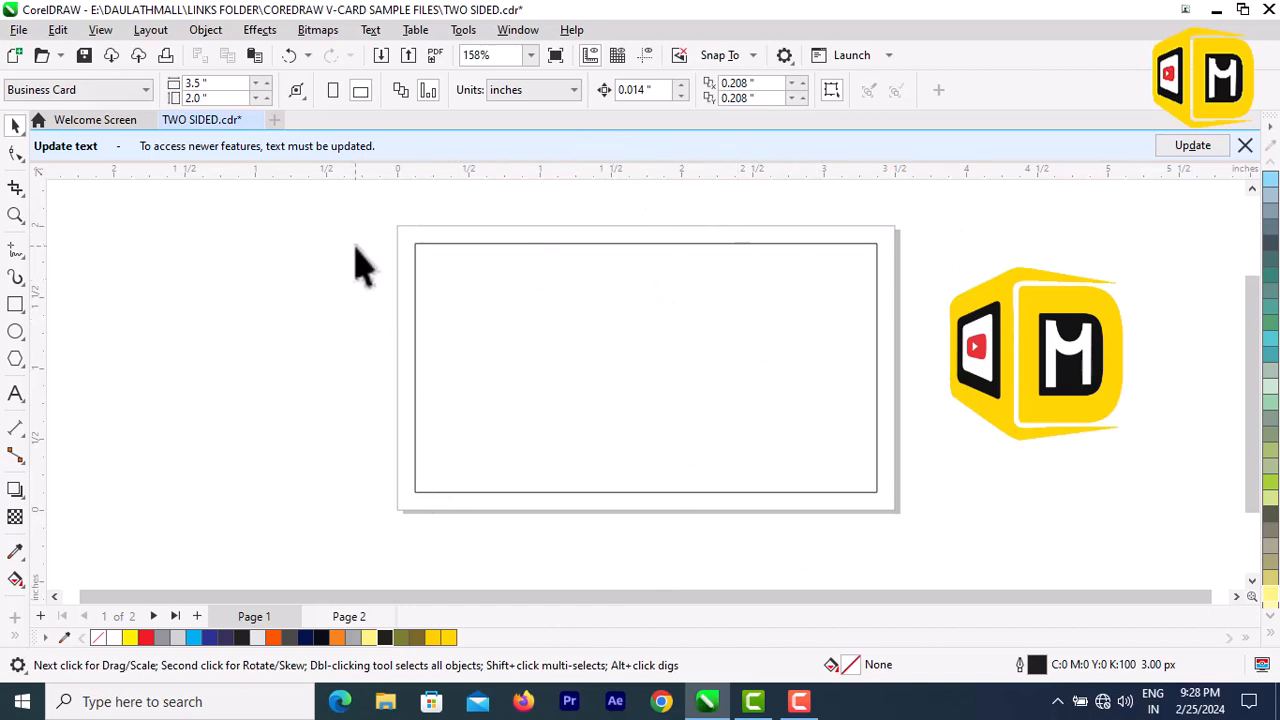
- Rename Page 1 as V-CARD-FRONT
{"action": "right_click", "coordinate": [252, 612]}
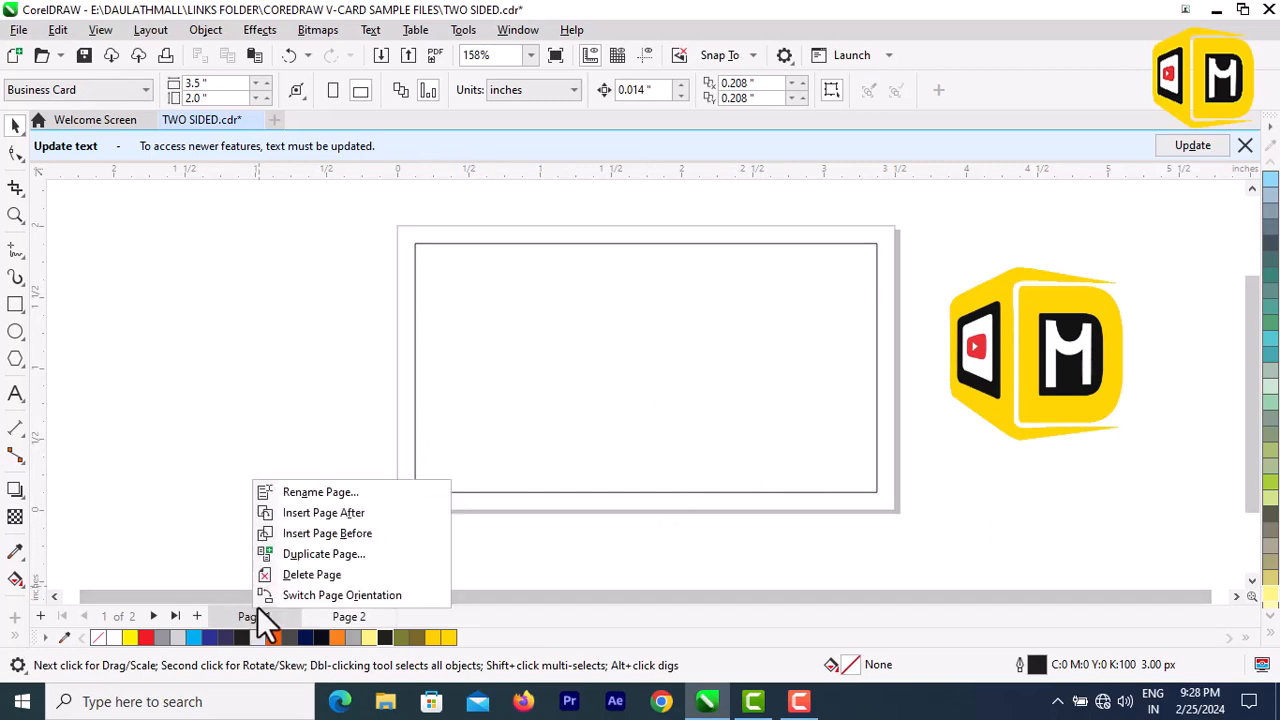
{"action": "right_click", "coordinate": [241, 622]}
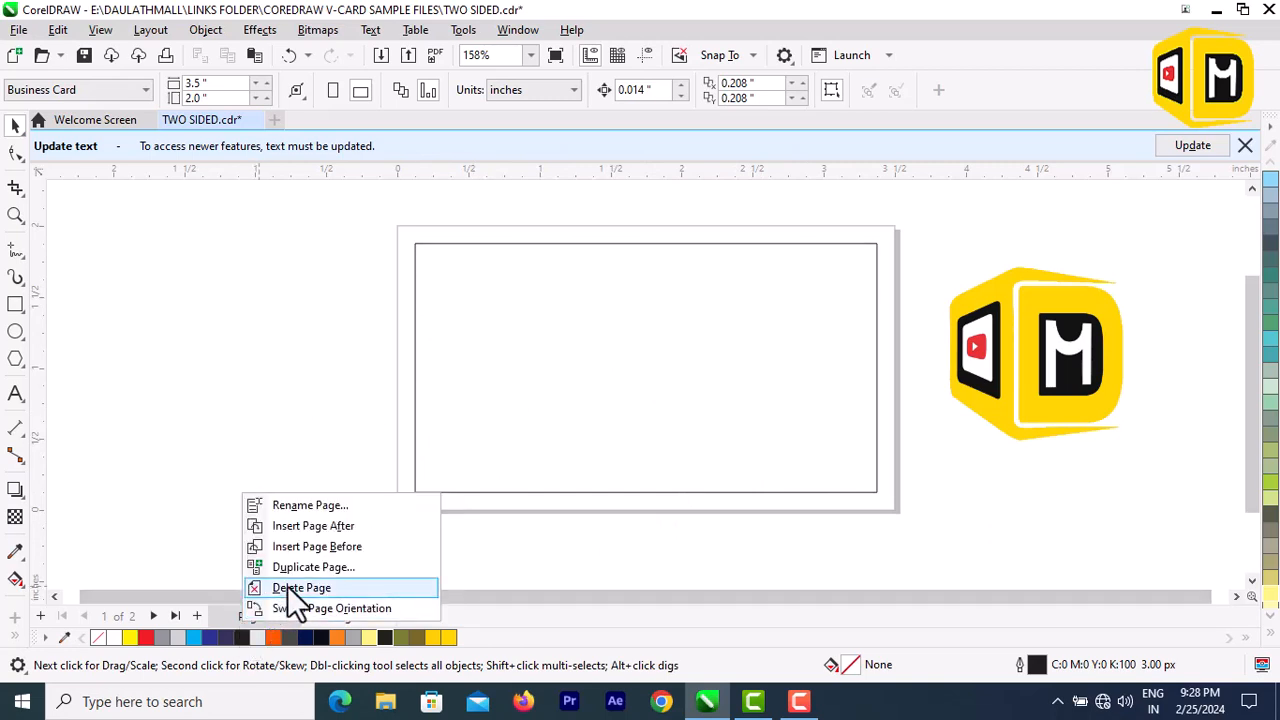
{"action": "left_click", "coordinate": [320, 510]}
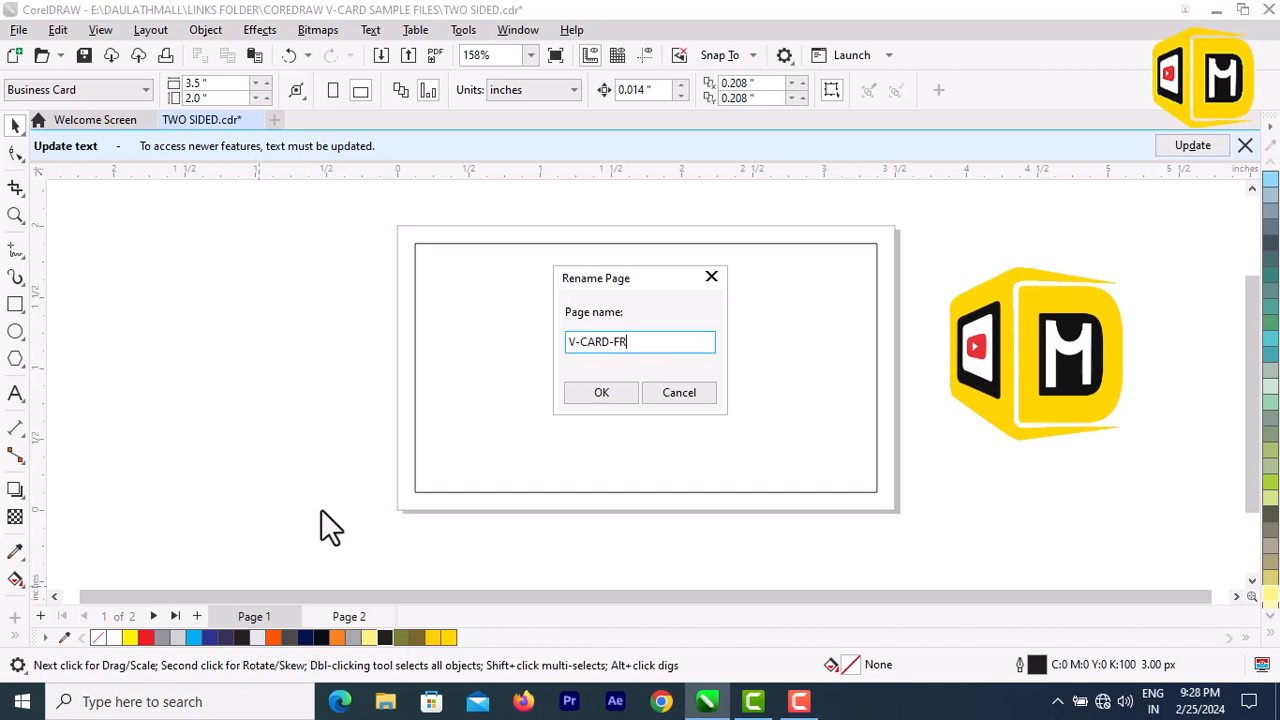
{"action": "left_click", "coordinate": [600, 393]}
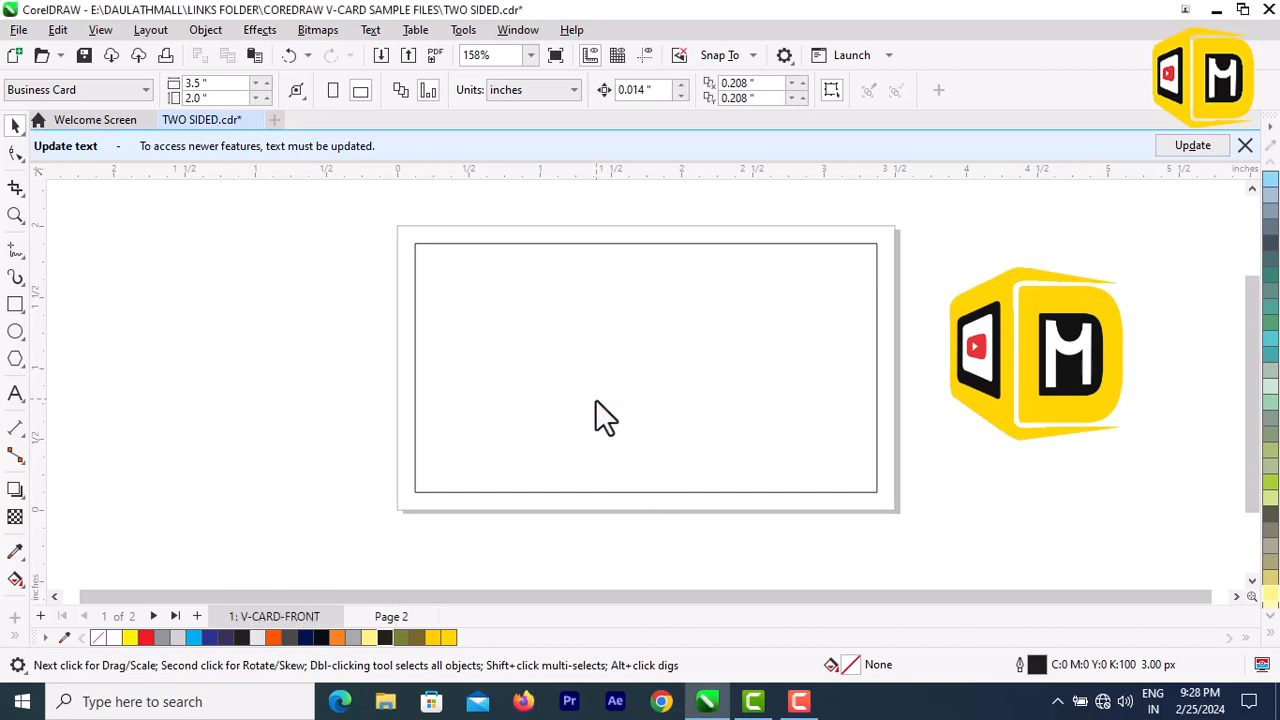
{"action": "right_click", "coordinate": [303, 615]}
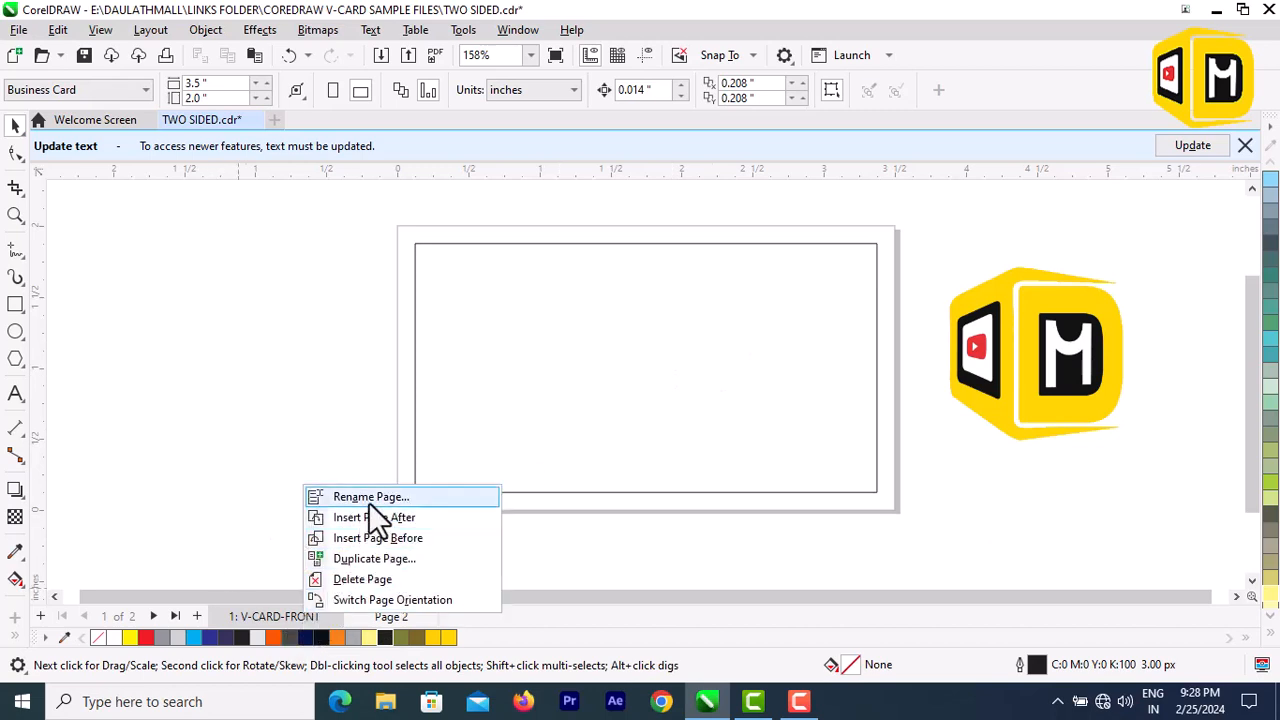
{"action": "left_click", "coordinate": [547, 533]}
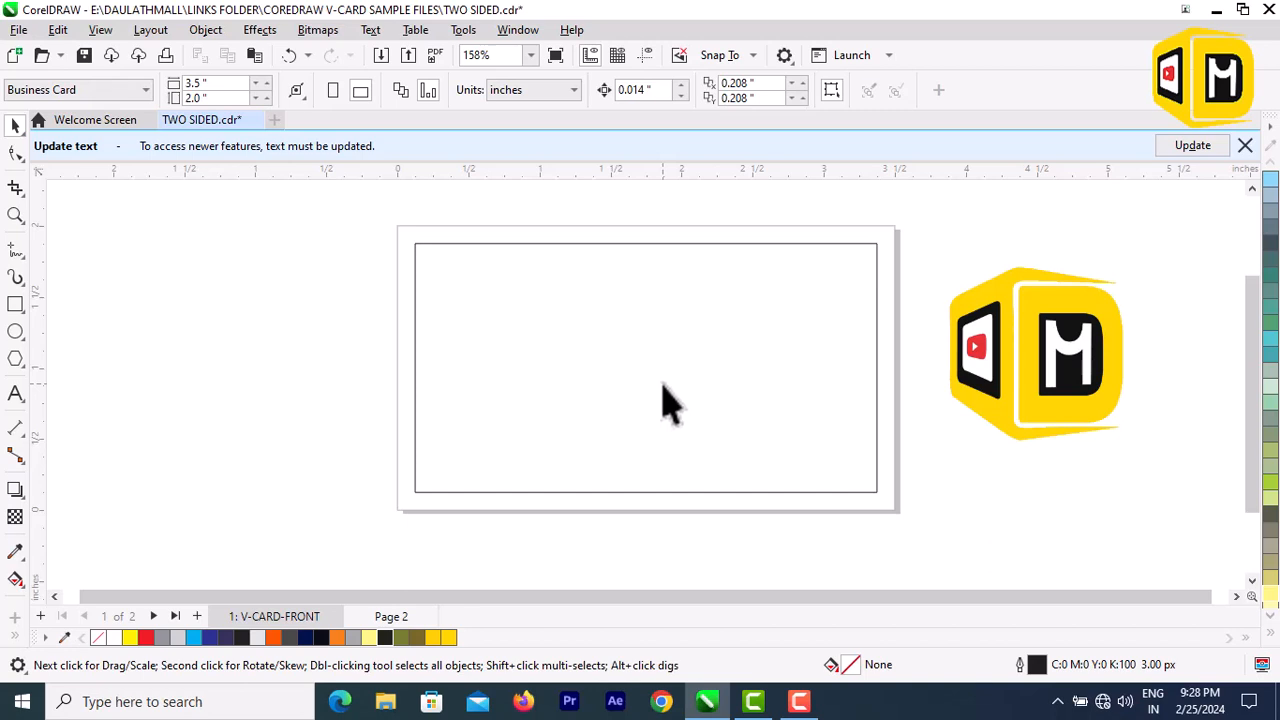
{"action": "left_click", "coordinate": [417, 313]}
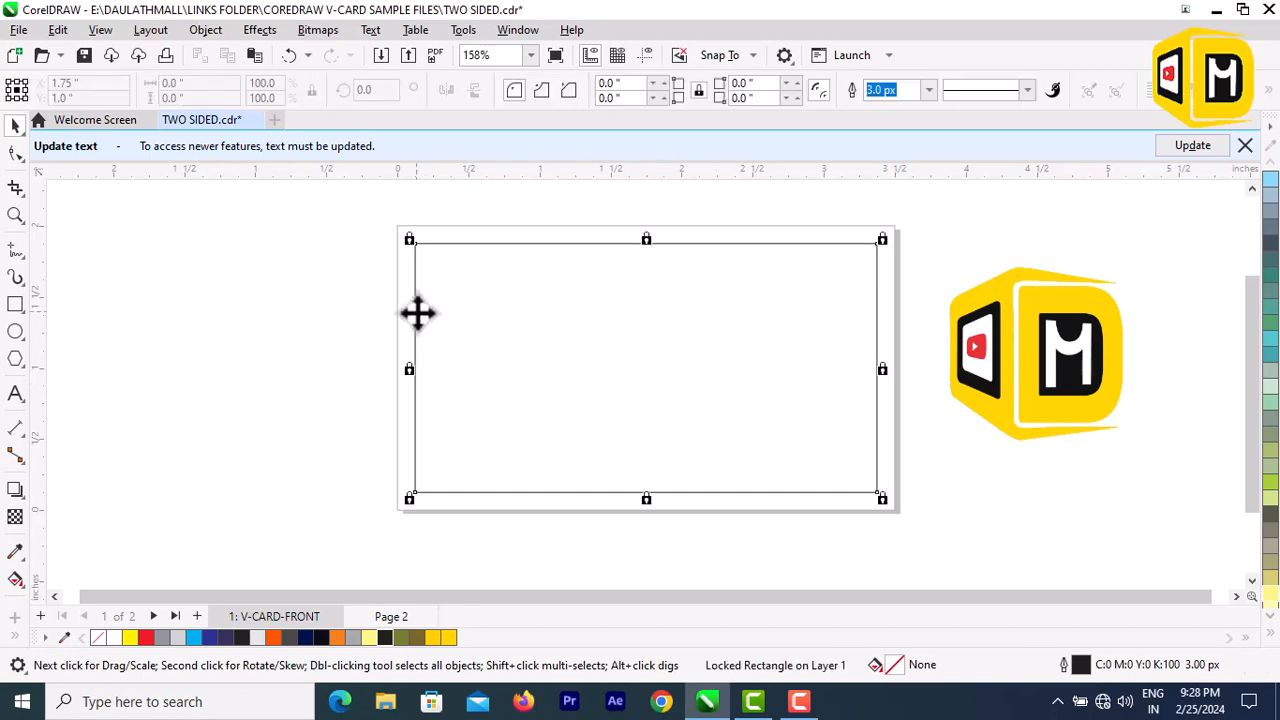
{"action": "left_click", "coordinate": [975, 475]}
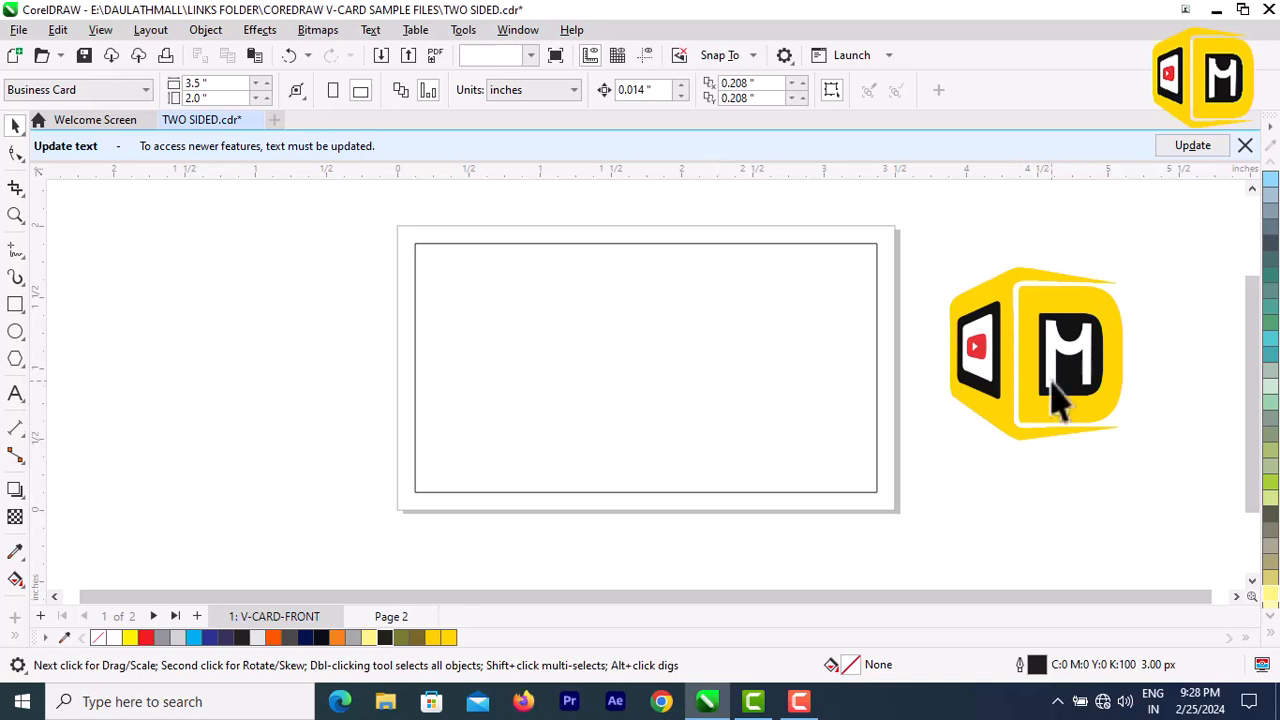
- Try the logo in the centre of the card's front, and move it back outside the page on the right
{"action": "left_click_drag", "start_coordinate": [1057, 390], "coordinate": [651, 350]}
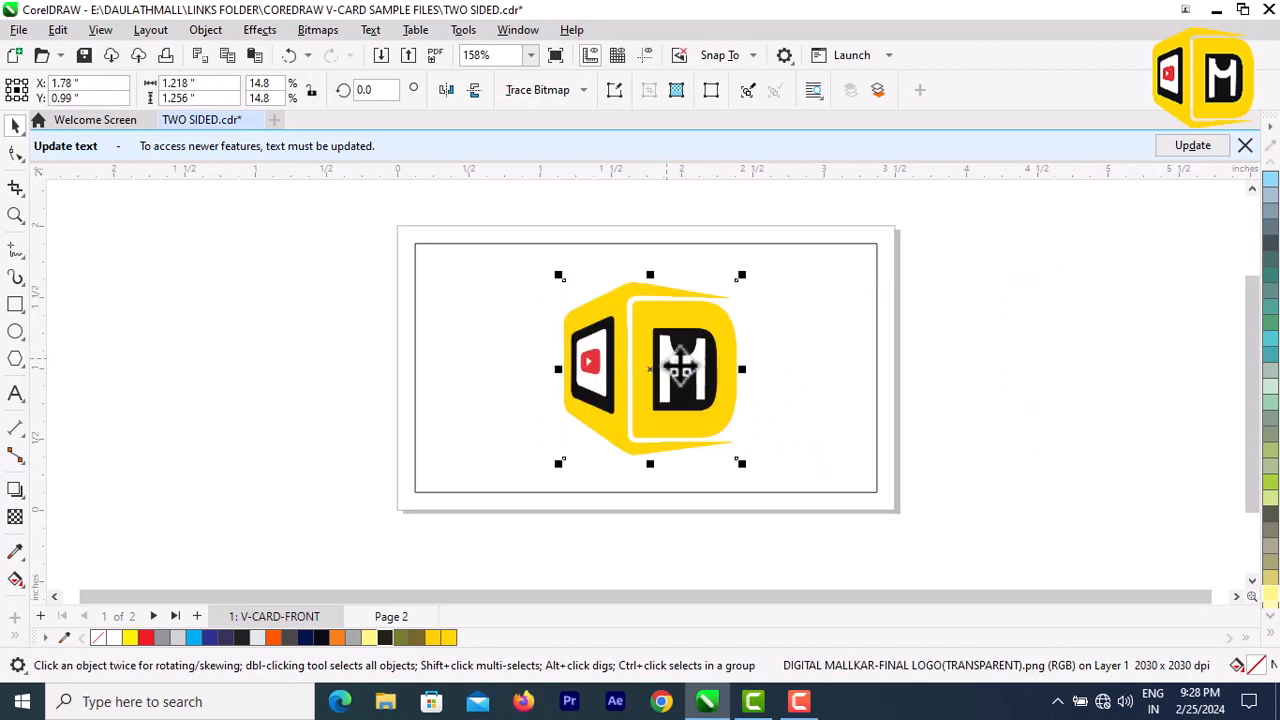
{"action": "left_click", "coordinate": [1063, 366]}
{"action": "left_click", "coordinate": [740, 378]}
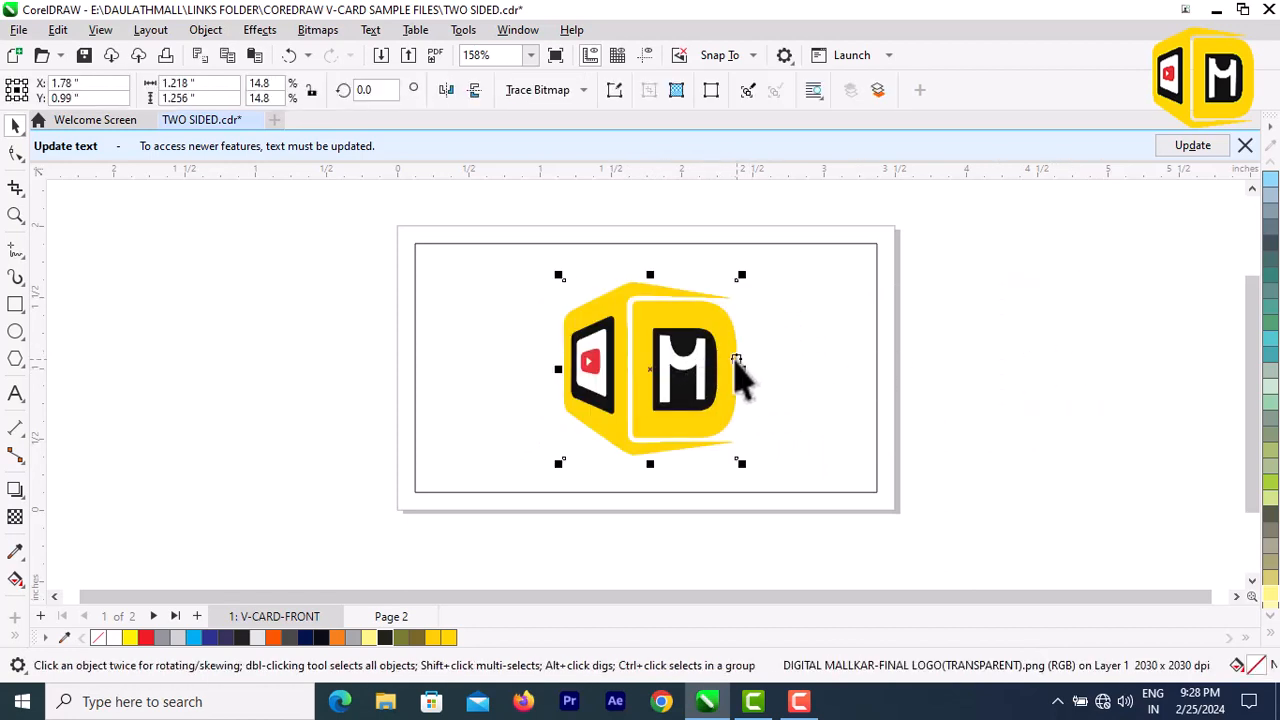
{"action": "left_click", "coordinate": [1021, 367]}
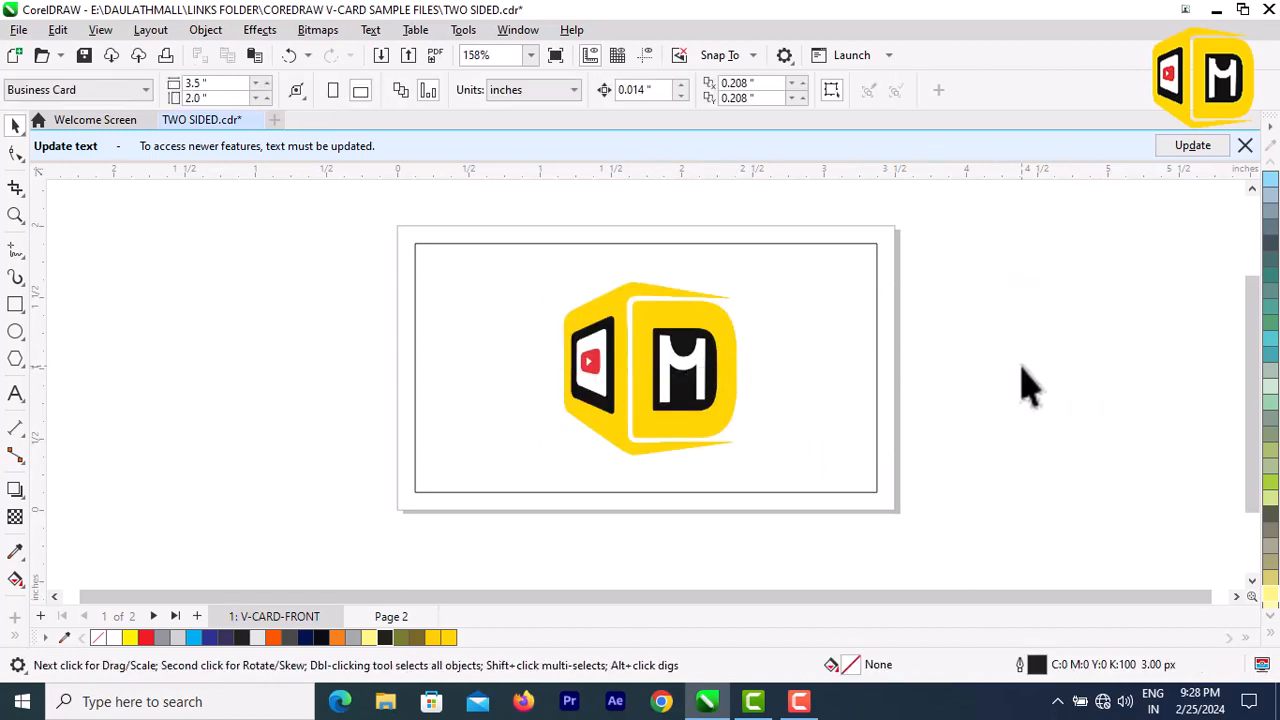
{"action": "left_click", "coordinate": [725, 368]}
{"action": "left_click_drag", "start_coordinate": [714, 357], "coordinate": [1101, 364]}
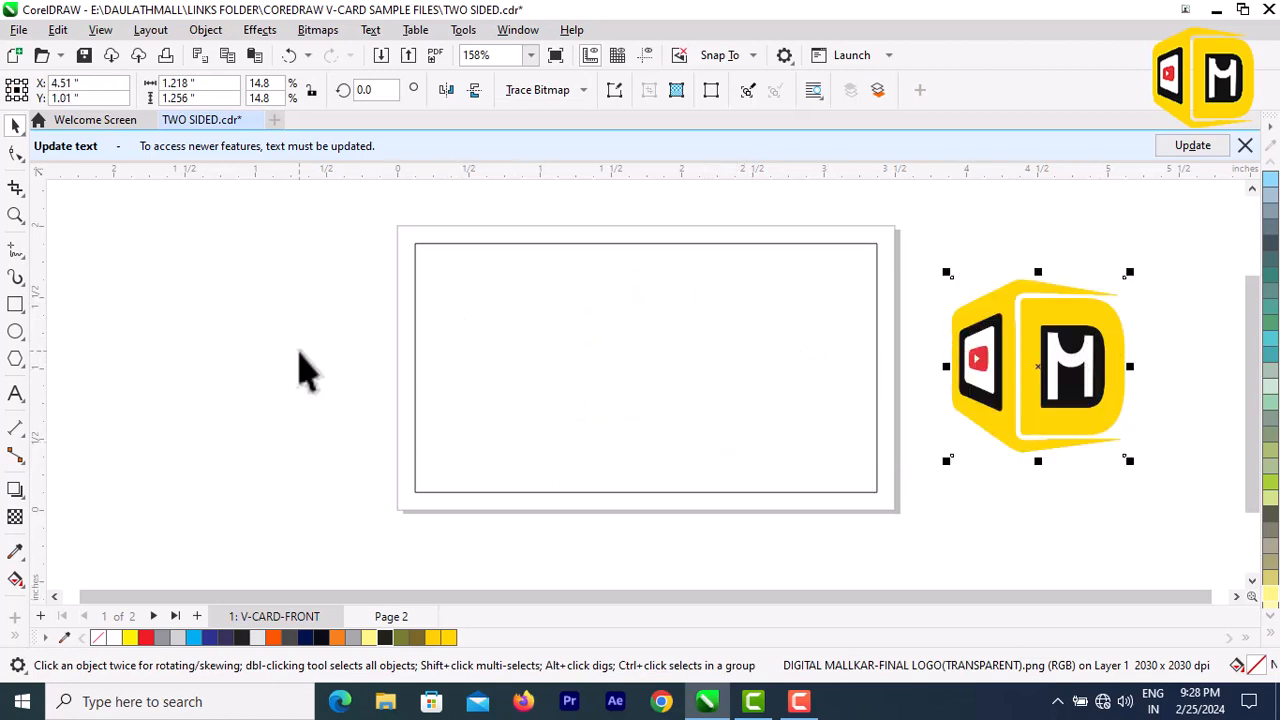
- Draw a band about 3.25 by 0.65 inches across the middle of the margin rectangle and fill it dark indigo (C82 M79 Y28 K38)
{"action": "left_click", "coordinate": [15, 305]}
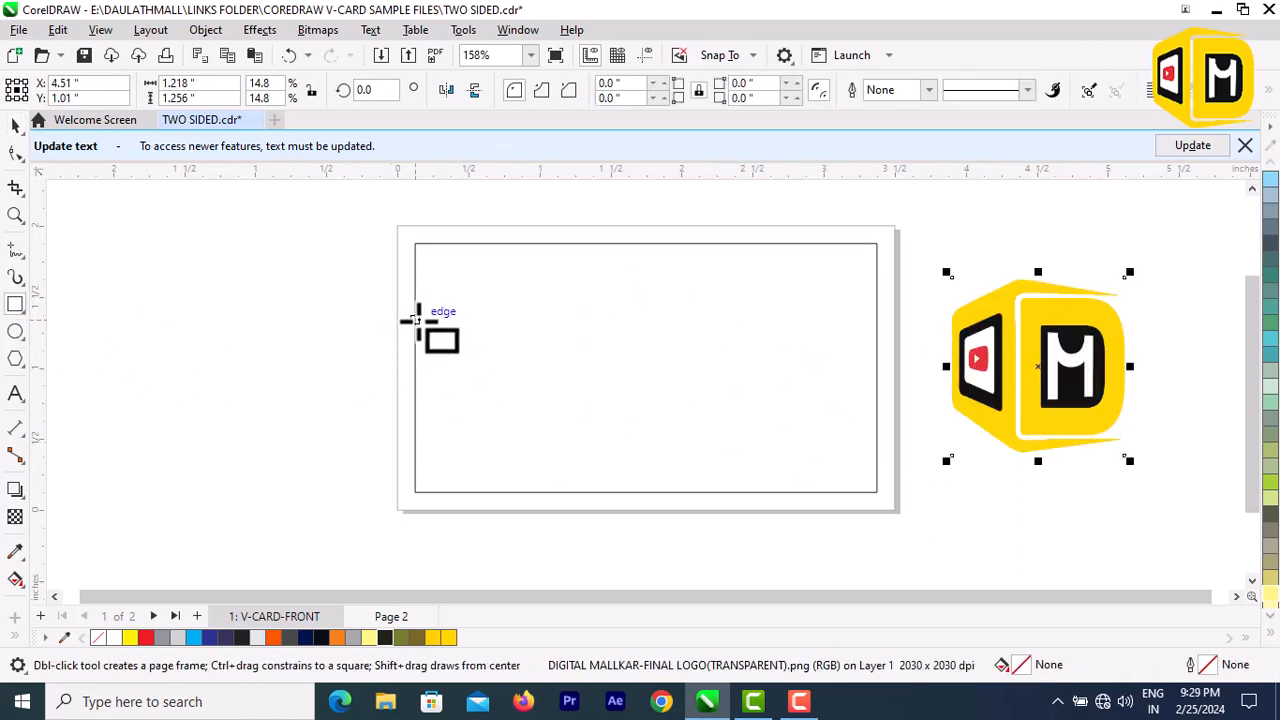
{"action": "mouse_move", "coordinate": [417, 320]}
{"action": "left_mouse_down"}
{"action": "mouse_move", "coordinate": [457, 378]}
{"action": "mouse_move", "coordinate": [877, 412]}
{"action": "left_mouse_up"}
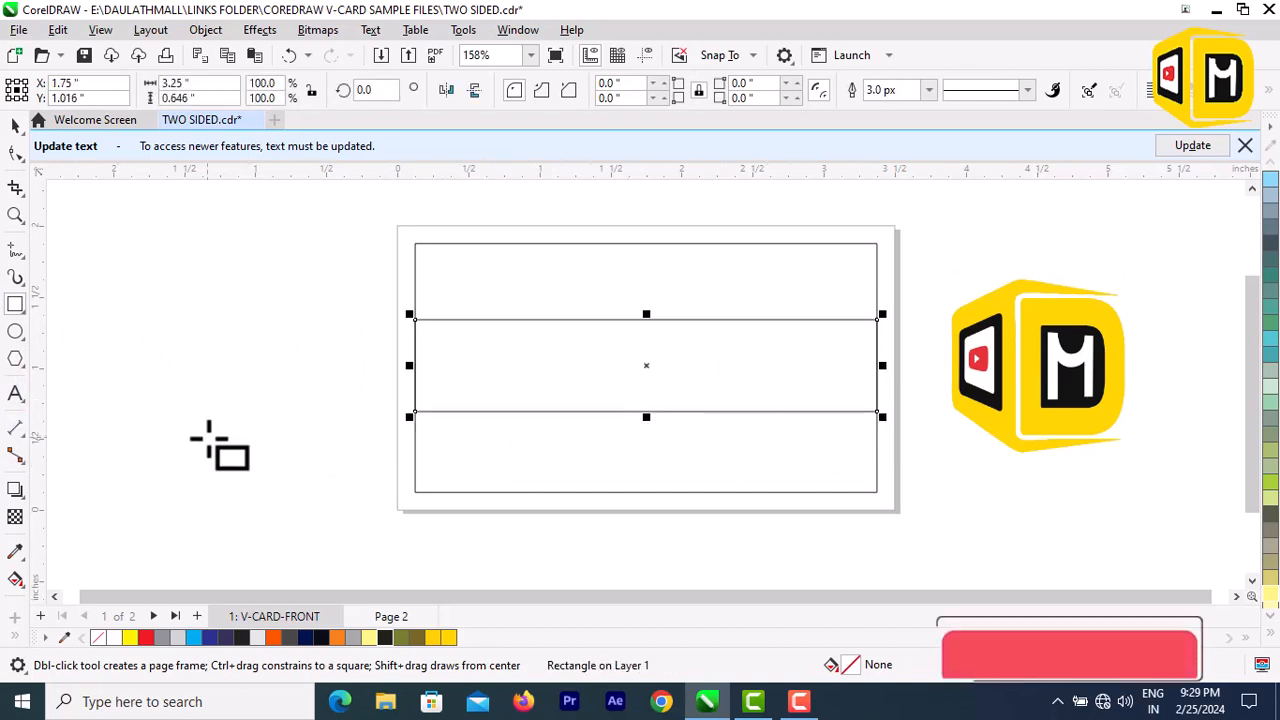
{"action": "left_click", "coordinate": [226, 638]}
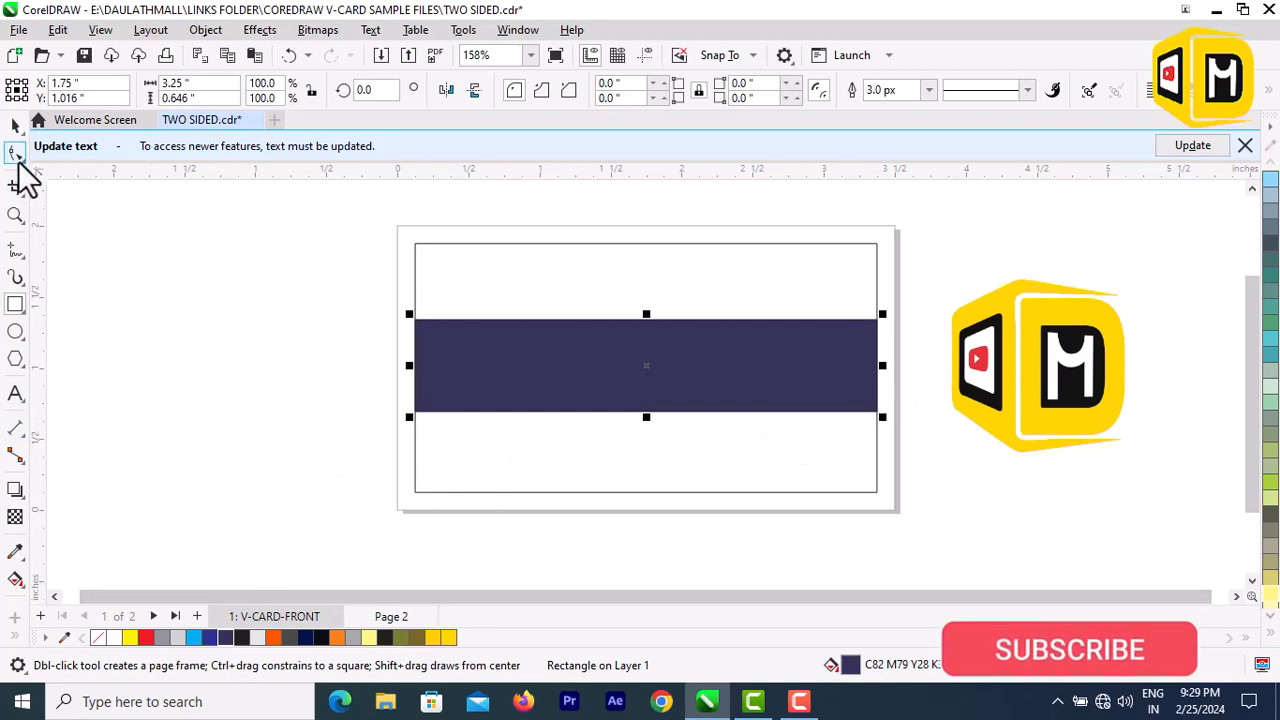
- Remove the outline from the dark indigo band and inspect its edges
{"action": "left_click", "coordinate": [16, 126]}
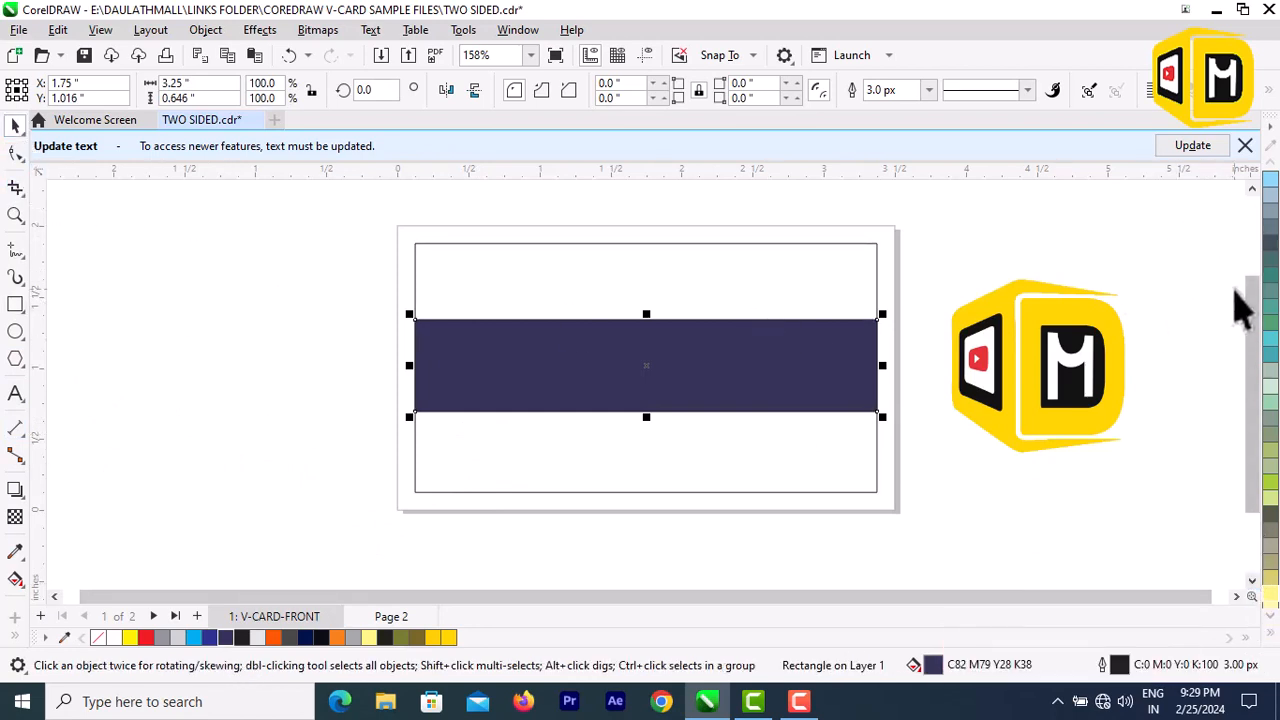
{"action": "scroll", "coordinate": [1240, 310], "scroll_direction": "up", "scroll_amount": 2}
{"action": "scroll", "coordinate": [1200, 352], "scroll_direction": "down", "scroll_amount": 3}
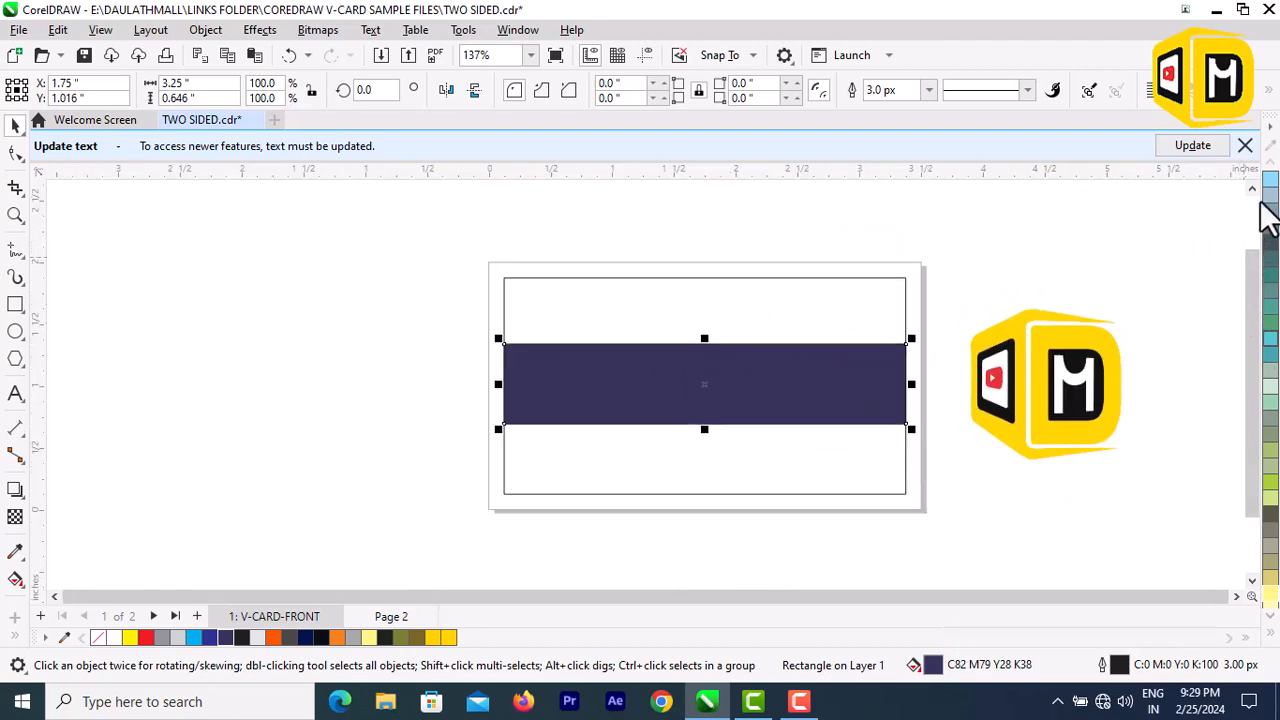
{"action": "left_click", "coordinate": [1271, 634]}
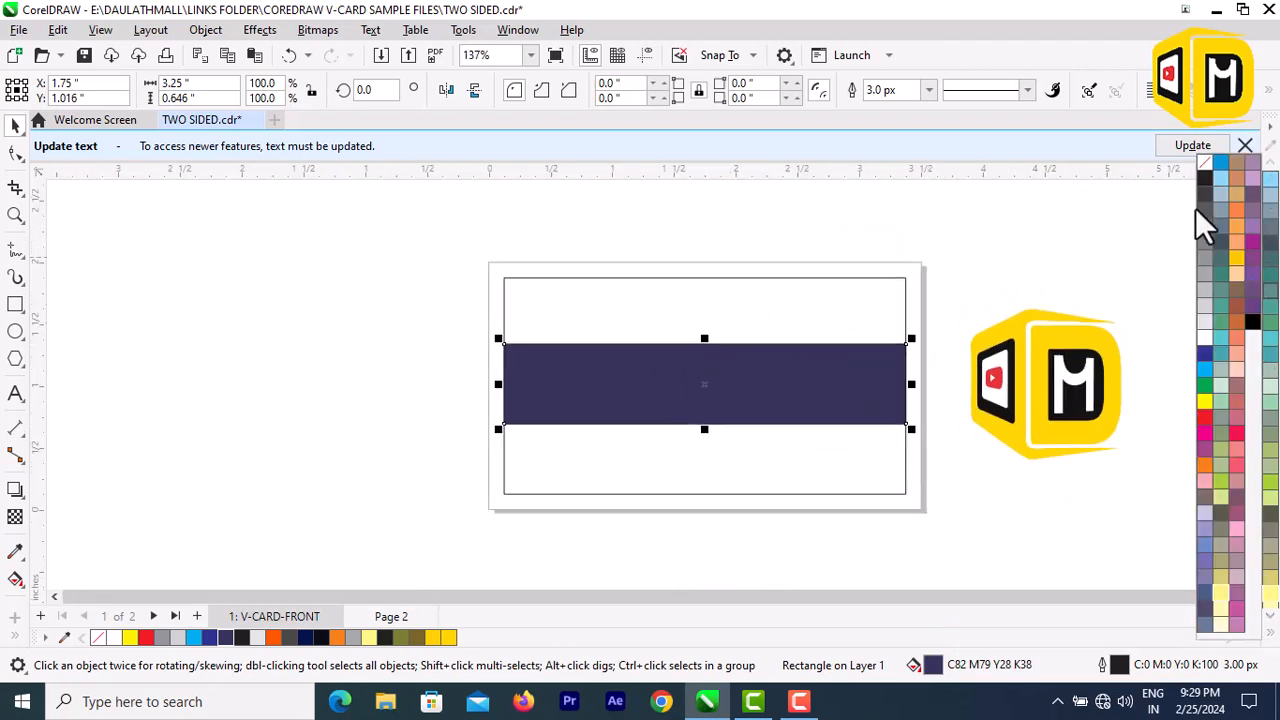
{"action": "right_click", "coordinate": [1201, 170]}
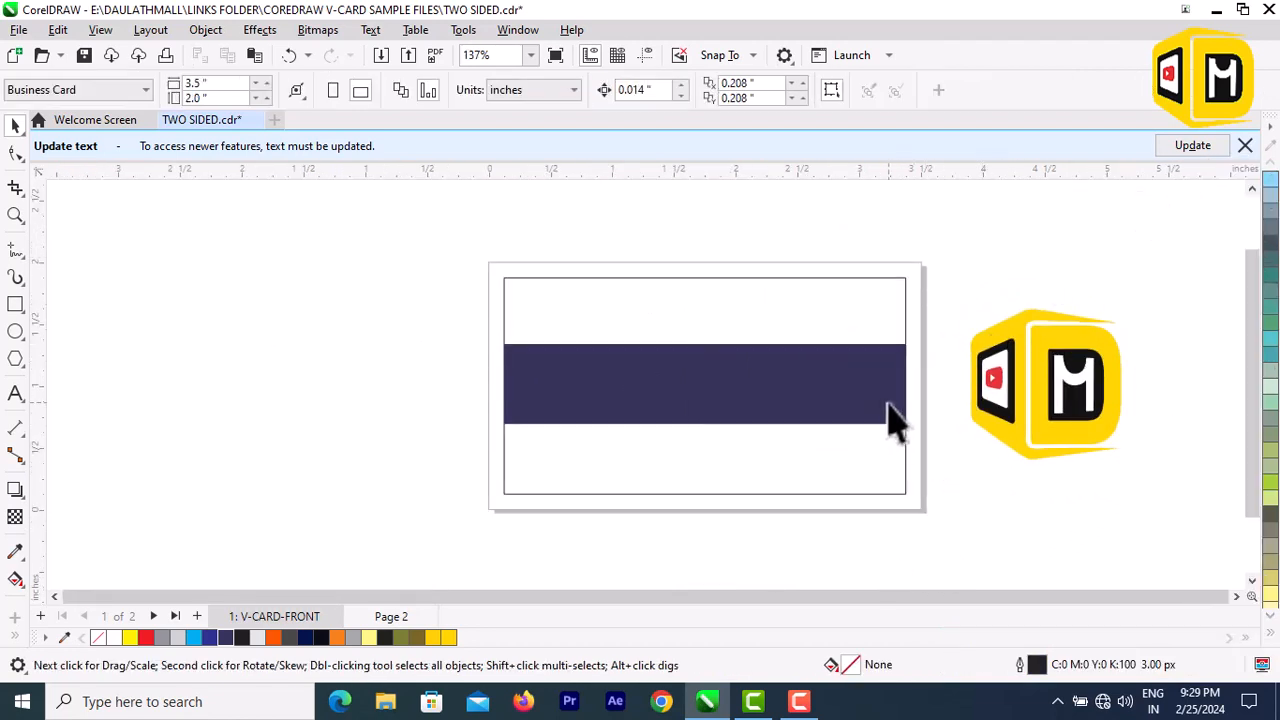
{"action": "scroll", "coordinate": [845, 358], "scroll_direction": "up", "scroll_amount": 6}
{"action": "scroll", "coordinate": [873, 375], "scroll_direction": "down", "scroll_amount": 8}
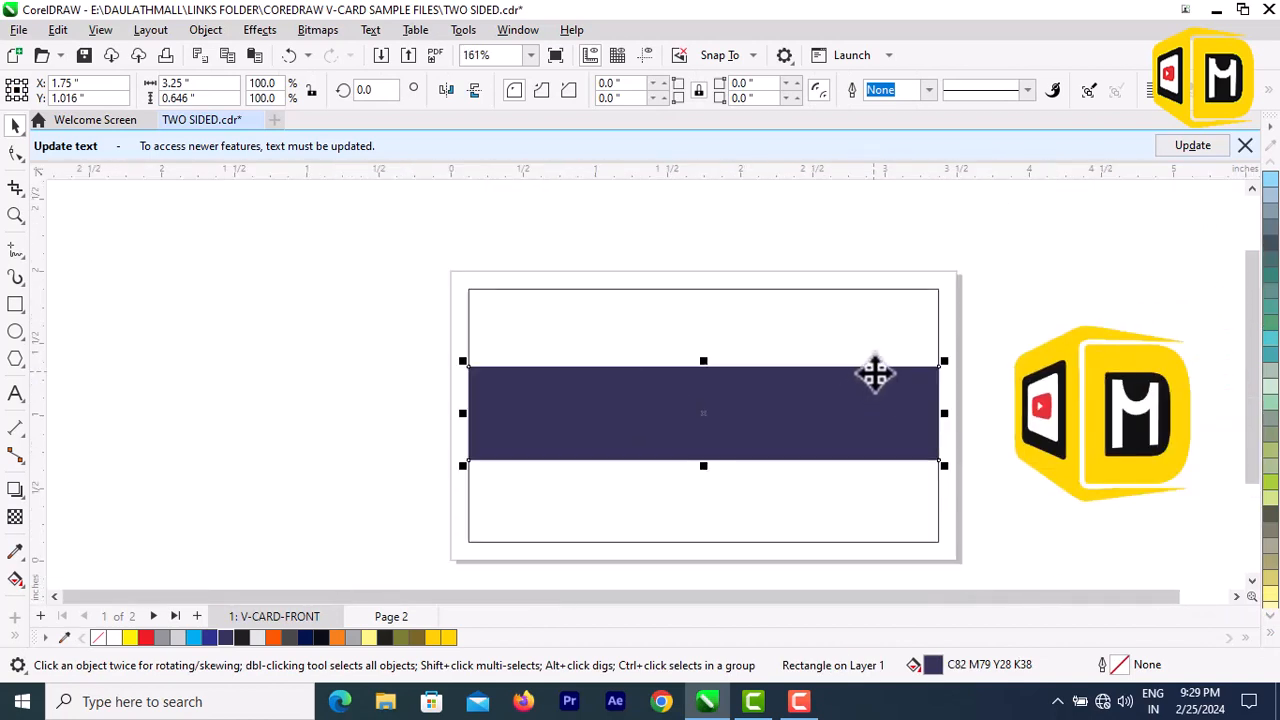
{"action": "left_click", "coordinate": [1071, 537]}
{"action": "scroll", "coordinate": [828, 405], "scroll_direction": "up", "scroll_amount": 2}
{"action": "scroll", "coordinate": [785, 393], "scroll_direction": "down", "scroll_amount": 2}
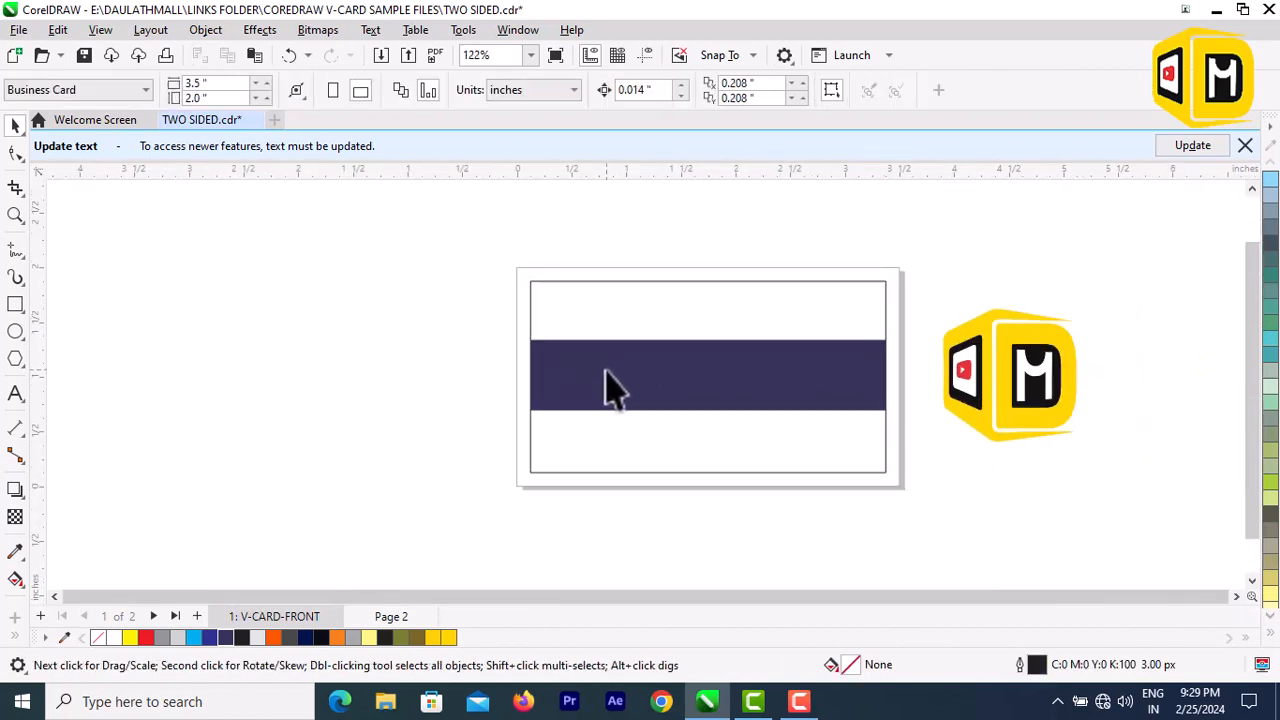
{"action": "scroll", "coordinate": [608, 386], "scroll_direction": "up", "scroll_amount": 3}
{"action": "scroll", "coordinate": [660, 305], "scroll_direction": "down", "scroll_amount": 2}
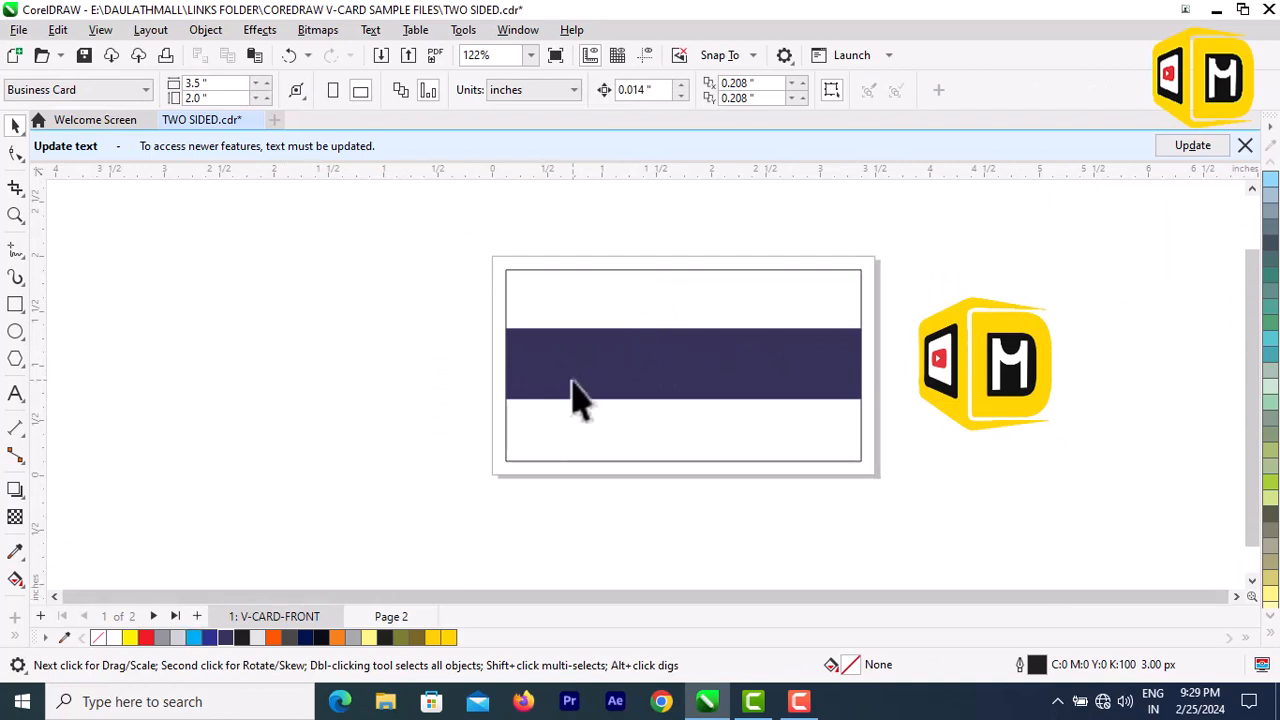
- Draw a six-sided polygon about 1.05 by 1.21 inches over the left half of the band
{"action": "left_click", "coordinate": [15, 360]}
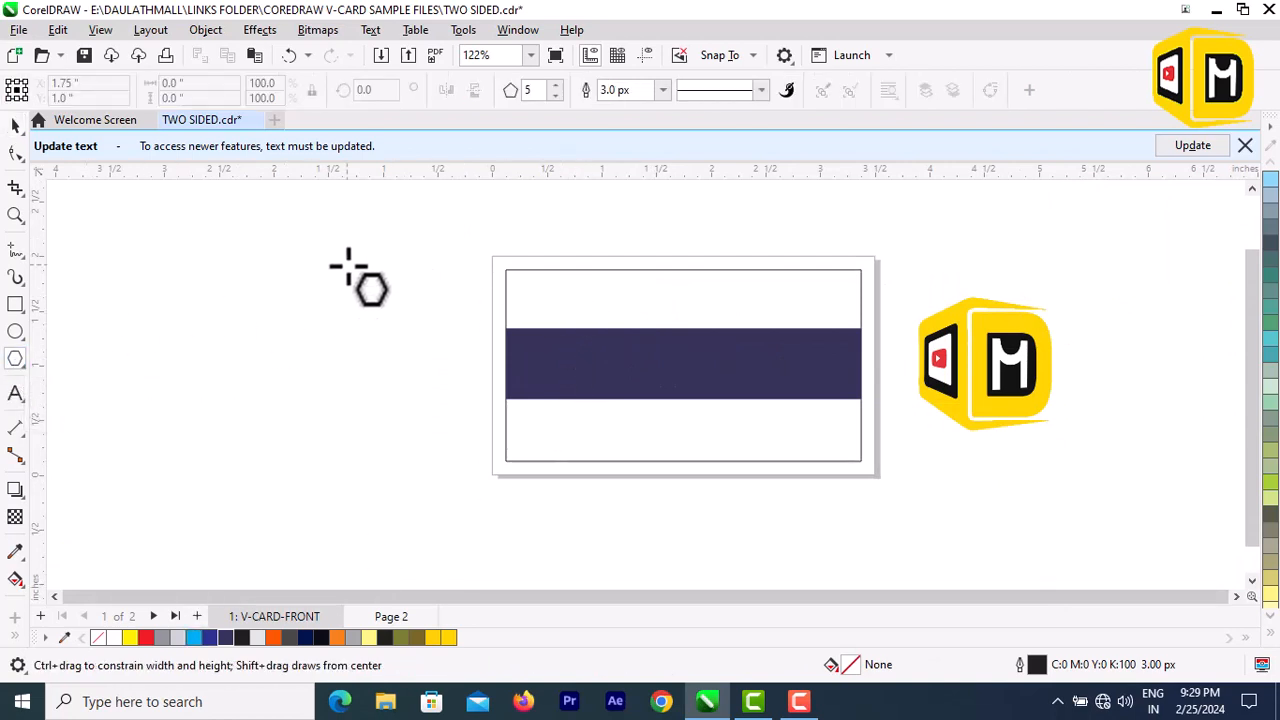
{"action": "left_click", "coordinate": [556, 87]}
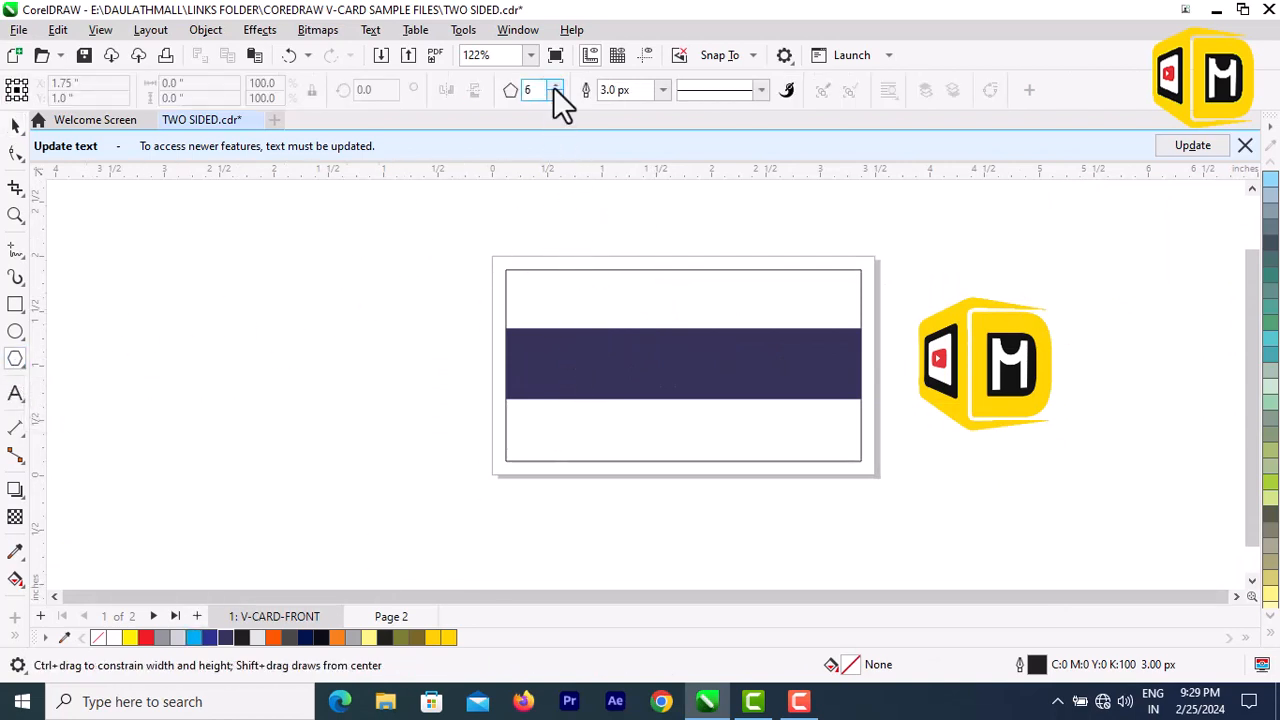
{"action": "left_click_drag", "start_coordinate": [567, 298], "coordinate": [691, 431]}
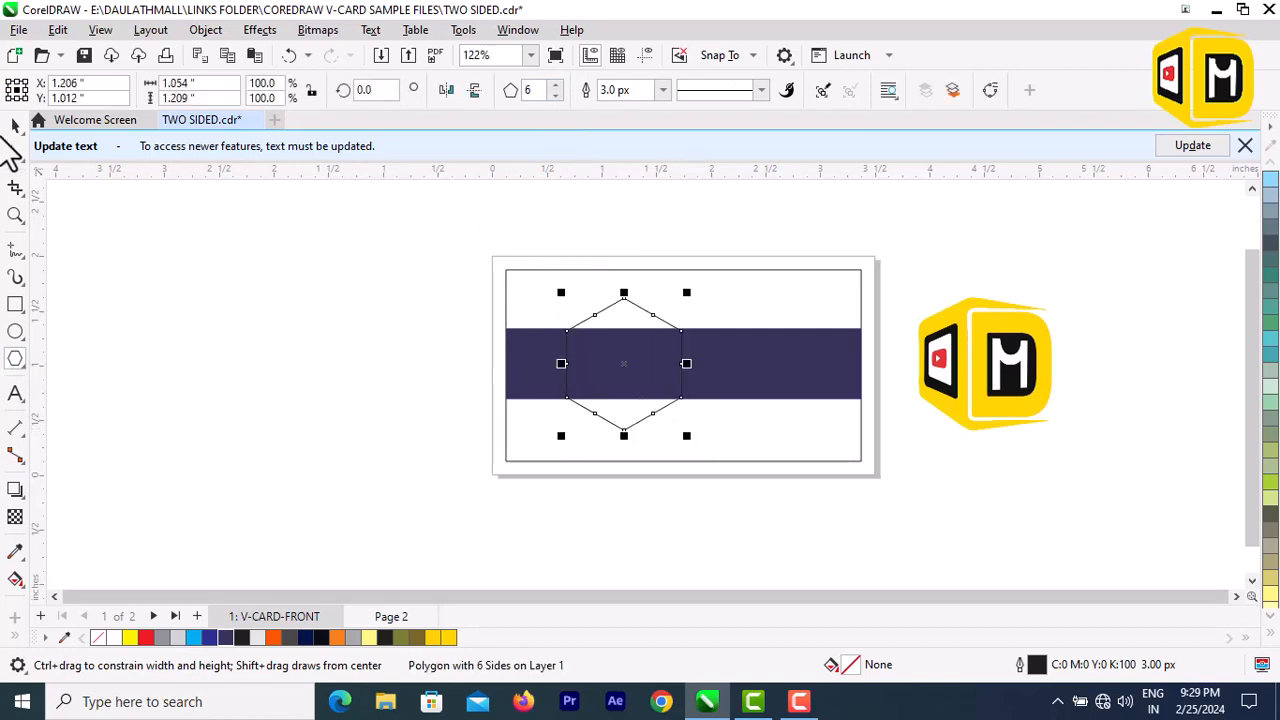
- Shift the hexagon slightly left along the band and enlarge it to about 1.08 by 1.23 inches
{"action": "left_click", "coordinate": [15, 125]}
{"action": "scroll", "coordinate": [605, 345], "scroll_direction": "up", "scroll_amount": 2}
{"action": "left_click_drag", "start_coordinate": [628, 348], "coordinate": [598, 344]}
{"action": "scroll", "coordinate": [650, 385], "scroll_direction": "up", "scroll_amount": 2}
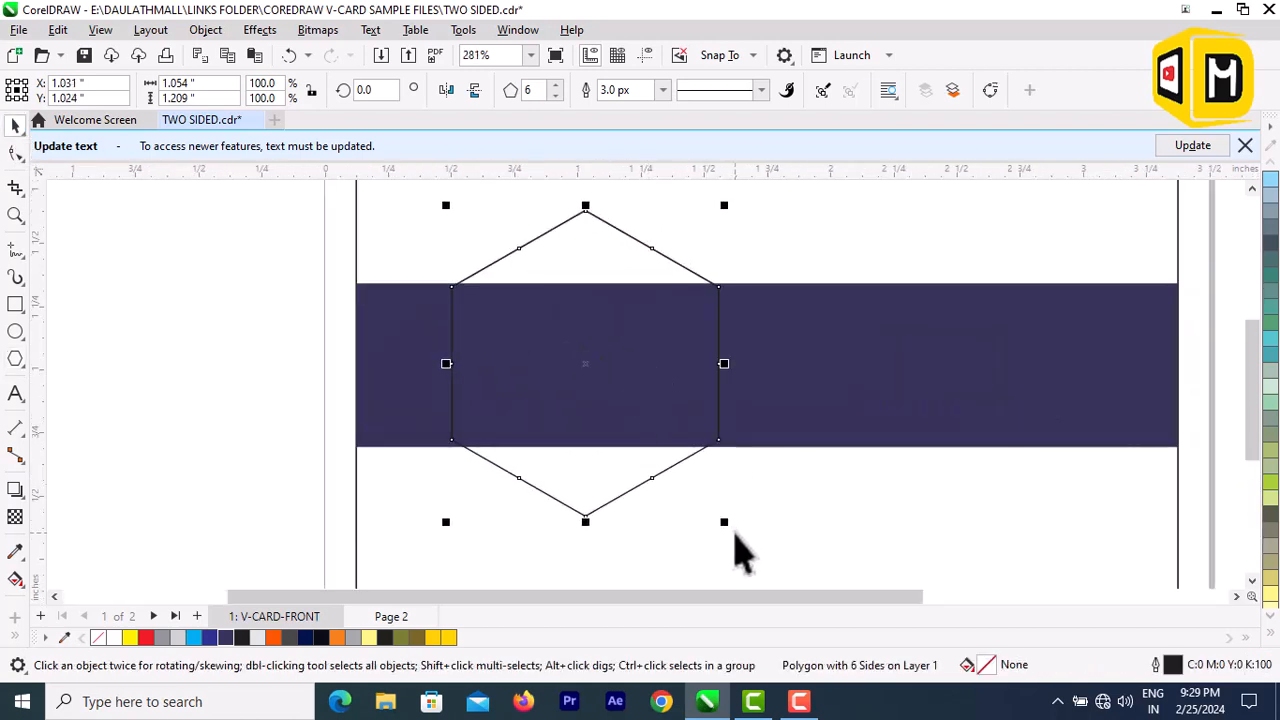
{"action": "left_click_drag", "start_coordinate": [730, 528], "coordinate": [752, 536]}
{"action": "scroll", "coordinate": [743, 437], "scroll_direction": "down", "scroll_amount": 3}
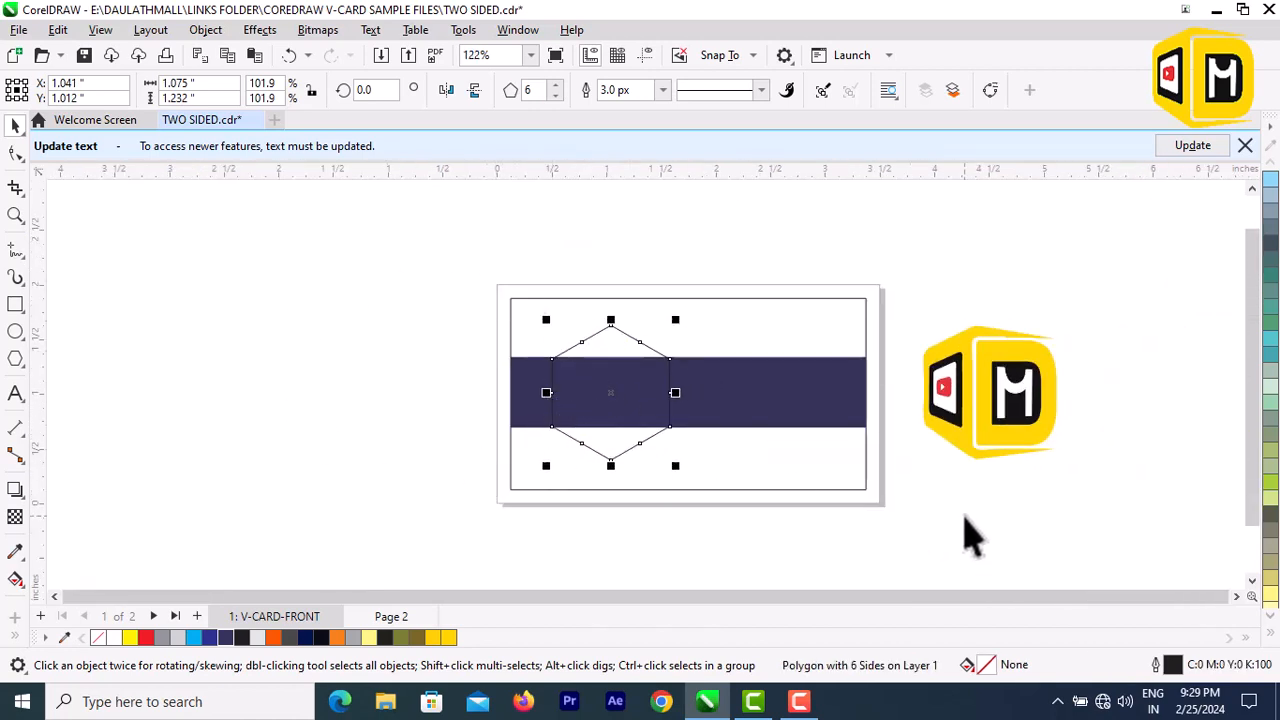
- Fill the hexagon with the band's dark indigo colour (C82 M79 Y28 K38)
{"action": "left_click", "coordinate": [971, 534]}
{"action": "scroll", "coordinate": [625, 365], "scroll_direction": "up", "scroll_amount": 1}
{"action": "left_click", "coordinate": [634, 337]}
{"action": "scroll", "coordinate": [640, 346], "scroll_direction": "up", "scroll_amount": 2}
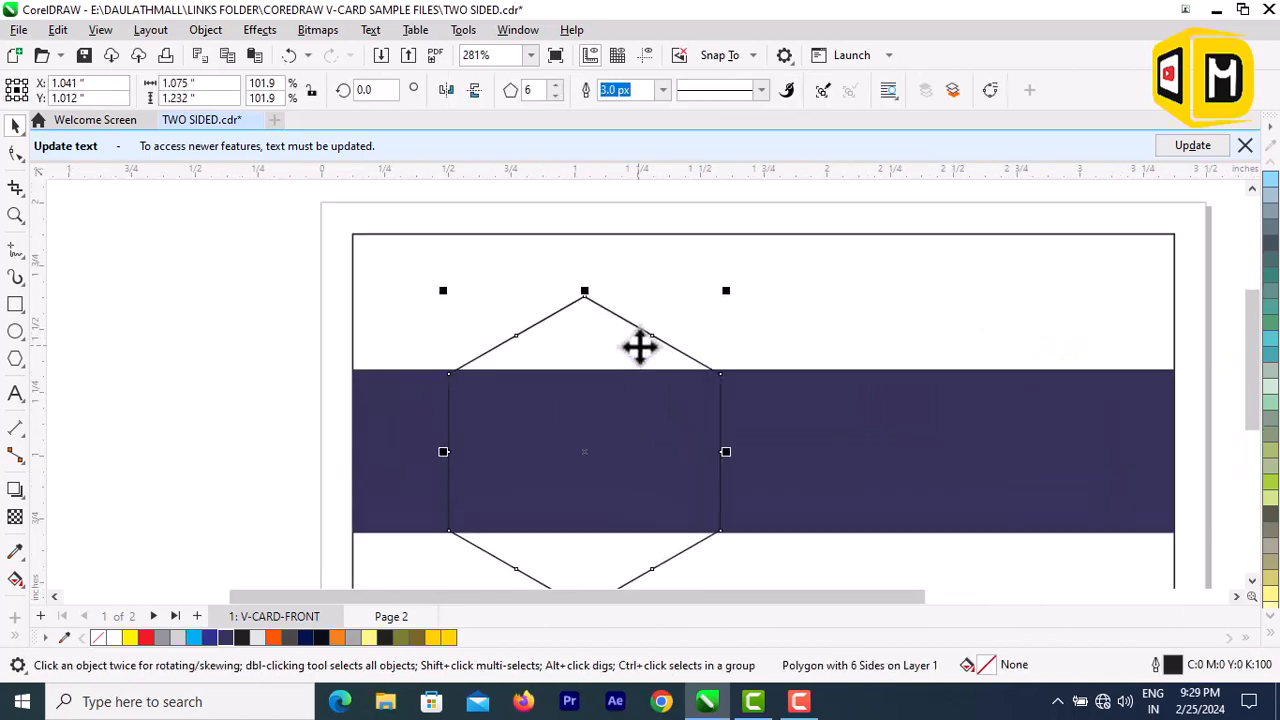
{"action": "scroll", "coordinate": [620, 320], "scroll_direction": "down", "scroll_amount": 1}
{"action": "scroll", "coordinate": [490, 327], "scroll_direction": "down", "scroll_amount": 2}
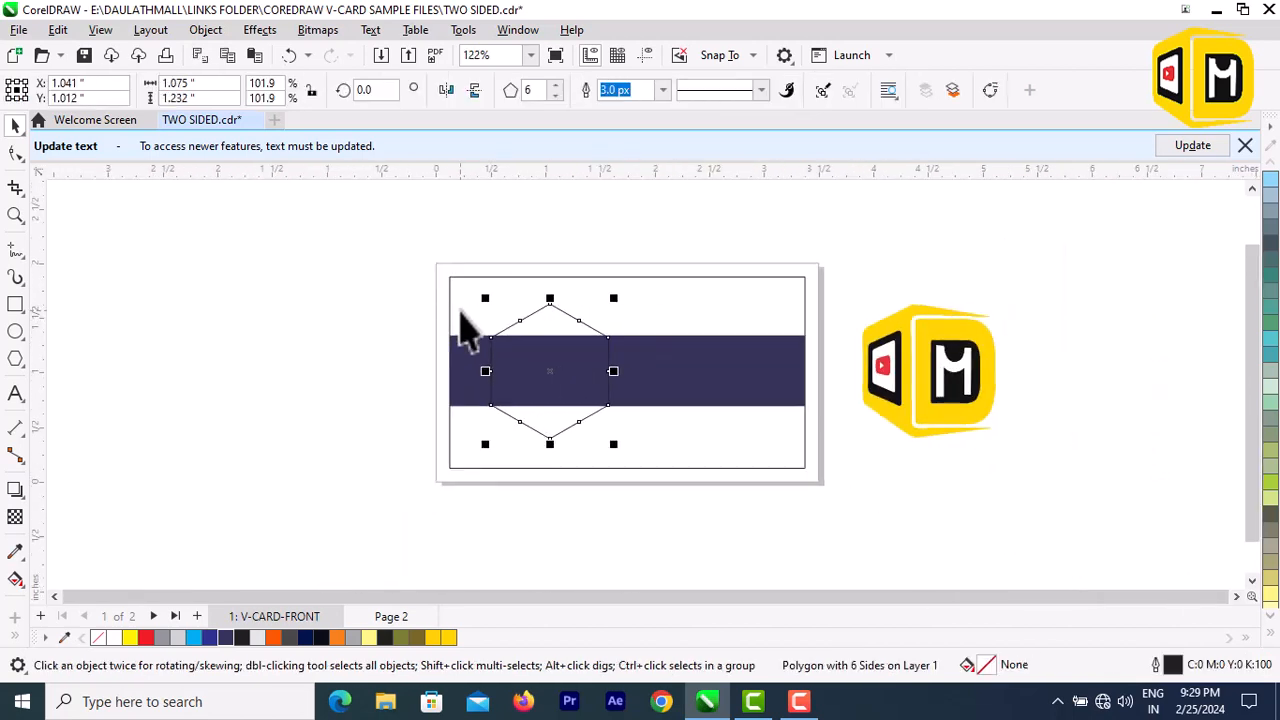
{"action": "left_click", "coordinate": [227, 638]}
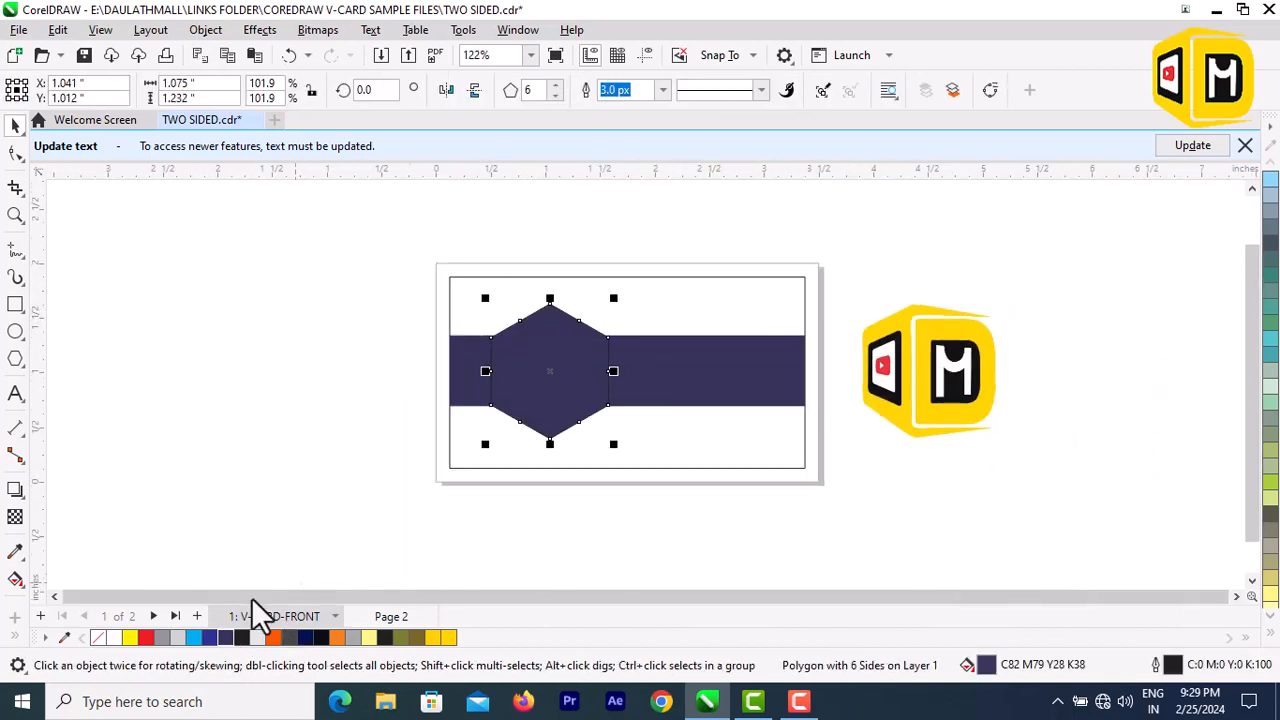
{"action": "left_click", "coordinate": [810, 570]}
{"action": "scroll", "coordinate": [663, 390], "scroll_direction": "up", "scroll_amount": 1}
- Enlarge the filled hexagon to about 1.14 by 1.31 inches, trying it nearer the card's centre before returning it to the left half
{"action": "left_click", "coordinate": [557, 374]}
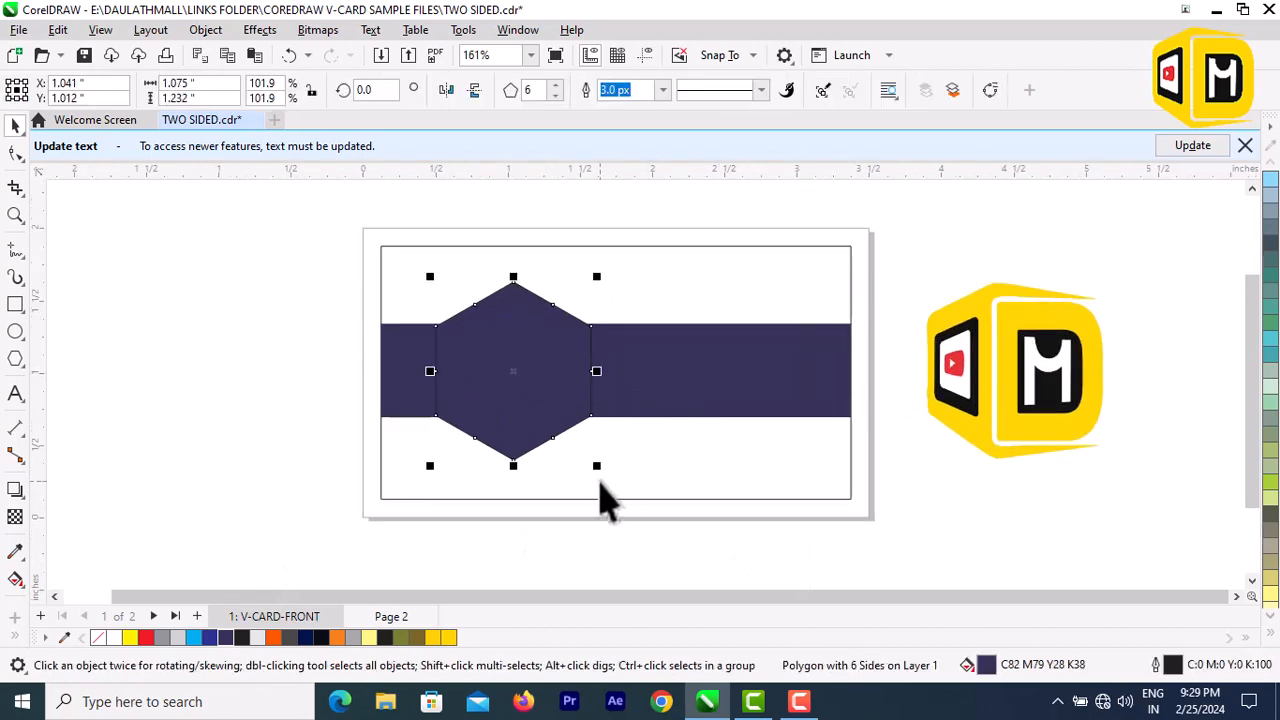
{"action": "mouse_move", "coordinate": [598, 469]}
{"action": "left_mouse_down"}
{"action": "mouse_move", "coordinate": [620, 485]}
{"action": "mouse_move", "coordinate": [610, 473]}
{"action": "left_mouse_up"}
{"action": "scroll", "coordinate": [551, 393], "scroll_direction": "up", "scroll_amount": 2}
{"action": "scroll", "coordinate": [551, 393], "scroll_direction": "up", "scroll_amount": 1}
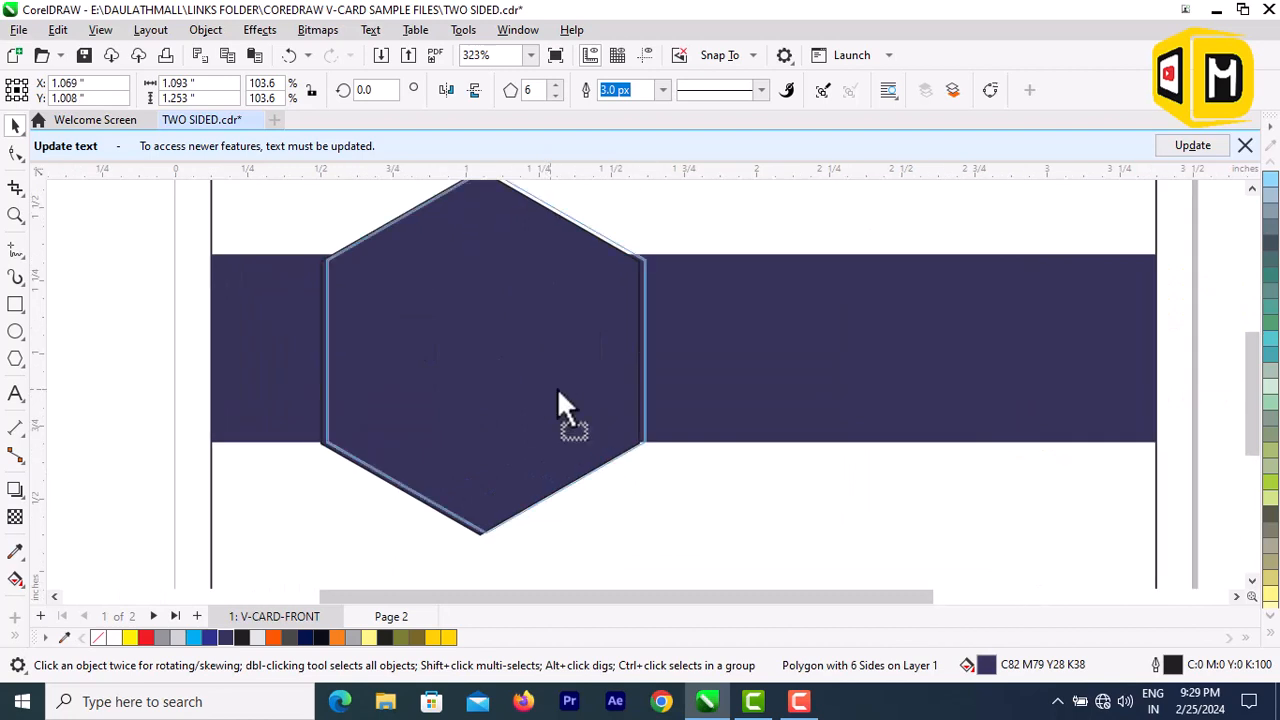
{"action": "left_click_drag", "start_coordinate": [557, 390], "coordinate": [715, 393]}
{"action": "scroll", "coordinate": [715, 393], "scroll_direction": "down", "scroll_amount": 3}
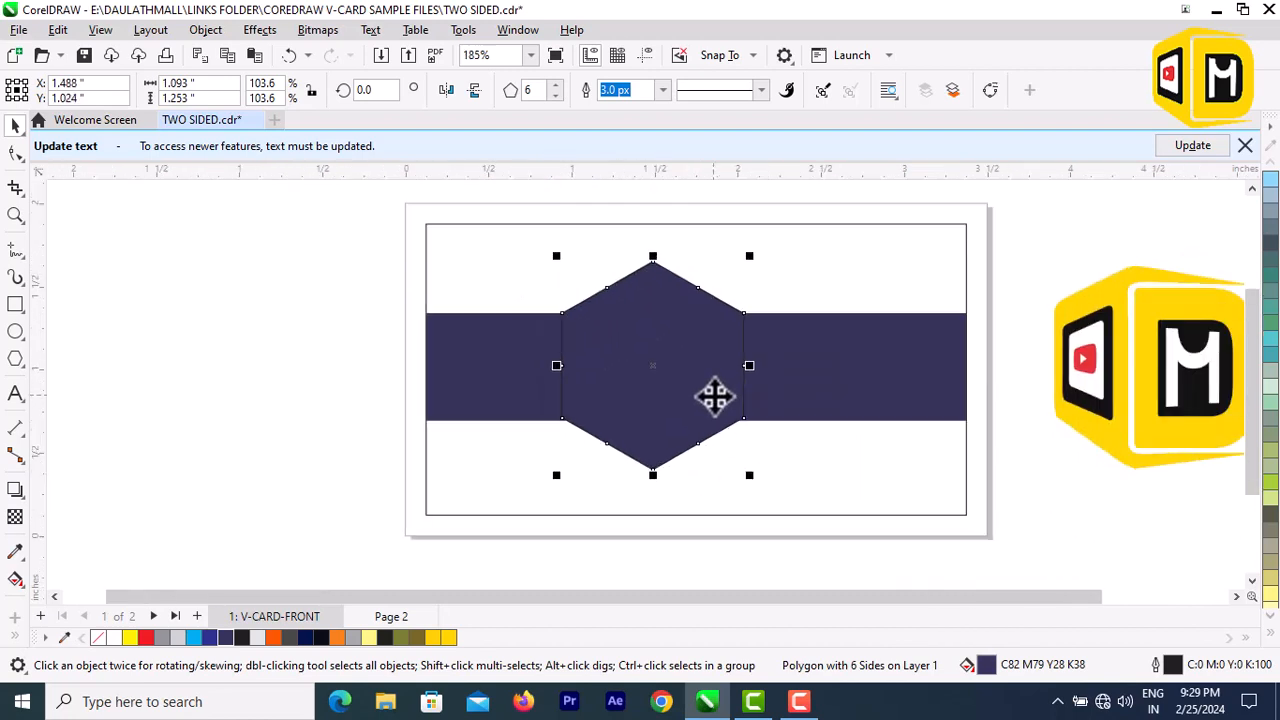
{"action": "left_click_drag", "start_coordinate": [755, 477], "coordinate": [650, 403]}
{"action": "scroll", "coordinate": [625, 417], "scroll_direction": "up", "scroll_amount": 2}
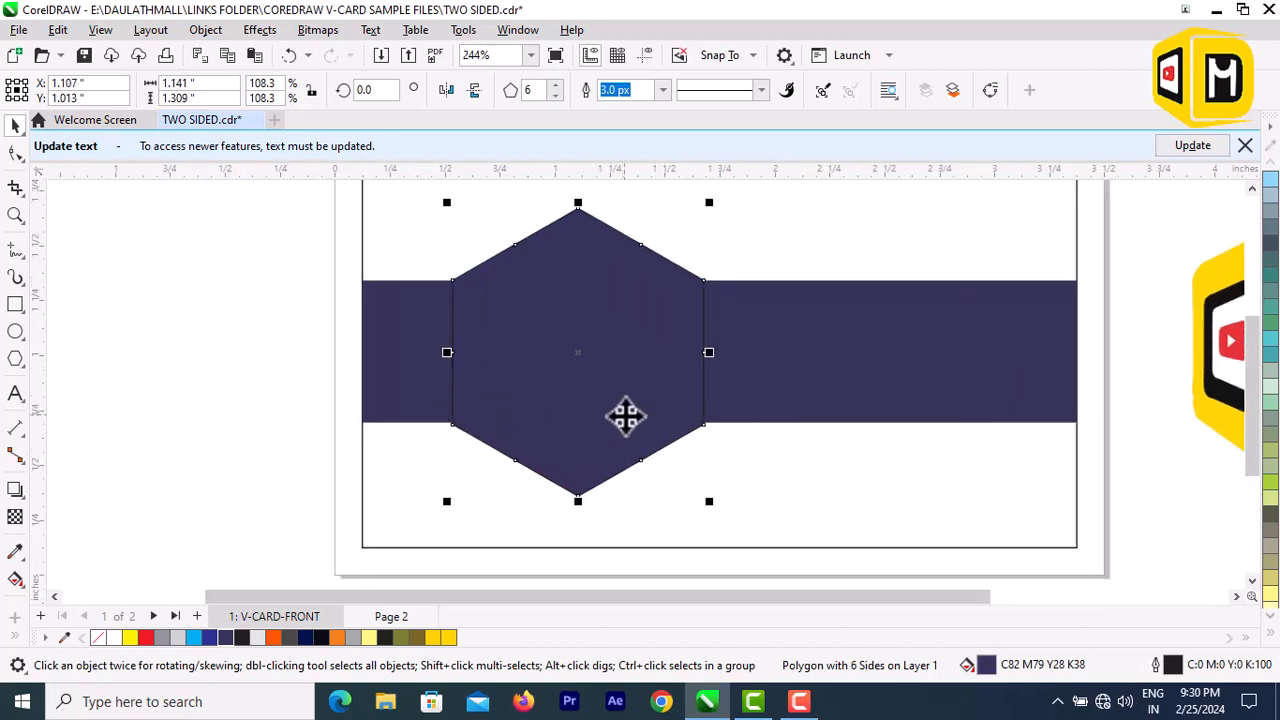
- Move the hexagon to the right half of the band and scale it down to about 1.10 by 1.26 inches
{"action": "left_click_drag", "start_coordinate": [625, 417], "coordinate": [893, 440]}
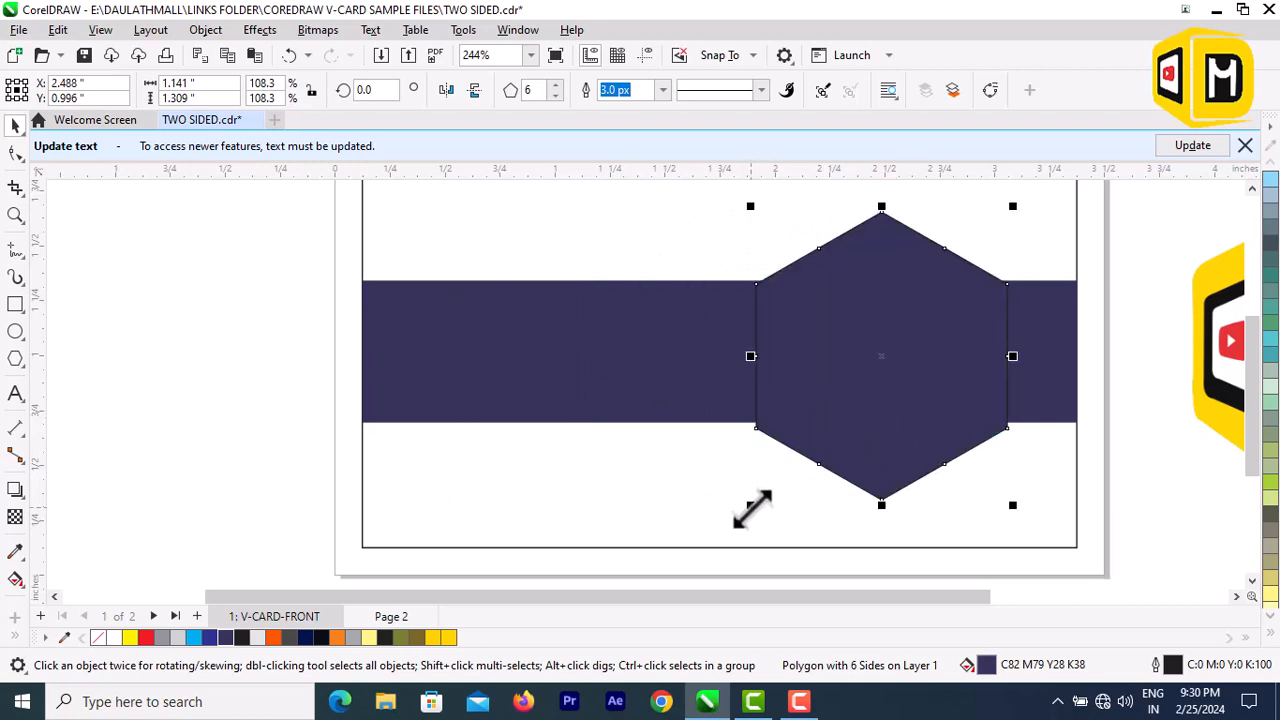
{"action": "left_click_drag", "start_coordinate": [752, 510], "coordinate": [760, 503]}
{"action": "left_click", "coordinate": [920, 366]}
{"action": "scroll", "coordinate": [889, 396], "scroll_direction": "down", "scroll_amount": 1}
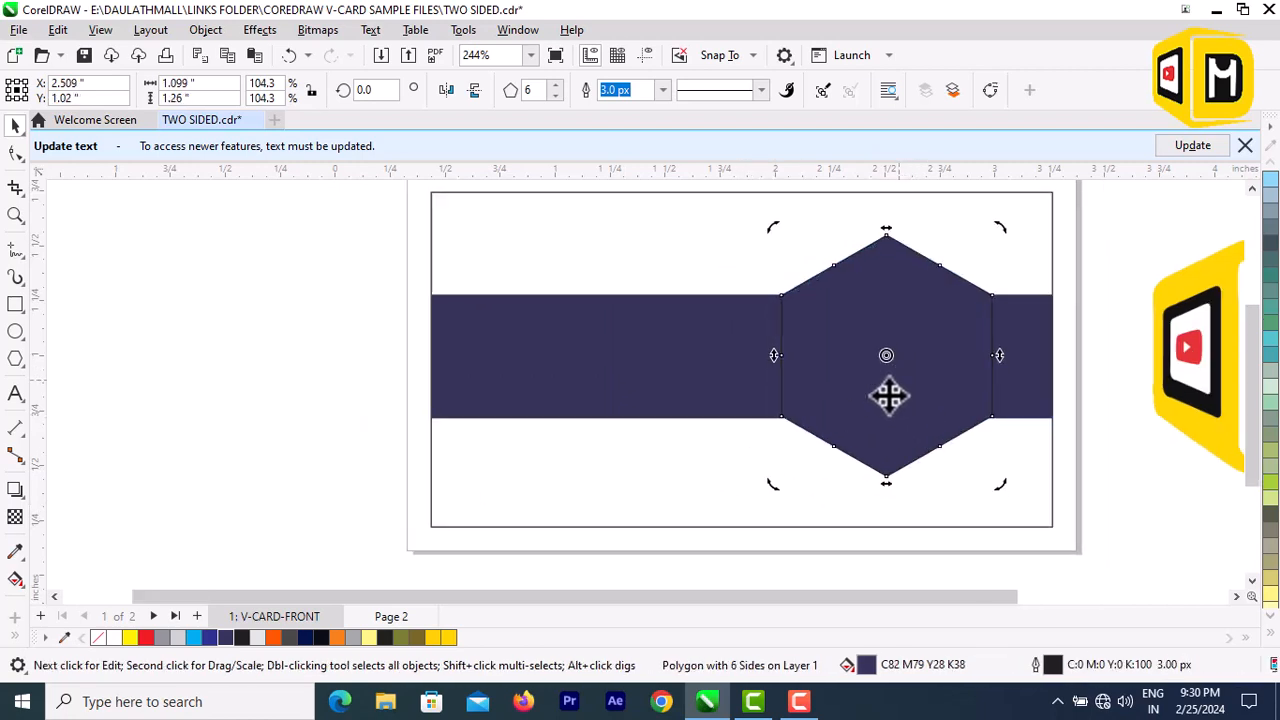
{"action": "scroll", "coordinate": [889, 396], "scroll_direction": "down", "scroll_amount": 1}
{"action": "left_click", "coordinate": [1051, 508]}
- Remove the outline from the hexagon on the right half of the band
{"action": "left_click", "coordinate": [947, 422]}
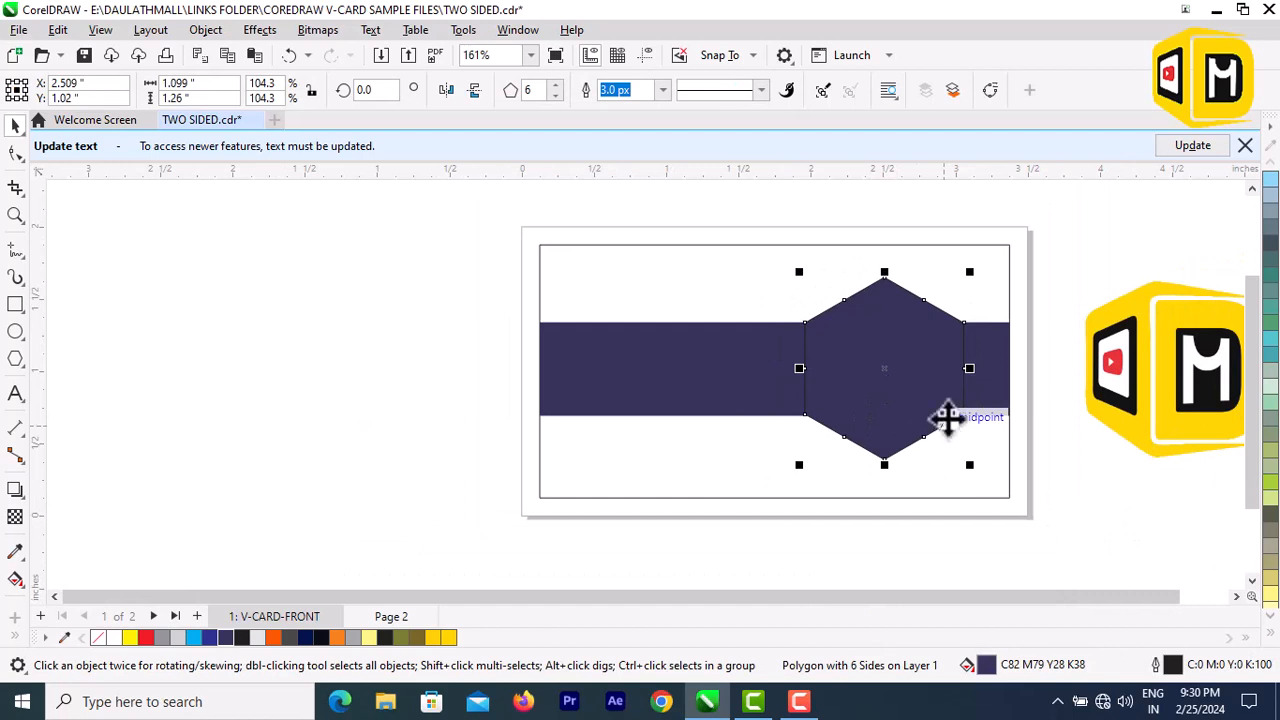
{"action": "left_click", "coordinate": [1272, 640]}
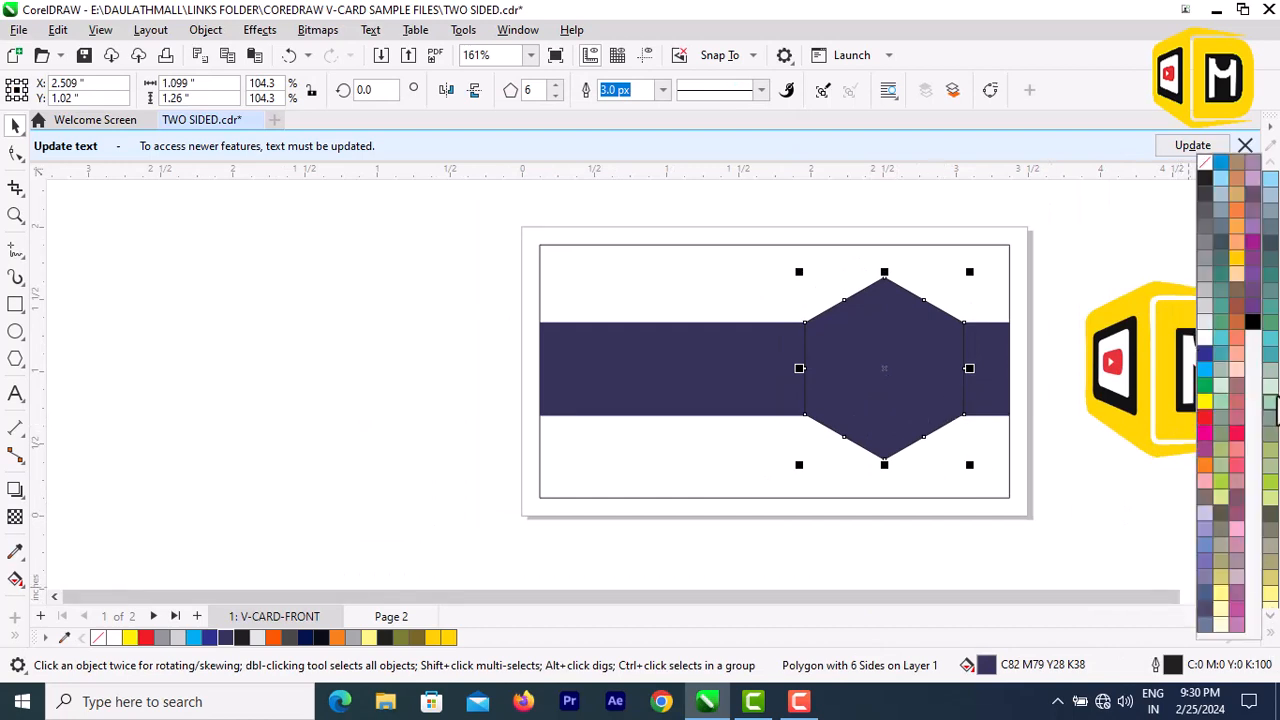
{"action": "right_click", "coordinate": [1206, 162]}
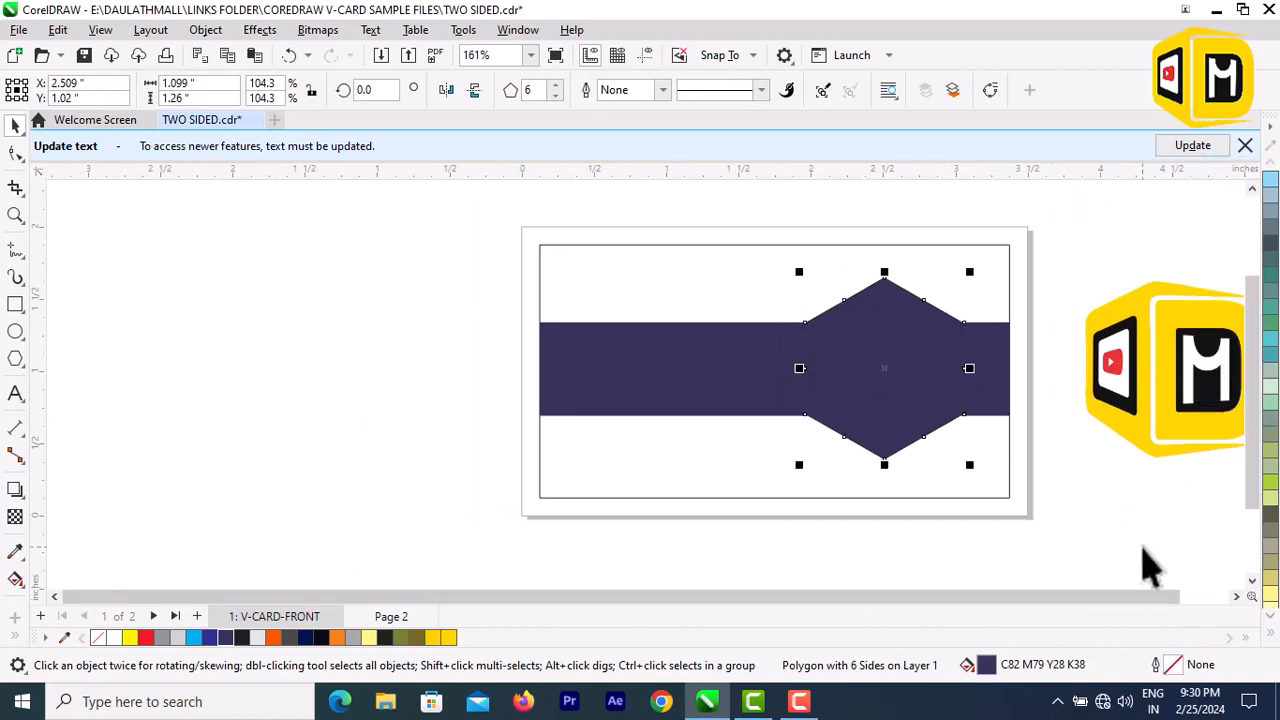
{"action": "left_click", "coordinate": [1143, 563]}
{"action": "scroll", "coordinate": [874, 351], "scroll_direction": "up", "scroll_amount": 1}
- Stretch the hexagon vertically and horizontally to about 1.21 by 1.49 inches so it extends well above and below the band
{"action": "left_click", "coordinate": [874, 351]}
{"action": "scroll", "coordinate": [874, 351], "scroll_direction": "down", "scroll_amount": 1}
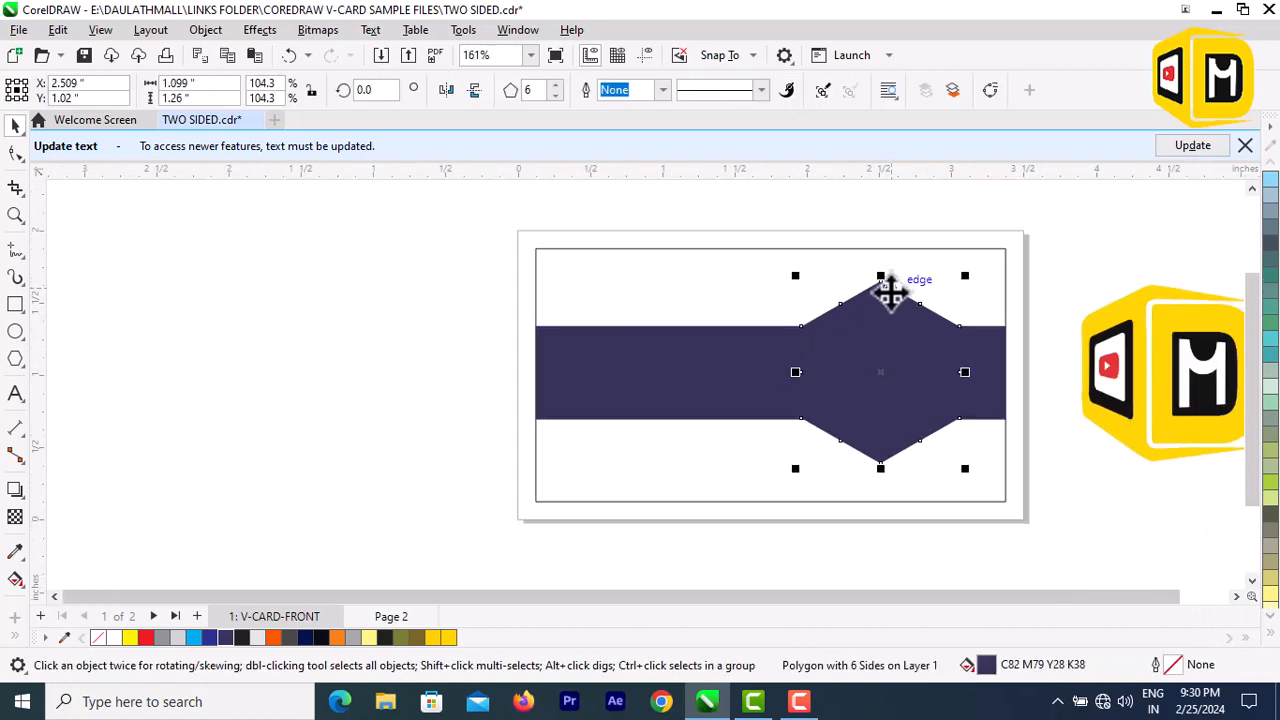
{"action": "left_click_drag", "start_coordinate": [886, 272], "coordinate": [885, 258]}
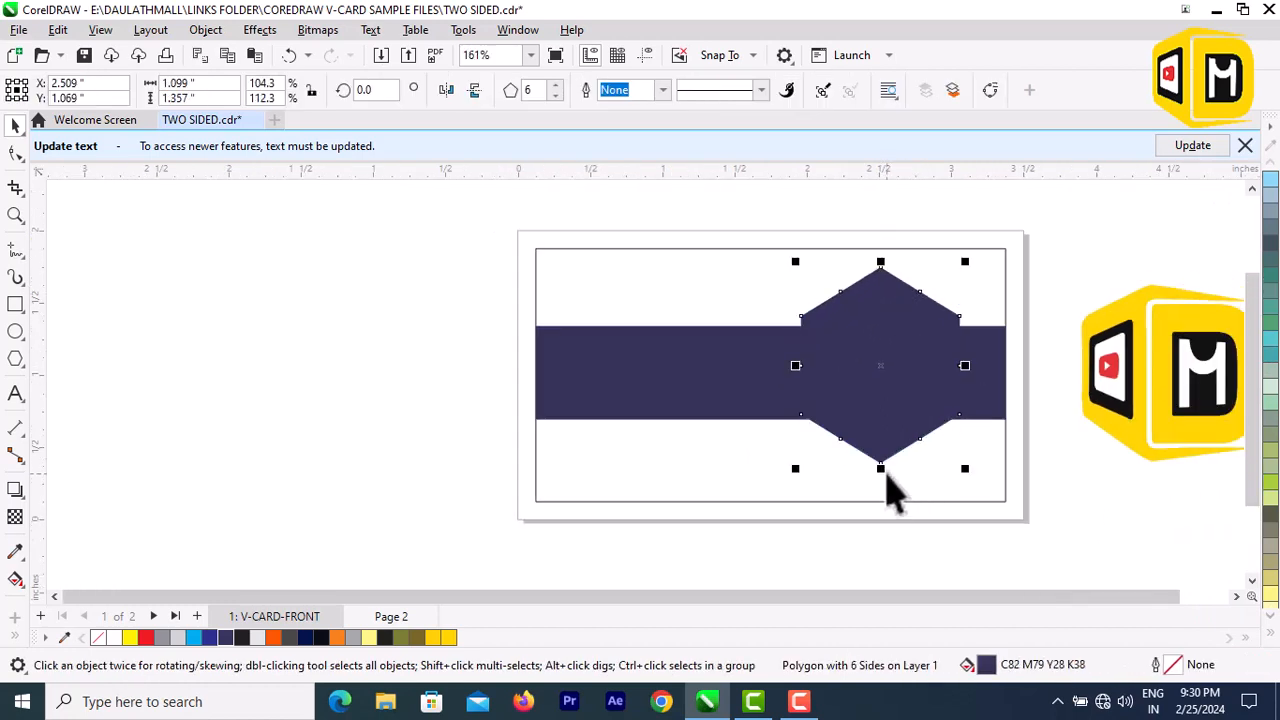
{"action": "left_click_drag", "start_coordinate": [880, 468], "coordinate": [886, 496]}
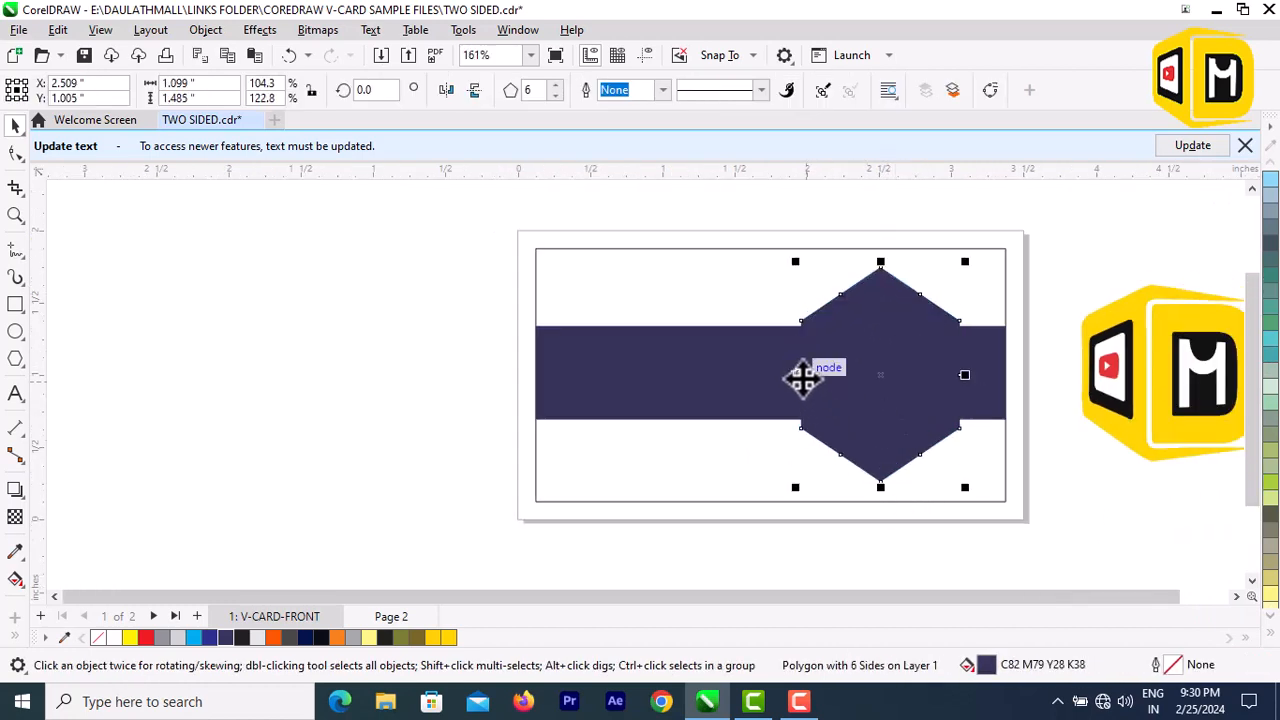
{"action": "mouse_move", "coordinate": [958, 378]}
{"action": "left_mouse_down"}
{"action": "mouse_move", "coordinate": [977, 392]}
{"action": "mouse_move", "coordinate": [978, 374]}
{"action": "left_mouse_up"}
{"action": "left_click_drag", "start_coordinate": [820, 369], "coordinate": [803, 374]}
{"action": "left_click", "coordinate": [1060, 470]}
{"action": "scroll", "coordinate": [966, 406], "scroll_direction": "up", "scroll_amount": 2}
{"action": "scroll", "coordinate": [909, 457], "scroll_direction": "down", "scroll_amount": 3}
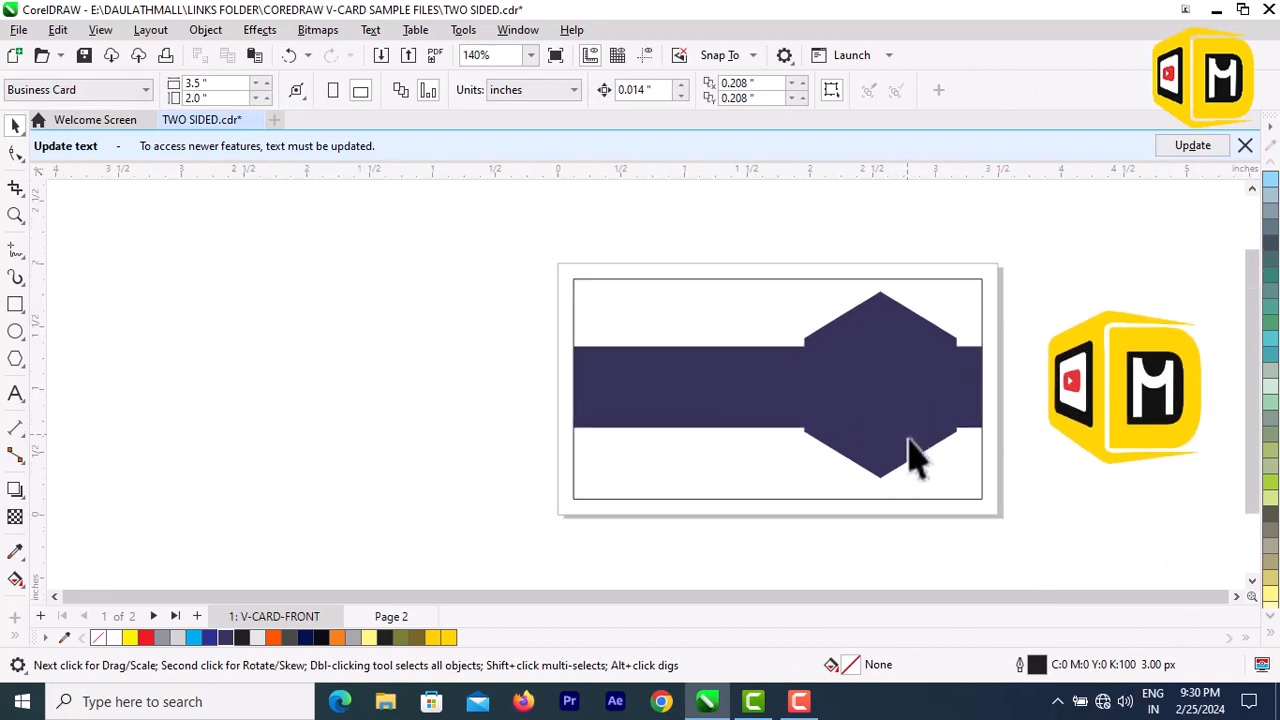
- Select the band and the hexagon together and weld them into a single shape
{"action": "left_click", "coordinate": [890, 440]}
{"action": "scroll", "coordinate": [892, 415], "scroll_direction": "up", "scroll_amount": 2}
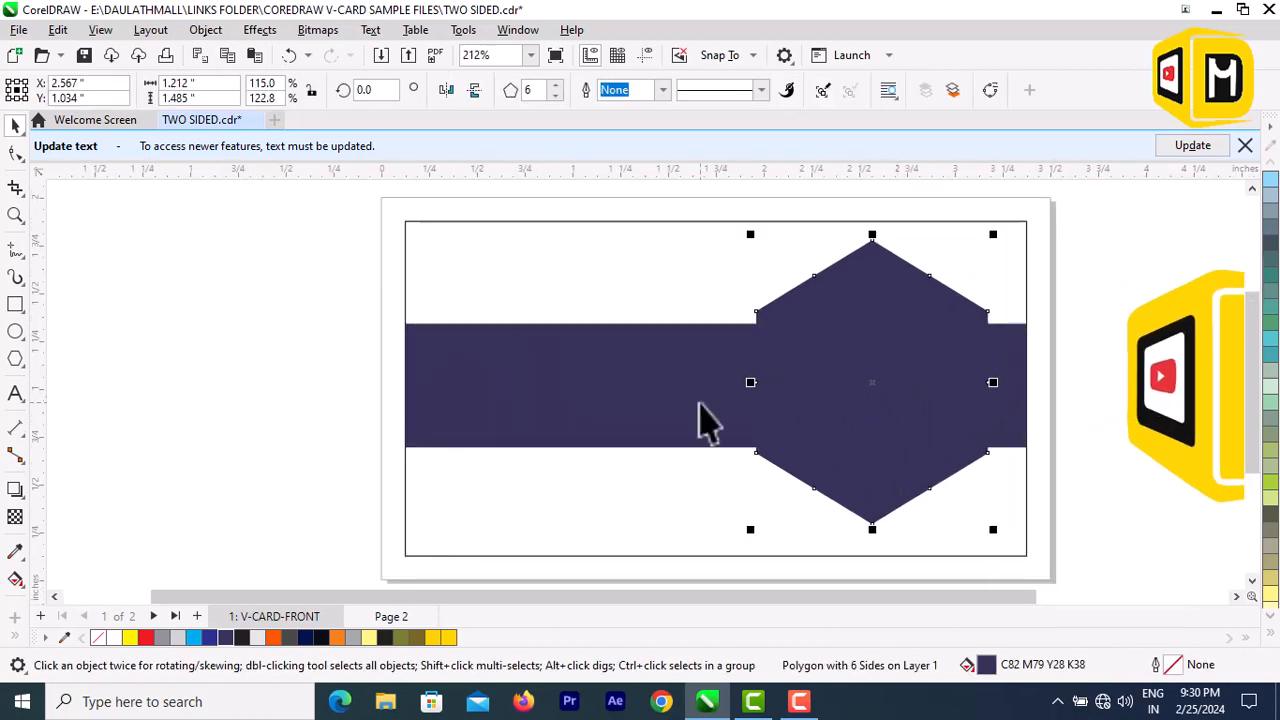
{"action": "left_click", "coordinate": [700, 410], "text": "shift"}
{"action": "left_click", "coordinate": [415, 375]}
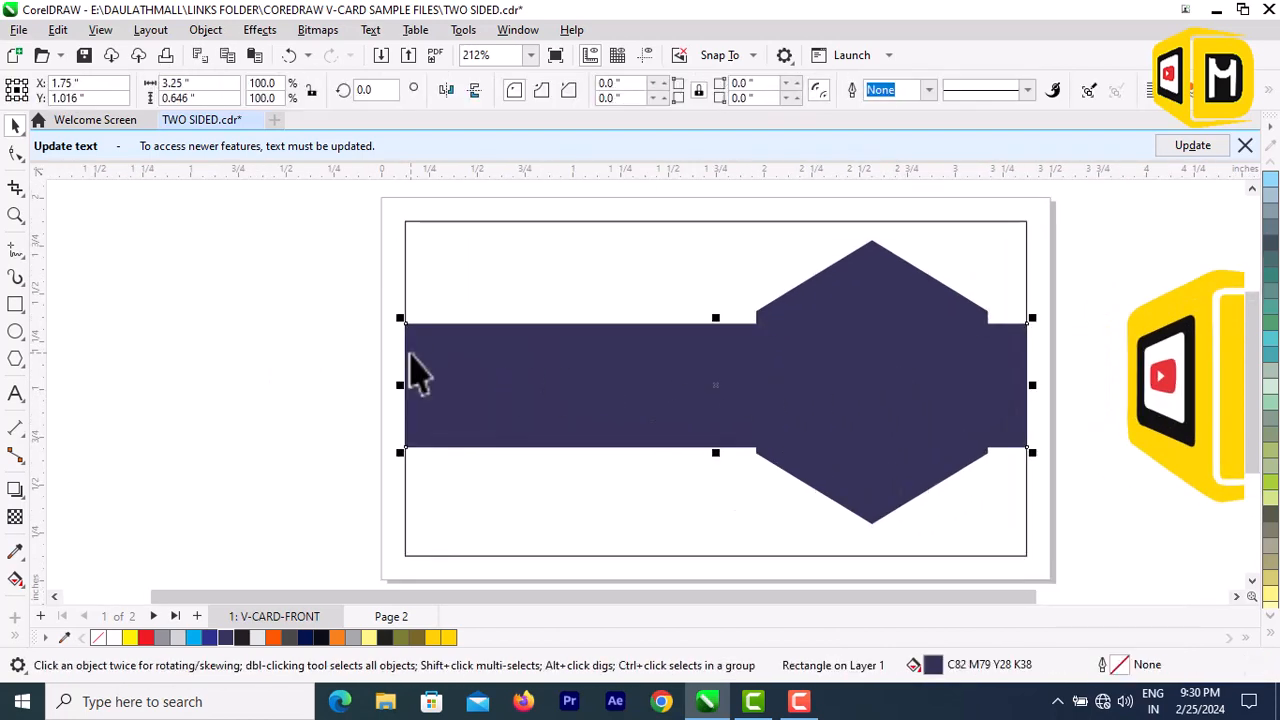
{"action": "left_click", "coordinate": [840, 341], "text": "shift"}
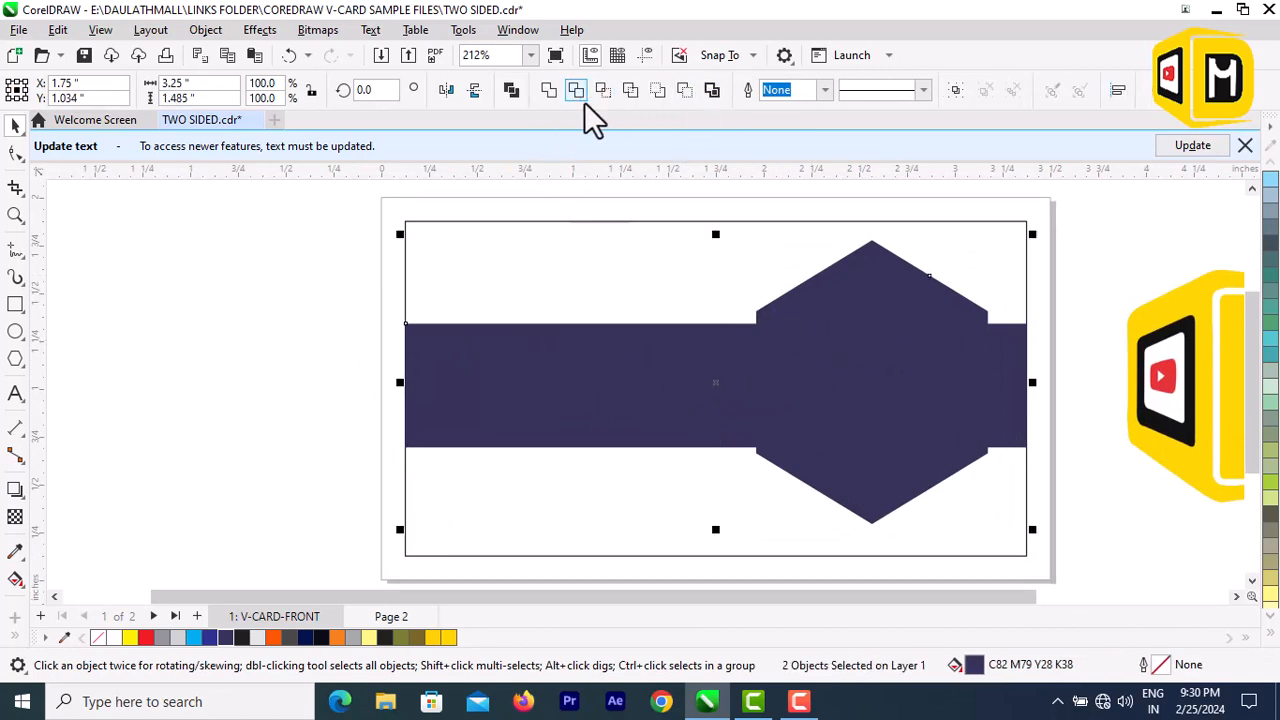
{"action": "left_click", "coordinate": [551, 98]}
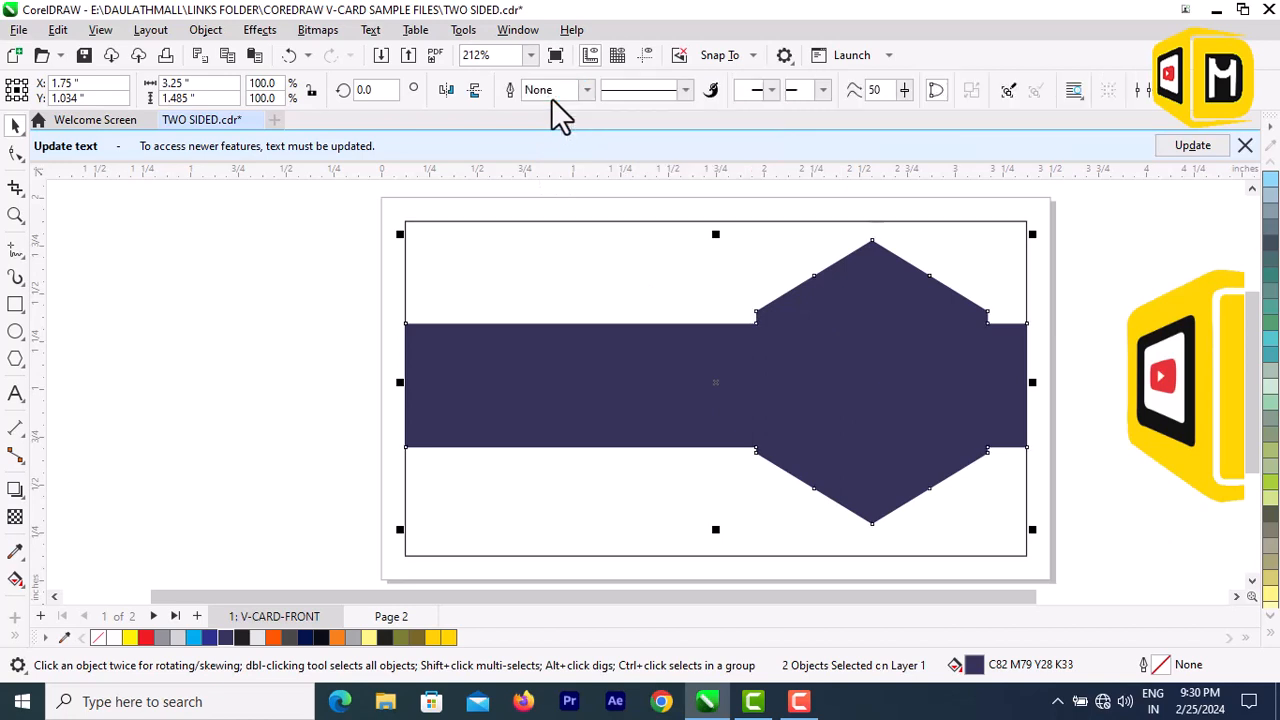
{"action": "left_click", "coordinate": [1166, 547]}
{"action": "scroll", "coordinate": [749, 371], "scroll_direction": "down", "scroll_amount": 2}
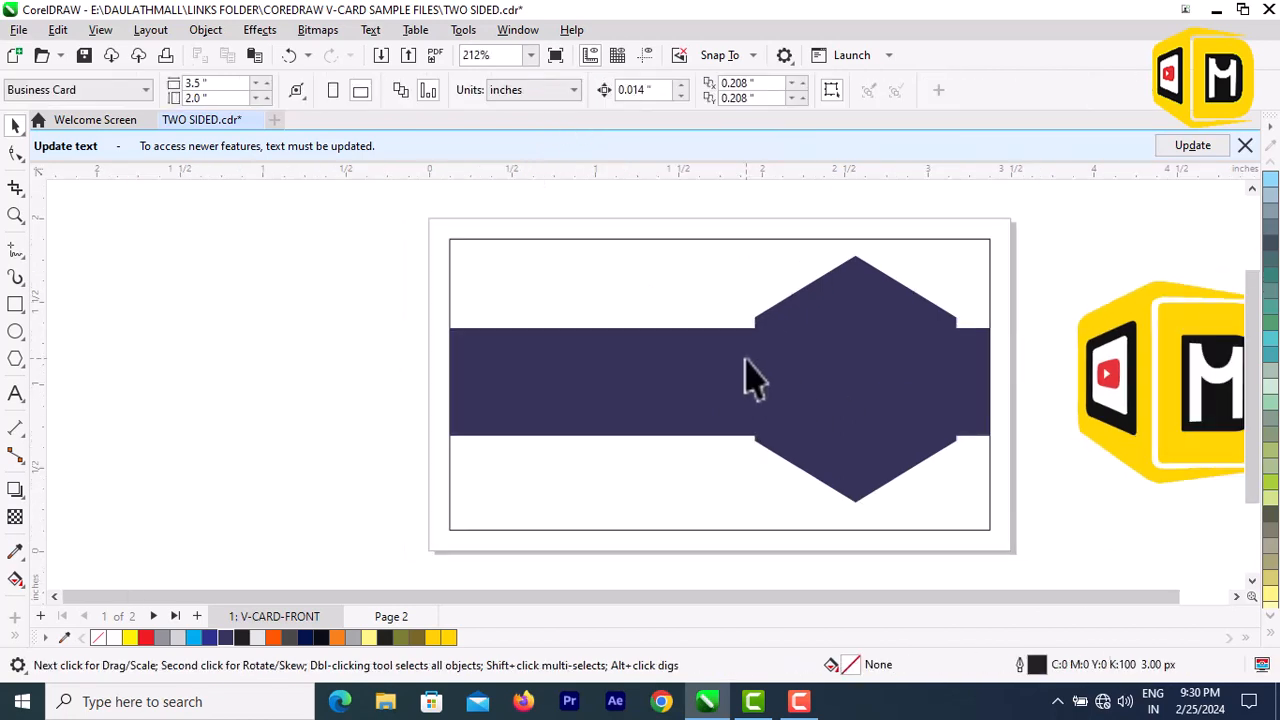
{"action": "left_click", "coordinate": [830, 390]}
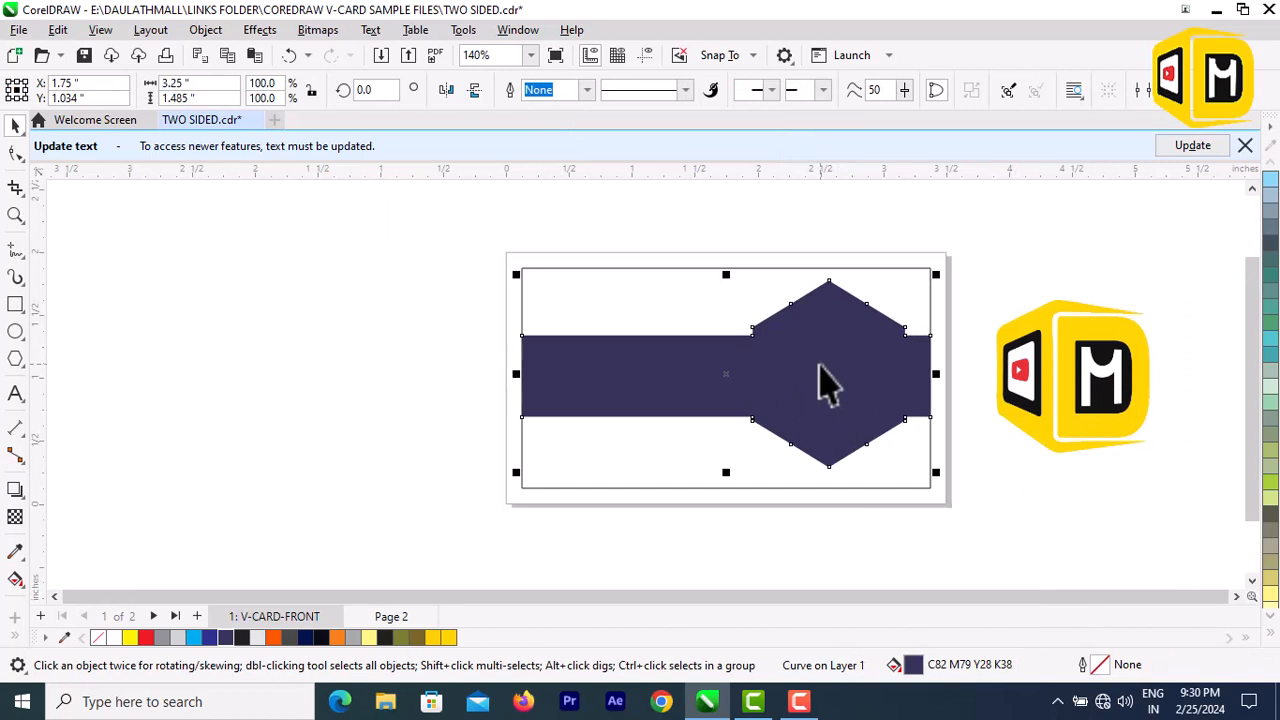
{"action": "left_click", "coordinate": [547, 328]}
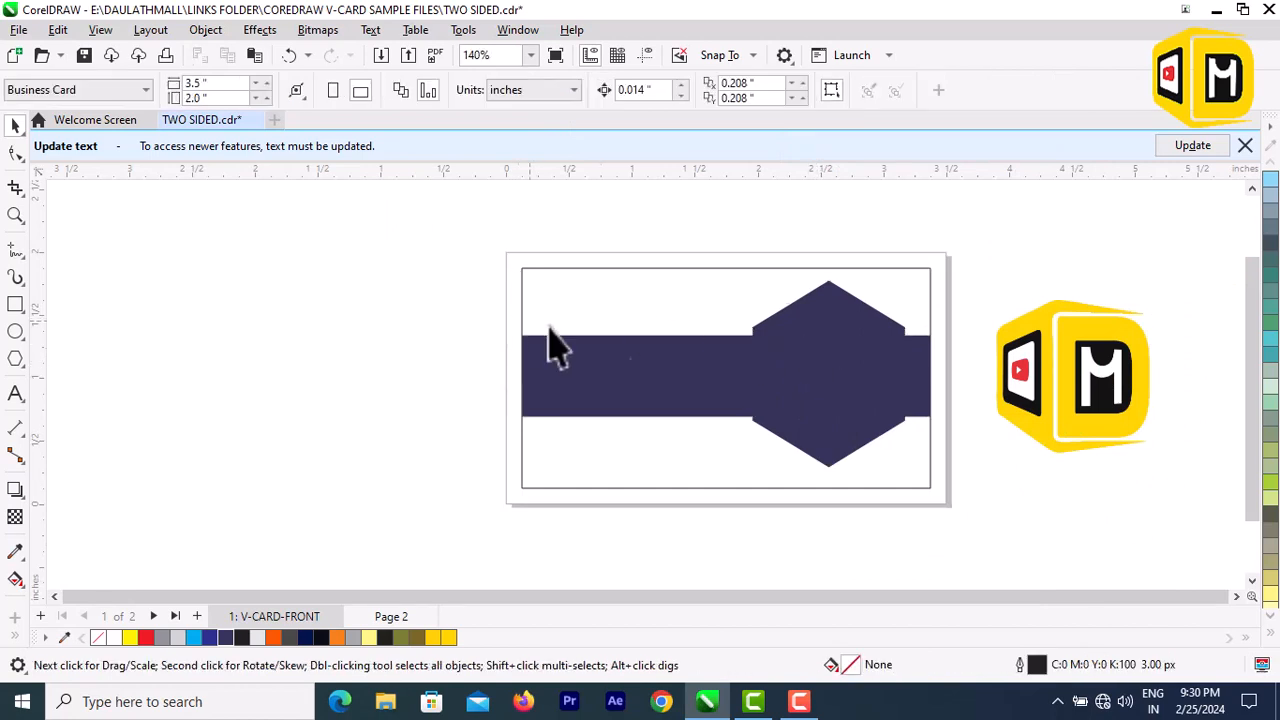
{"action": "left_click", "coordinate": [630, 372]}
{"action": "left_click", "coordinate": [1075, 525]}
- Lock the welded band-and-hexagon shape in place
{"action": "left_click", "coordinate": [845, 405]}
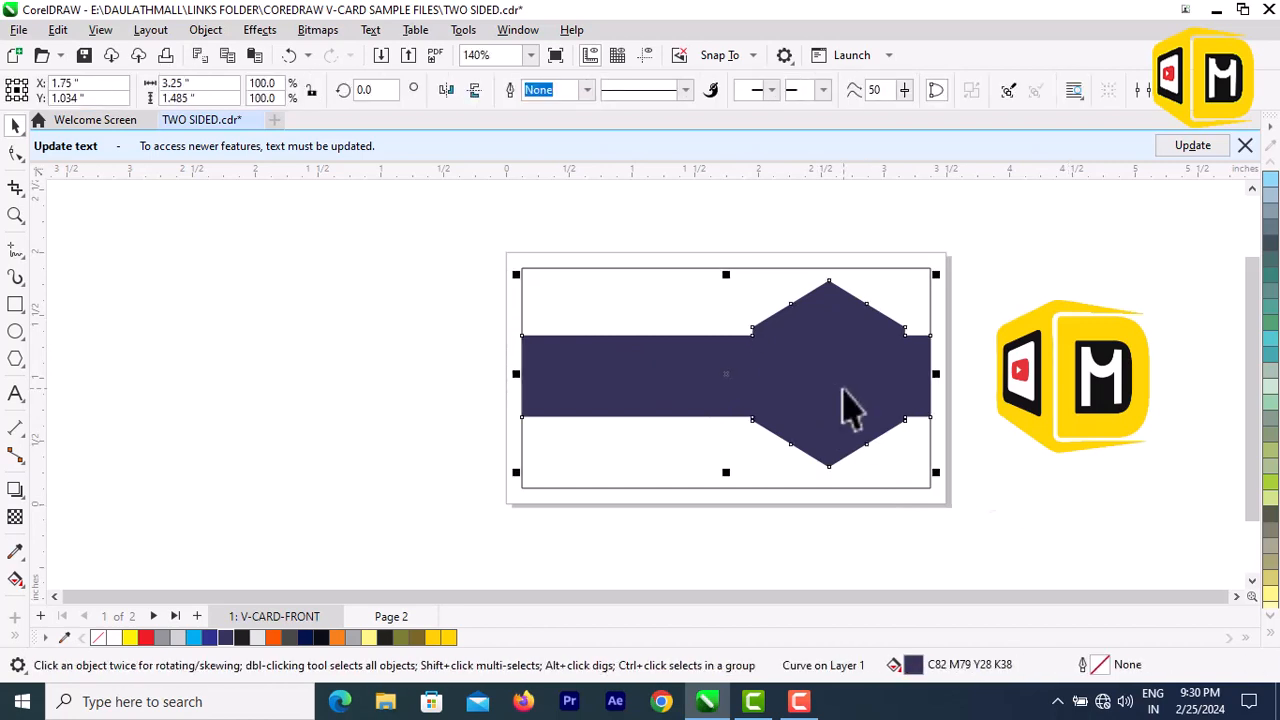
{"action": "right_click", "coordinate": [845, 390]}
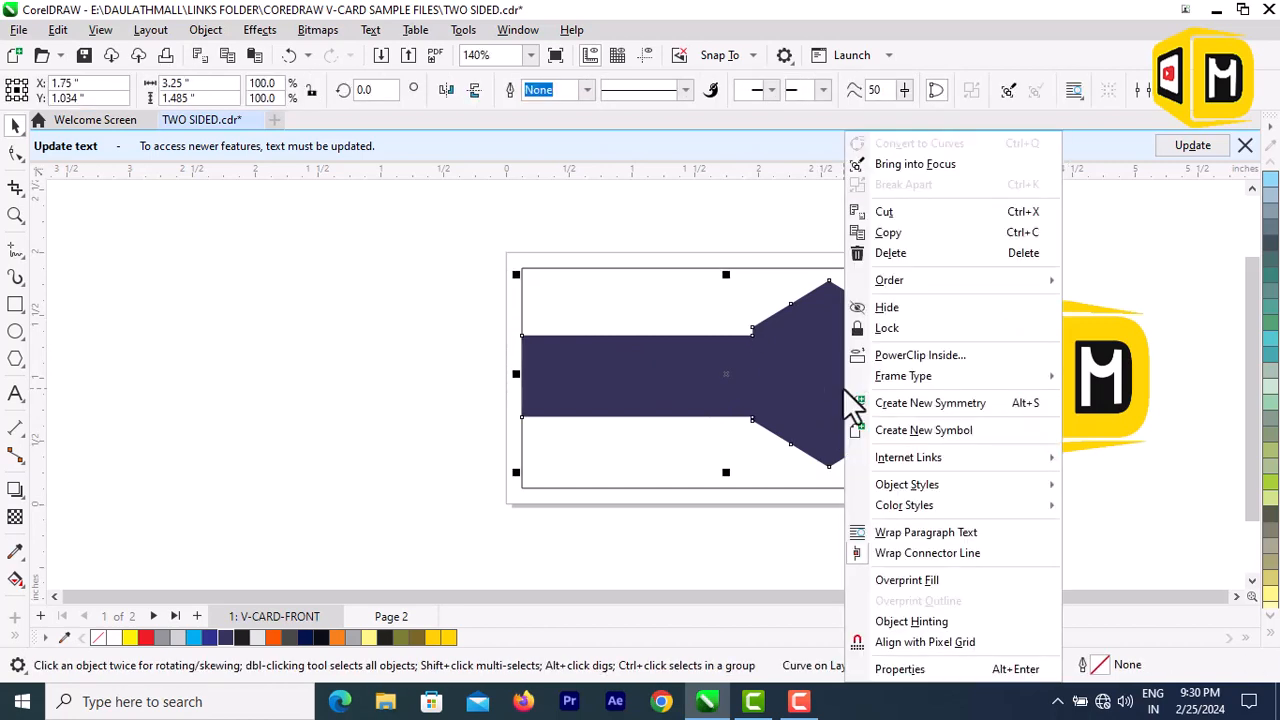
{"action": "left_click", "coordinate": [894, 334]}
{"action": "left_click", "coordinate": [1090, 560]}
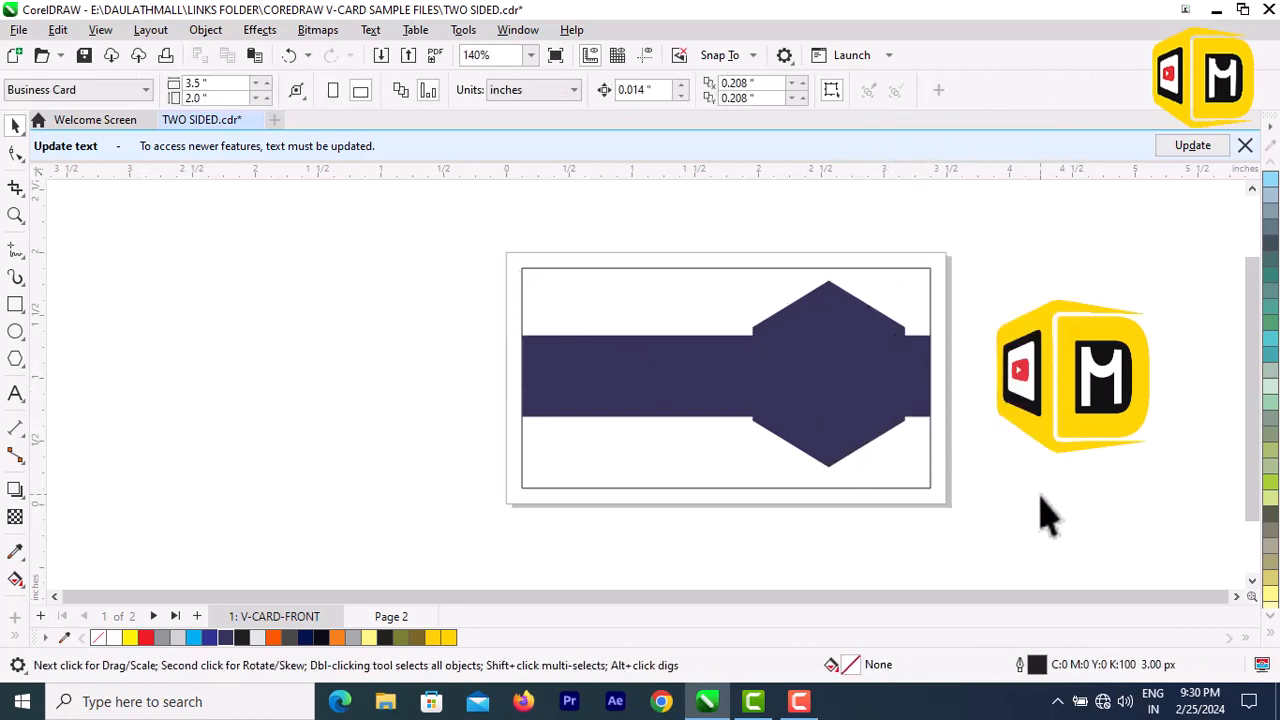
- Scale the logo down to about 0.52 by 0.54 inches and move it onto the middle of the hexagon
{"action": "left_click", "coordinate": [1105, 400]}
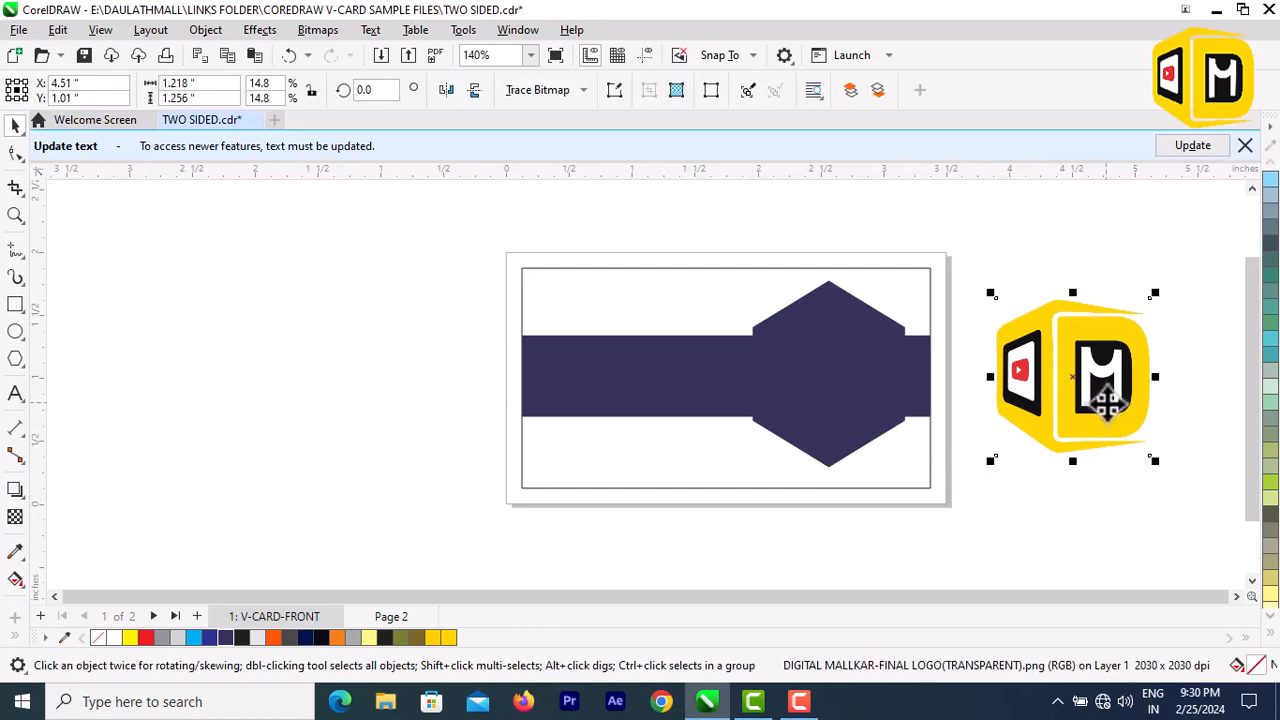
{"action": "left_click_drag", "start_coordinate": [1152, 460], "coordinate": [1064, 398]}
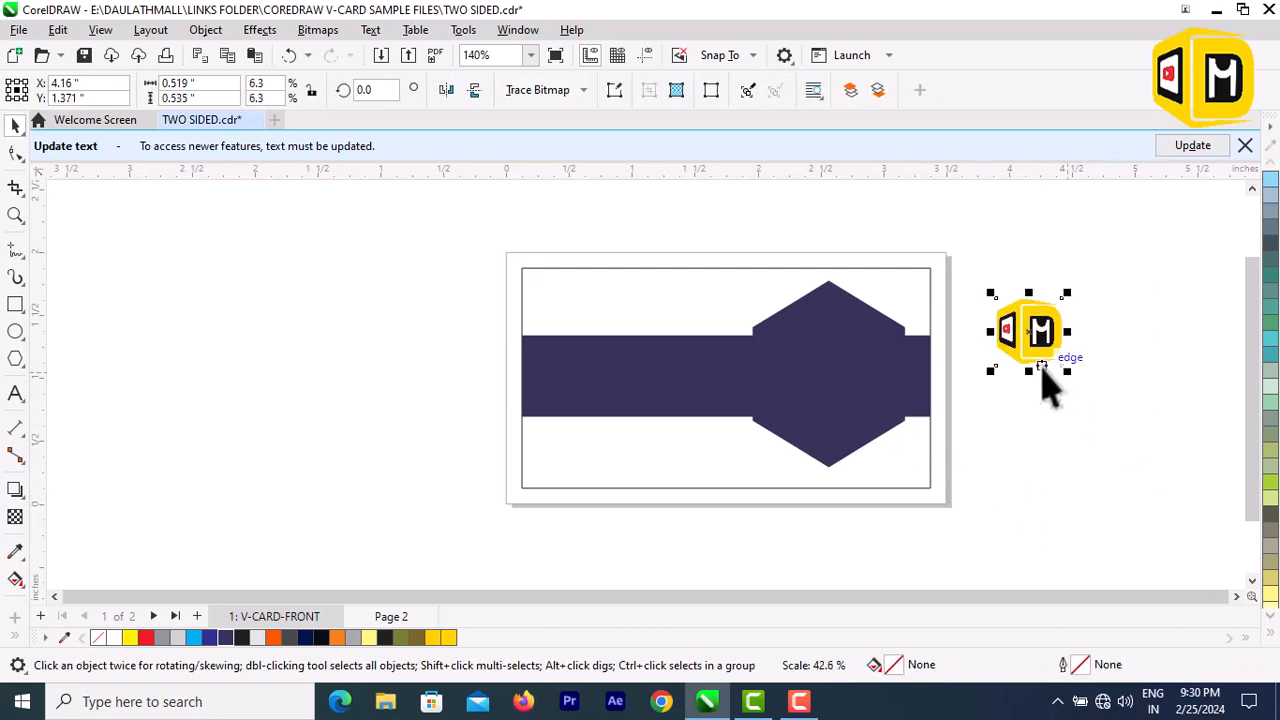
{"action": "left_click_drag", "start_coordinate": [1030, 333], "coordinate": [834, 378]}
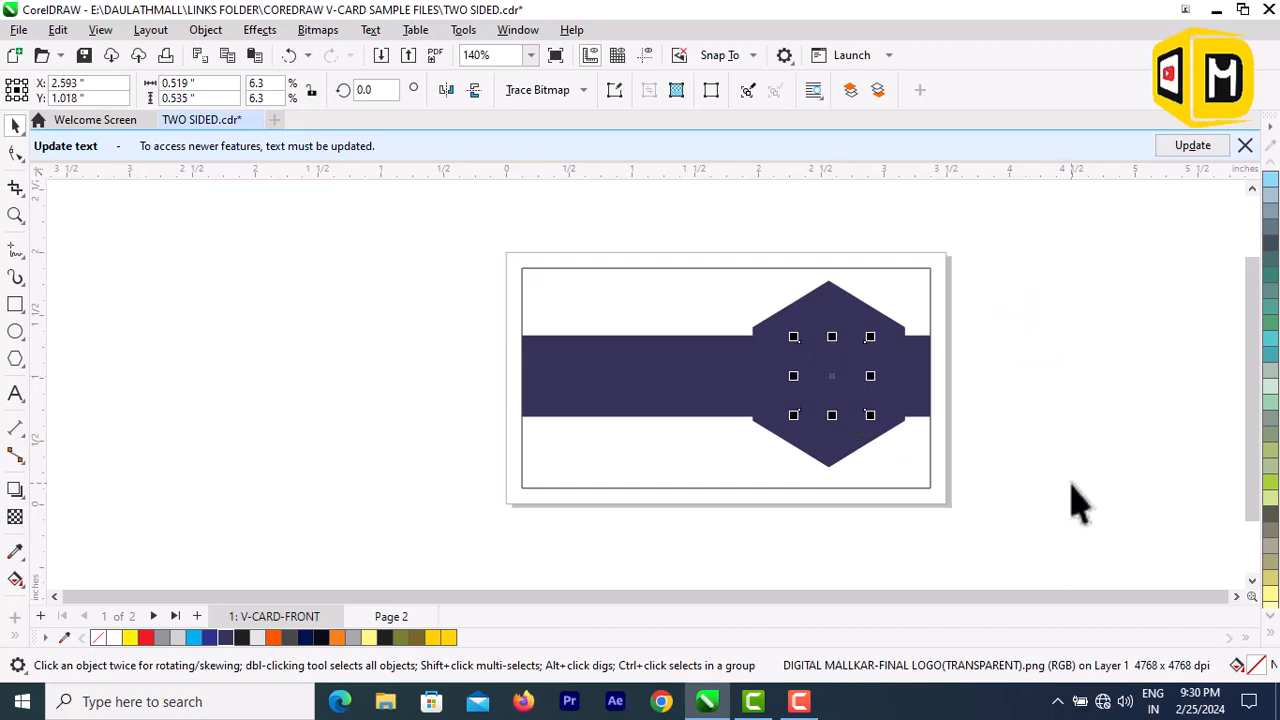
{"action": "left_click", "coordinate": [1071, 500]}
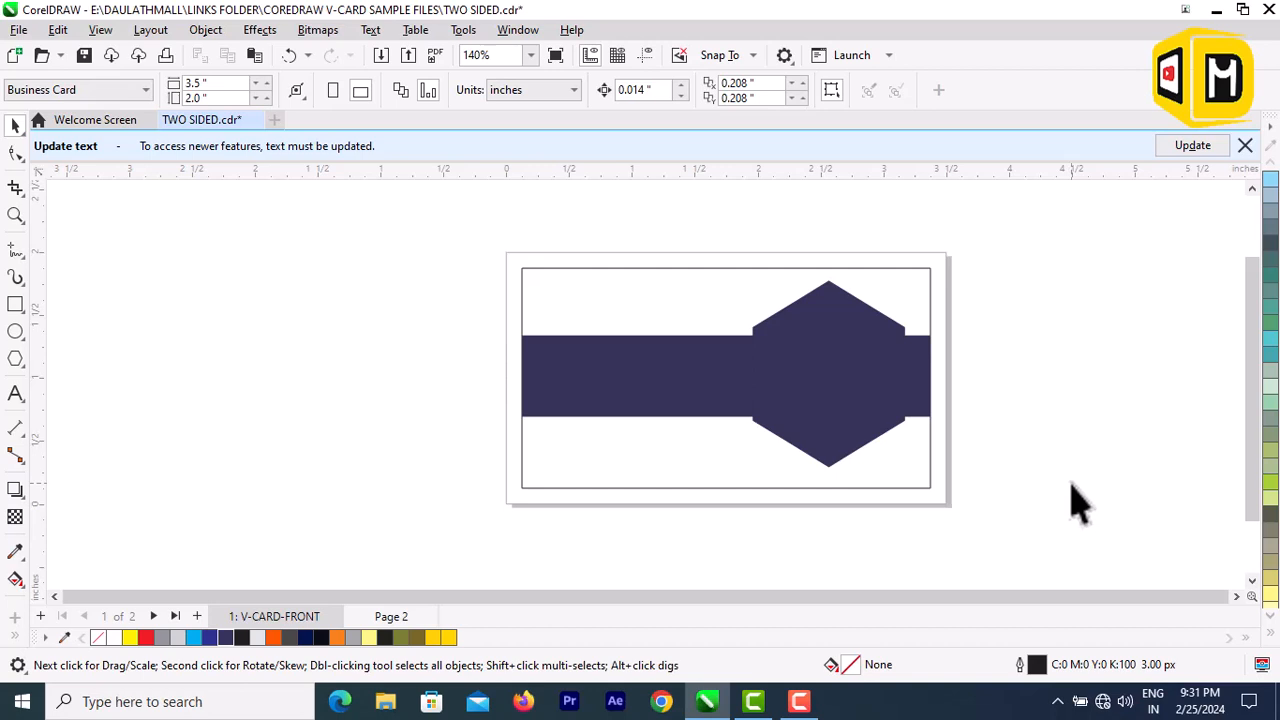
- Unlock the band-and-hexagon shape and send it to the back, behind the logo
{"action": "right_click", "coordinate": [834, 414]}
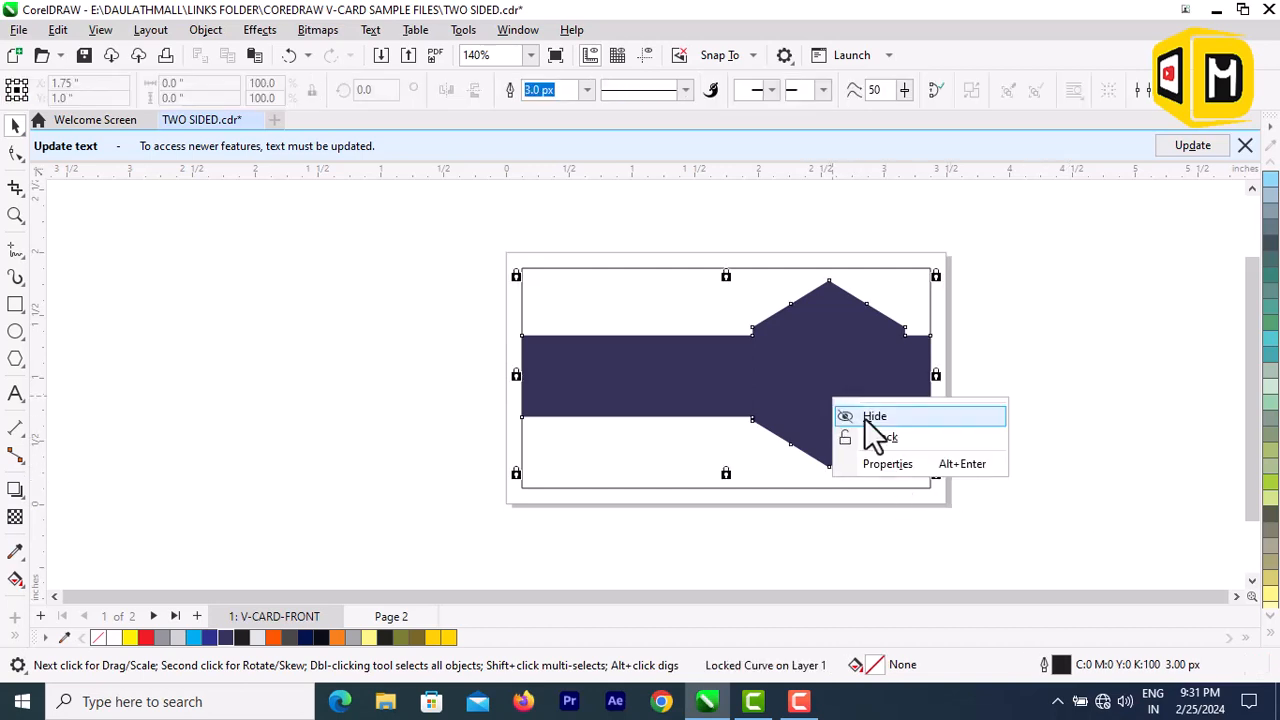
{"action": "left_click", "coordinate": [866, 434]}
{"action": "left_click", "coordinate": [1085, 415]}
{"action": "left_click", "coordinate": [905, 405]}
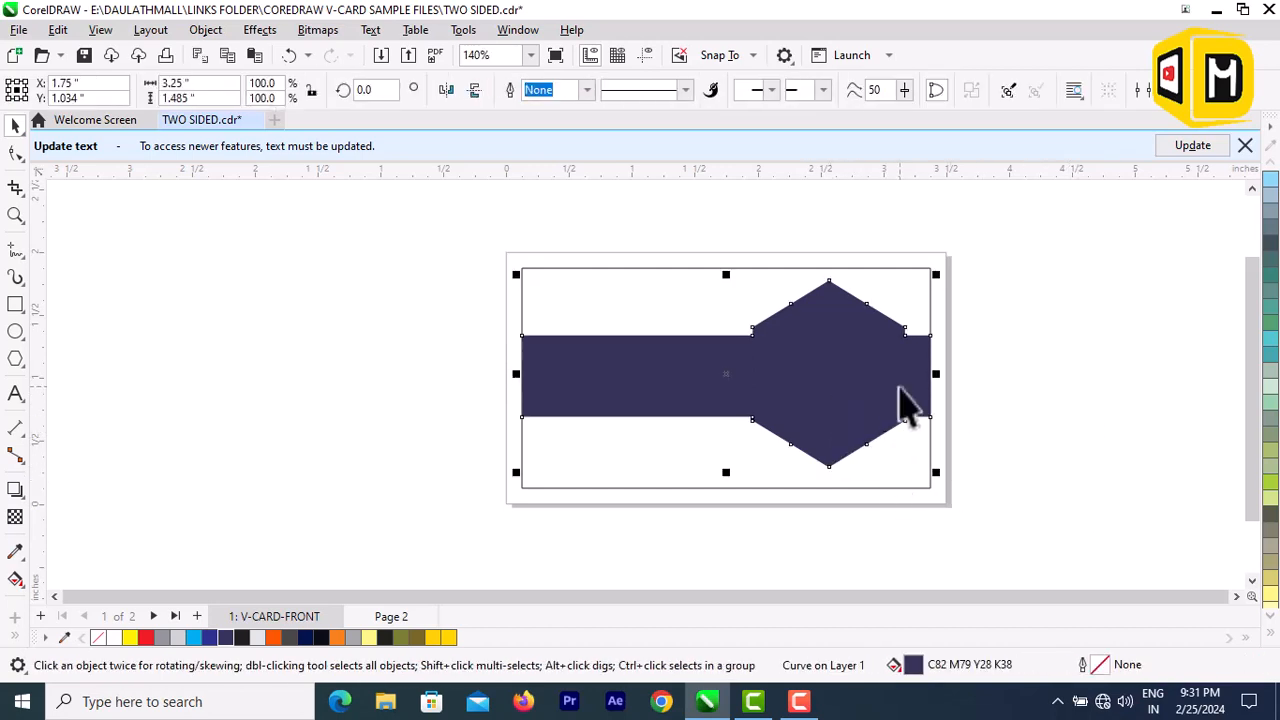
{"action": "key", "text": "shift+Page_Down"}
{"action": "left_click", "coordinate": [1131, 414]}
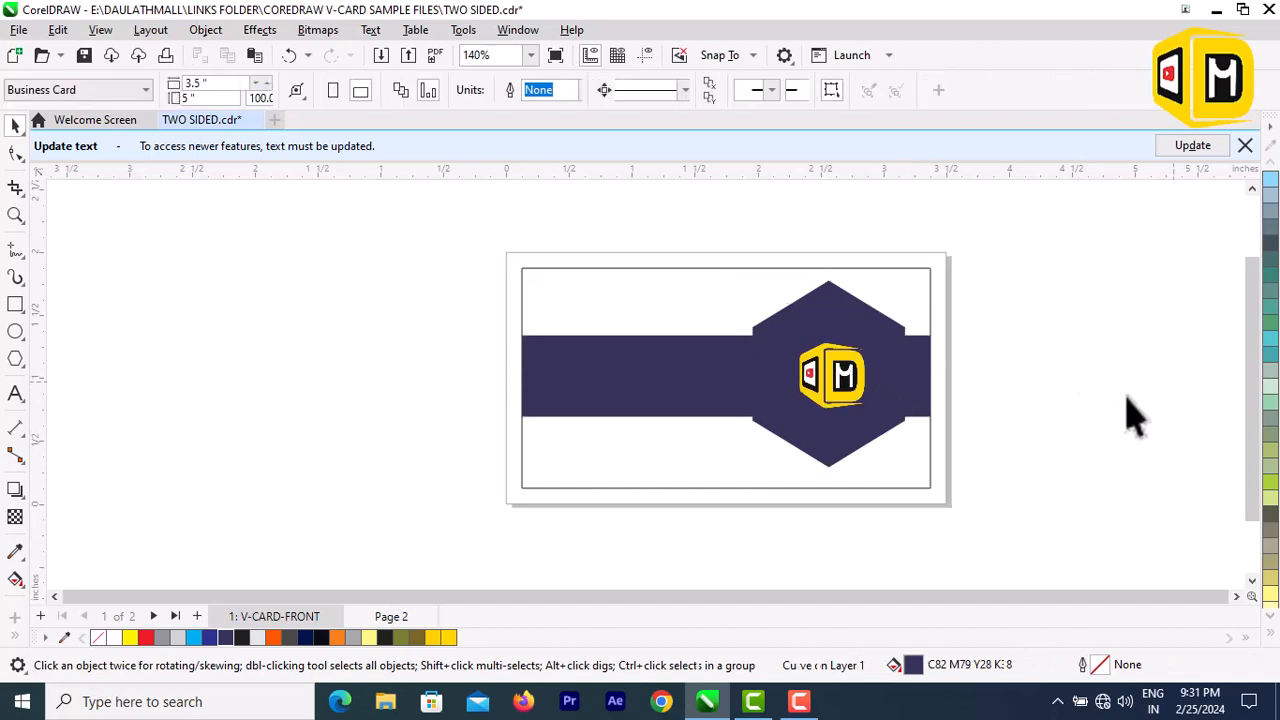
- Reposition the logo within the hexagon and enlarge it to about 0.61 by 0.63 inches
{"action": "left_click", "coordinate": [837, 400]}
{"action": "scroll", "coordinate": [836, 405], "scroll_direction": "up", "scroll_amount": 2}
{"action": "left_click_drag", "start_coordinate": [840, 380], "coordinate": [817, 396]}
{"action": "scroll", "coordinate": [1151, 409], "scroll_direction": "down", "scroll_amount": 1}
{"action": "left_click", "coordinate": [1151, 409]}
{"action": "left_click", "coordinate": [859, 375]}
{"action": "mouse_move", "coordinate": [872, 317]}
{"action": "left_mouse_down"}
{"action": "mouse_move", "coordinate": [878, 296]}
{"action": "mouse_move", "coordinate": [881, 306]}
{"action": "left_mouse_up"}
{"action": "left_click_drag", "start_coordinate": [762, 432], "coordinate": [748, 440]}
{"action": "left_click", "coordinate": [960, 378]}
{"action": "key", "text": "Escape"}
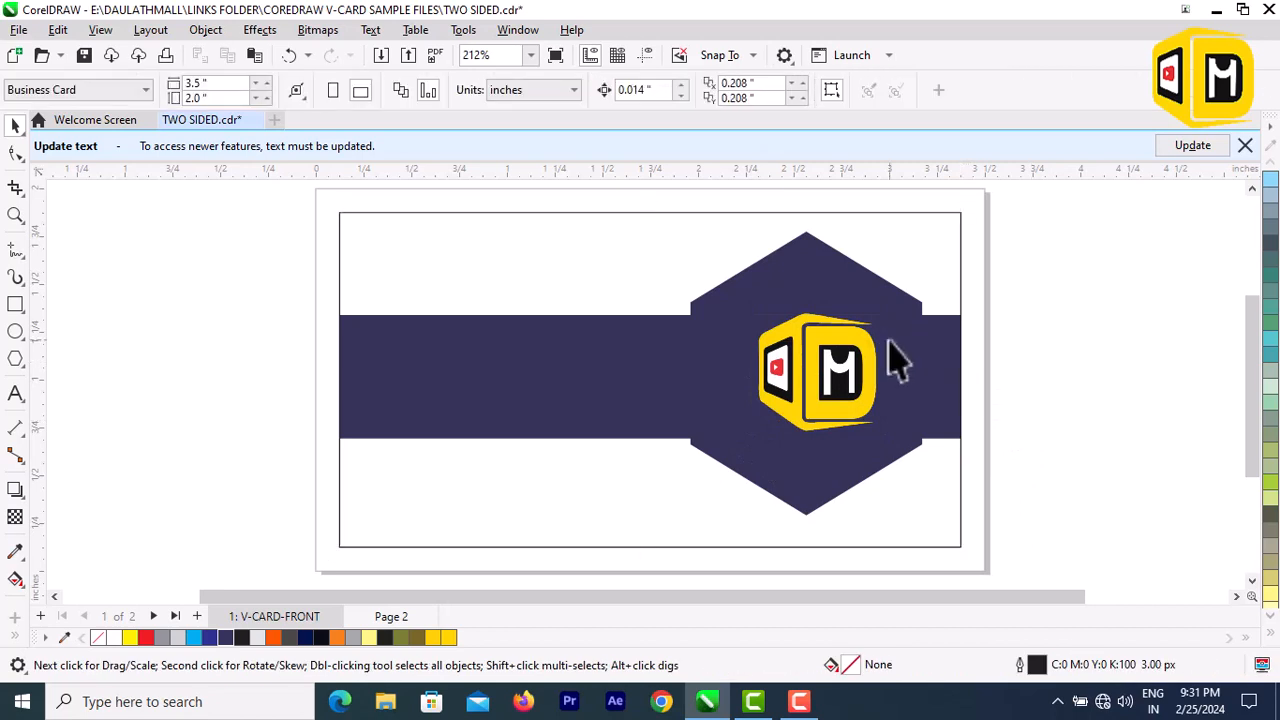
{"action": "left_click", "coordinate": [898, 287]}
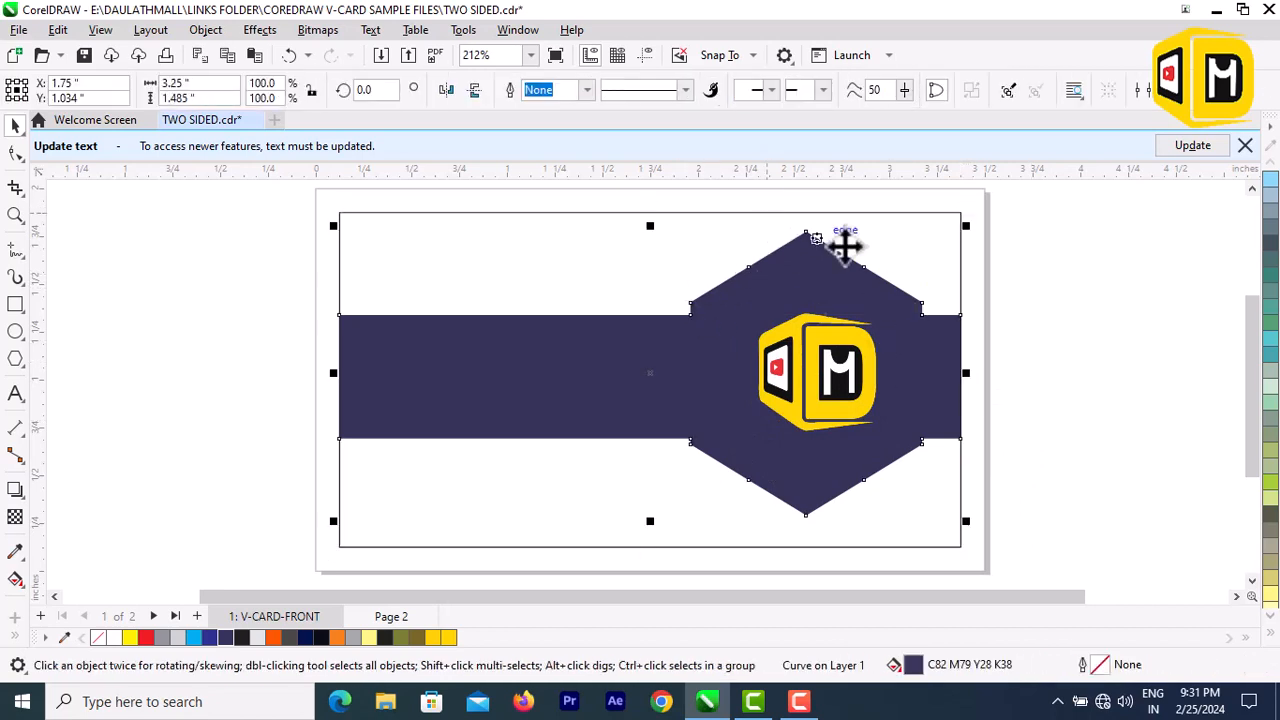
{"action": "key", "text": "Escape"}
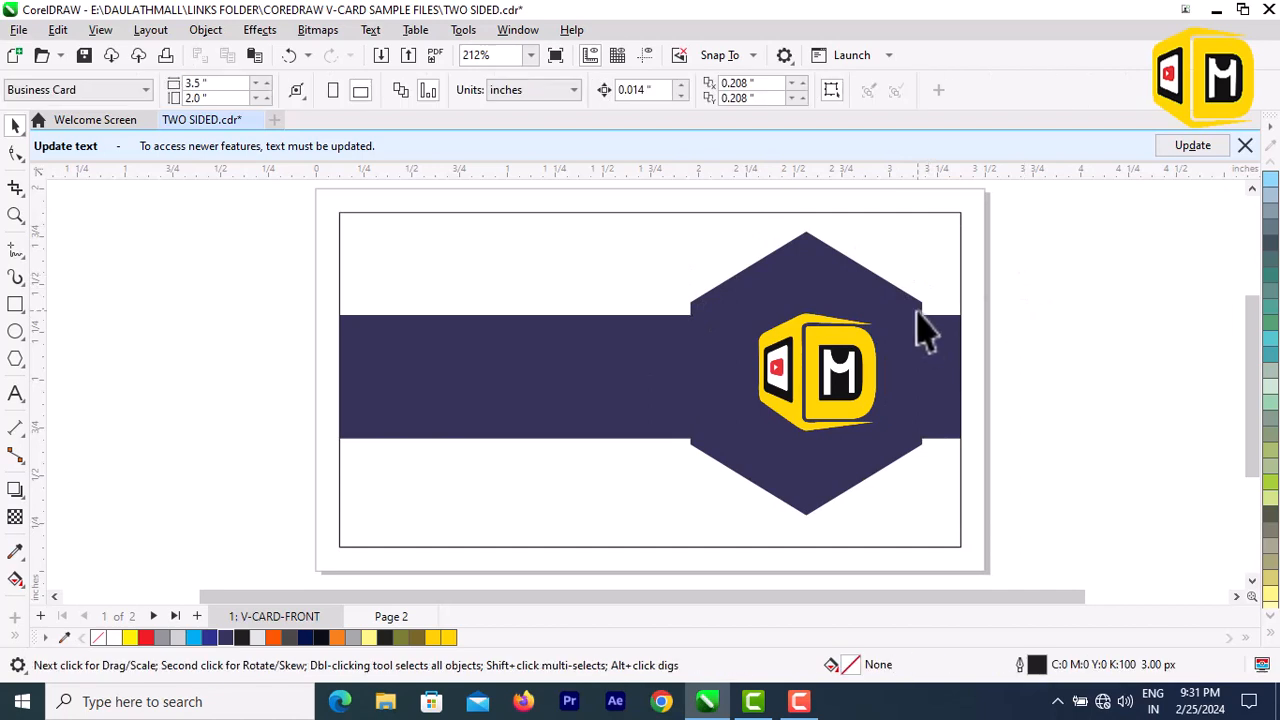
{"action": "left_click", "coordinate": [918, 305]}
{"action": "right_click", "coordinate": [918, 300]}
{"action": "key", "text": "Escape"}
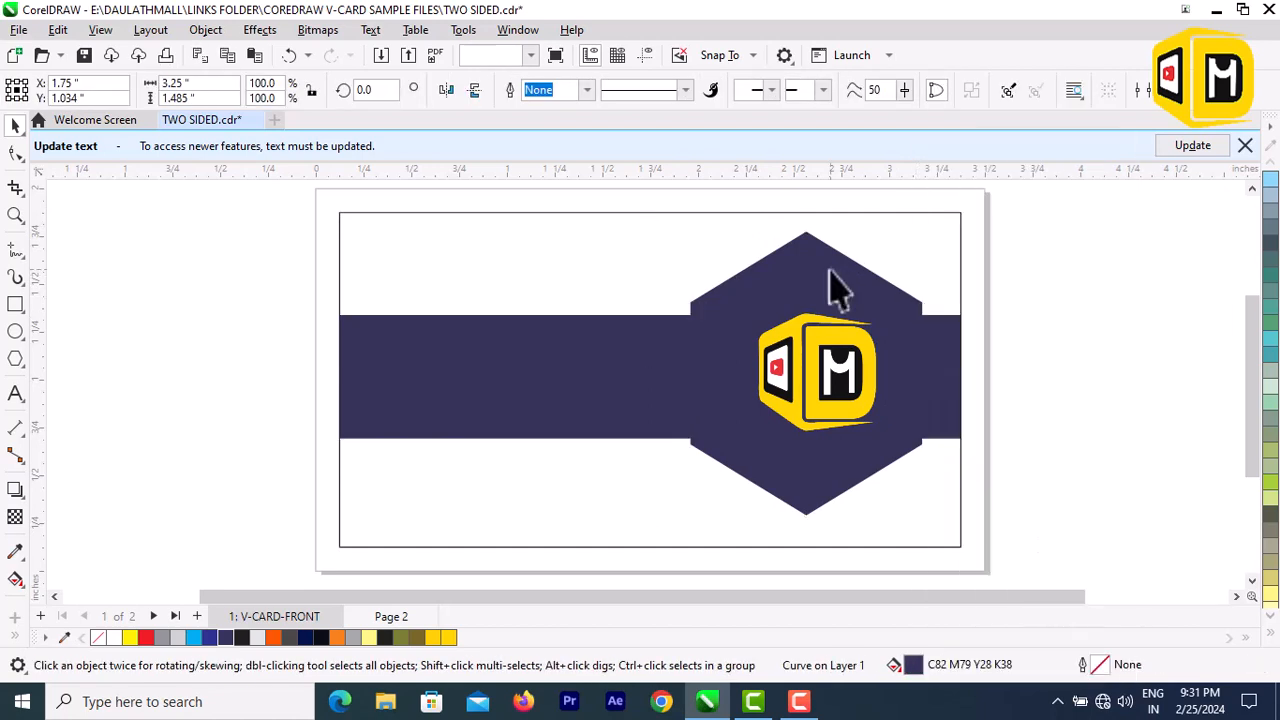
{"action": "key", "text": "Escape"}
- Give the welded band-and-hexagon shape a 10 px outline
{"action": "left_click", "coordinate": [845, 272]}
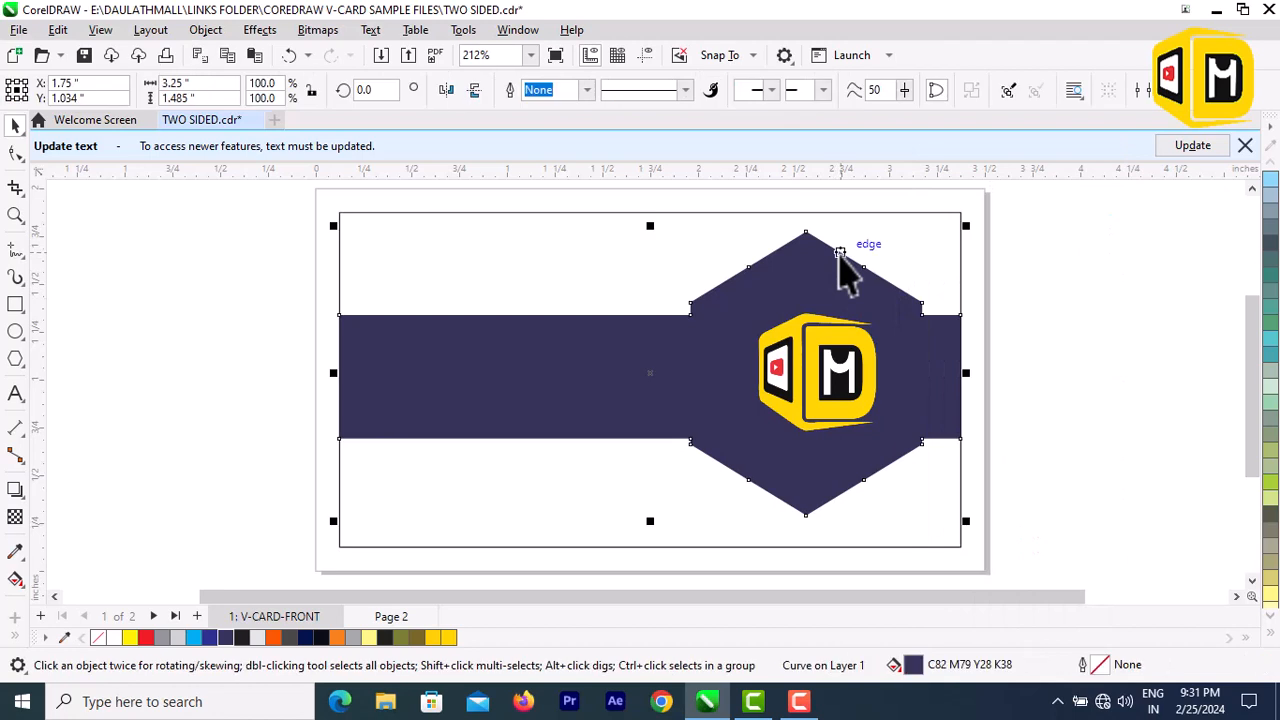
{"action": "left_click", "coordinate": [685, 90]}
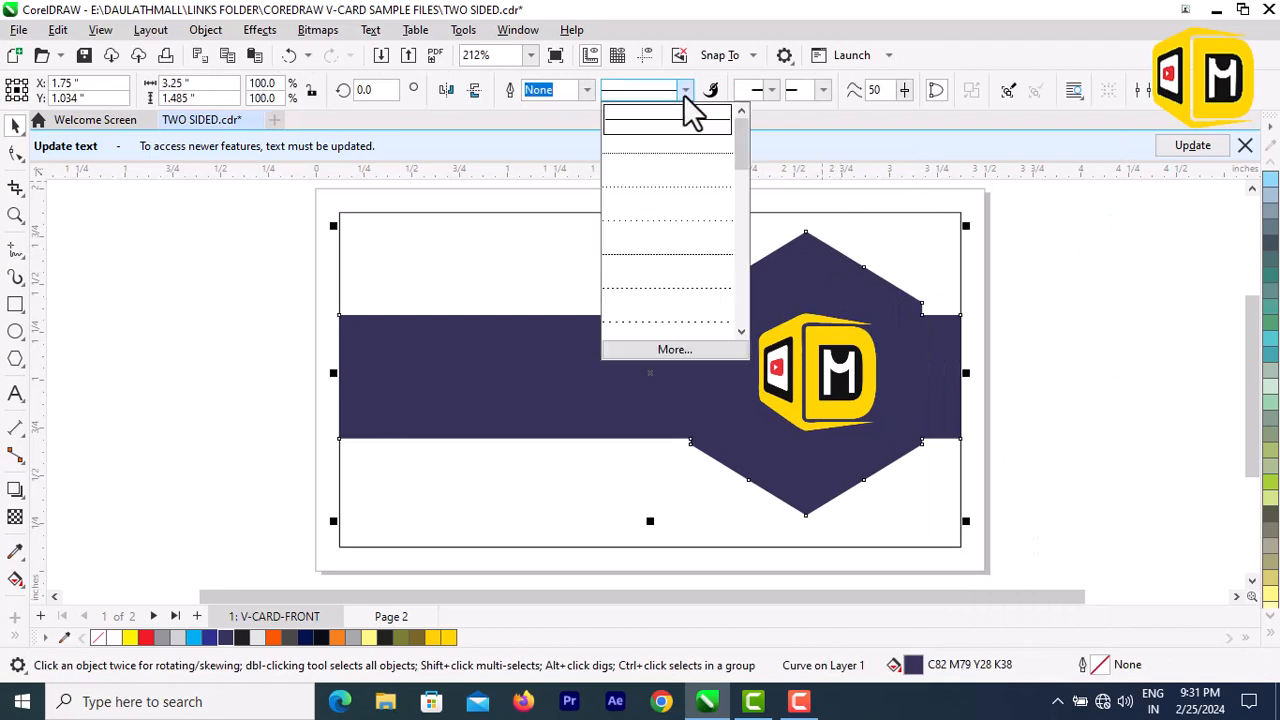
{"action": "left_click", "coordinate": [579, 94]}
{"action": "left_click", "coordinate": [581, 93]}
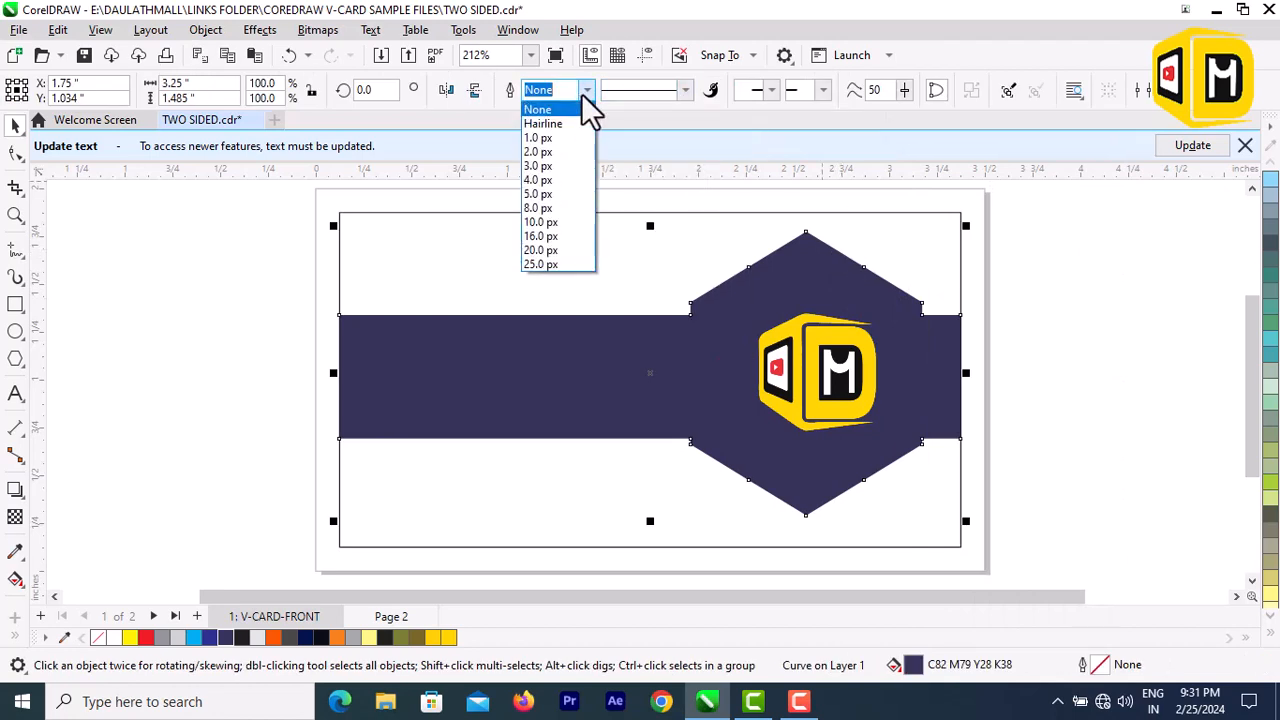
{"action": "left_click", "coordinate": [570, 222]}
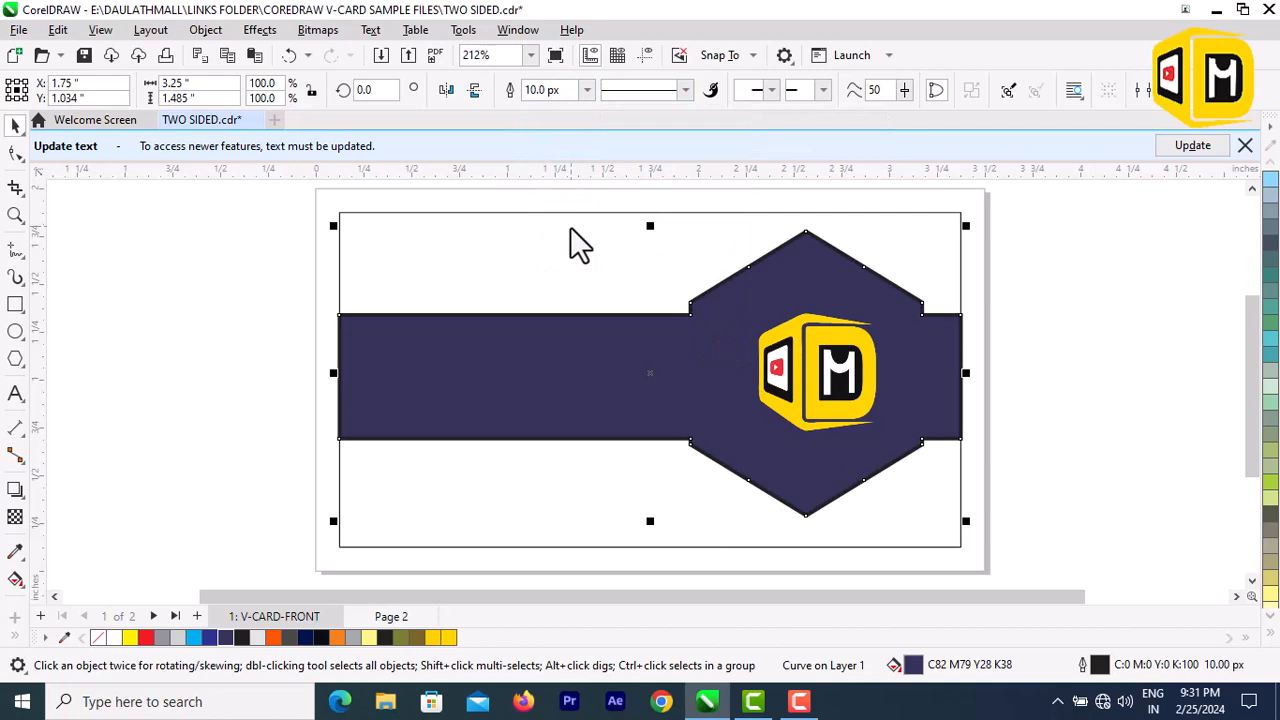
{"action": "left_click", "coordinate": [812, 350]}
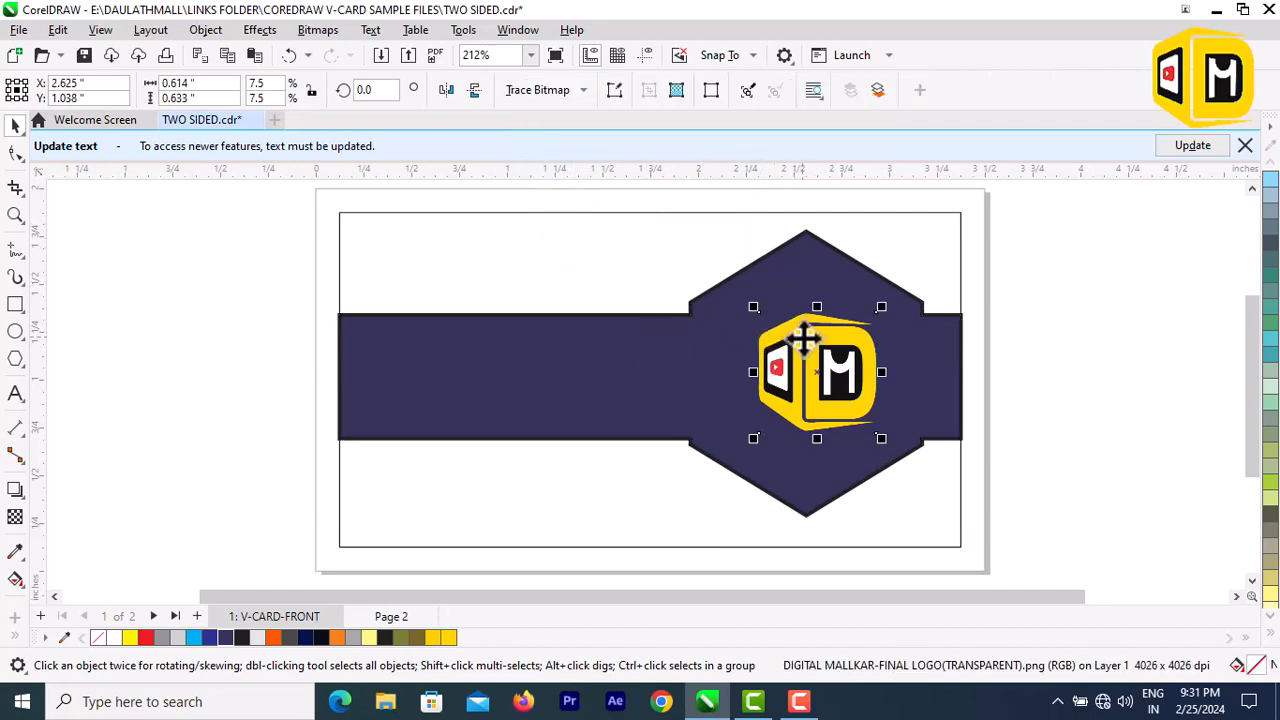
{"action": "left_click", "coordinate": [840, 265]}
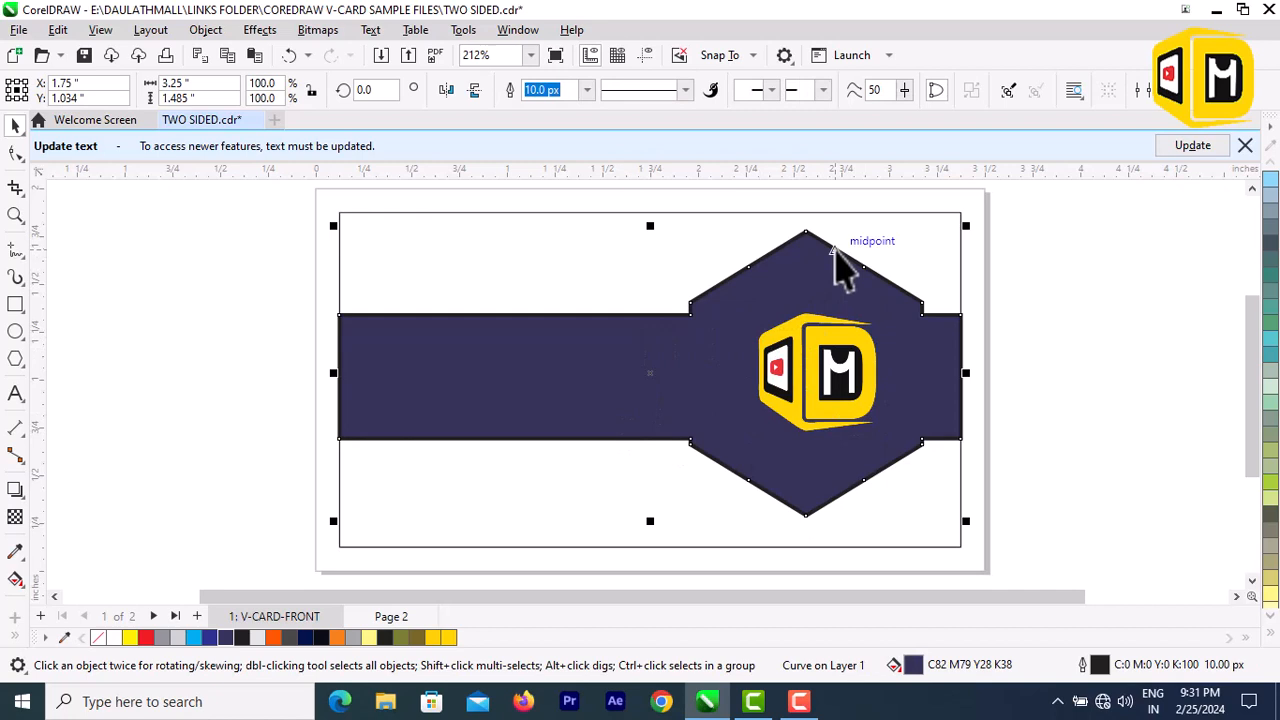
{"action": "double_click", "coordinate": [1101, 662]}
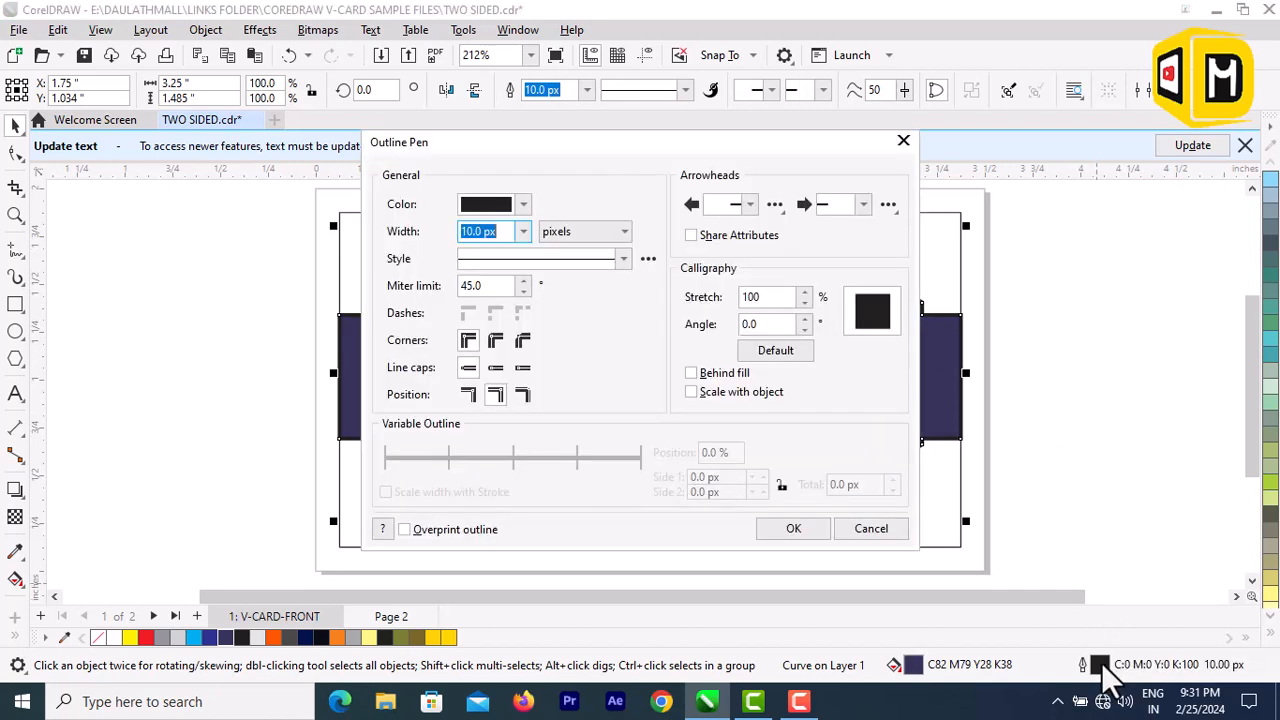
{"action": "left_click_drag", "start_coordinate": [535, 147], "coordinate": [166, 142]}
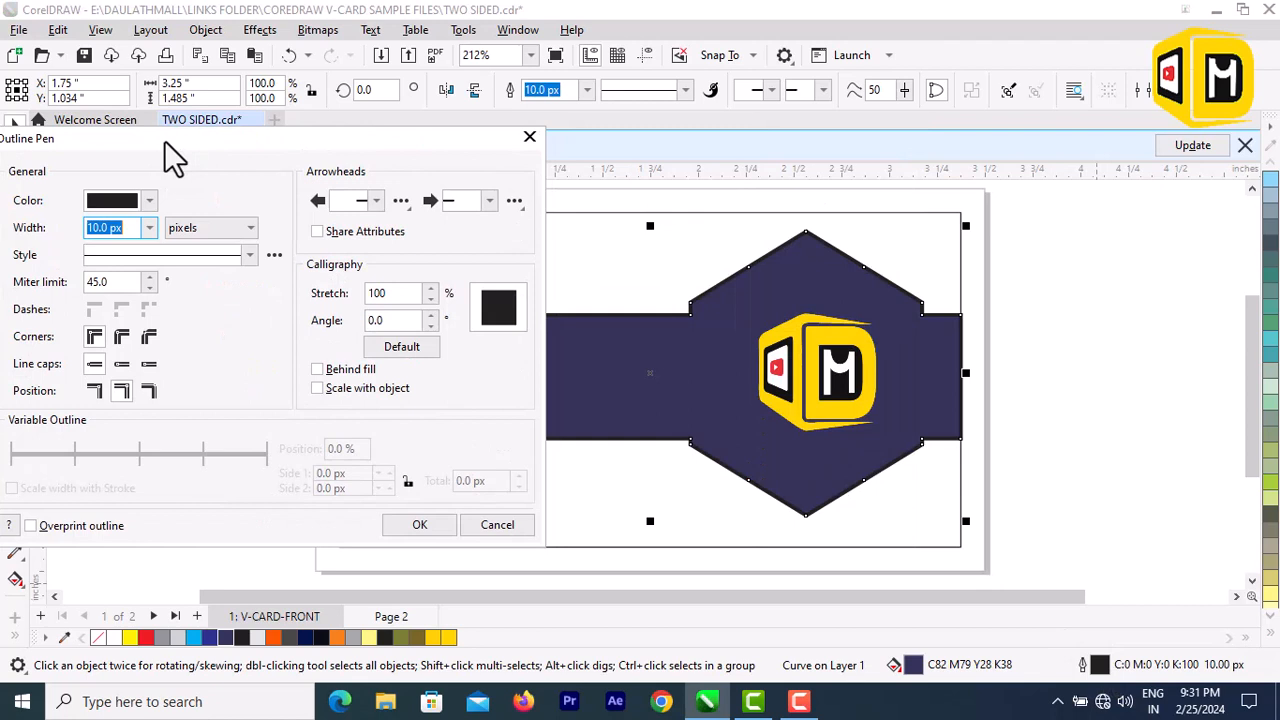
{"action": "left_click", "coordinate": [147, 200]}
{"action": "left_click", "coordinate": [266, 478]}
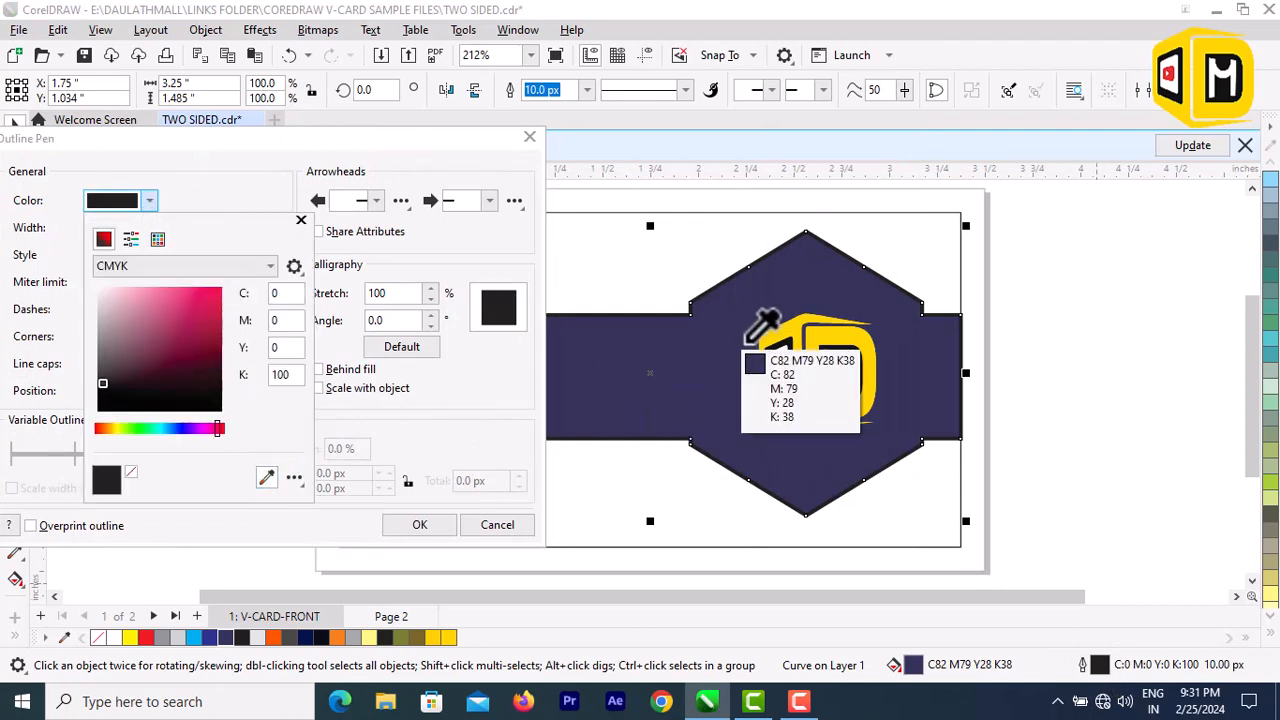
{"action": "left_click", "coordinate": [864, 331]}
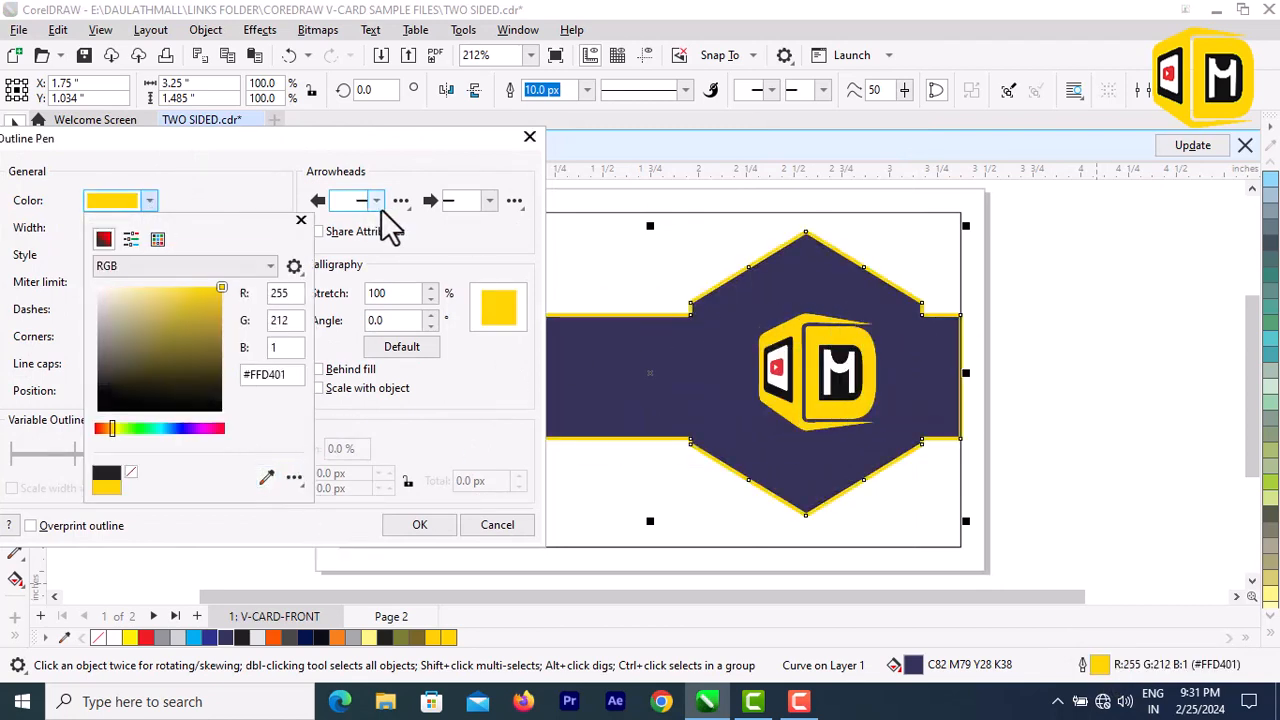
{"action": "left_click", "coordinate": [531, 140]}
{"action": "left_click", "coordinate": [531, 140]}
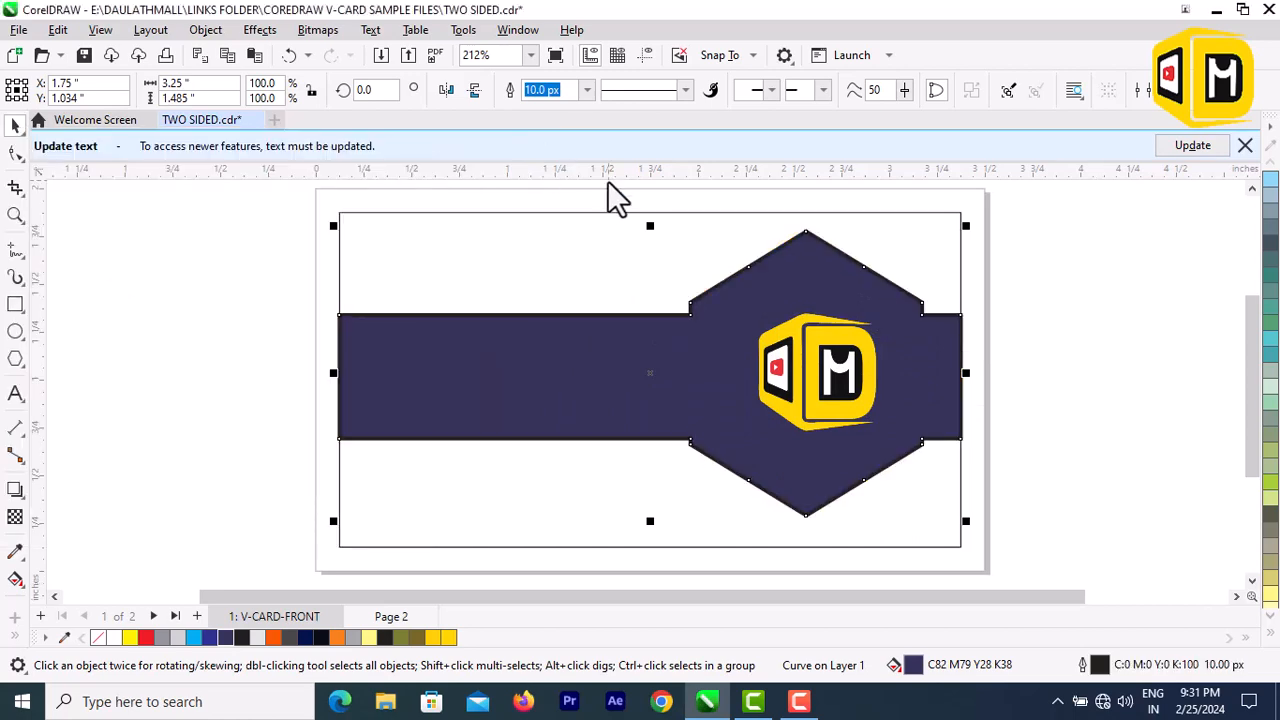
- Set the band-and-hexagon shape's outline color to yellow #FFD401, sampled from the logo, and apply it
{"action": "double_click", "coordinate": [1101, 663]}
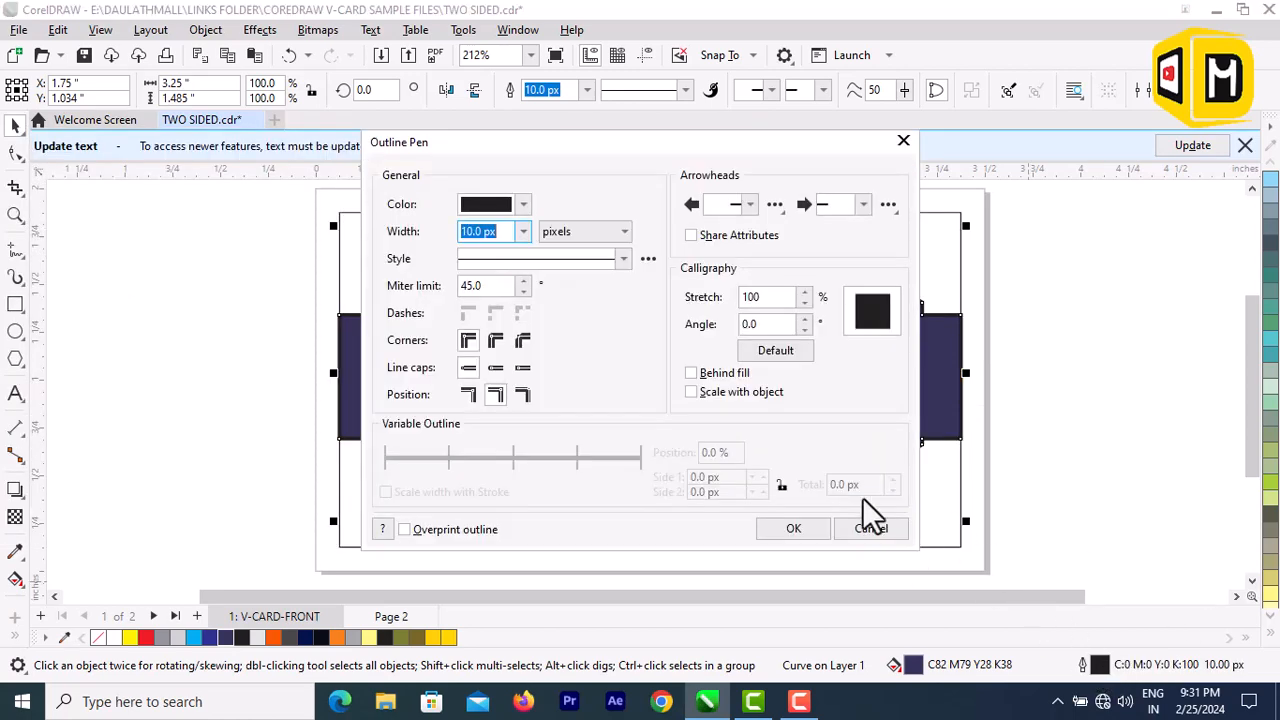
{"action": "left_click", "coordinate": [523, 204]}
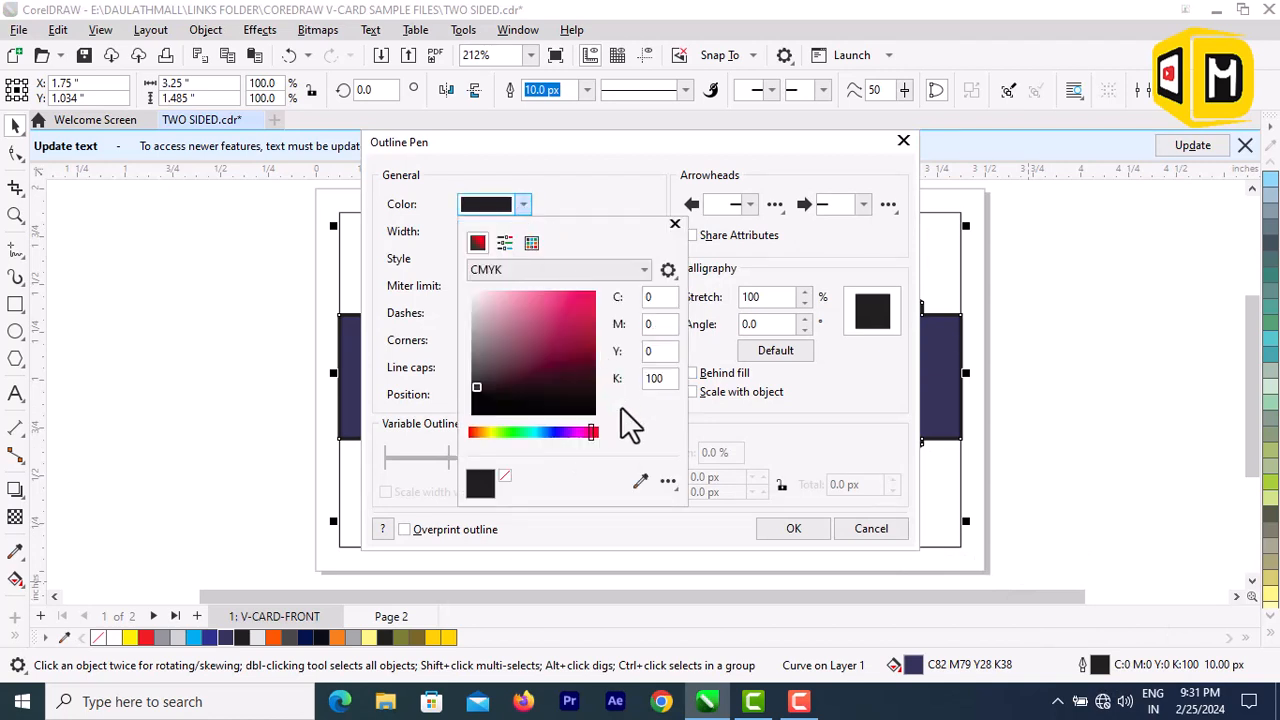
{"action": "left_click", "coordinate": [641, 481]}
{"action": "left_click", "coordinate": [862, 138]}
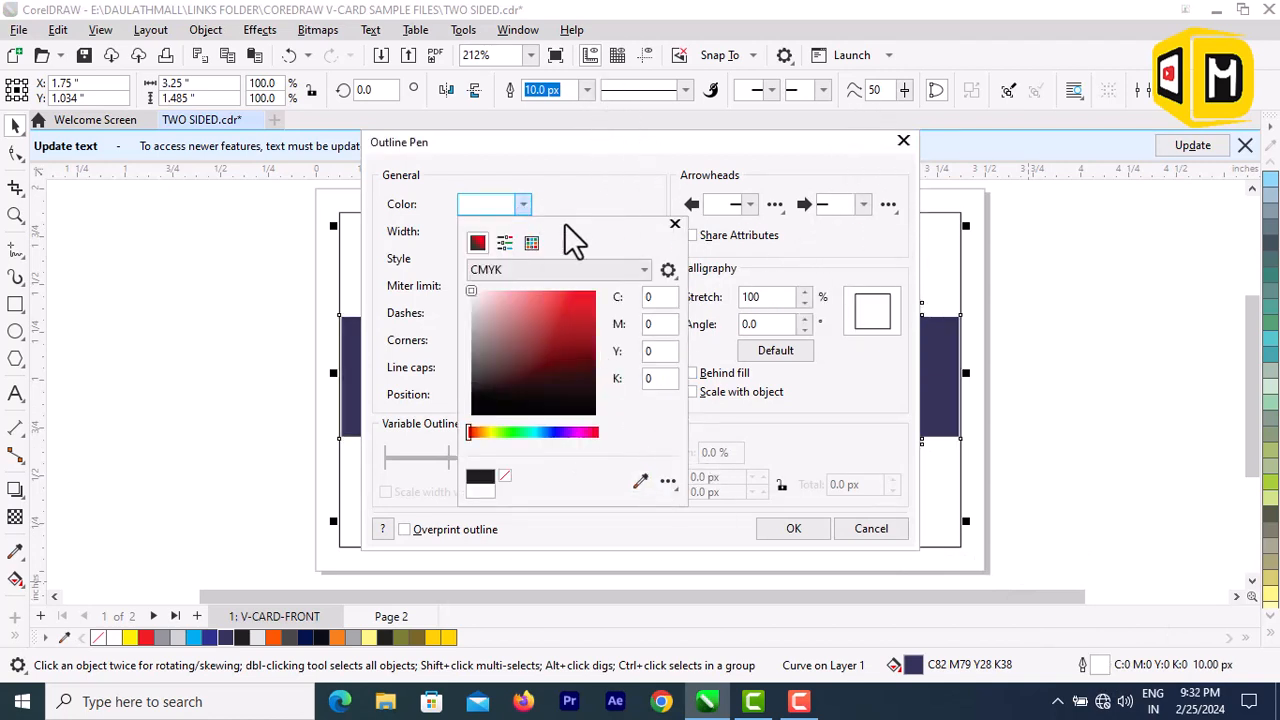
{"action": "left_click", "coordinate": [862, 540]}
{"action": "left_click_drag", "start_coordinate": [781, 152], "coordinate": [399, 176]}
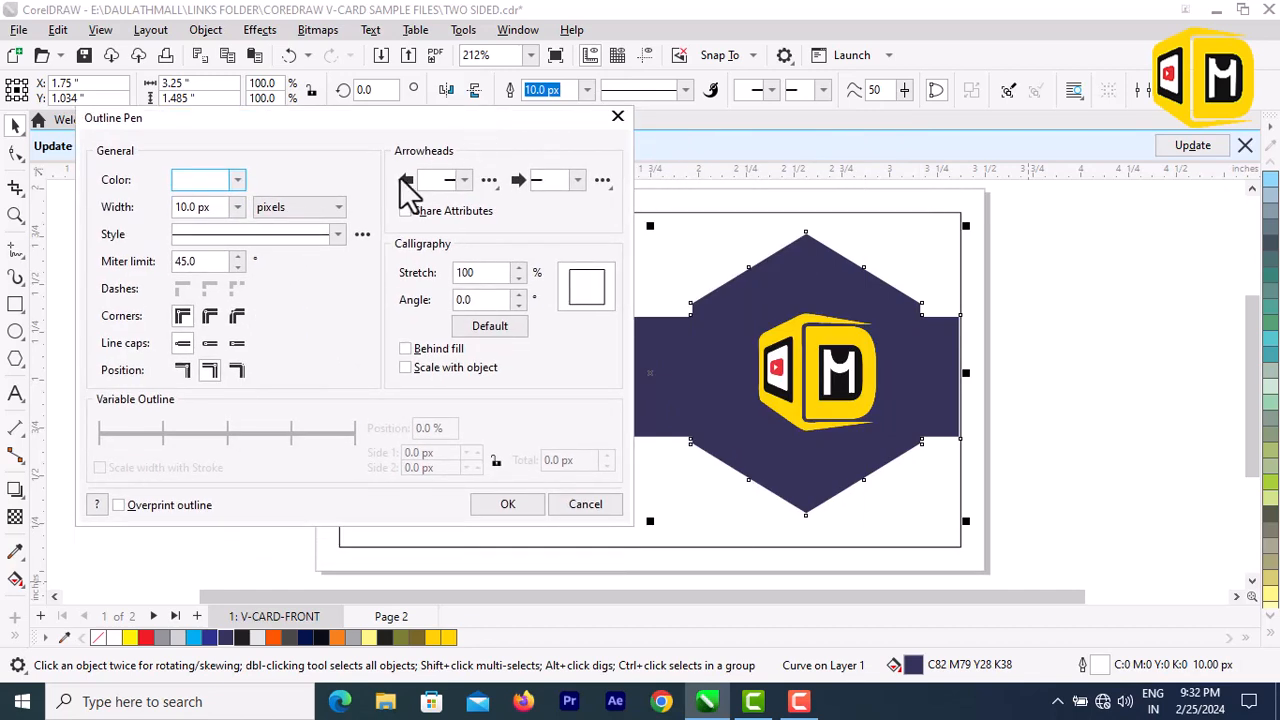
{"action": "left_click", "coordinate": [238, 179]}
{"action": "left_click", "coordinate": [356, 458]}
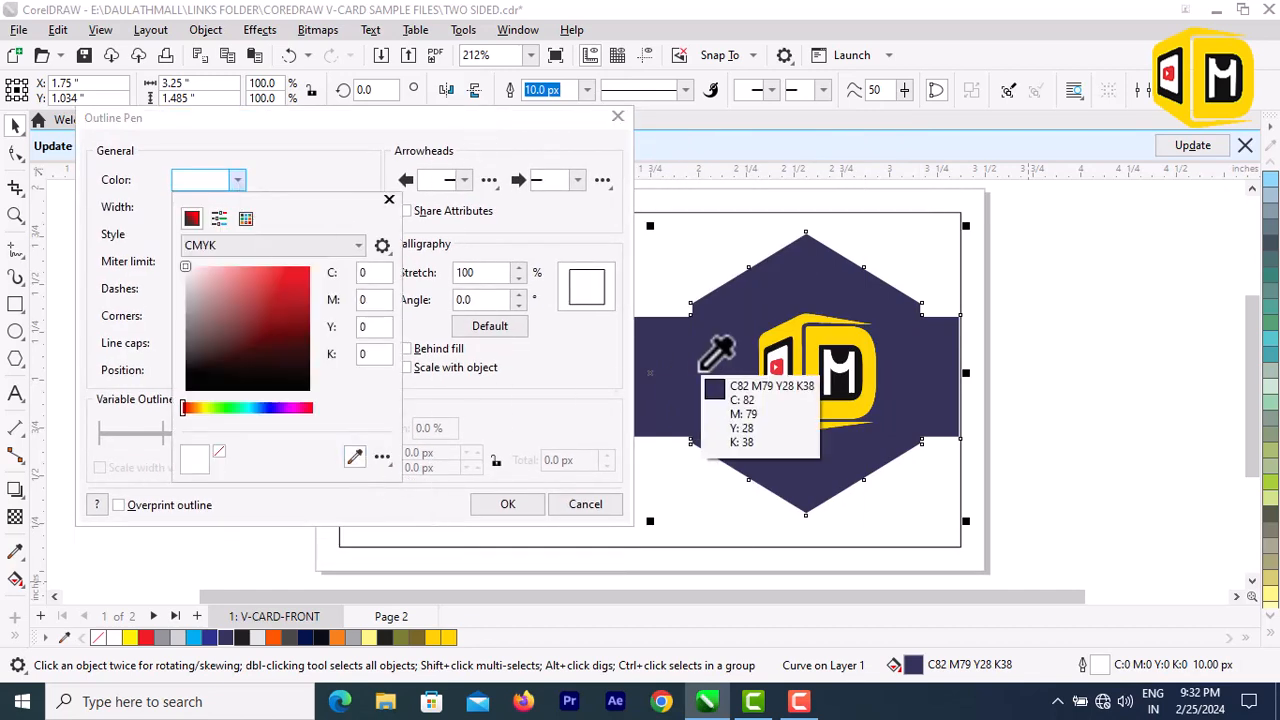
{"action": "left_click", "coordinate": [793, 331]}
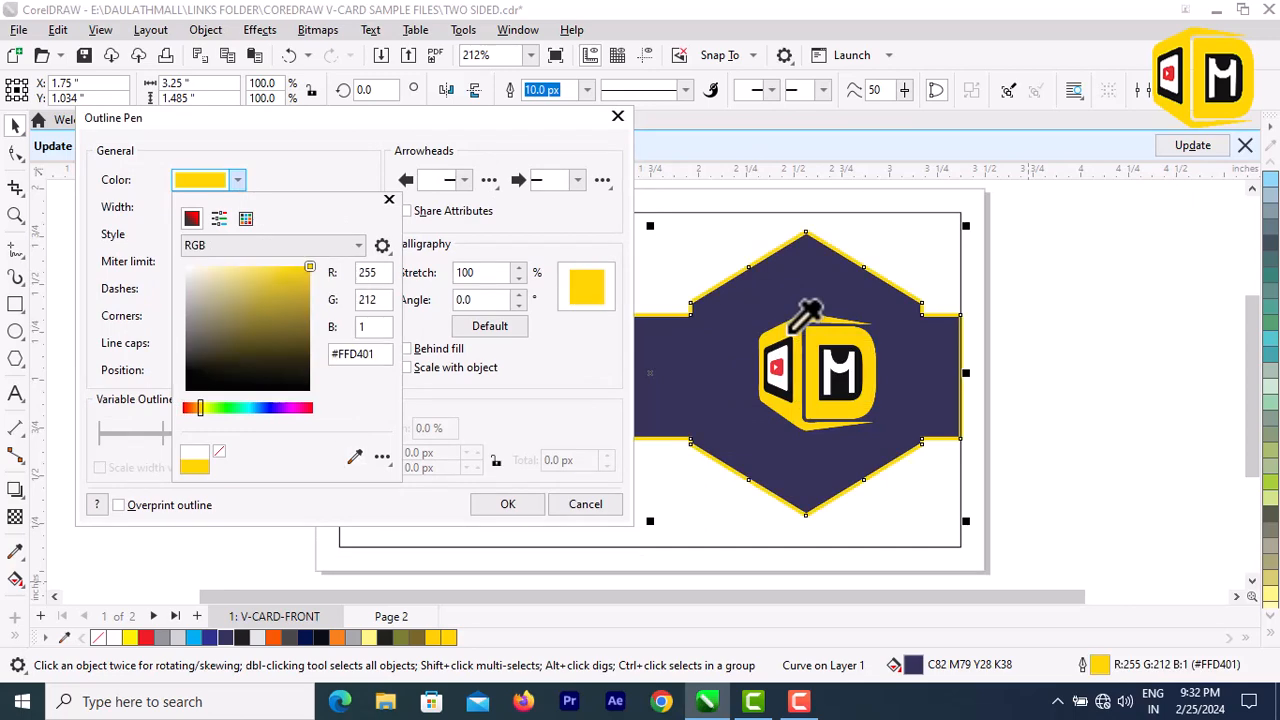
{"action": "left_click", "coordinate": [500, 510]}
{"action": "left_click", "coordinate": [500, 510]}
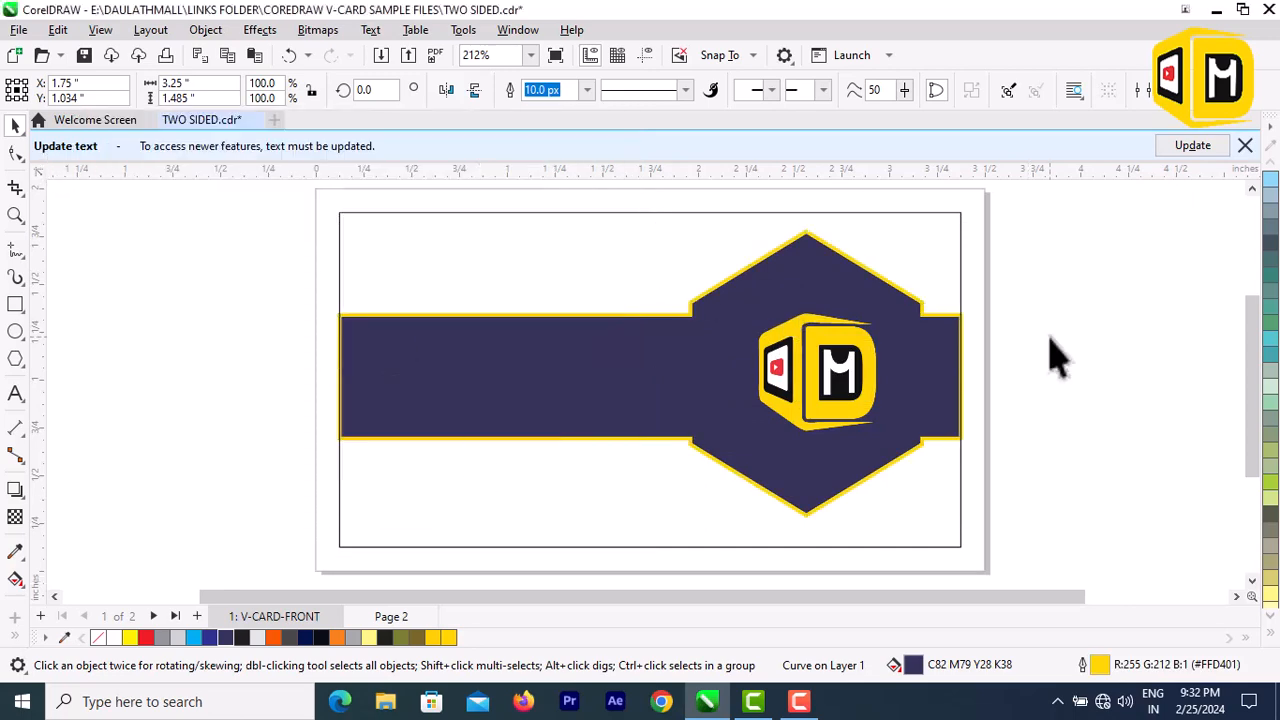
- Shift the logo slightly to the left within the hexagon
{"action": "left_click", "coordinate": [1050, 337]}
{"action": "scroll", "coordinate": [824, 352], "scroll_direction": "up", "scroll_amount": 1}
{"action": "left_click", "coordinate": [820, 349]}
{"action": "scroll", "coordinate": [791, 323], "scroll_direction": "down", "scroll_amount": 1}
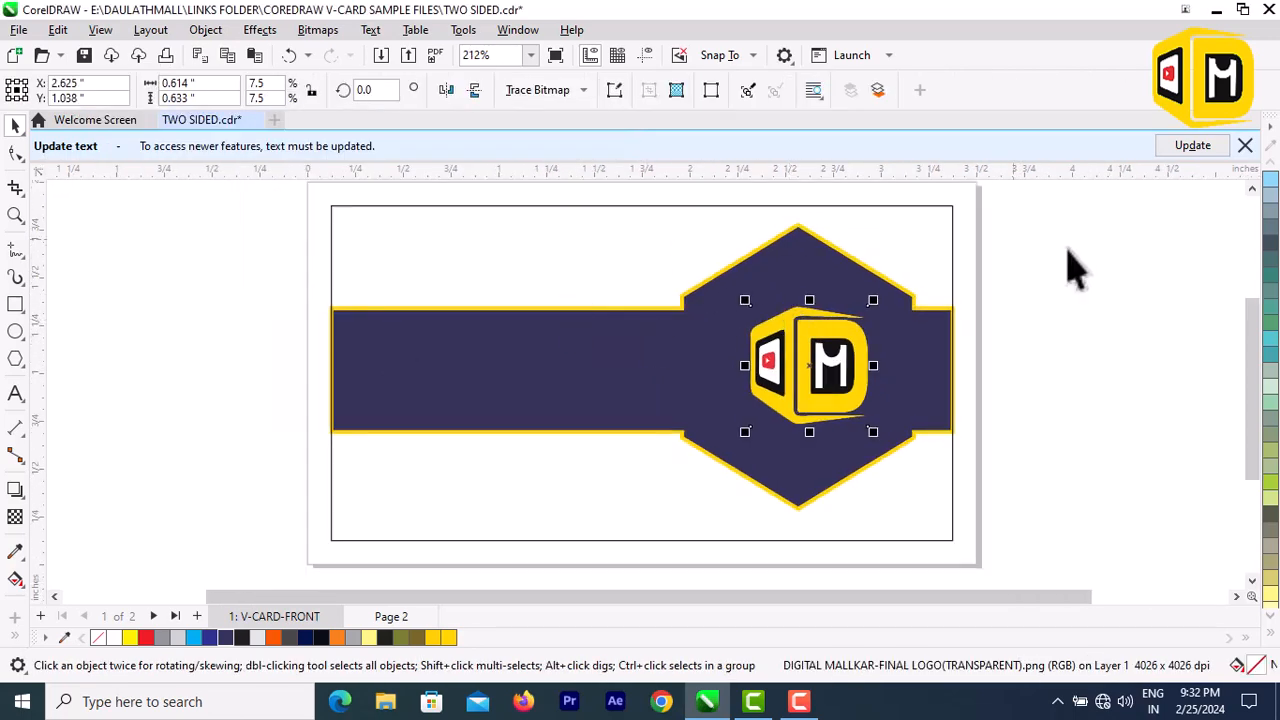
{"action": "scroll", "coordinate": [815, 508], "scroll_direction": "down", "scroll_amount": 1}
{"action": "left_click", "coordinate": [1028, 443]}
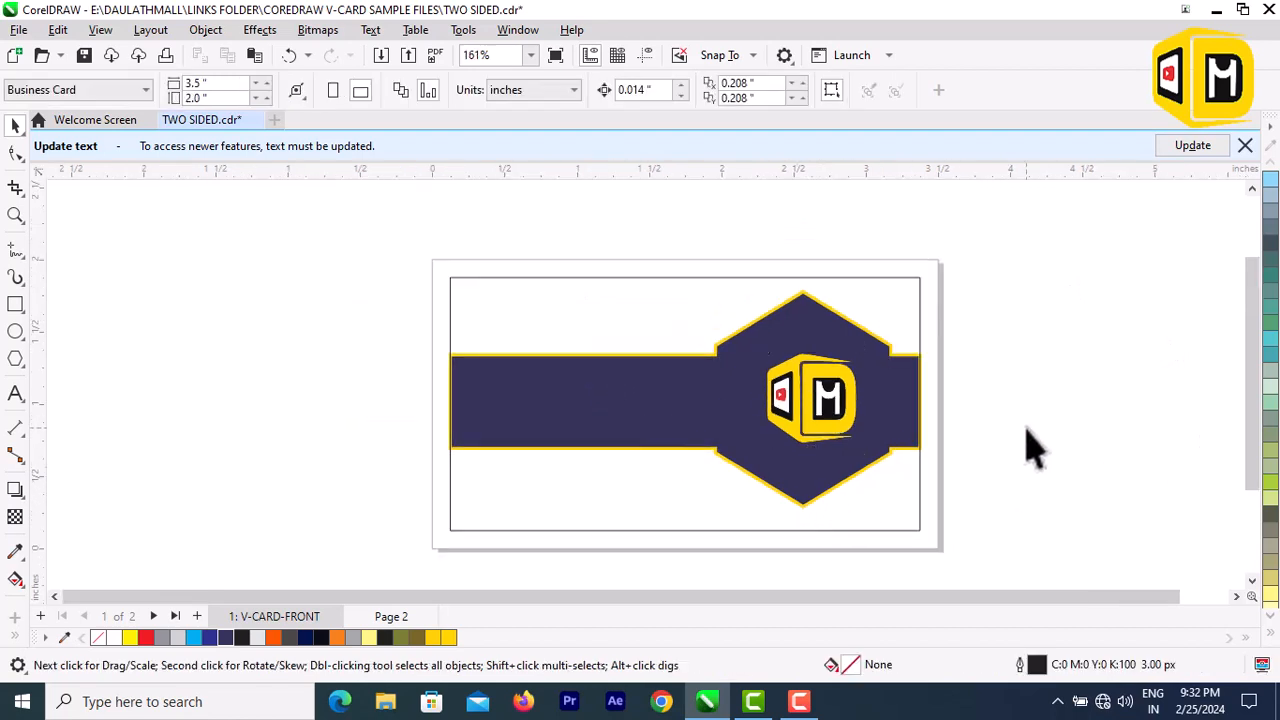
{"action": "left_click_drag", "start_coordinate": [854, 397], "coordinate": [843, 395]}
{"action": "left_click", "coordinate": [1010, 405]}
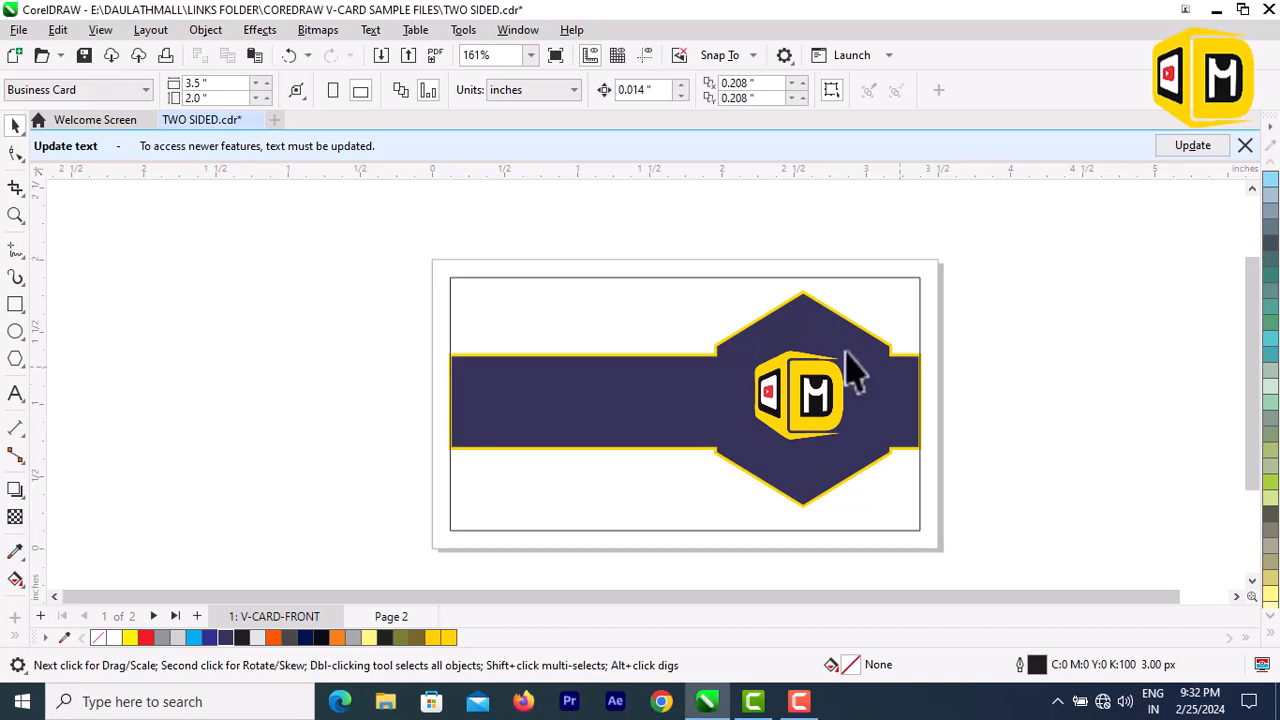
- Unlock the 3.25 by 1.75 inch inset border rectangle on the front page
{"action": "left_click", "coordinate": [615, 282]}
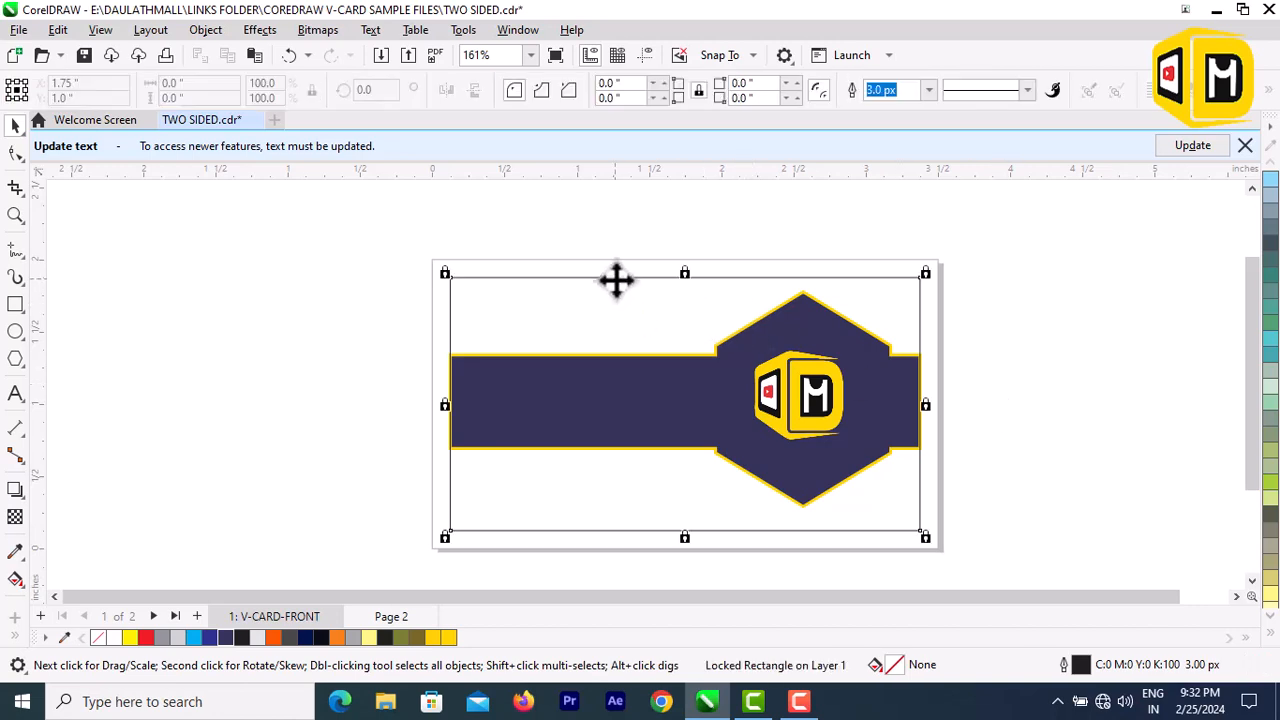
{"action": "right_click", "coordinate": [615, 282]}
{"action": "left_click", "coordinate": [677, 323]}
{"action": "left_click", "coordinate": [1000, 357]}
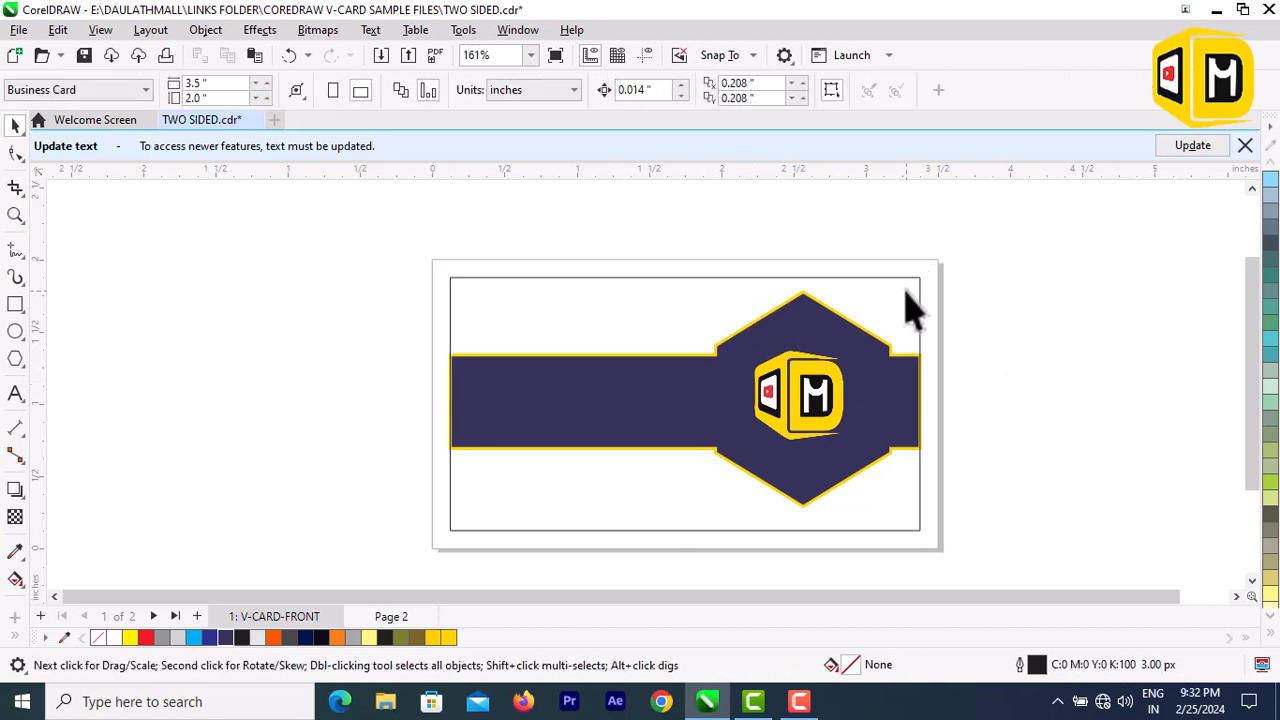
- Fill the inset rectangle with 10% black and send it to the back, behind the band-and-hexagon shape
{"action": "left_click", "coordinate": [918, 296]}
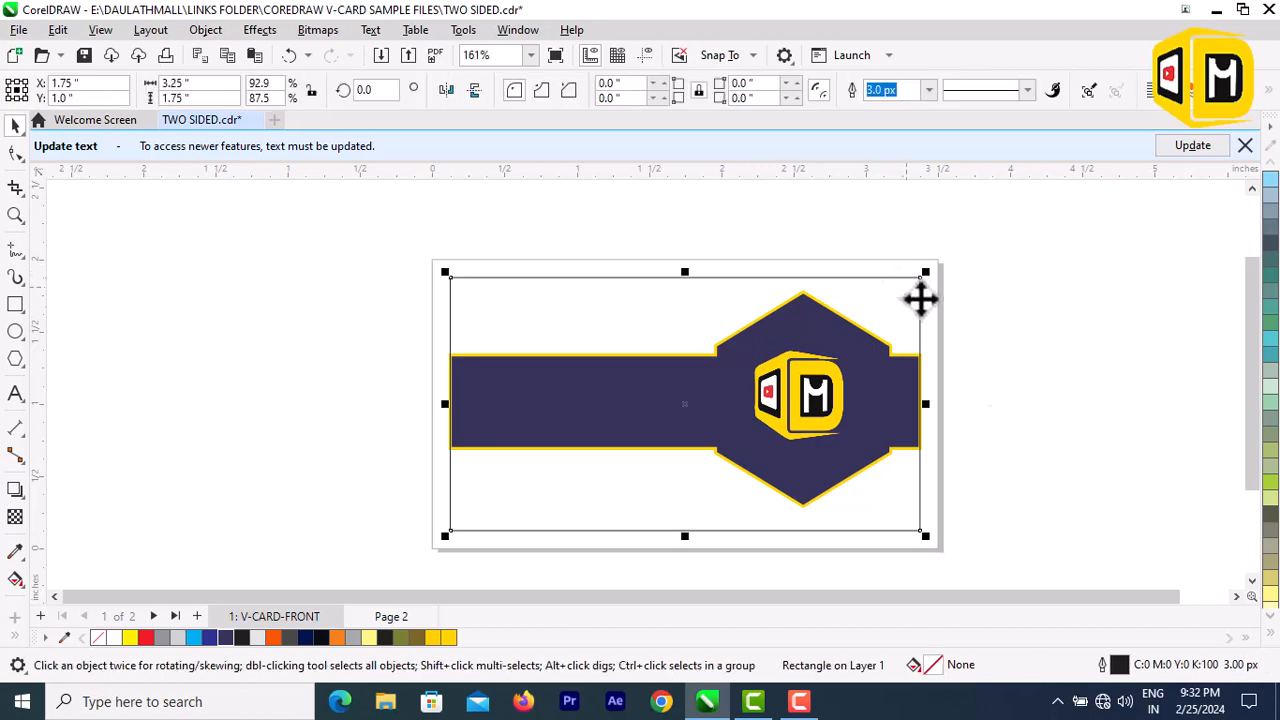
{"action": "left_click", "coordinate": [1270, 636]}
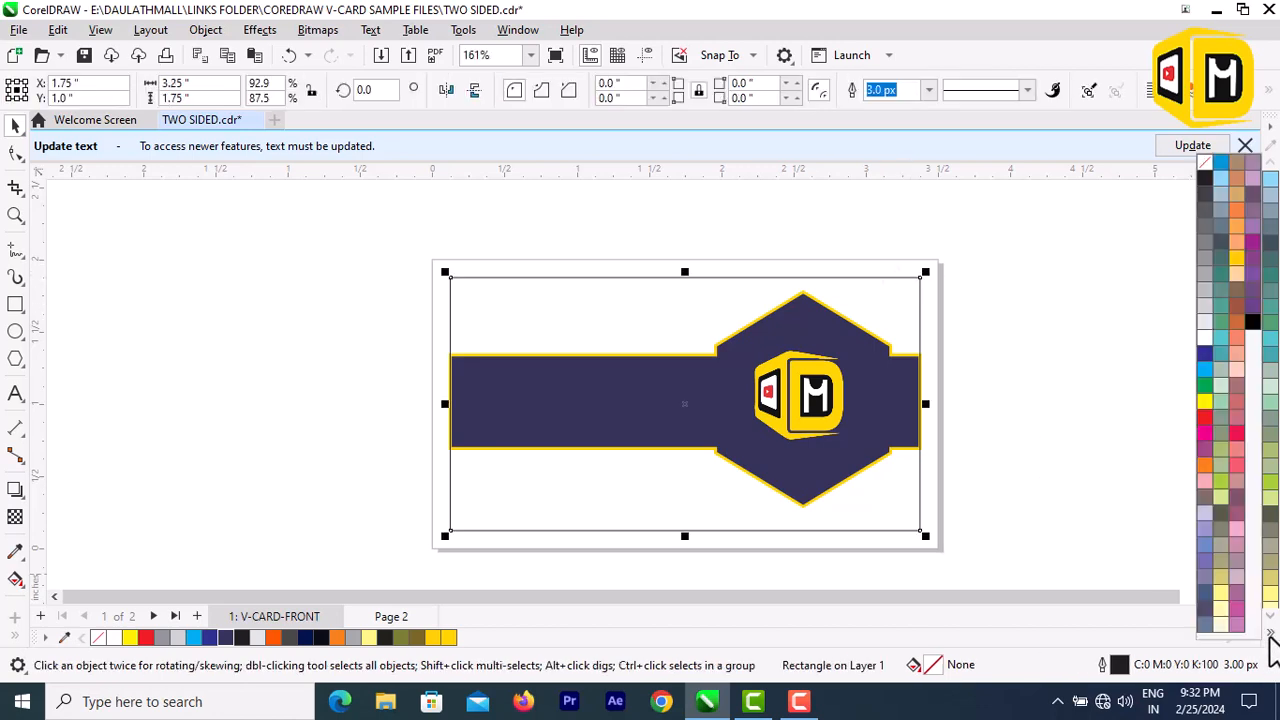
{"action": "left_click", "coordinate": [1207, 336]}
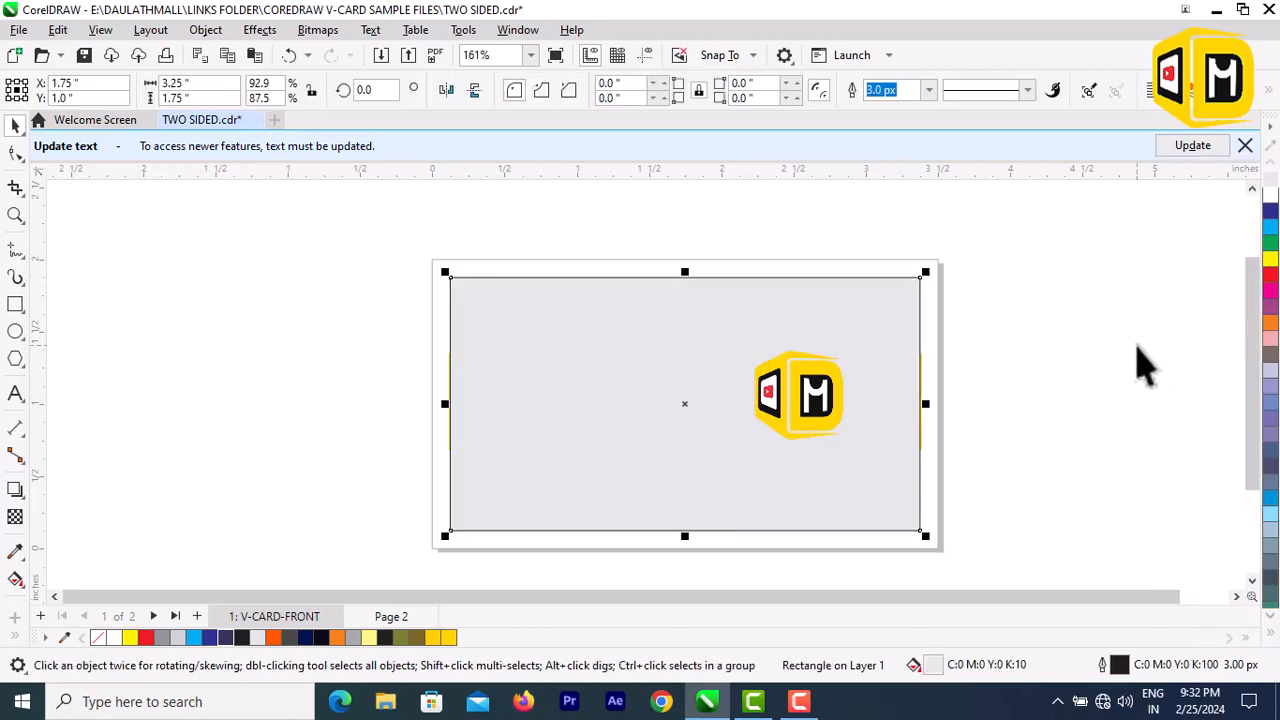
{"action": "key", "text": "shift+Page_Down"}
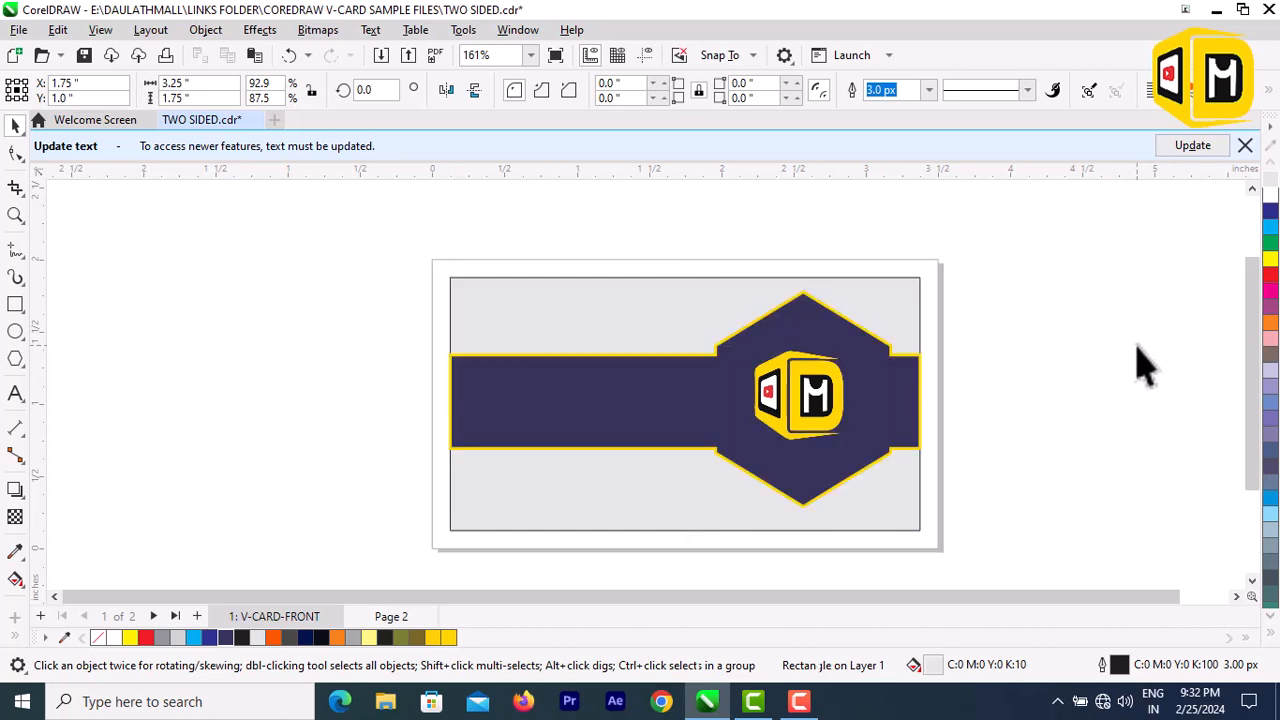
- Try a linear fountain transparency on the grey inset rectangle, fading from its left edge to the hexagon's center, and undo it
{"action": "scroll", "coordinate": [757, 414], "scroll_direction": "up", "scroll_amount": 2}
{"action": "left_click", "coordinate": [697, 329]}
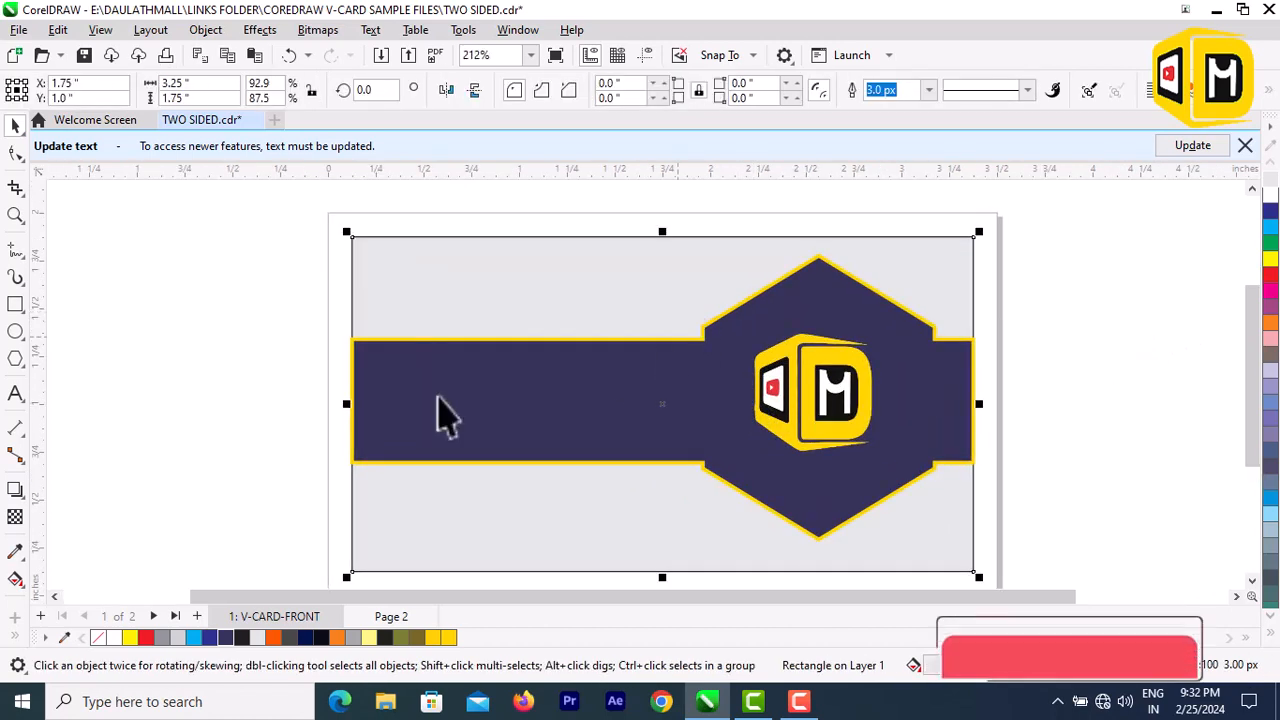
{"action": "left_click", "coordinate": [15, 516]}
{"action": "left_click_drag", "start_coordinate": [352, 411], "coordinate": [814, 416]}
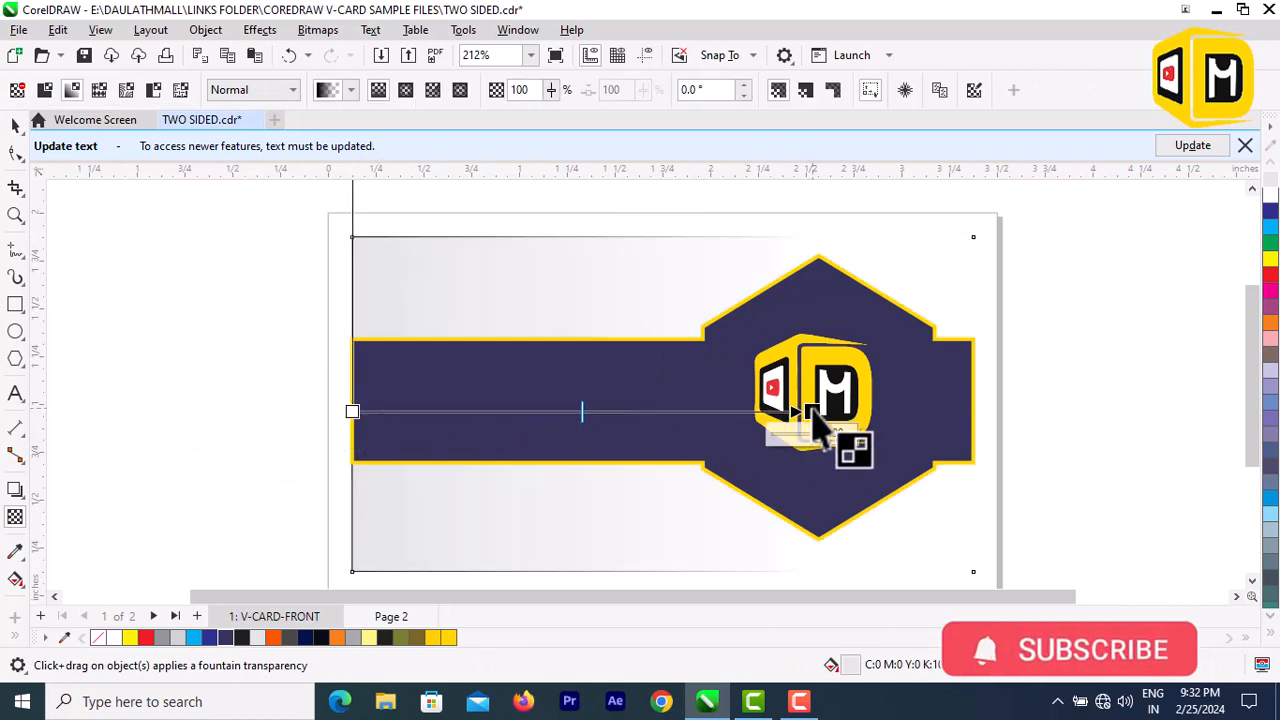
{"action": "key", "text": "ctrl+z"}
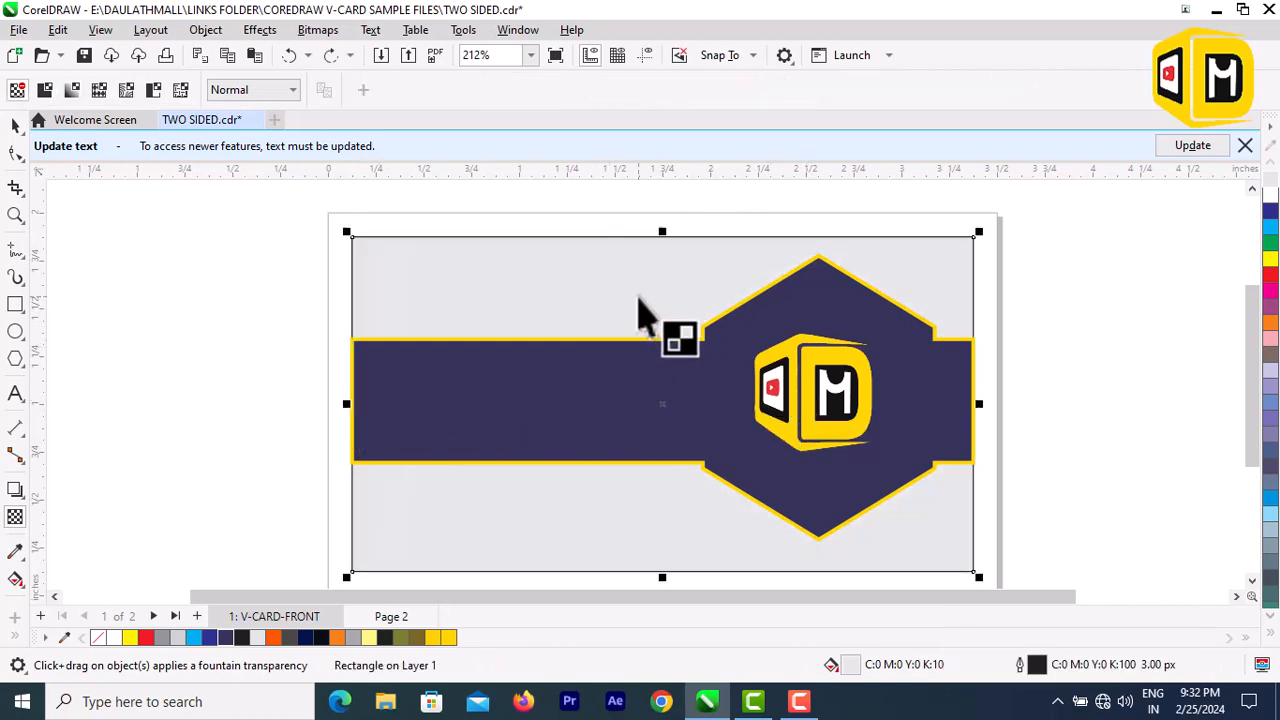
{"action": "left_click", "coordinate": [15, 125]}
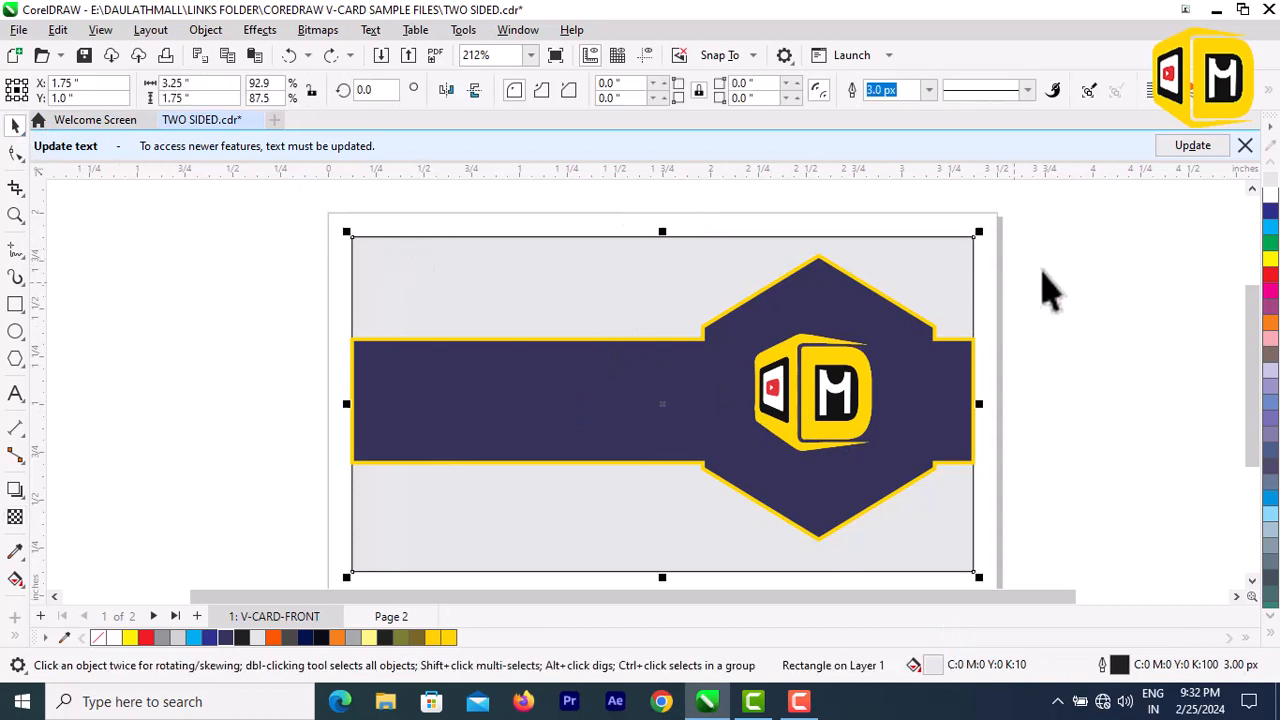
{"action": "left_click", "coordinate": [949, 234]}
{"action": "scroll", "coordinate": [843, 288], "scroll_direction": "down", "scroll_amount": 1}
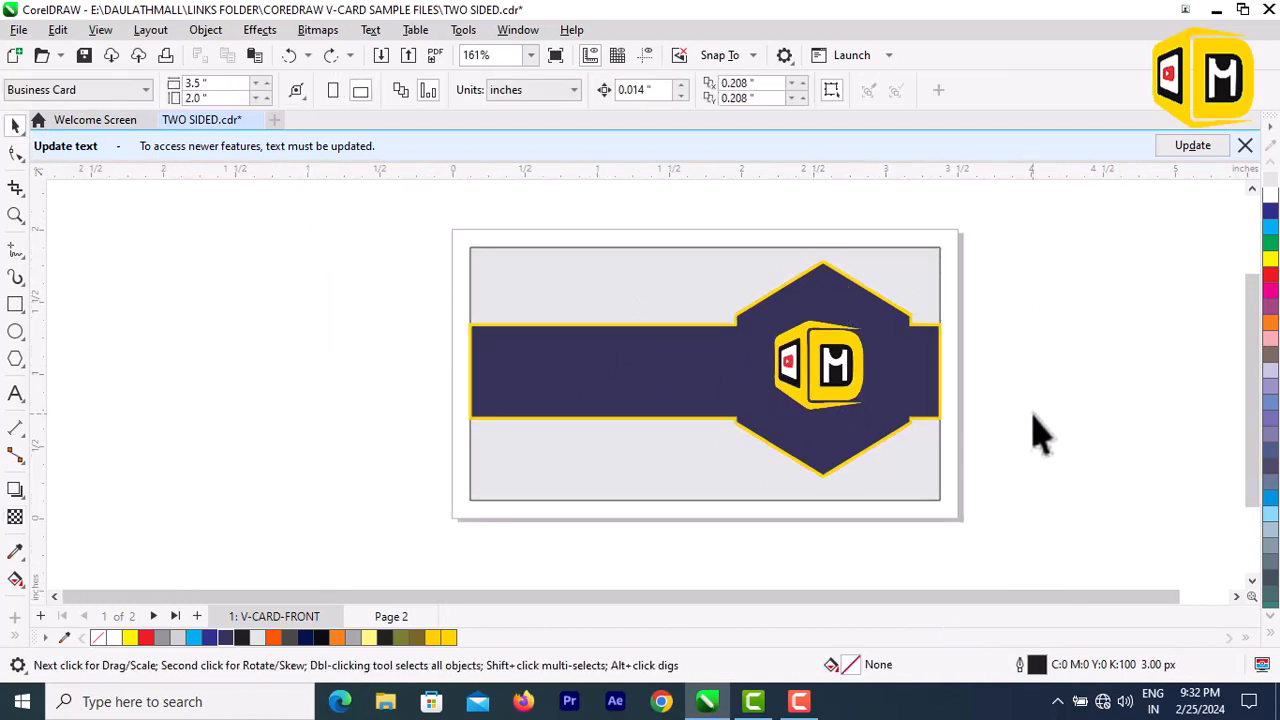
- Try a shorter fountain transparency on the grey inset rectangle, fading out before the hexagon, and undo it
{"action": "left_click", "coordinate": [521, 438]}
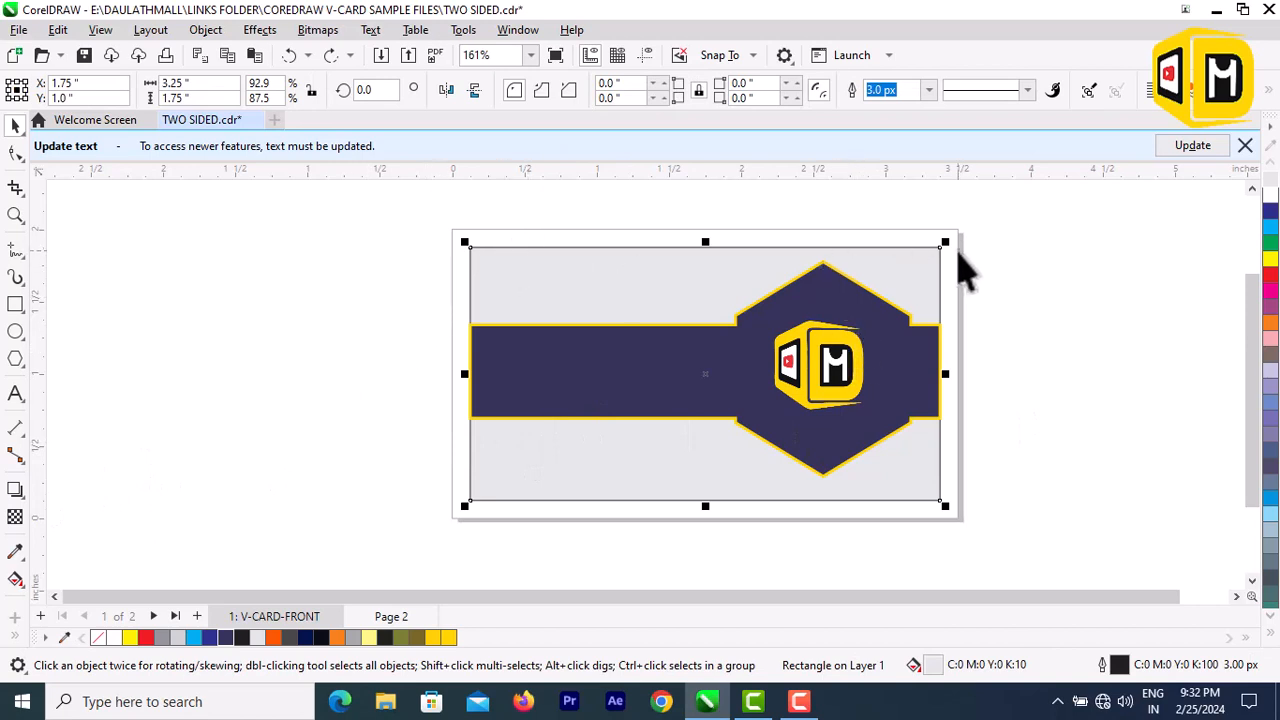
{"action": "left_click", "coordinate": [15, 516]}
{"action": "left_click_drag", "start_coordinate": [470, 403], "coordinate": [669, 402]}
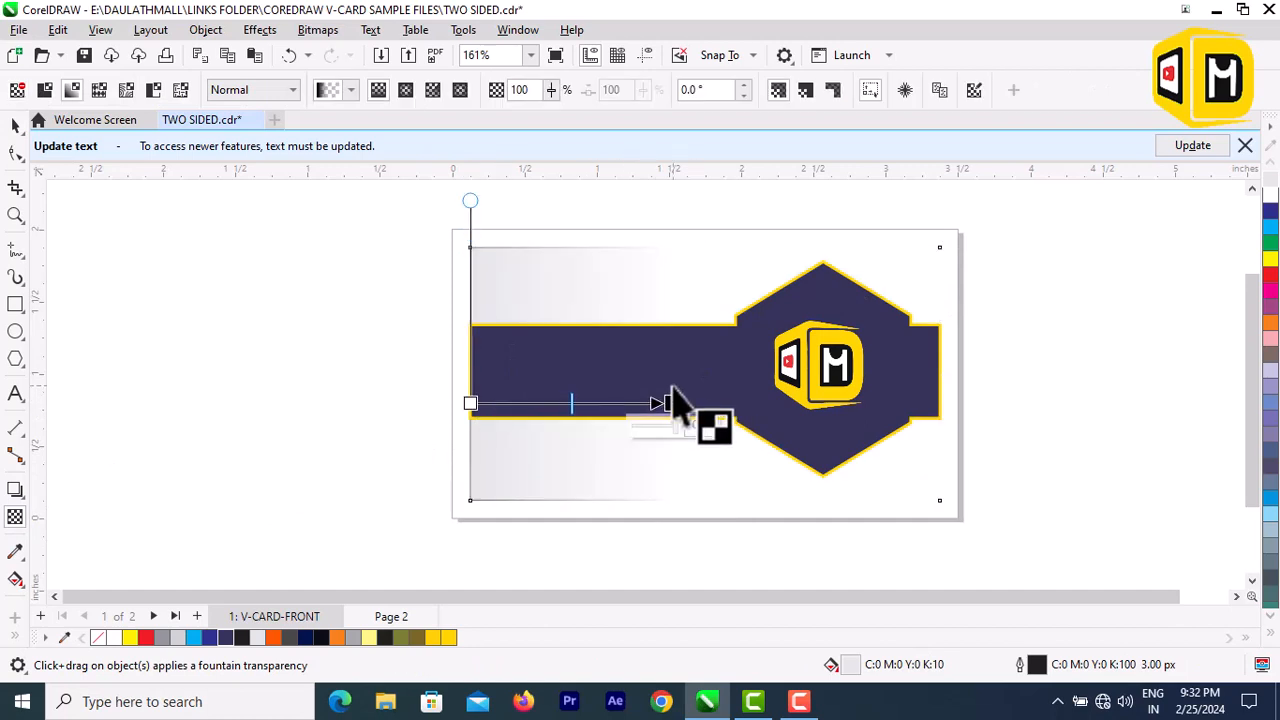
{"action": "left_click", "coordinate": [15, 125]}
{"action": "key", "text": "ctrl+z"}
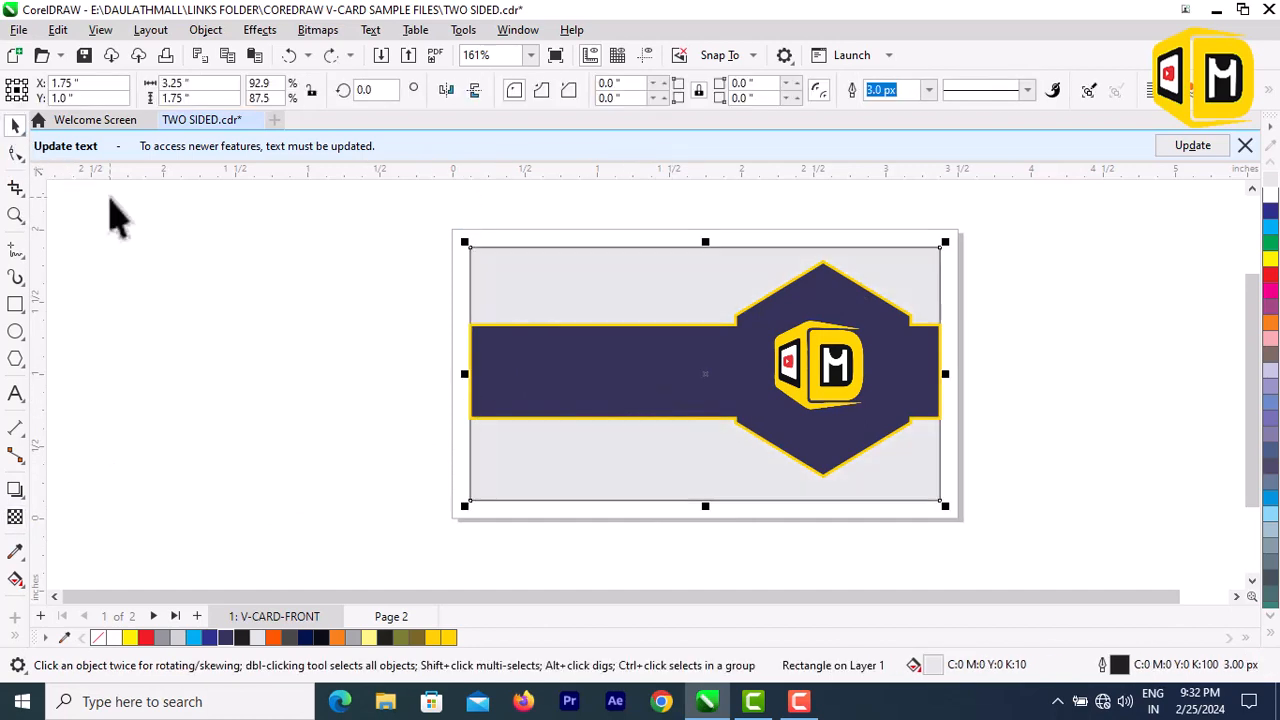
{"action": "left_click", "coordinate": [889, 217]}
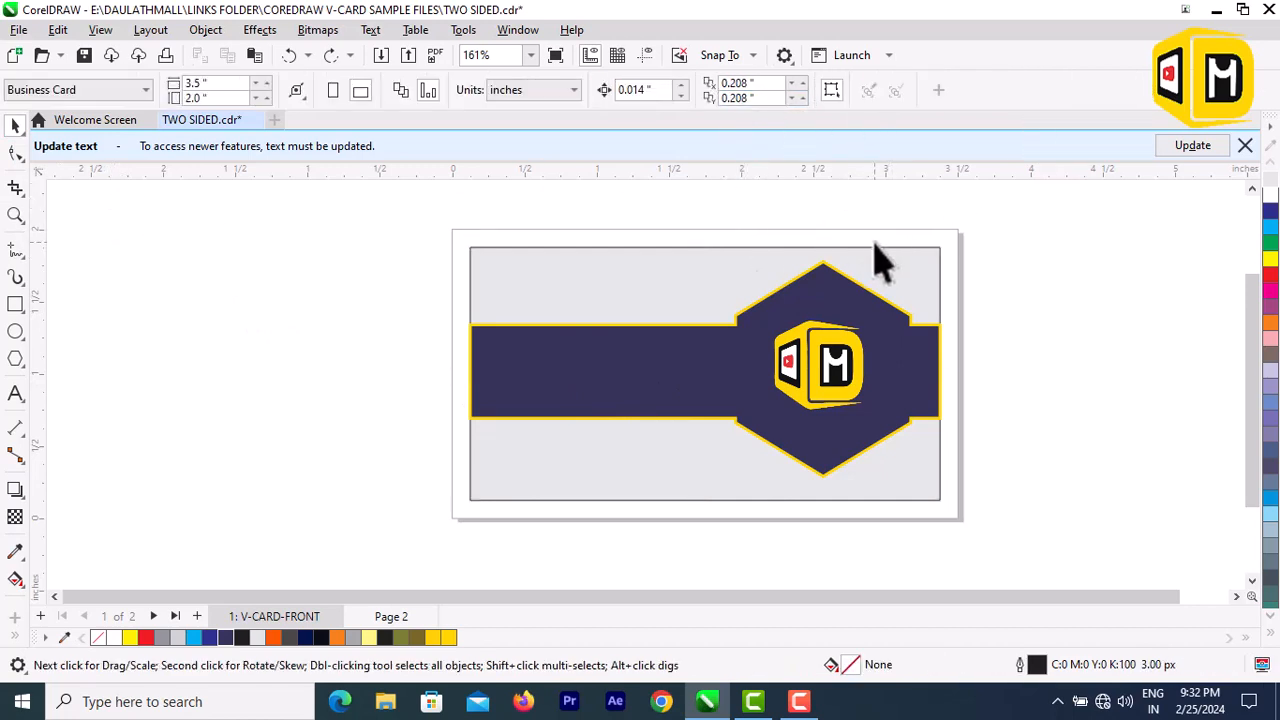
- Remove the outline from the light grey inset rectangle
{"action": "left_click", "coordinate": [885, 265]}
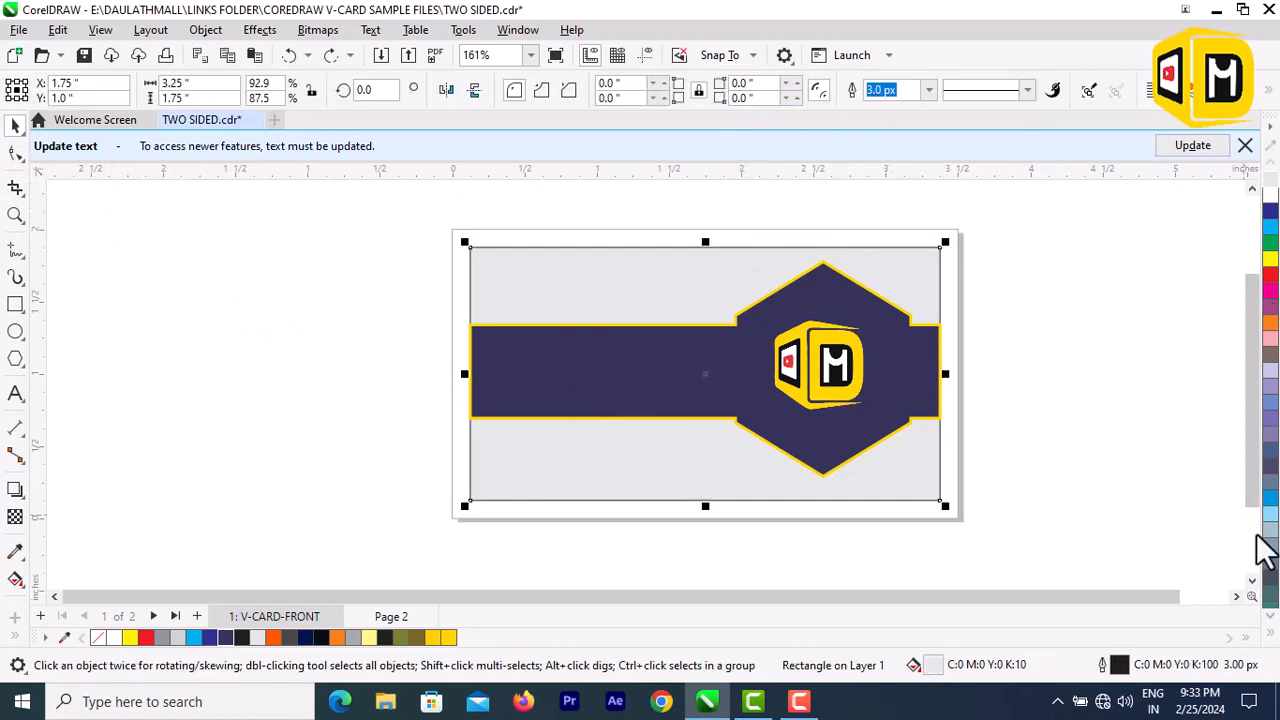
{"action": "left_click", "coordinate": [1269, 634]}
{"action": "right_click", "coordinate": [1201, 163]}
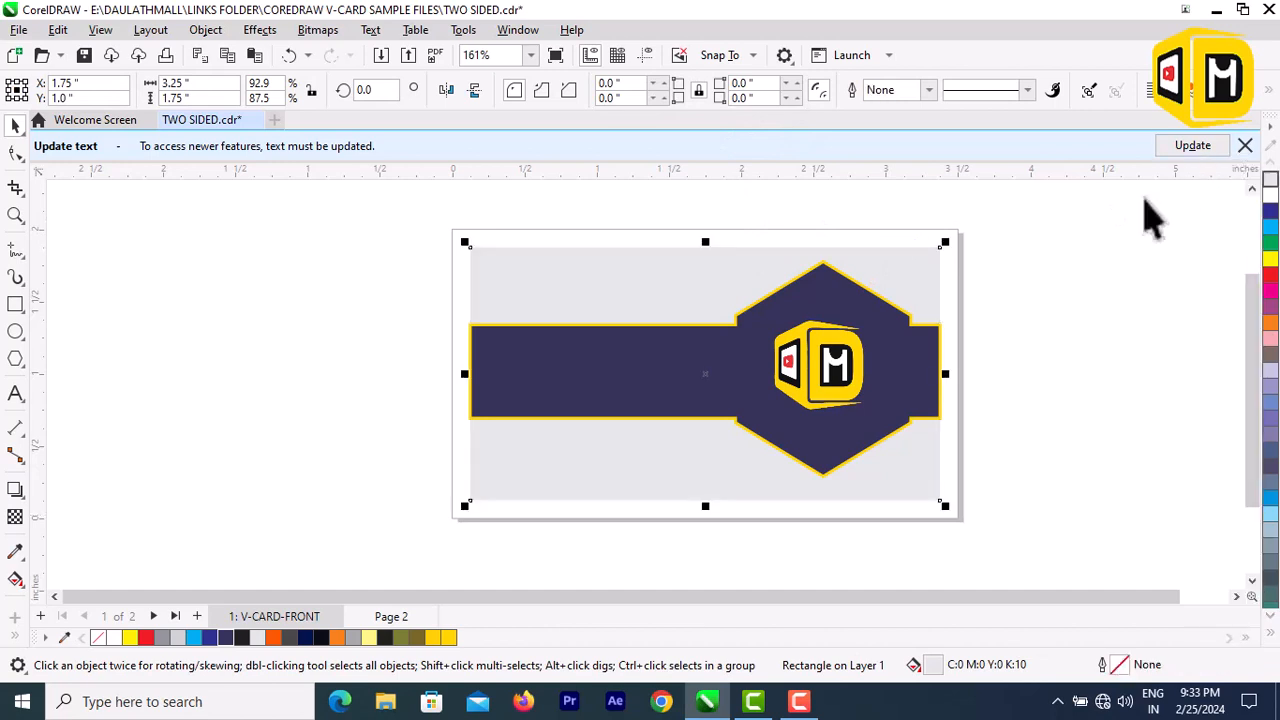
{"action": "left_click", "coordinate": [1078, 248]}
{"action": "left_click", "coordinate": [655, 311]}
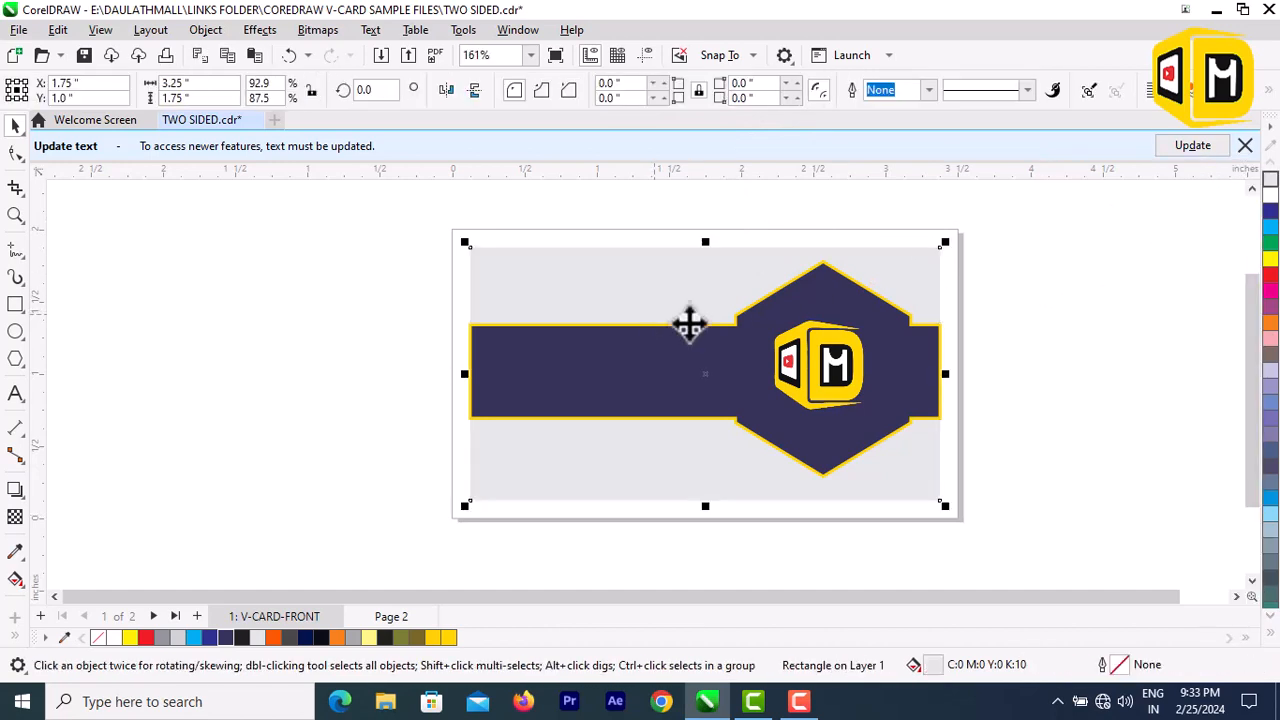
{"action": "left_click", "coordinate": [1064, 390]}
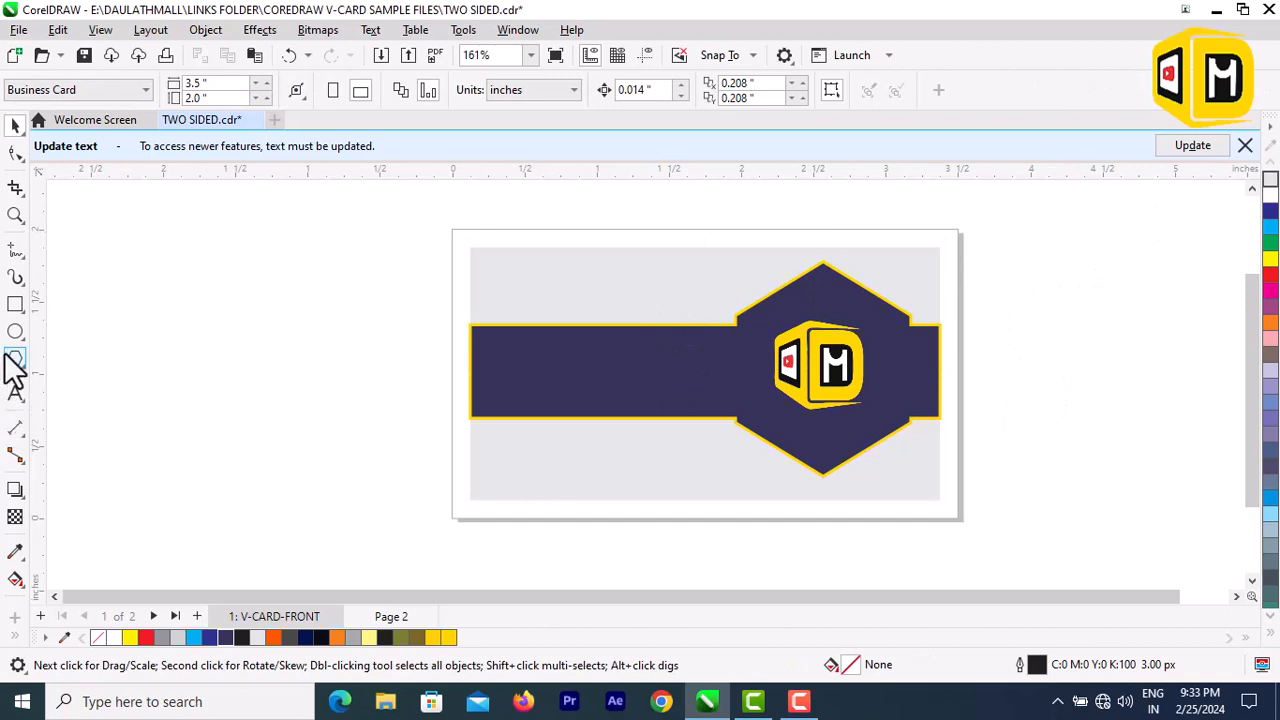
- Create a page-sized 3.5 by 2 inch rectangle behind the artwork, try a 40% black fill on it, and undo the fill
{"action": "double_click", "coordinate": [15, 306]}
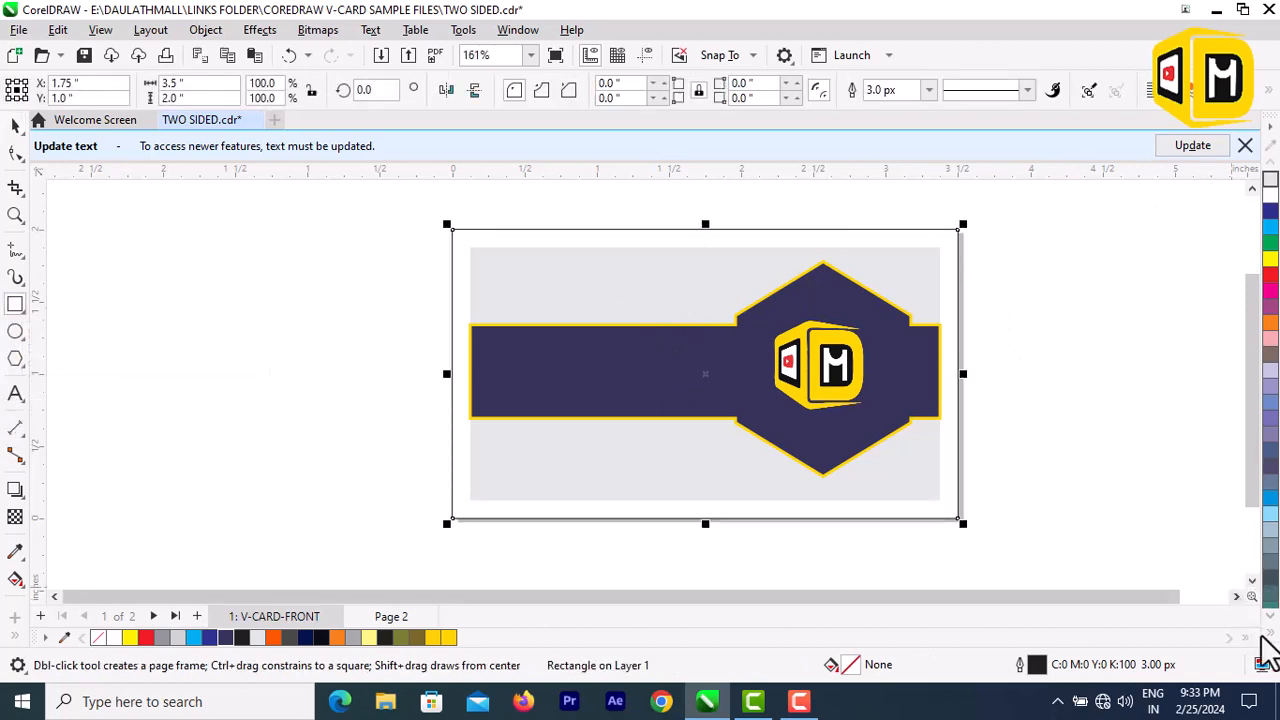
{"action": "left_click", "coordinate": [1269, 636]}
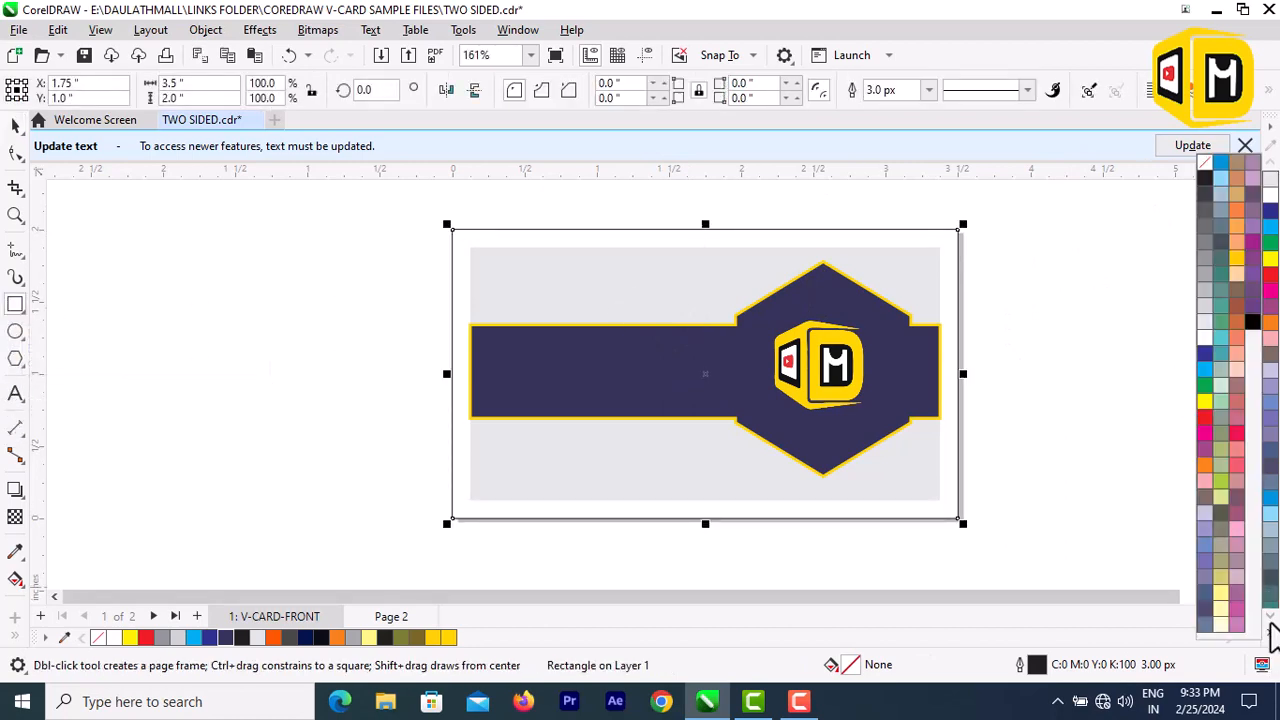
{"action": "left_click", "coordinate": [1201, 279]}
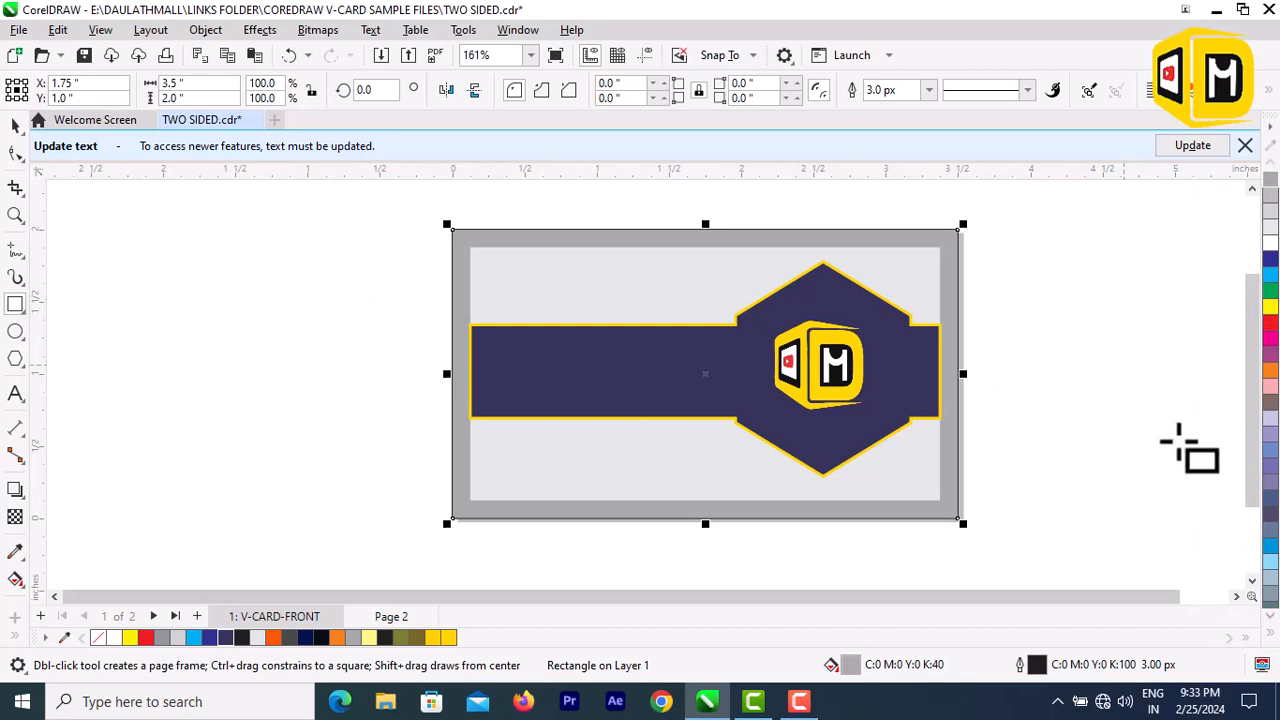
{"action": "key", "text": "ctrl+z"}
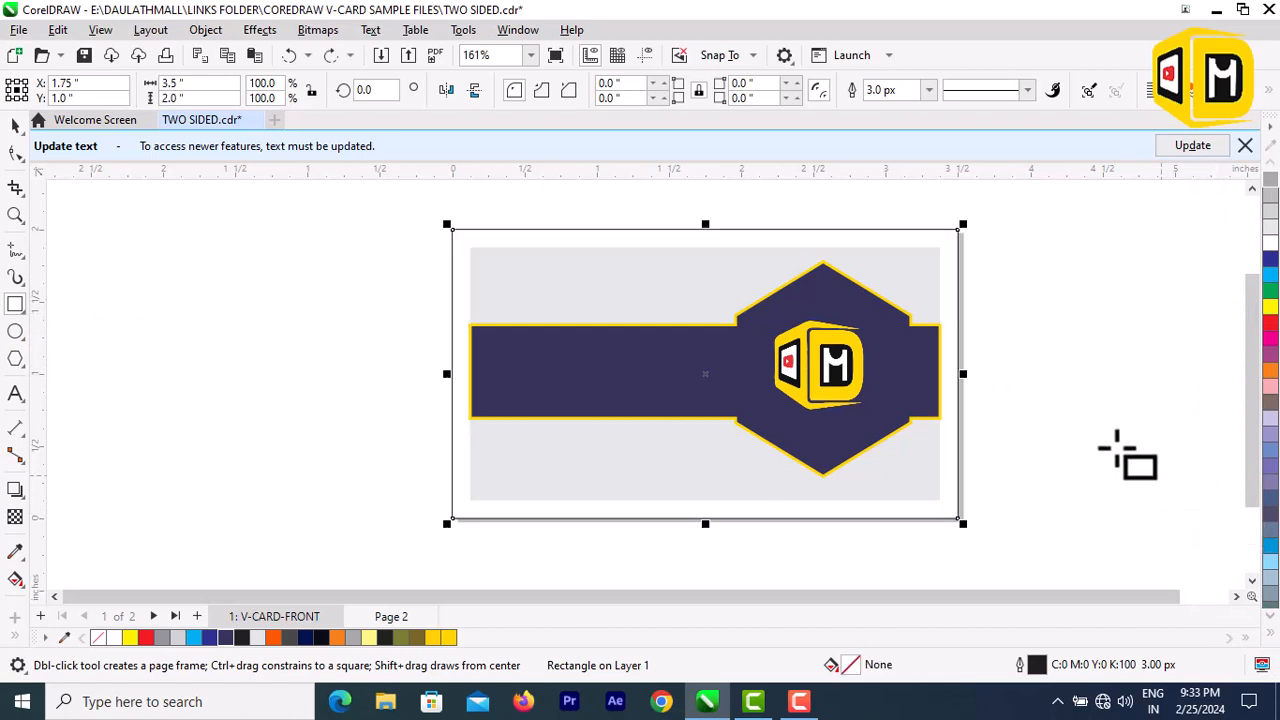
- Fill the page-sized background rectangle with 10% black, matching the inset rectangle
{"action": "left_click", "coordinate": [22, 135]}
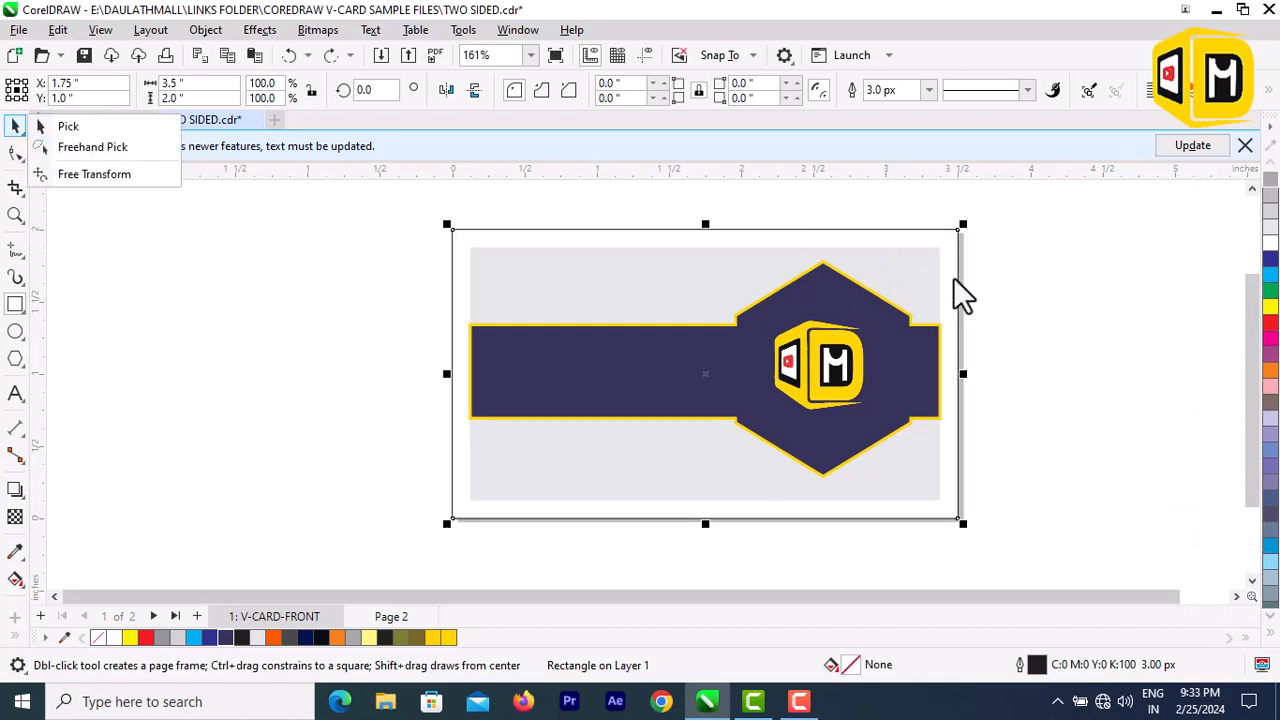
{"action": "left_click", "coordinate": [956, 233]}
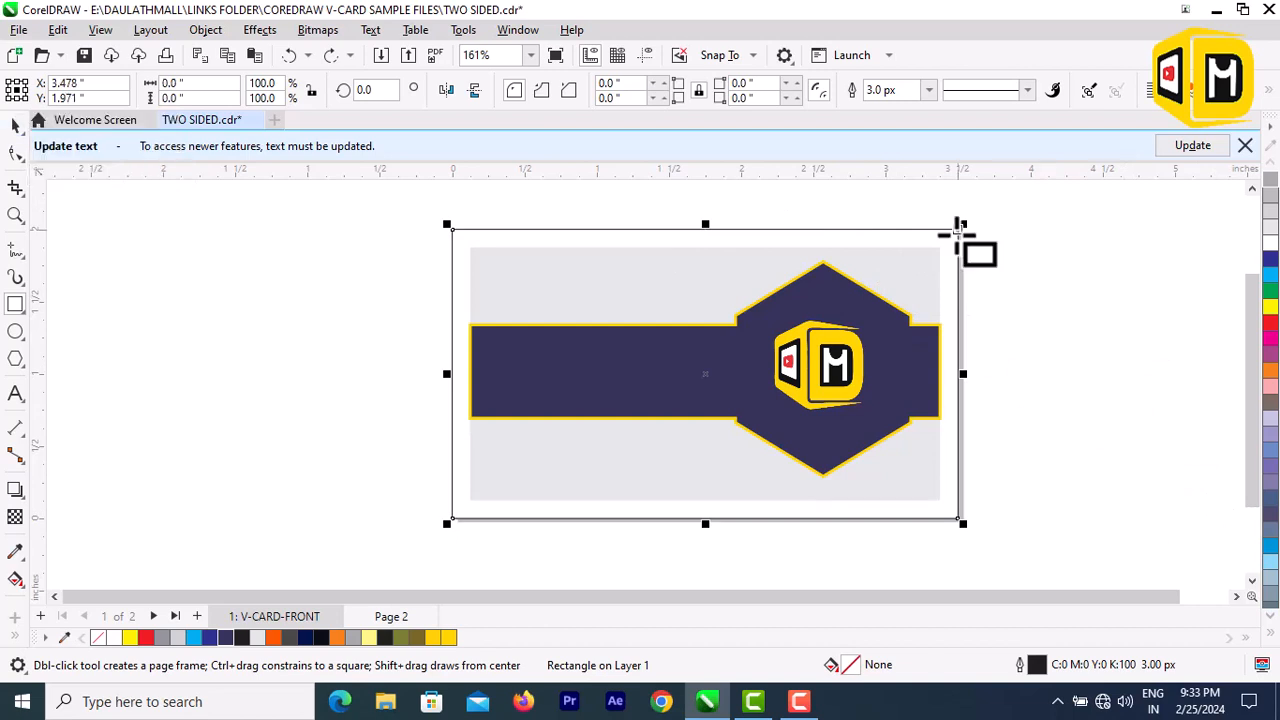
{"action": "left_click", "coordinate": [24, 128]}
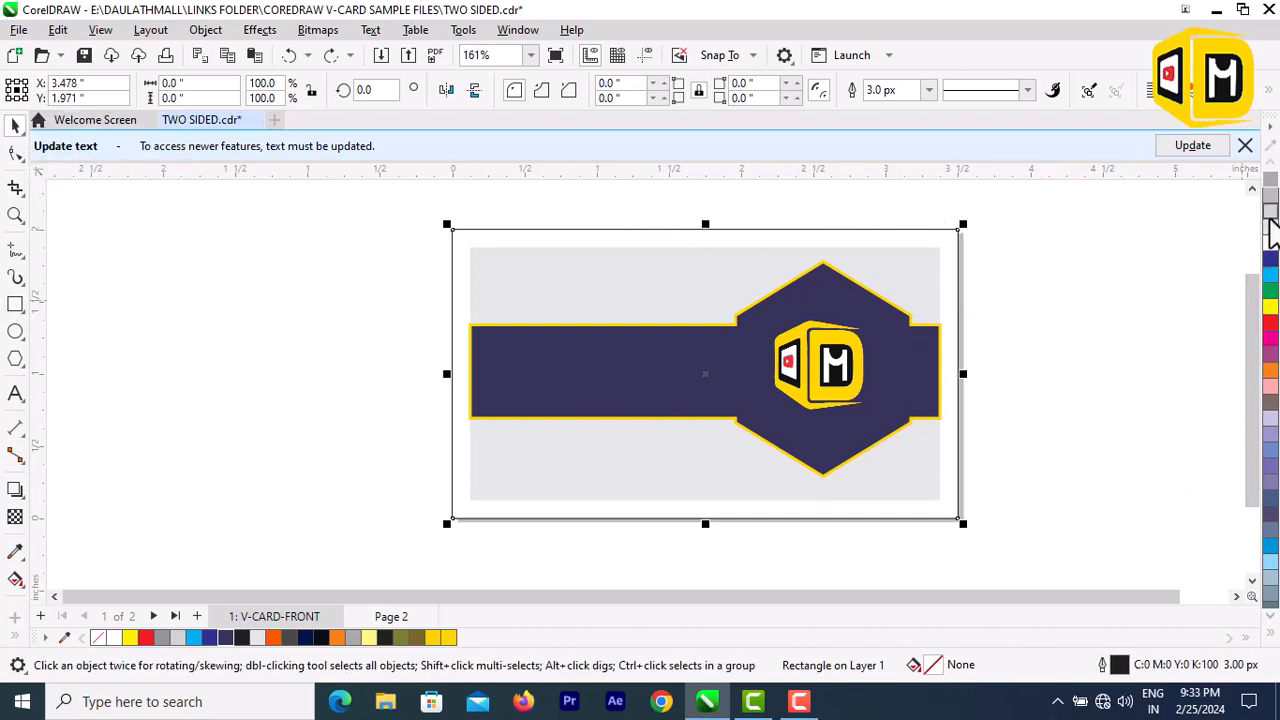
{"action": "left_click", "coordinate": [1270, 226]}
{"action": "left_click", "coordinate": [1270, 236]}
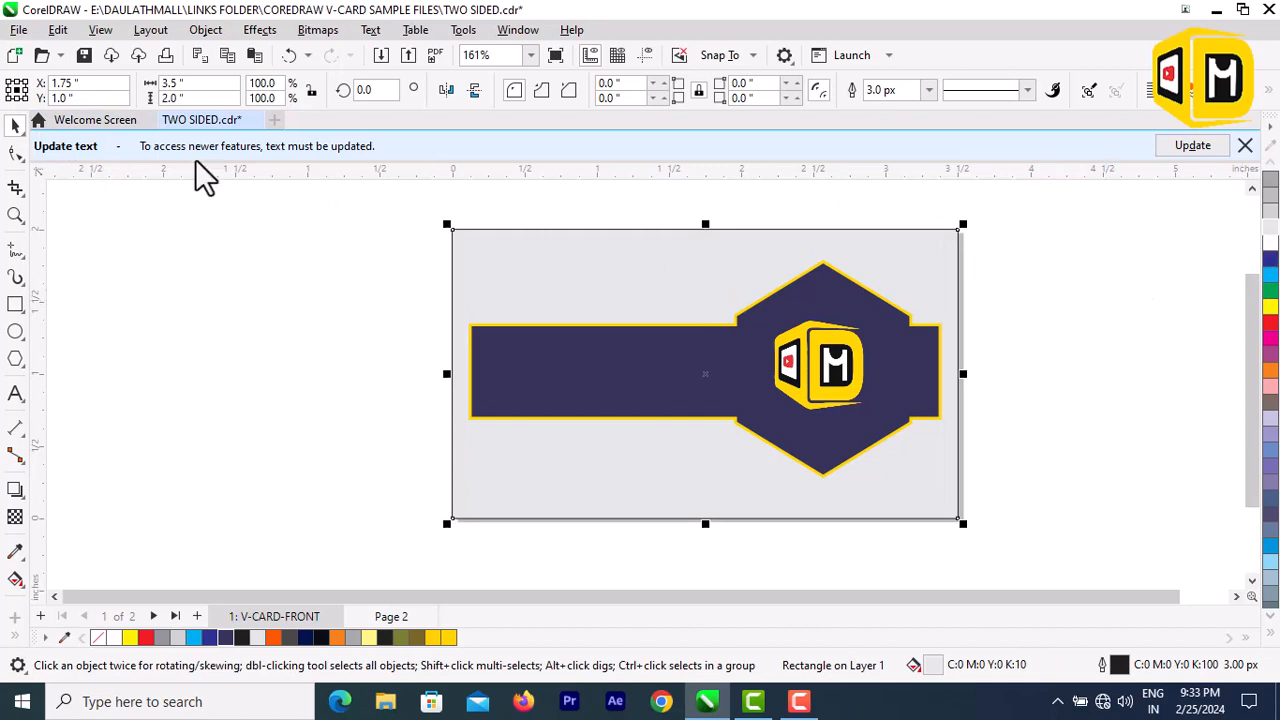
{"action": "left_click", "coordinate": [204, 210]}
- Move the logo slightly to the right within the hexagon
{"action": "left_click", "coordinate": [591, 351]}
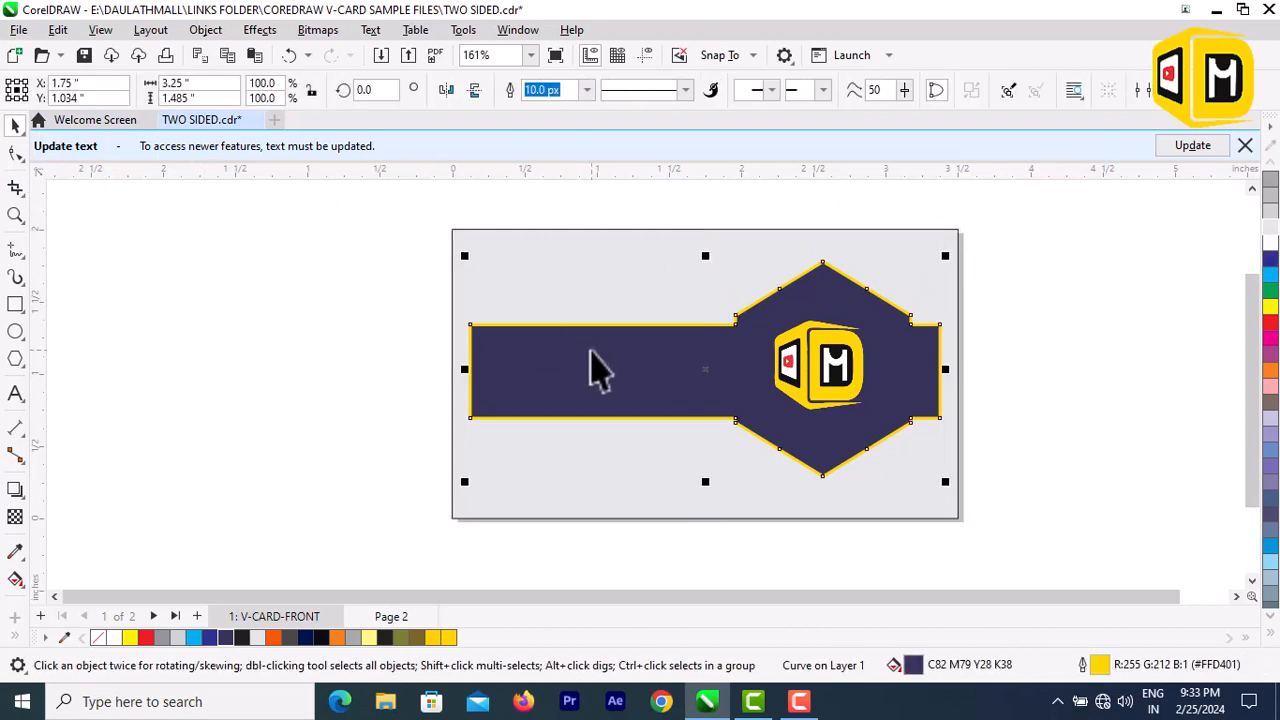
{"action": "left_click", "coordinate": [1018, 342]}
{"action": "scroll", "coordinate": [871, 281], "scroll_direction": "up", "scroll_amount": 1}
{"action": "left_click", "coordinate": [831, 374]}
{"action": "mouse_move", "coordinate": [811, 377]}
{"action": "left_mouse_down"}
{"action": "mouse_move", "coordinate": [833, 371]}
{"action": "mouse_move", "coordinate": [824, 376]}
{"action": "left_mouse_up"}
{"action": "left_click", "coordinate": [1135, 403]}
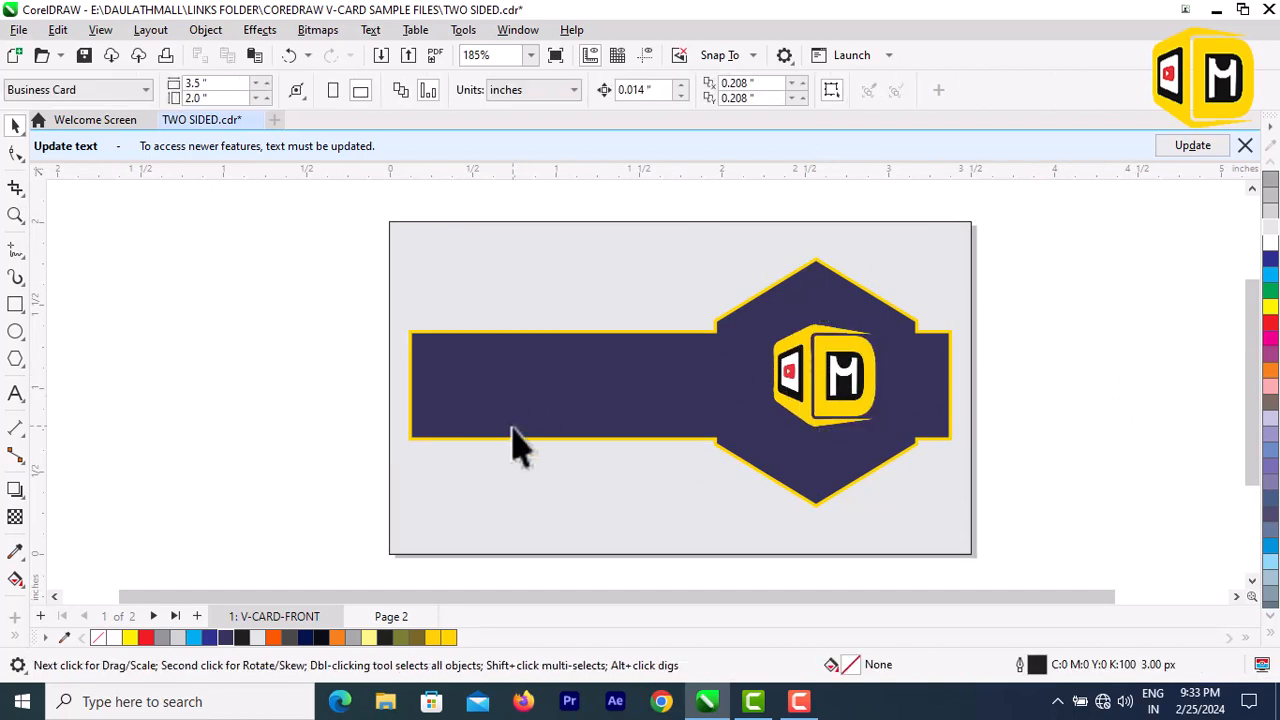
- Copy the DIGITAL MALLKAR text from Page 2 and paste it onto the V-CARD-FRONT page
{"action": "left_click", "coordinate": [380, 617]}
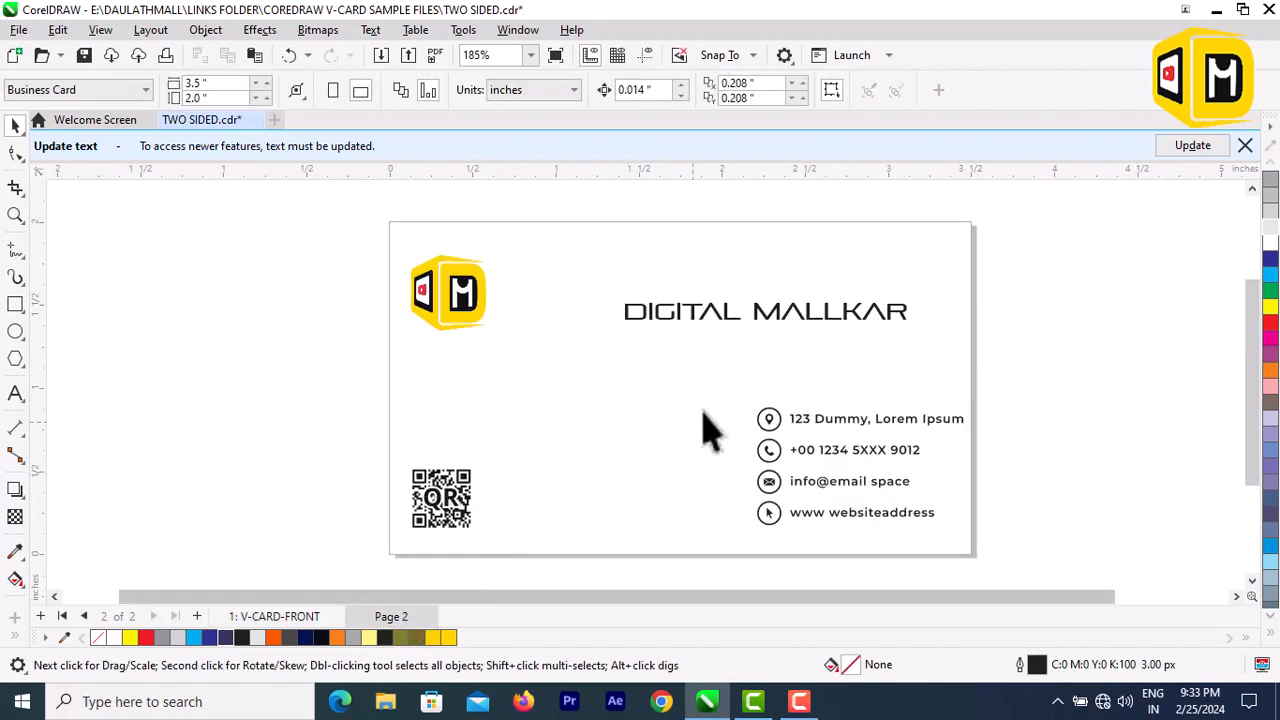
{"action": "left_click", "coordinate": [735, 318]}
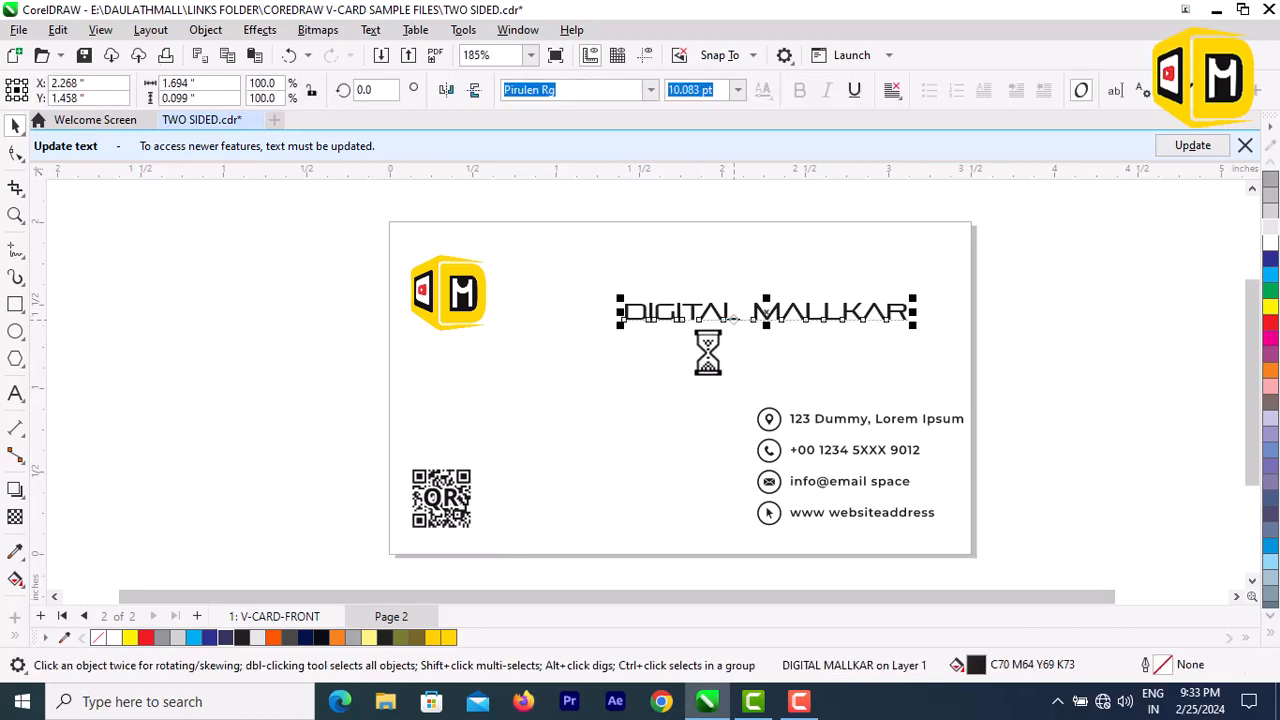
{"action": "left_click", "coordinate": [305, 617]}
{"action": "key", "text": "ctrl+v"}
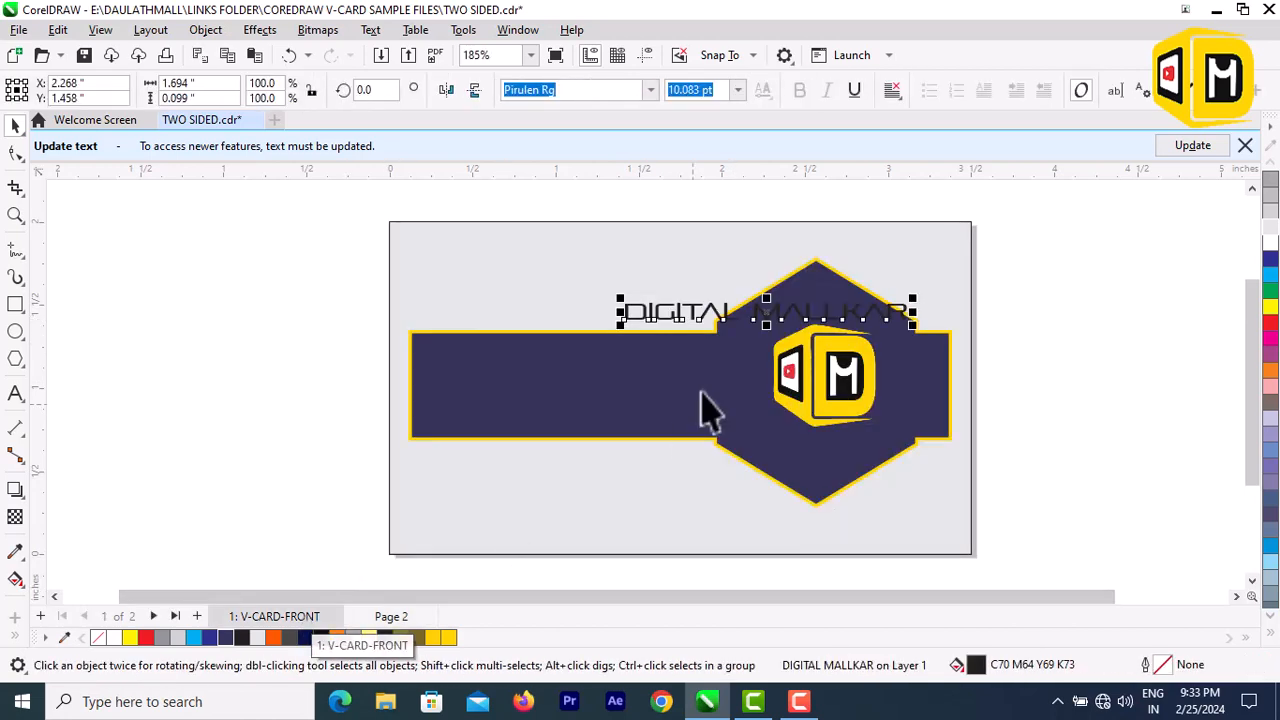
- Place the DIGITAL MALLKAR text on the indigo band, fill it white, and scale it down to about 1.525 inches wide
{"action": "left_click_drag", "start_coordinate": [766, 320], "coordinate": [594, 388]}
{"action": "left_click", "coordinate": [1267, 244]}
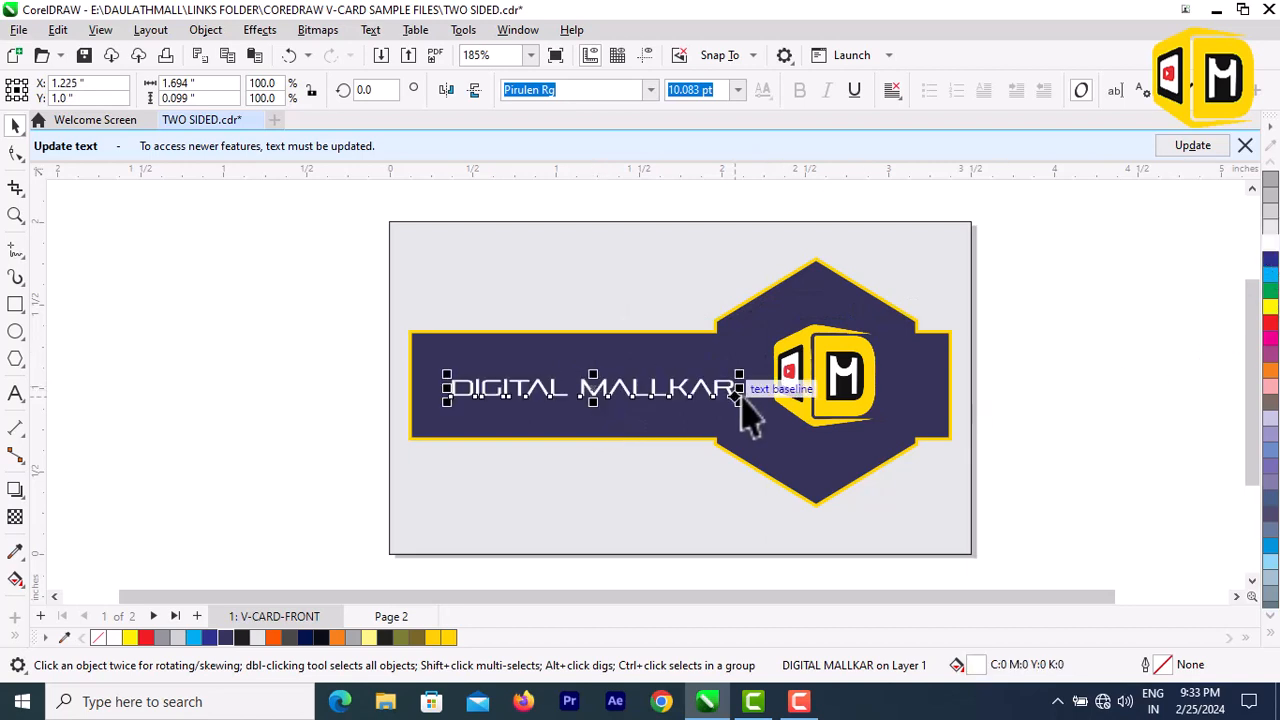
{"action": "left_click_drag", "start_coordinate": [745, 370], "coordinate": [718, 371]}
{"action": "left_click_drag", "start_coordinate": [595, 390], "coordinate": [590, 390]}
{"action": "left_click", "coordinate": [1066, 434]}
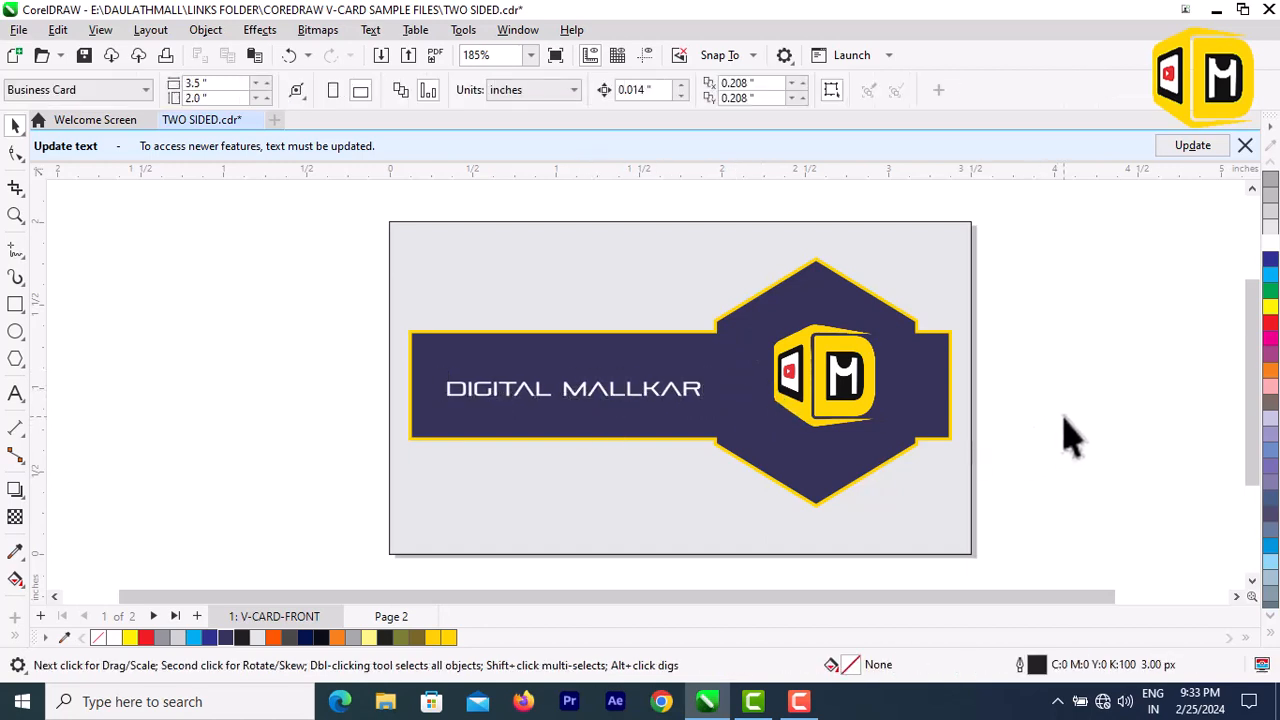
- Copy the QR code from Page 2 and paste it onto the V-CARD-FRONT page
{"action": "left_click", "coordinate": [372, 618]}
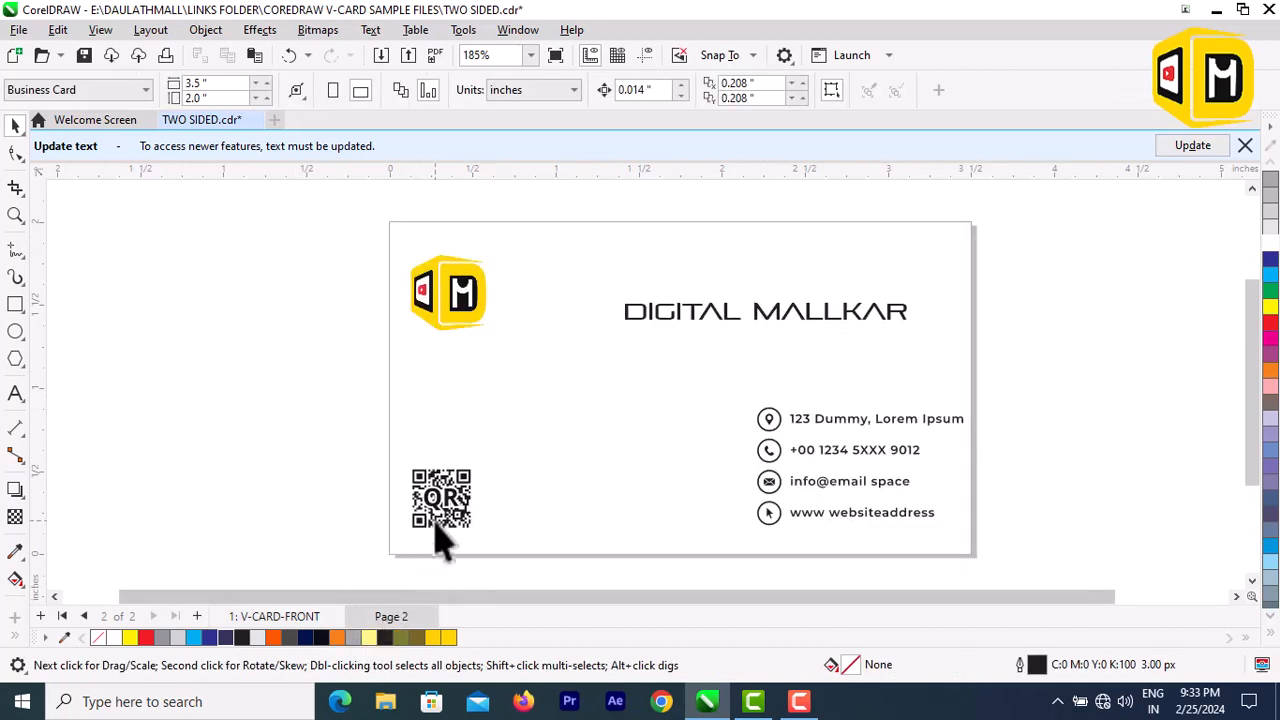
{"action": "left_click", "coordinate": [445, 520]}
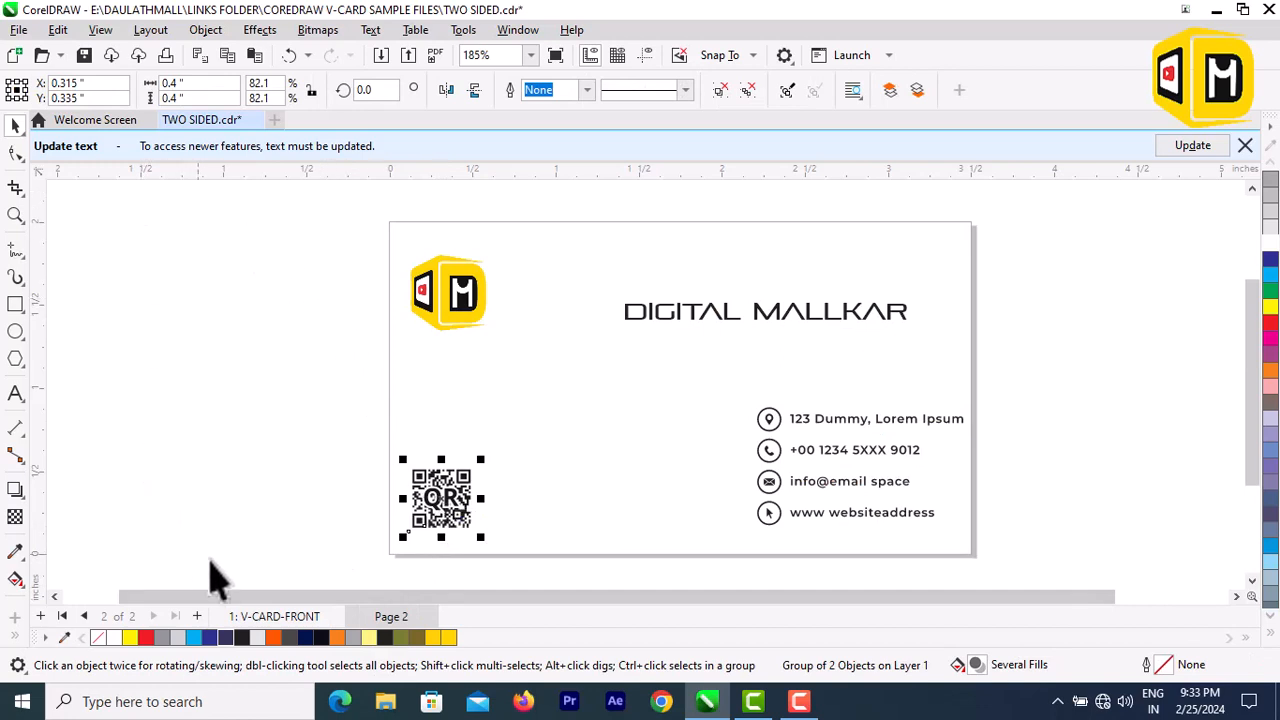
{"action": "left_click", "coordinate": [282, 616]}
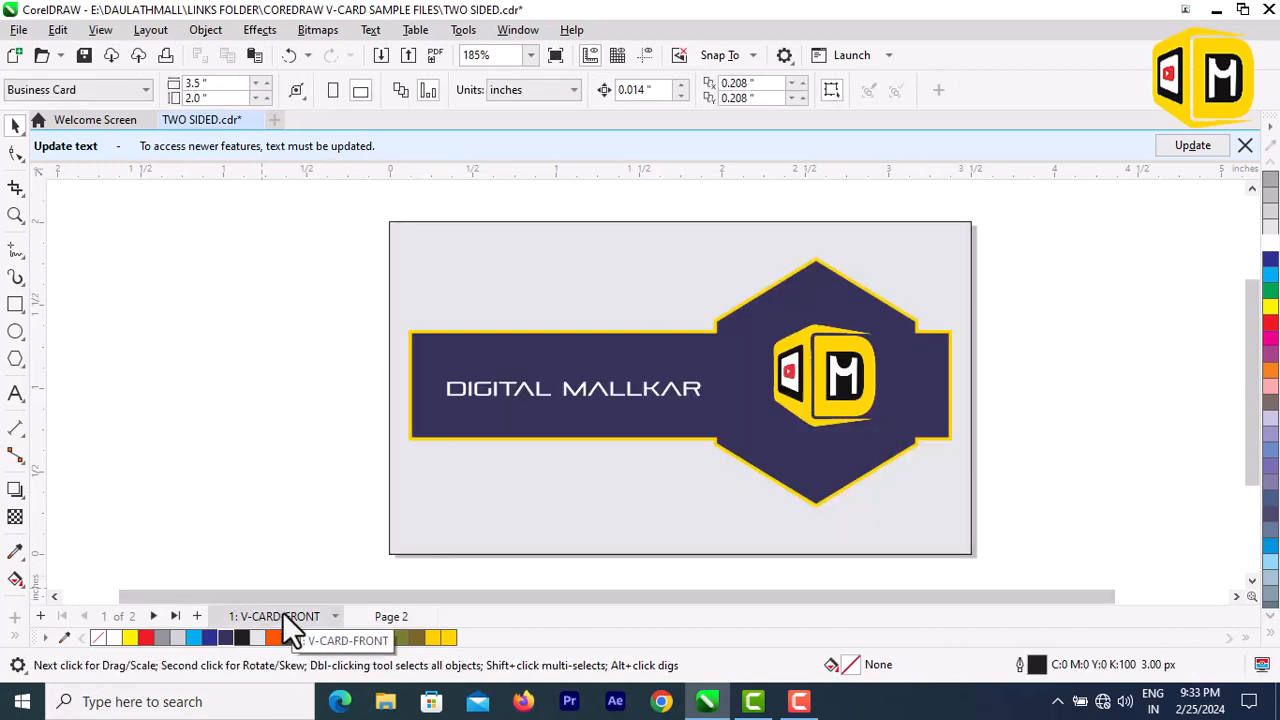
{"action": "key", "text": "ctrl+v"}
{"action": "left_click", "coordinate": [1100, 352]}
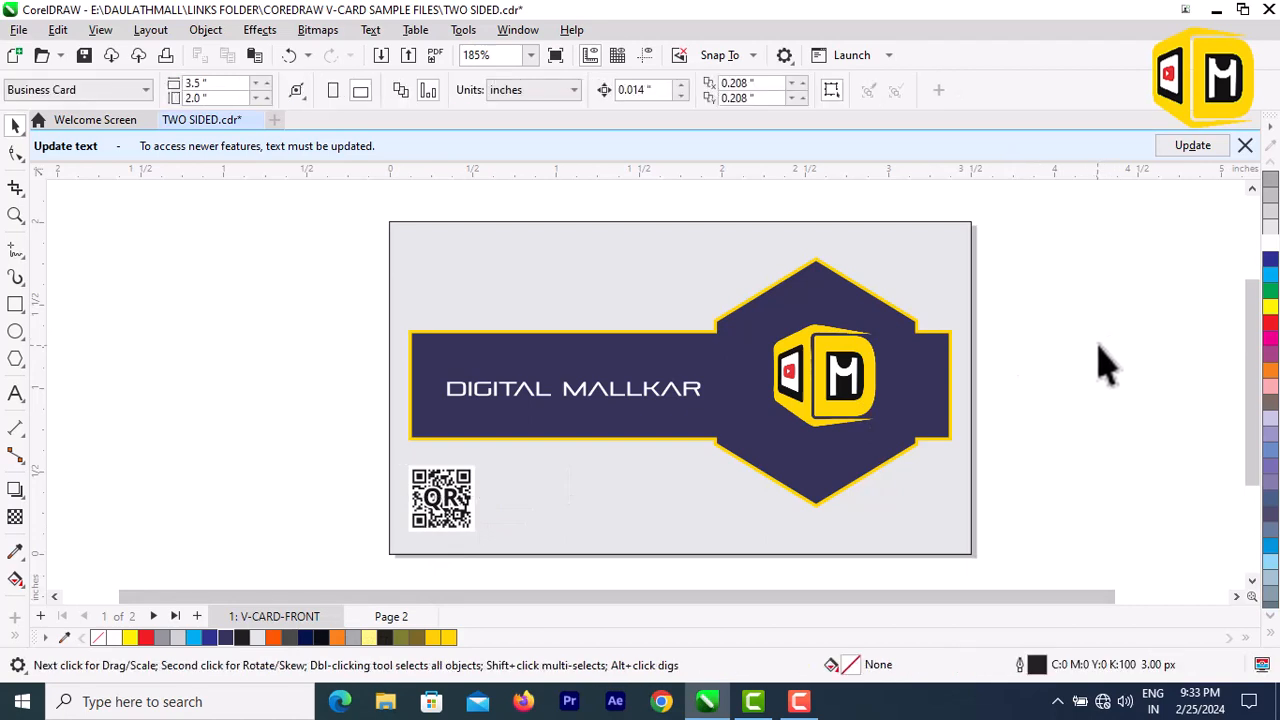
- Move the logo slightly down within the hexagon on the front page
{"action": "left_click", "coordinate": [543, 406]}
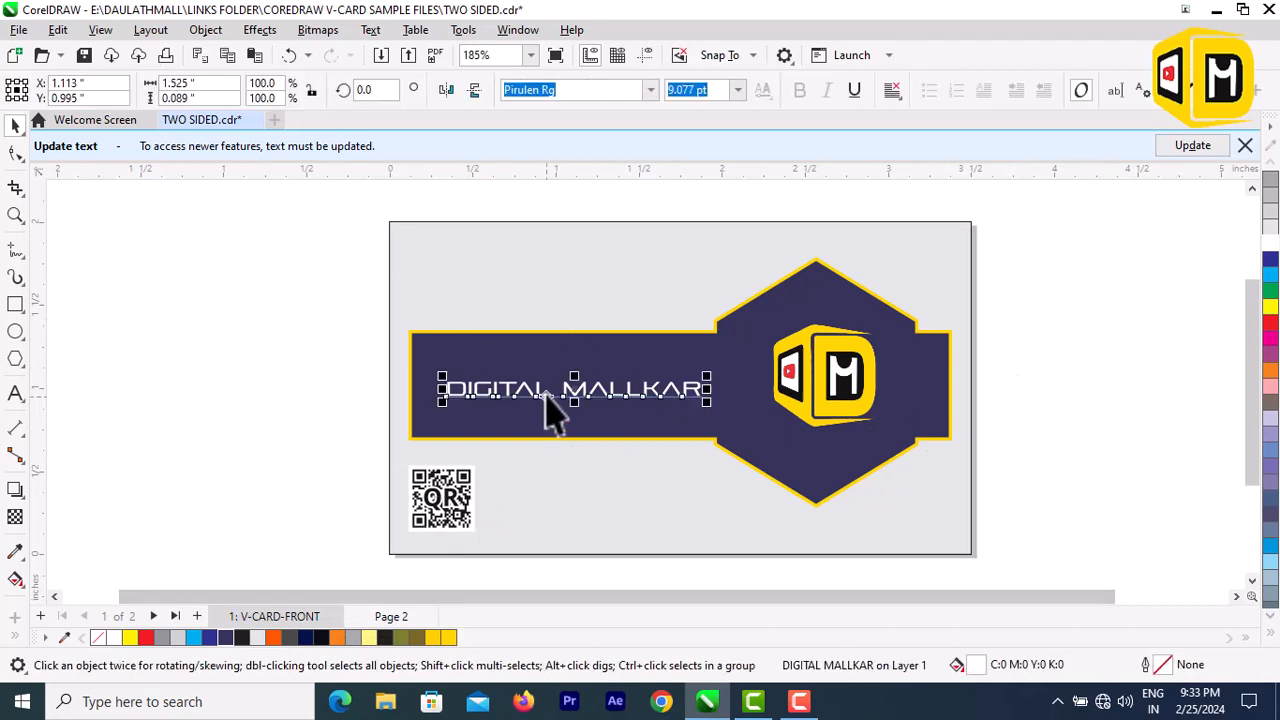
{"action": "left_click", "coordinate": [872, 392]}
{"action": "left_click", "coordinate": [866, 375]}
{"action": "left_click_drag", "start_coordinate": [851, 377], "coordinate": [837, 406]}
{"action": "left_click", "coordinate": [1020, 412]}
{"action": "left_click", "coordinate": [805, 390]}
{"action": "left_click", "coordinate": [1100, 430]}
{"action": "left_click", "coordinate": [450, 512]}
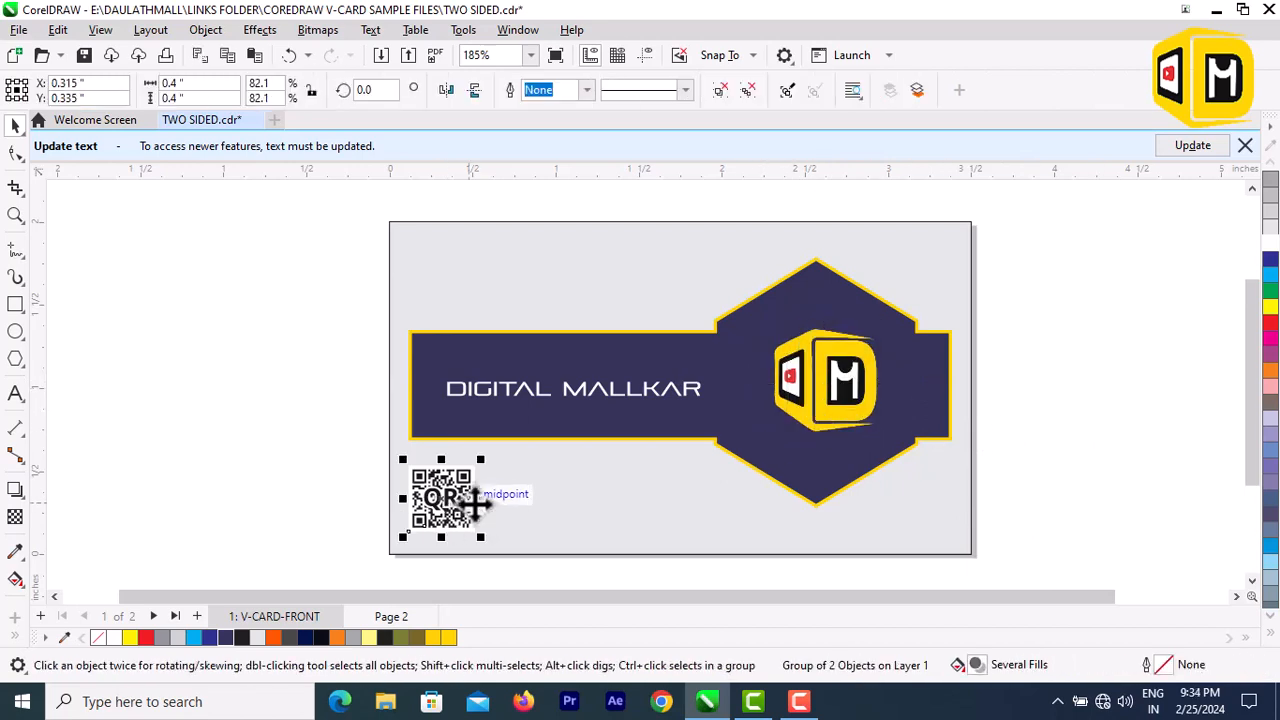
{"action": "left_click", "coordinate": [1082, 386]}
- Stretch the DIGITAL MALLKAR text vertically to about 0.135 inches high and move it slightly up and left within the band
{"action": "left_click", "coordinate": [623, 405]}
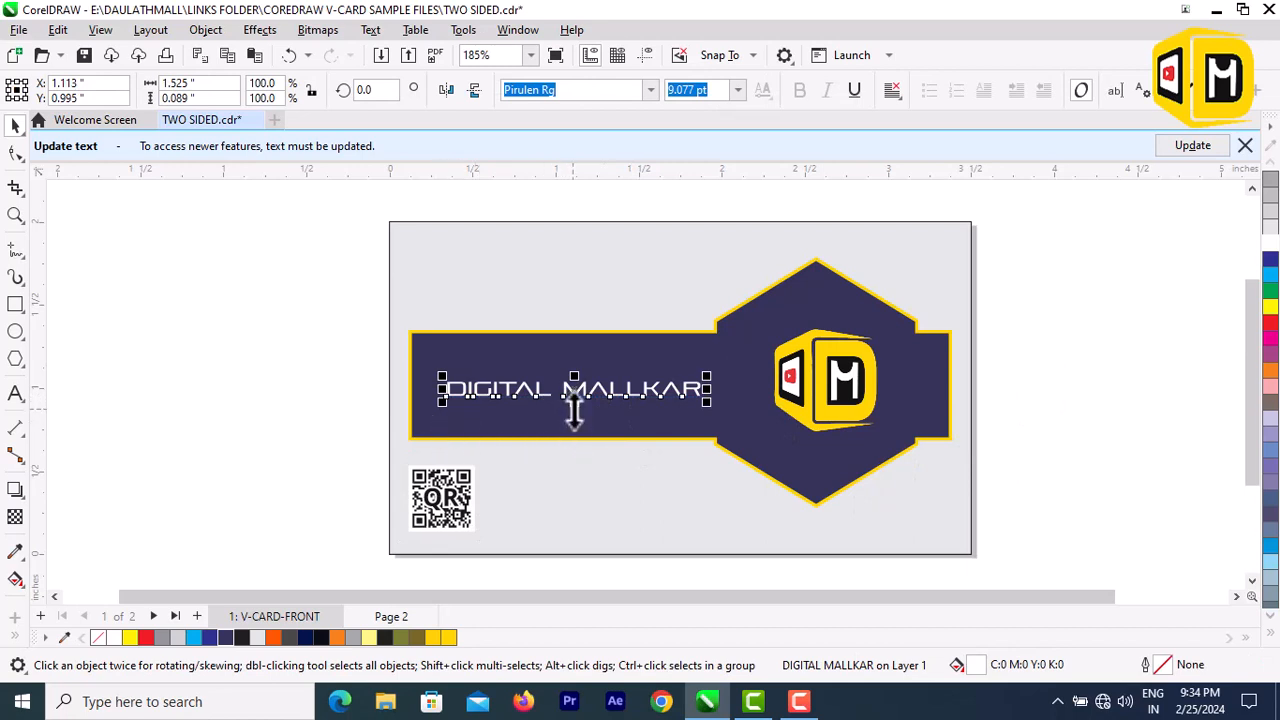
{"action": "left_click_drag", "start_coordinate": [574, 410], "coordinate": [583, 417]}
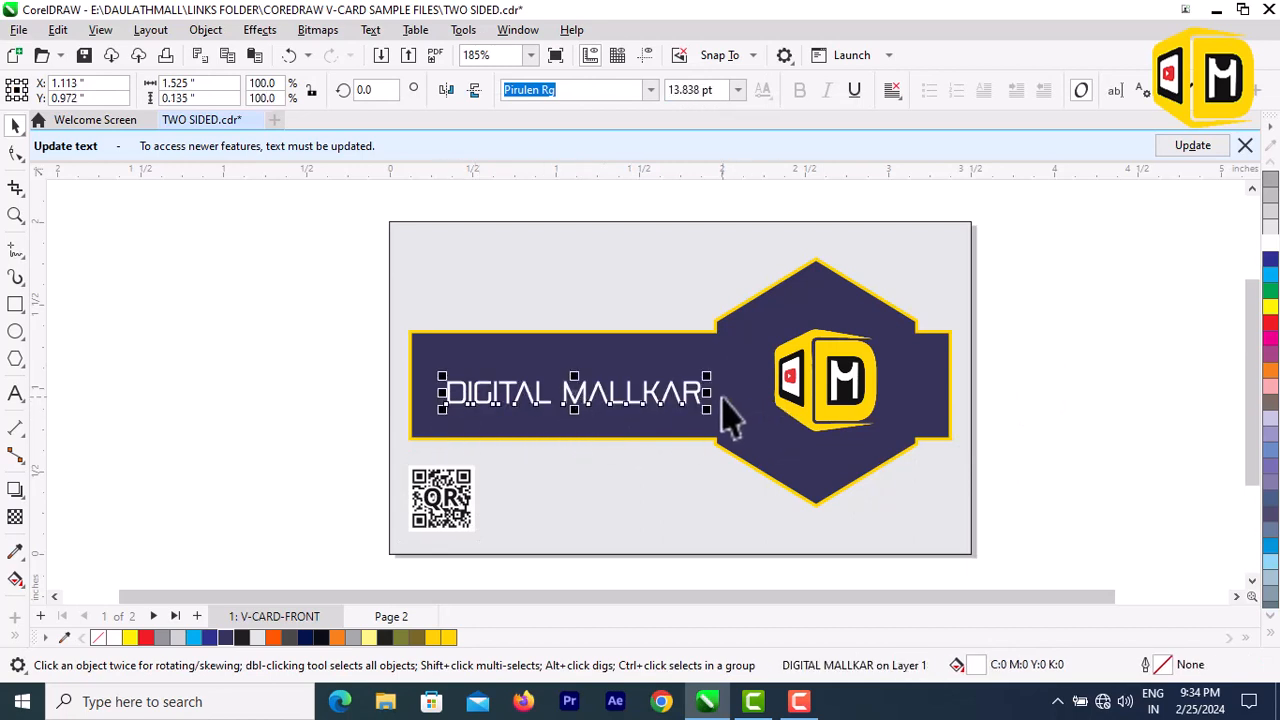
{"action": "left_click_drag", "start_coordinate": [653, 397], "coordinate": [650, 395]}
{"action": "left_click", "coordinate": [1047, 392]}
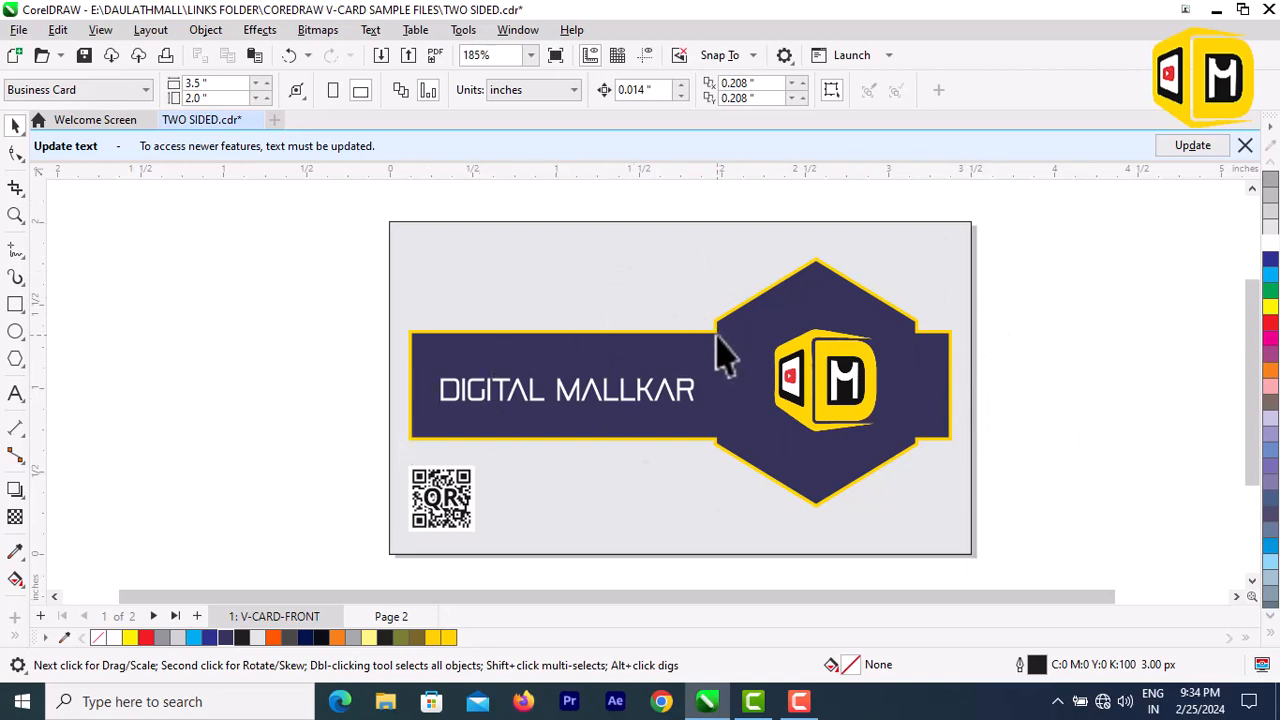
- Remove the black outline from the page-sized background rectangle
{"action": "left_click", "coordinate": [868, 222]}
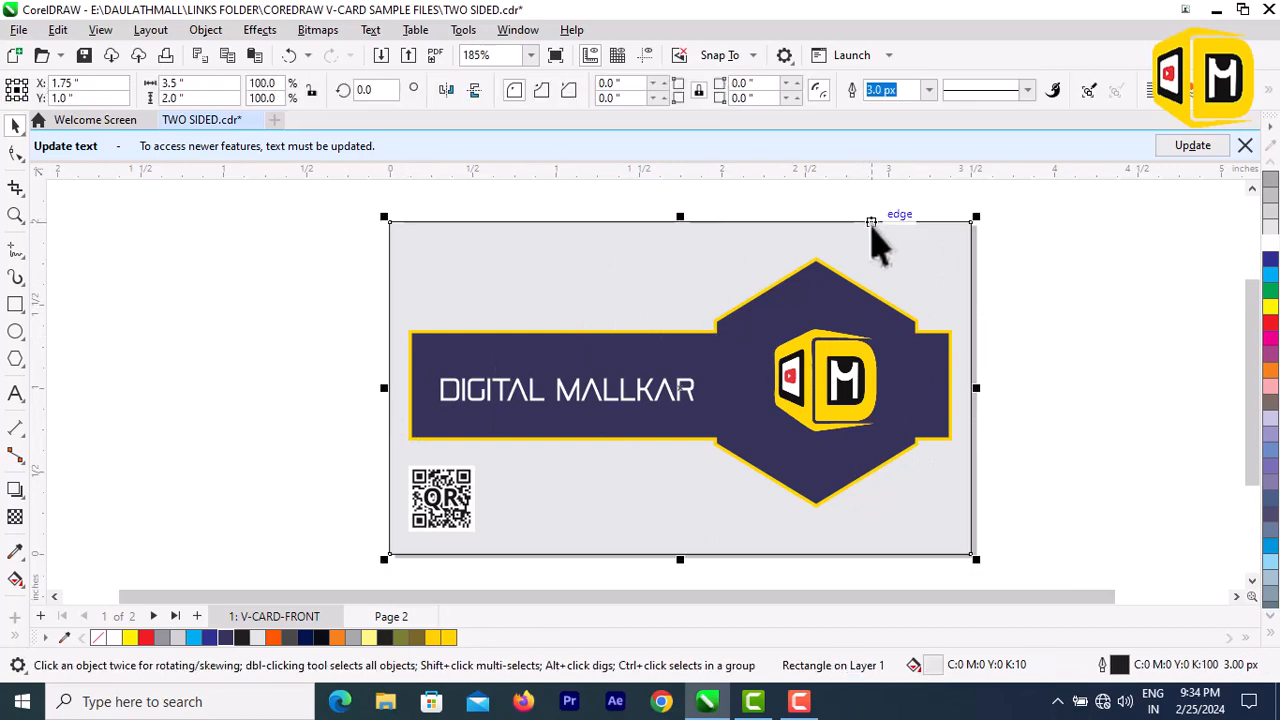
{"action": "left_click", "coordinate": [1274, 636]}
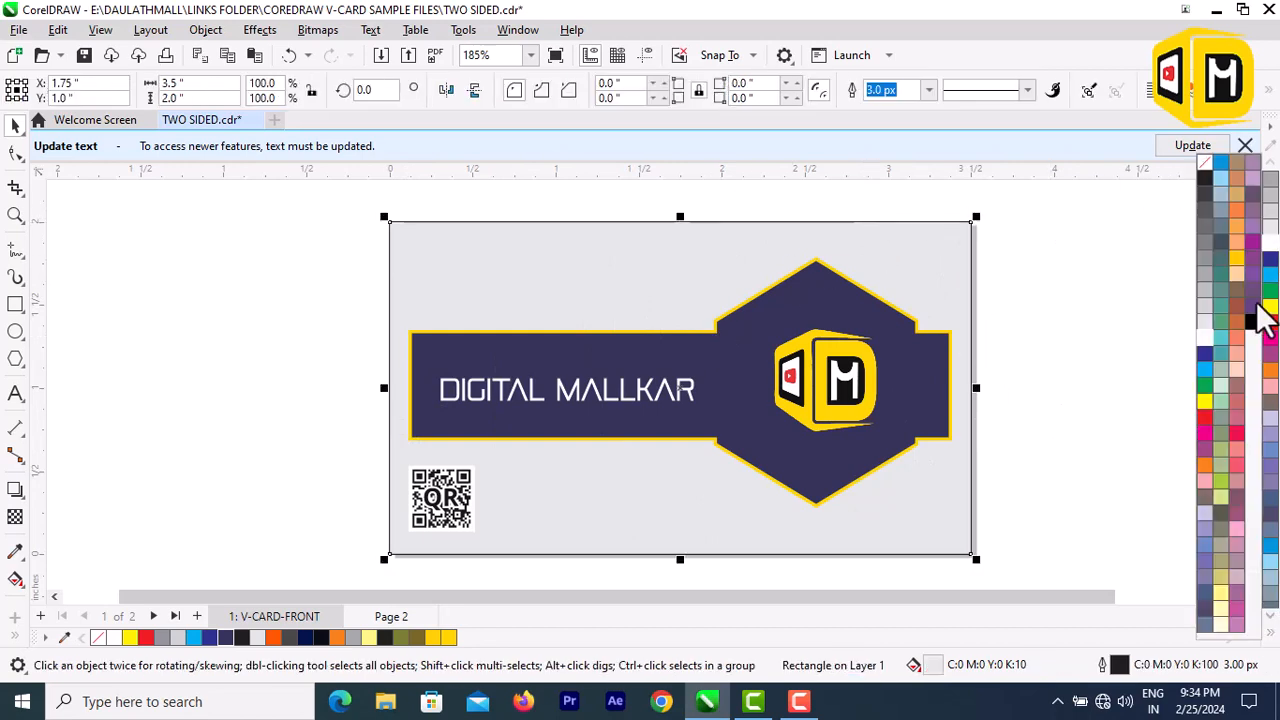
{"action": "right_click", "coordinate": [1204, 163]}
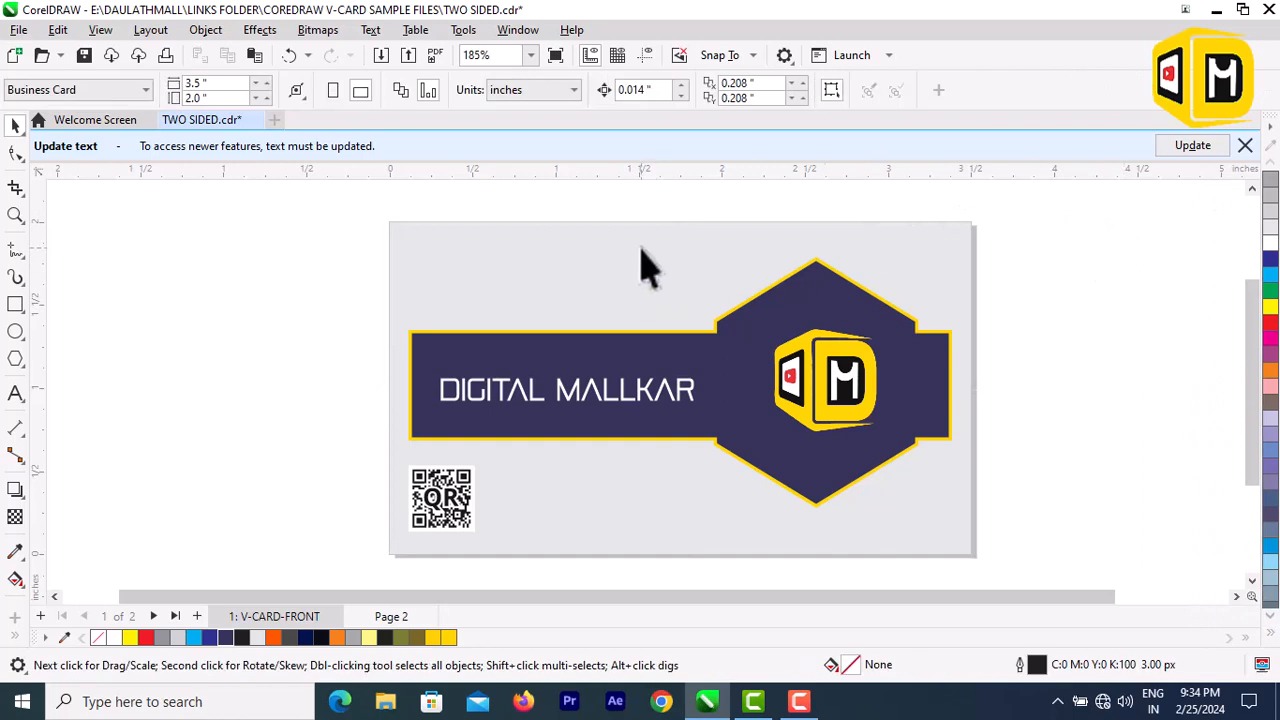
- Duplicate the V-CARD-FRONT page with its layers and contents before the selected page, and move V-CARD-FRONT back to first position
{"action": "right_click", "coordinate": [278, 617]}
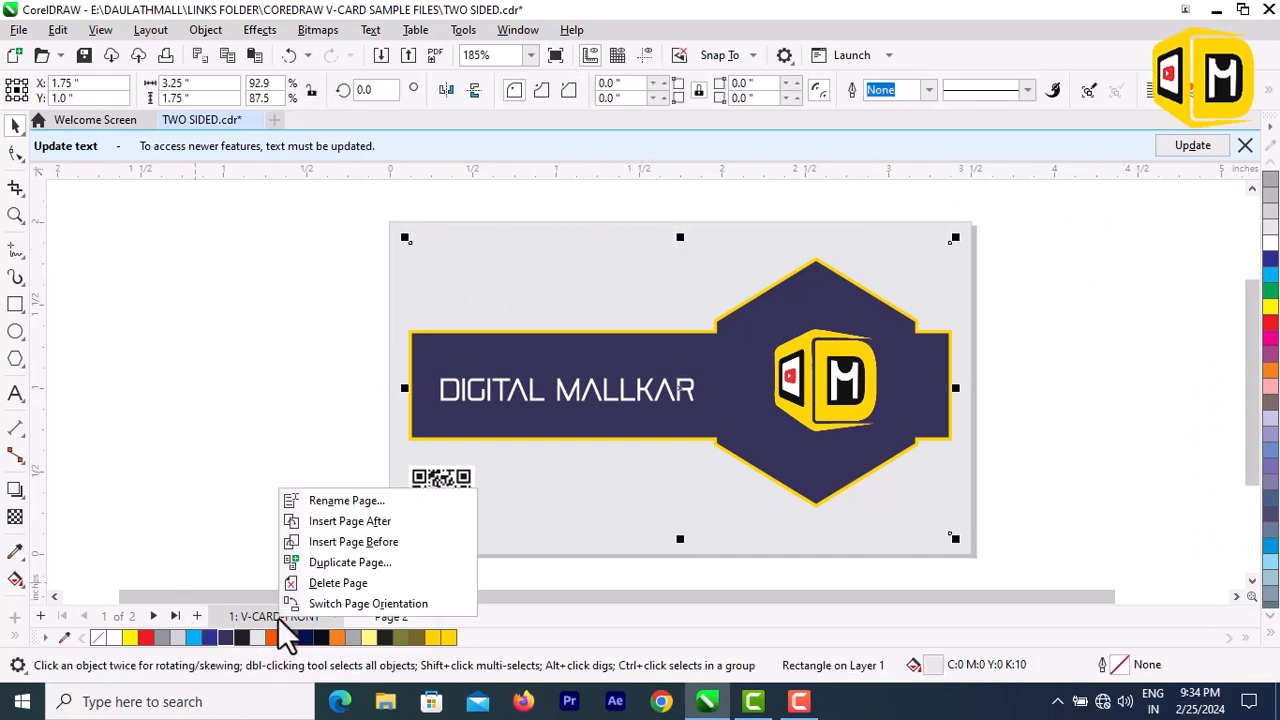
{"action": "left_click", "coordinate": [353, 566]}
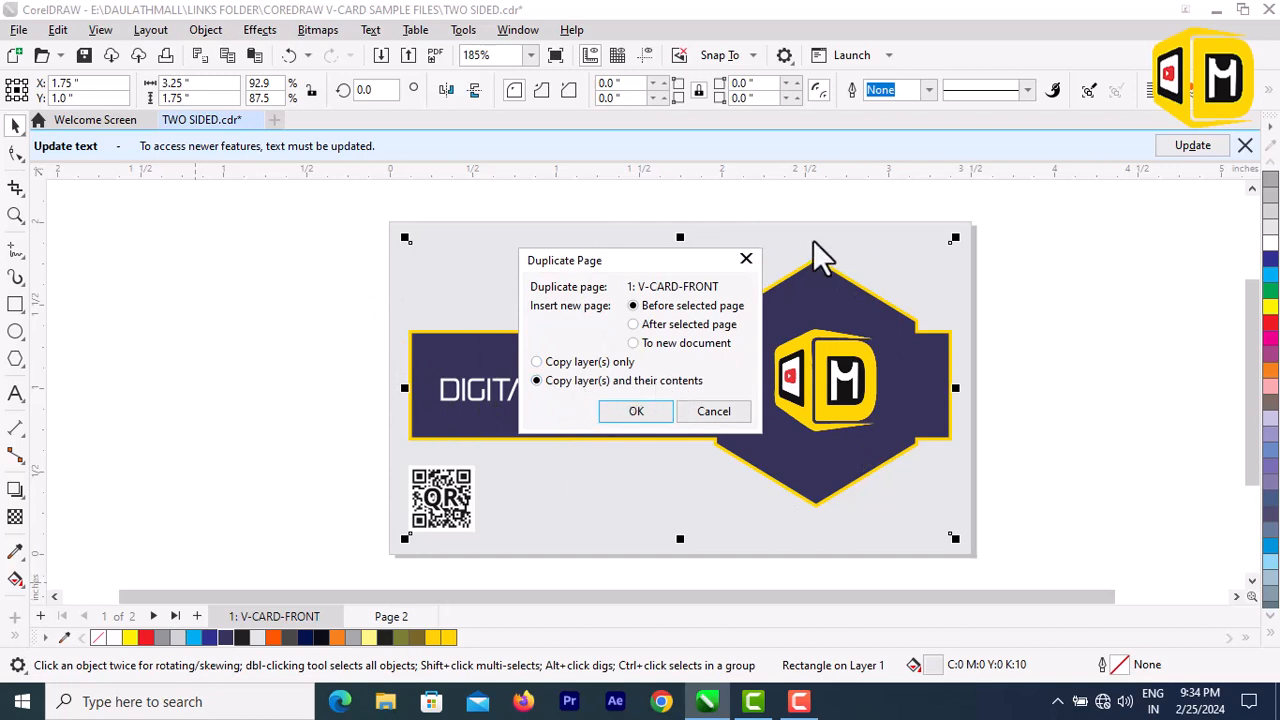
{"action": "left_click", "coordinate": [651, 415]}
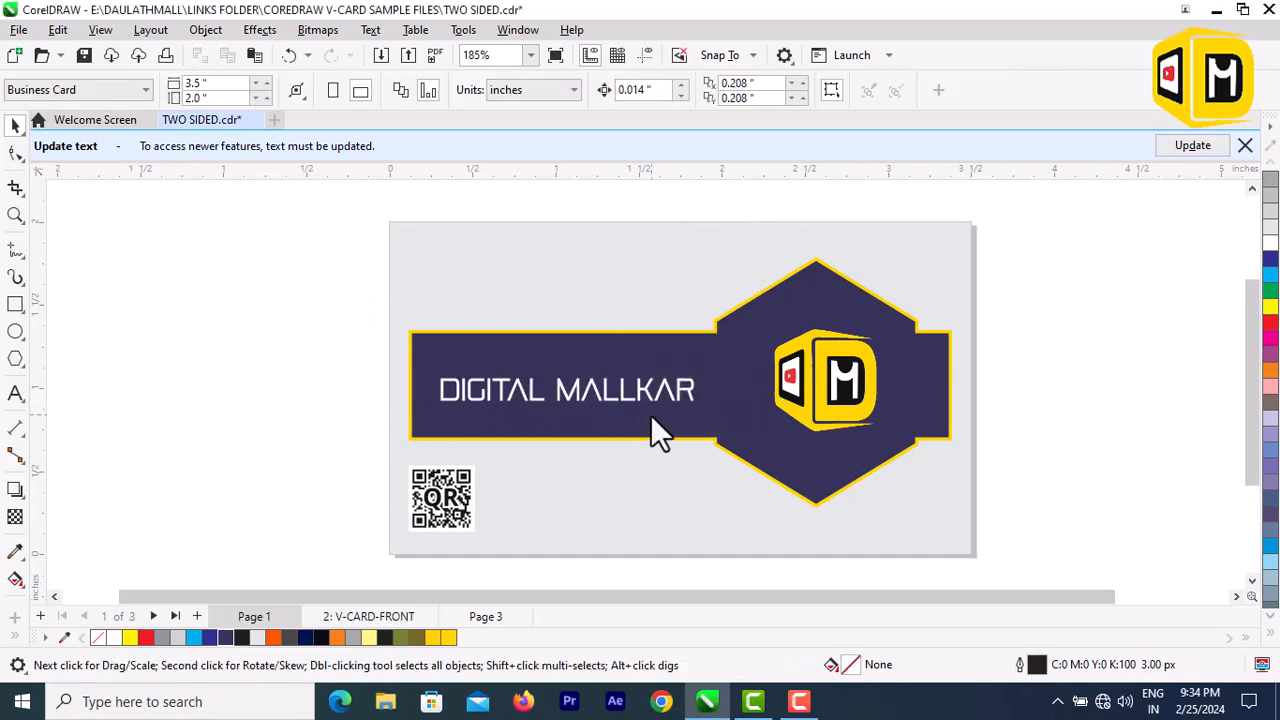
{"action": "left_click", "coordinate": [384, 618]}
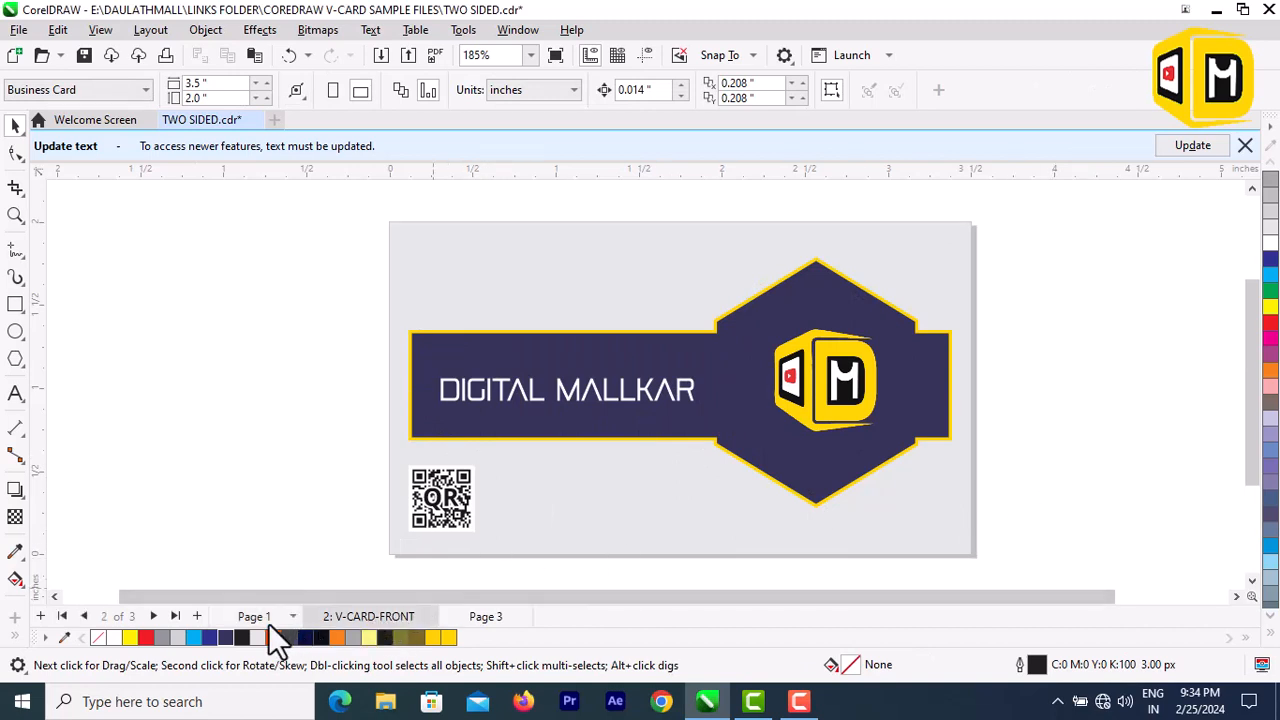
{"action": "left_click_drag", "start_coordinate": [359, 613], "coordinate": [277, 612]}
{"action": "left_click", "coordinate": [392, 618]}
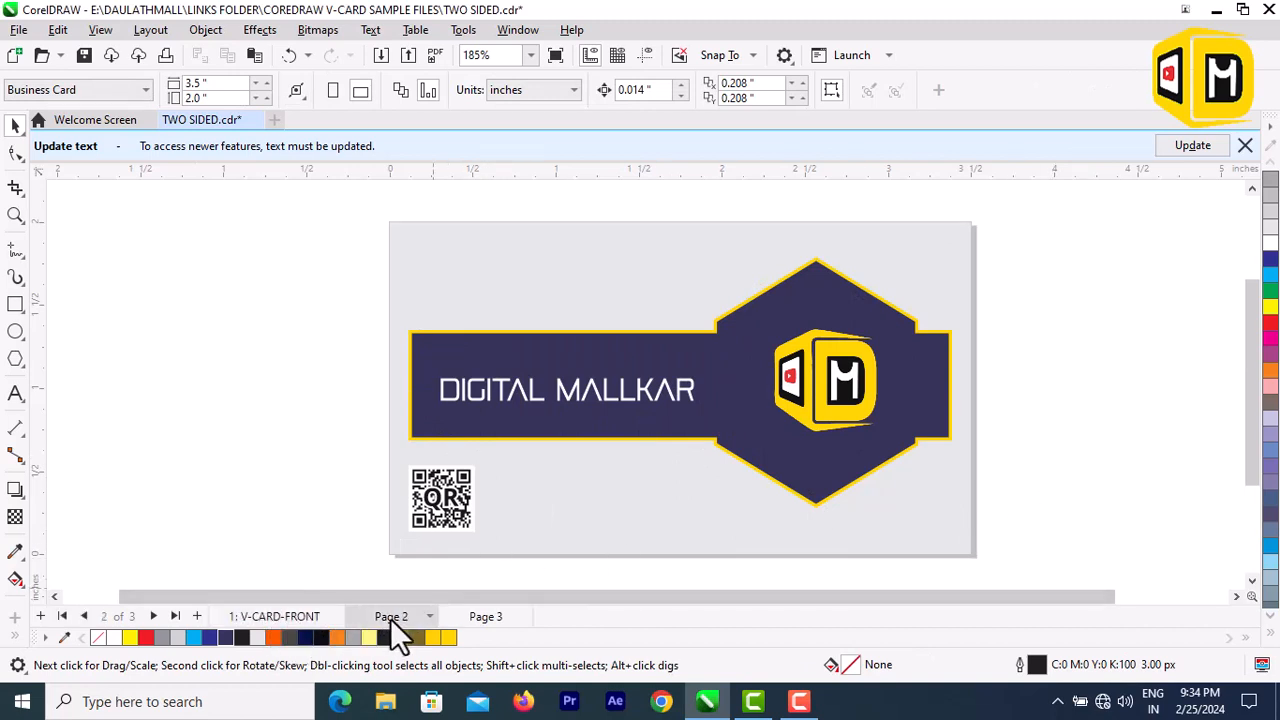
{"action": "left_click", "coordinate": [298, 620]}
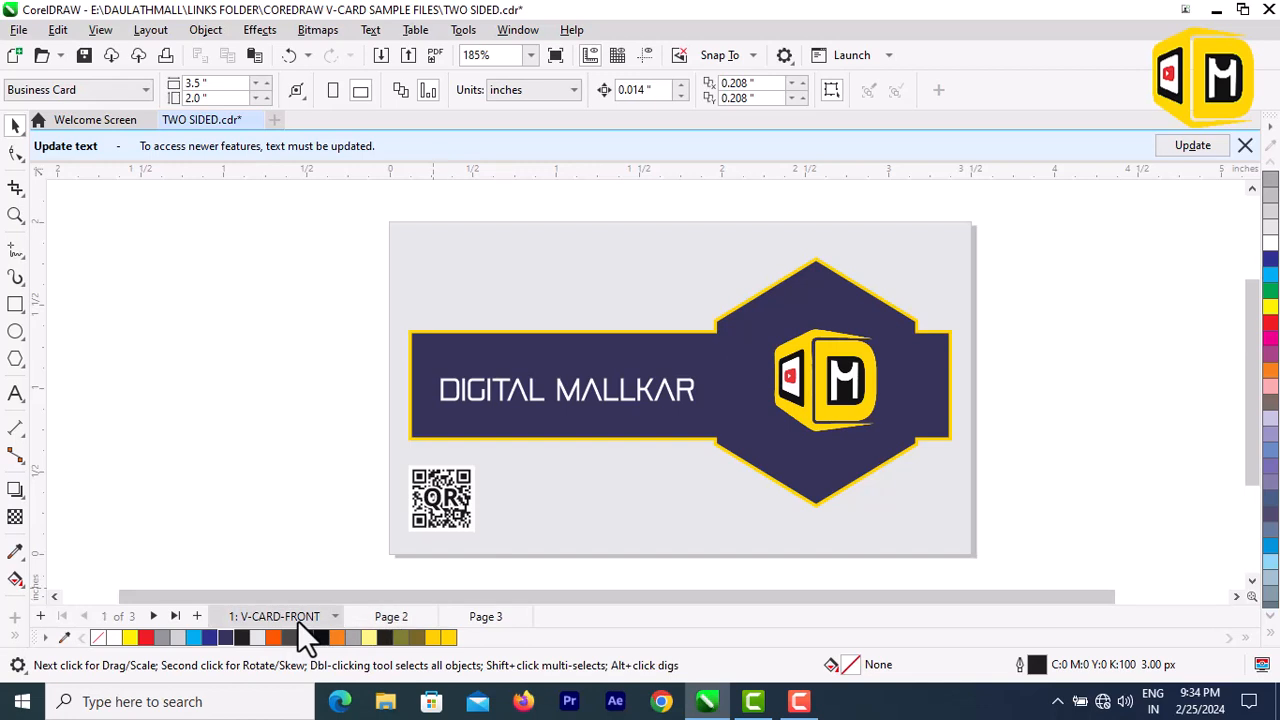
- Rename the duplicated second page as V-CARD-BACK
{"action": "left_click", "coordinate": [375, 618]}
{"action": "right_click", "coordinate": [375, 618]}
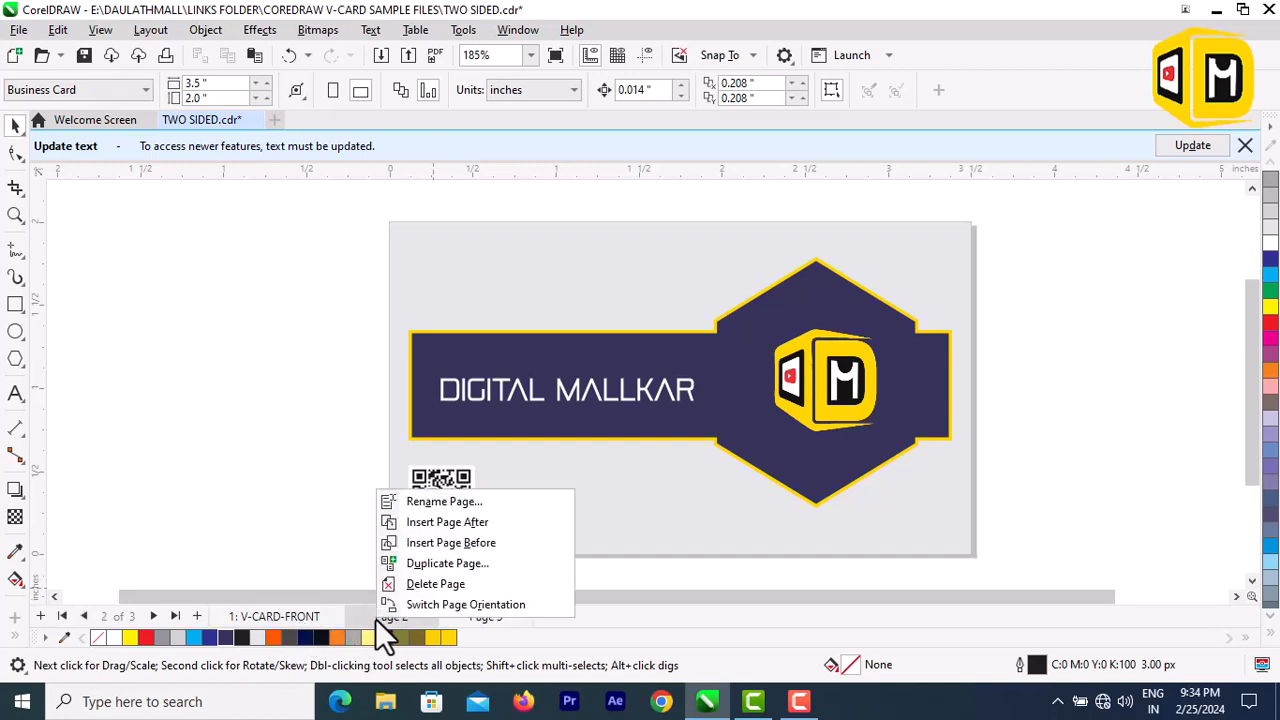
{"action": "left_click", "coordinate": [478, 508]}
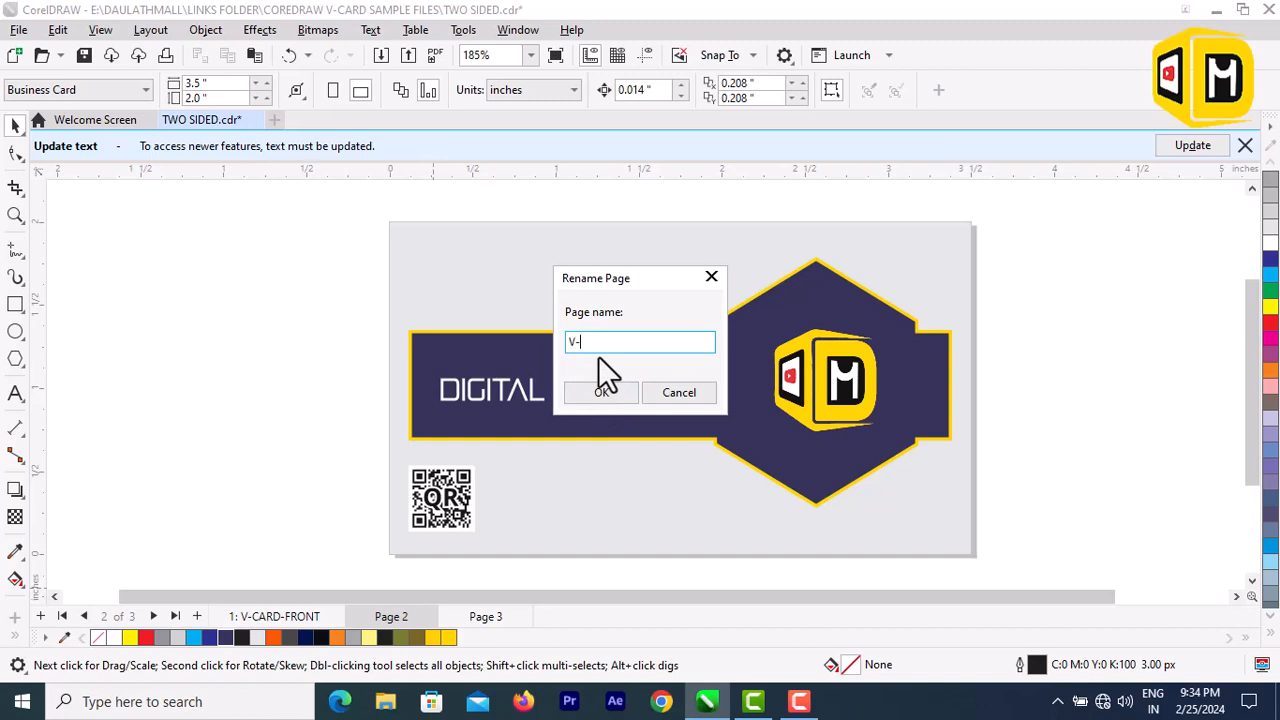
{"action": "type", "text": "V-CARD-BACK"}
{"action": "left_click", "coordinate": [583, 391]}
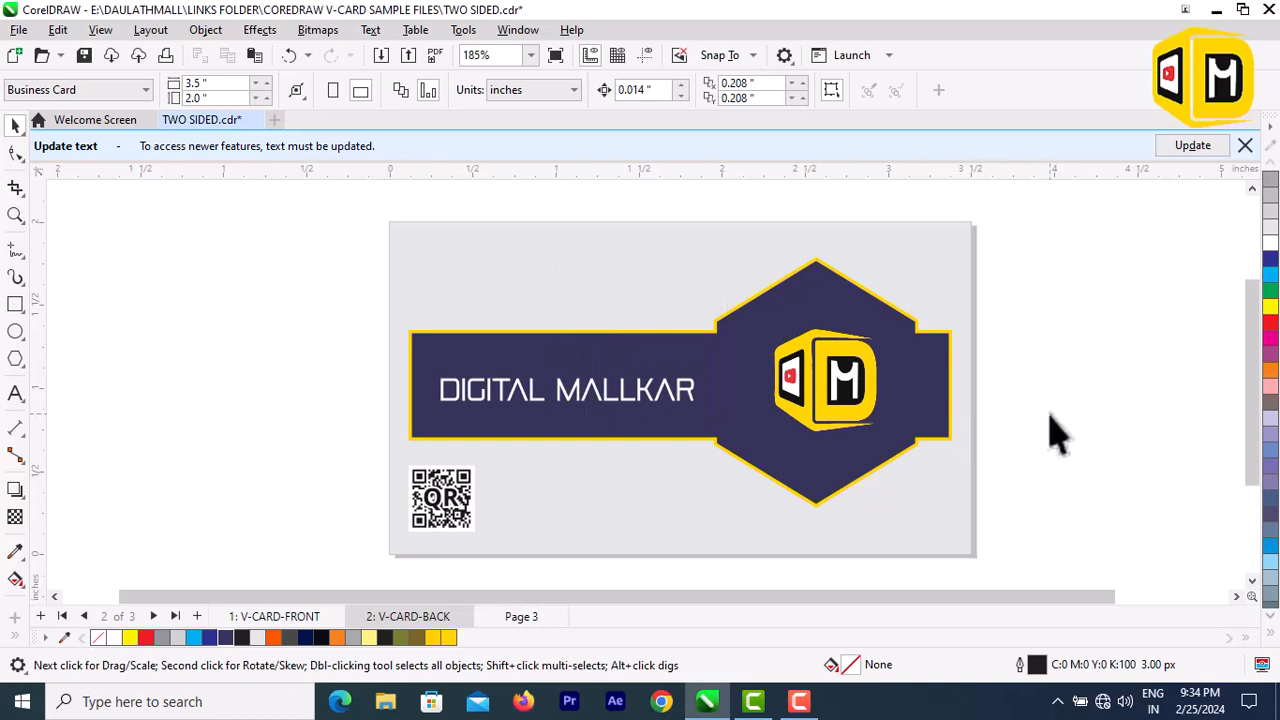
- Try deleting the band-and-hexagon shape and the QR code from the V-CARD-BACK page, and undo both deletions
{"action": "left_click", "coordinate": [292, 617]}
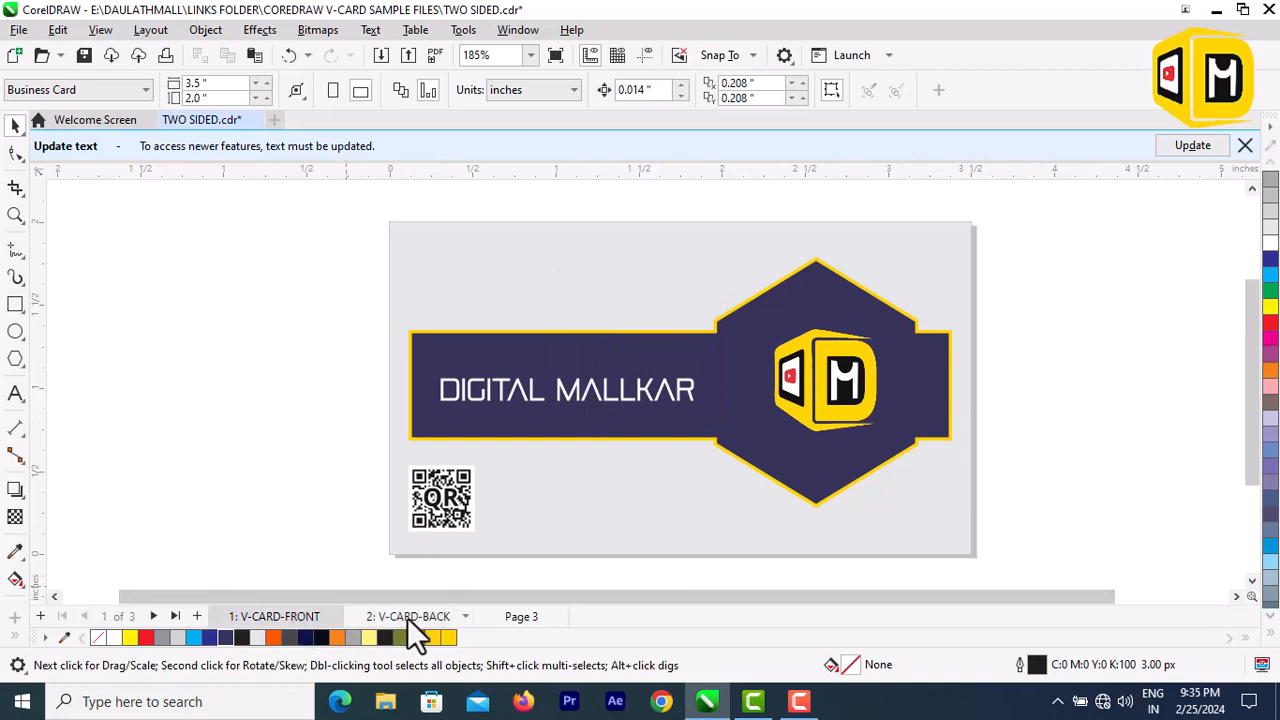
{"action": "left_click", "coordinate": [407, 617]}
{"action": "left_click", "coordinate": [739, 449]}
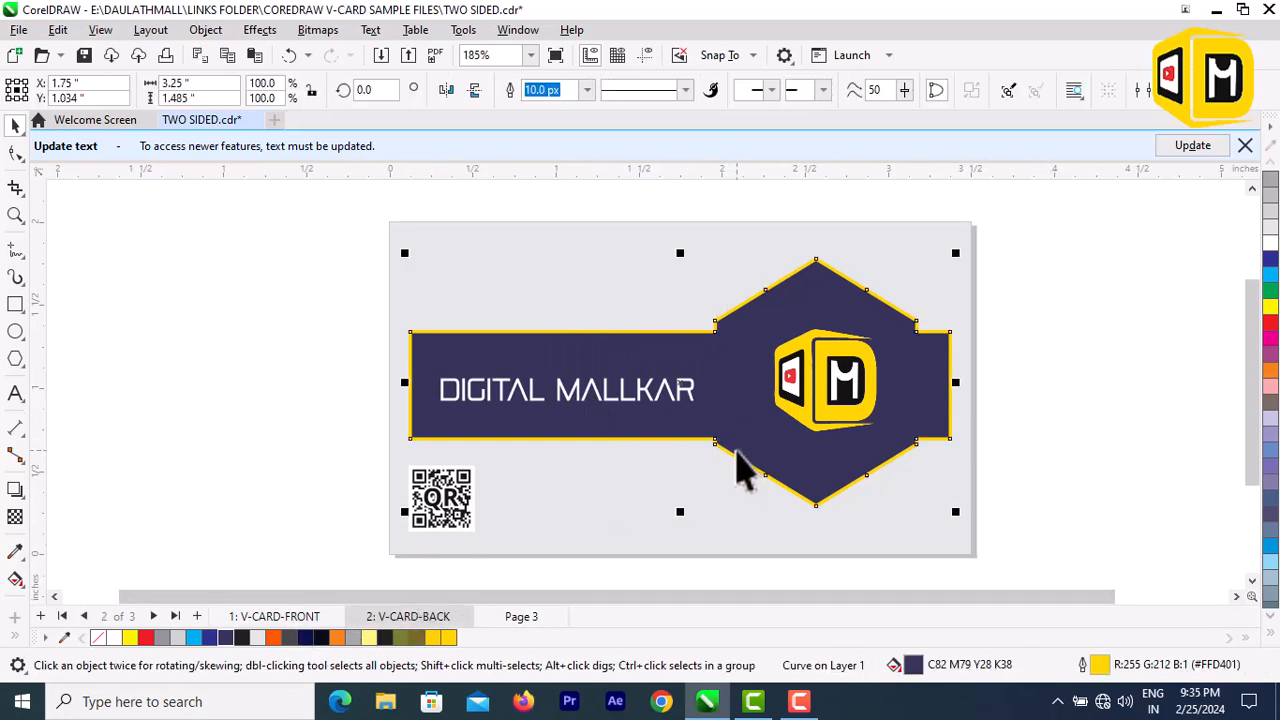
{"action": "key", "text": "Delete"}
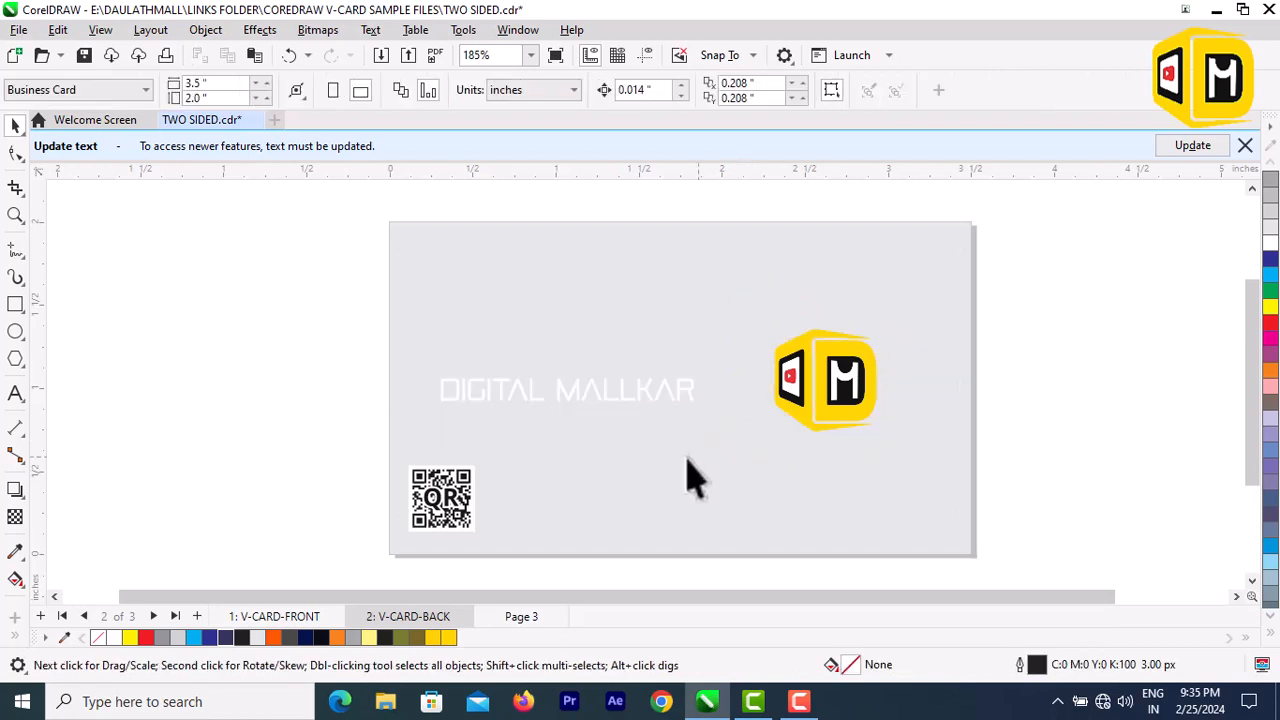
{"action": "left_click", "coordinate": [521, 404]}
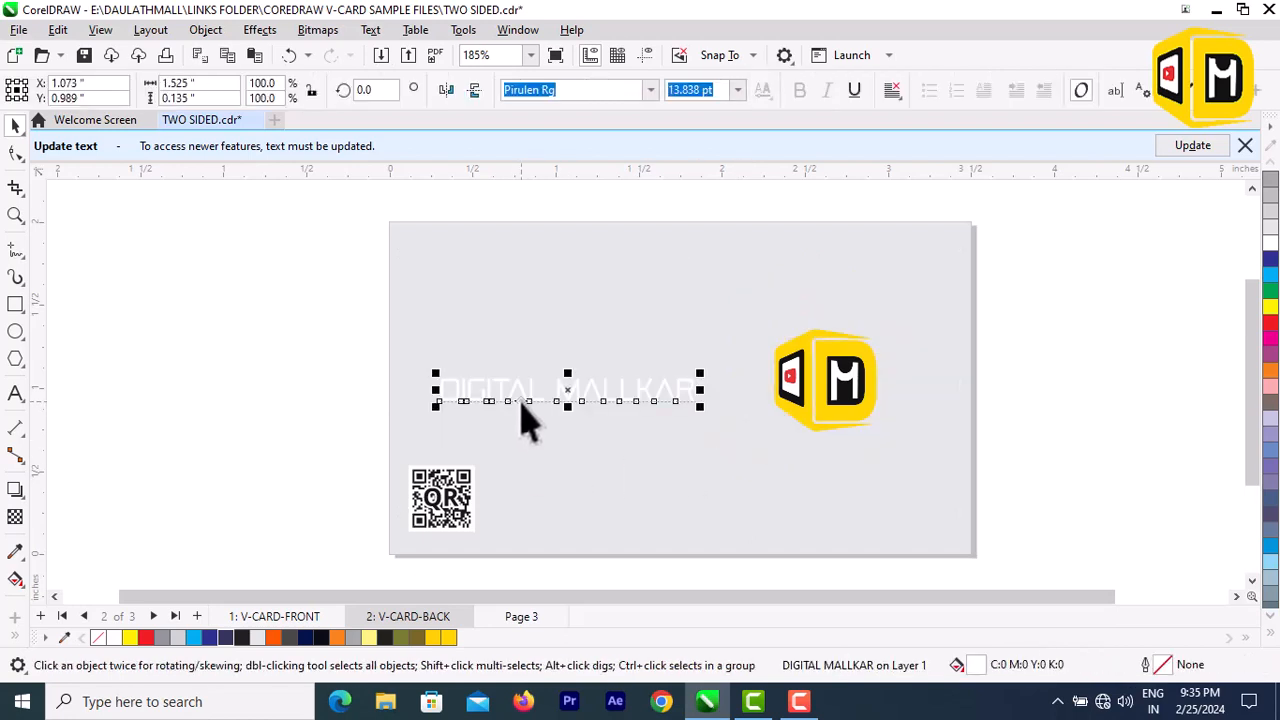
{"action": "left_click", "coordinate": [443, 517]}
{"action": "key", "text": "Delete"}
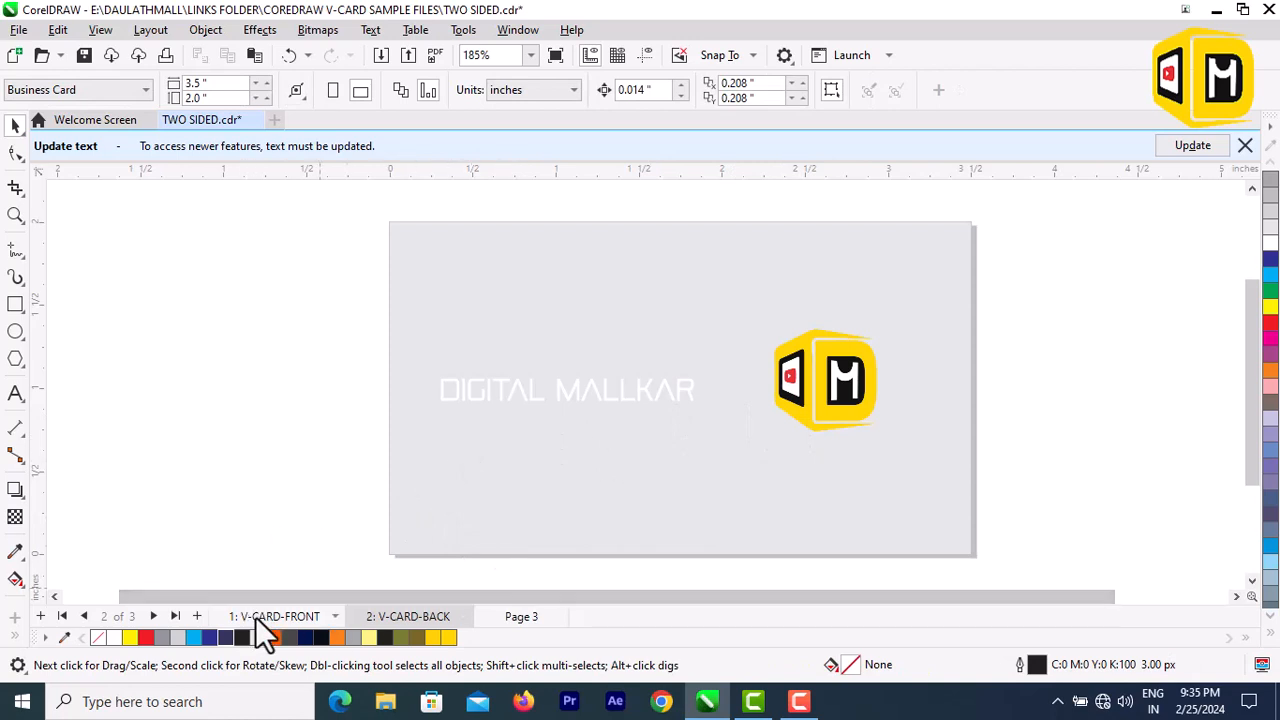
{"action": "key", "text": "ctrl+z"}
{"action": "key", "text": "ctrl+z"}
- Move the band-and-hexagon shape up and left, partly off the page, and draw a 3.5 by 0.312 inch rectangle along the page's bottom edge
{"action": "left_click", "coordinate": [749, 377]}
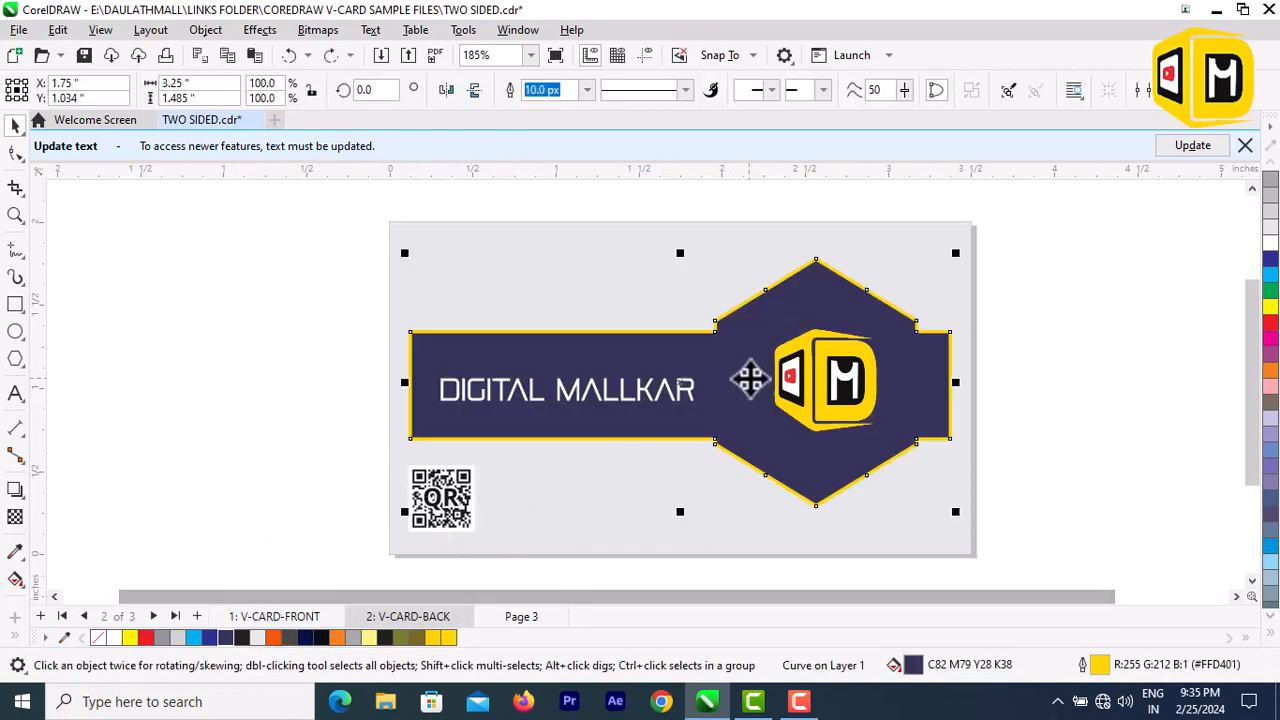
{"action": "left_click_drag", "start_coordinate": [749, 377], "coordinate": [450, 263]}
{"action": "left_click", "coordinate": [15, 304]}
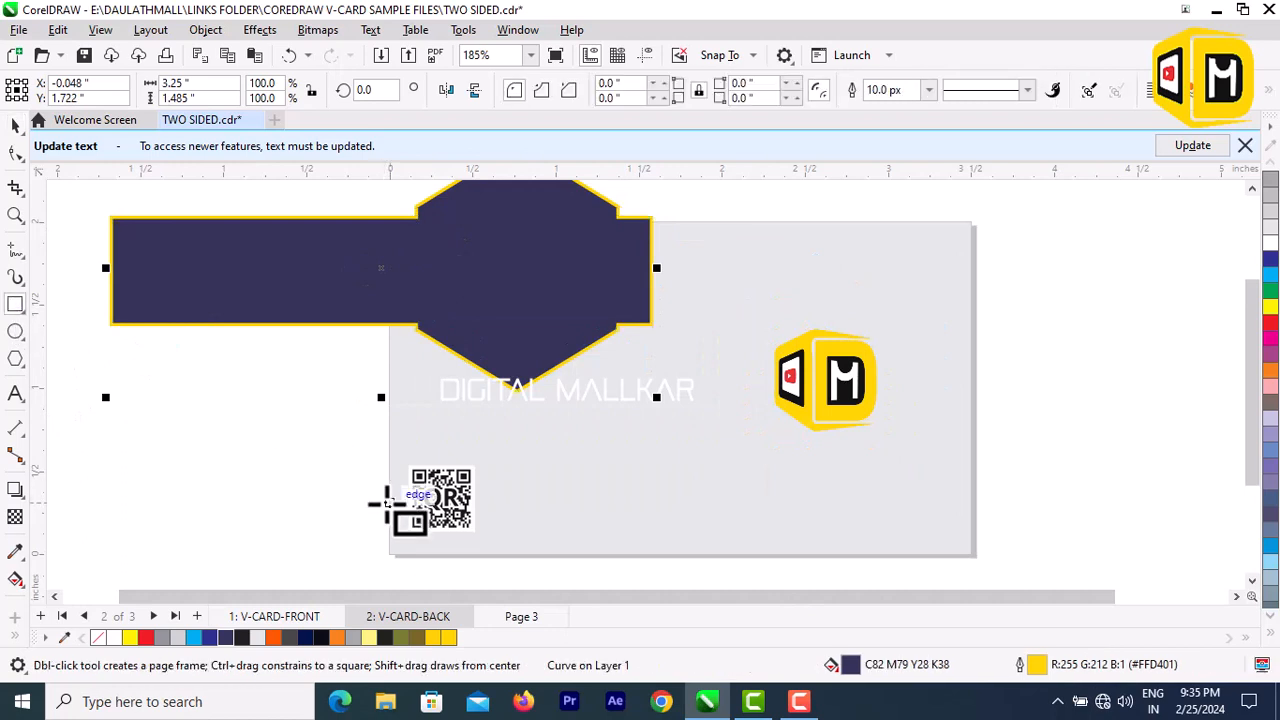
{"action": "mouse_move", "coordinate": [389, 503]}
{"action": "left_mouse_down"}
{"action": "mouse_move", "coordinate": [395, 520]}
{"action": "mouse_move", "coordinate": [535, 545]}
{"action": "mouse_move", "coordinate": [667, 525]}
{"action": "mouse_move", "coordinate": [855, 554]}
{"action": "mouse_move", "coordinate": [971, 554]}
{"action": "left_mouse_up"}
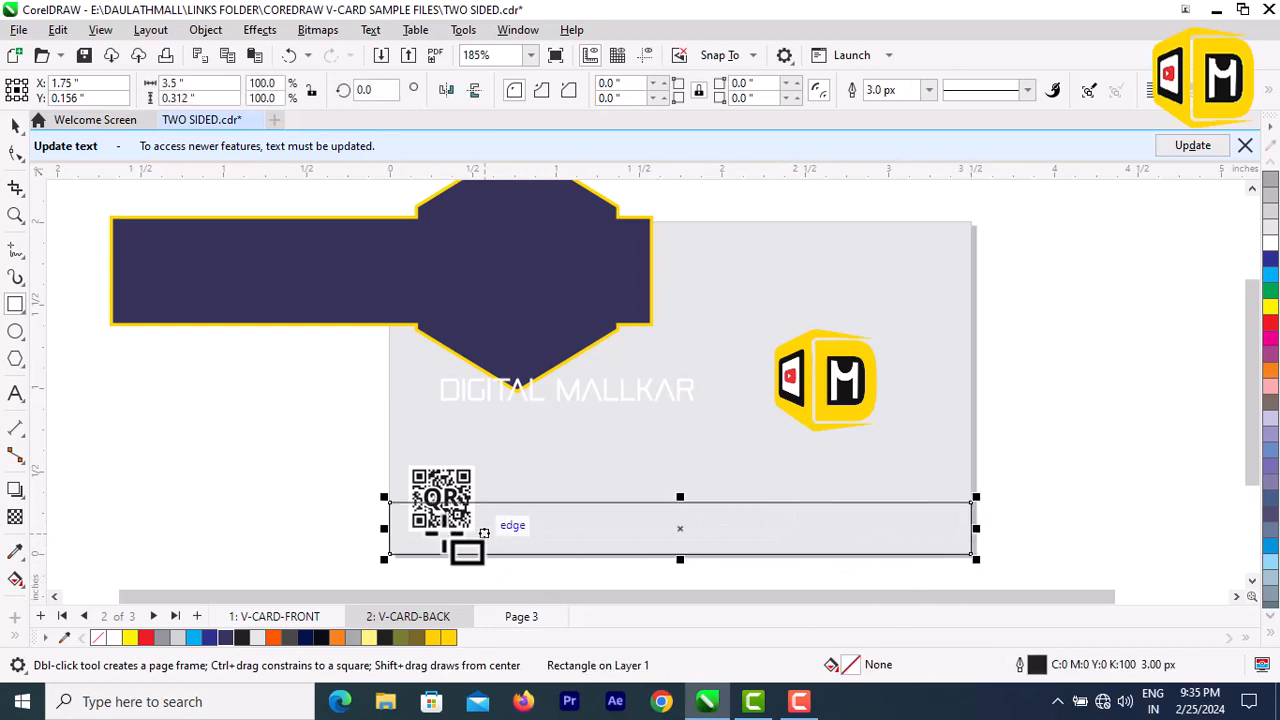
{"action": "left_click", "coordinate": [15, 551]}
{"action": "left_click", "coordinate": [374, 272]}
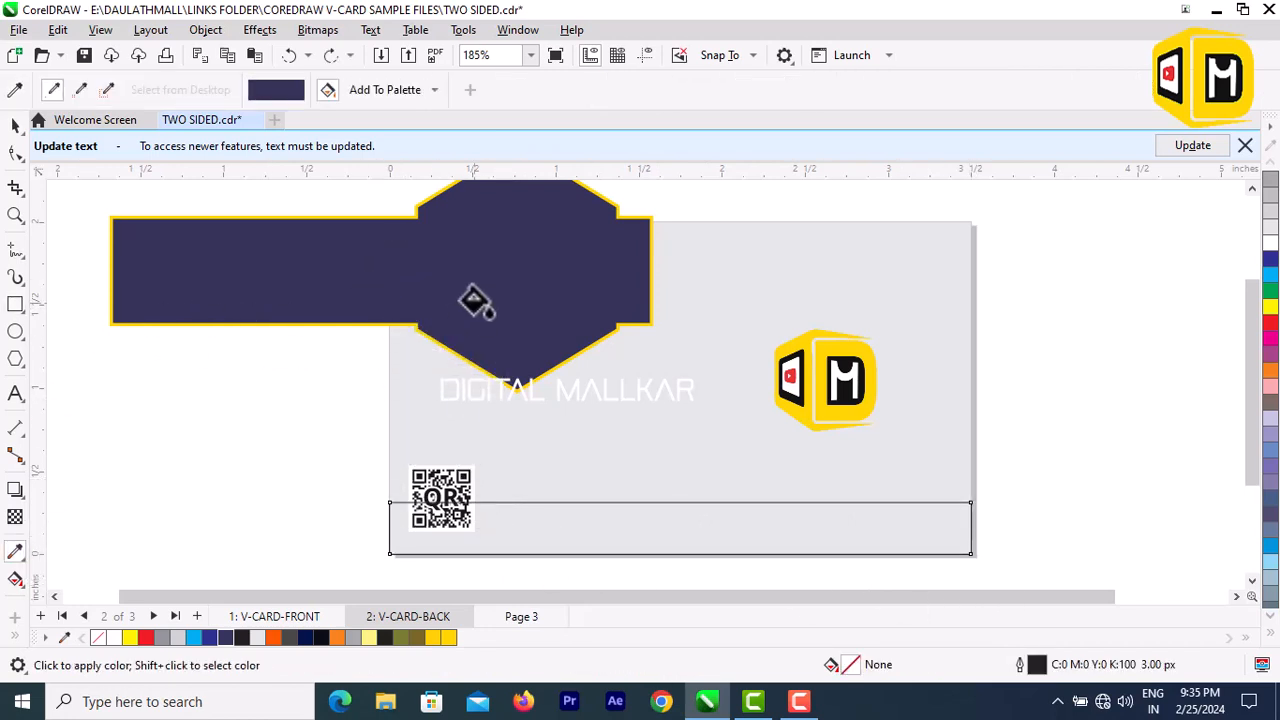
{"action": "left_click", "coordinate": [26, 551]}
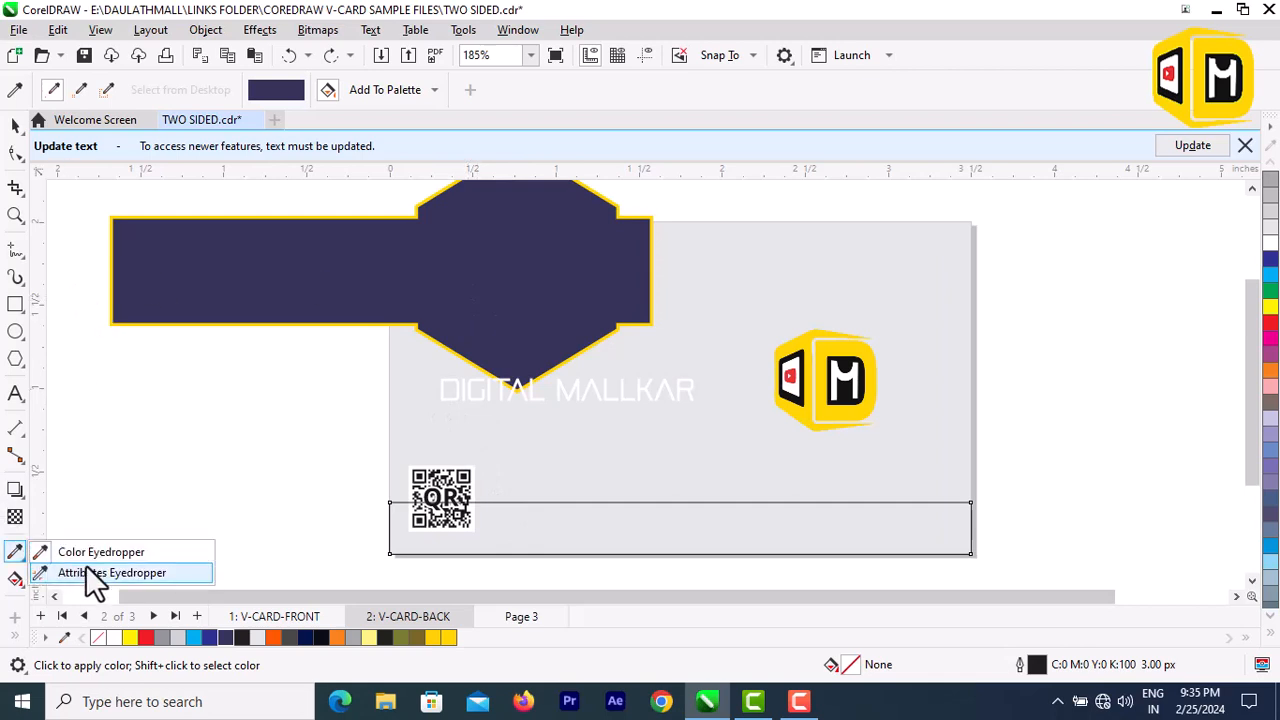
{"action": "left_click", "coordinate": [15, 125]}
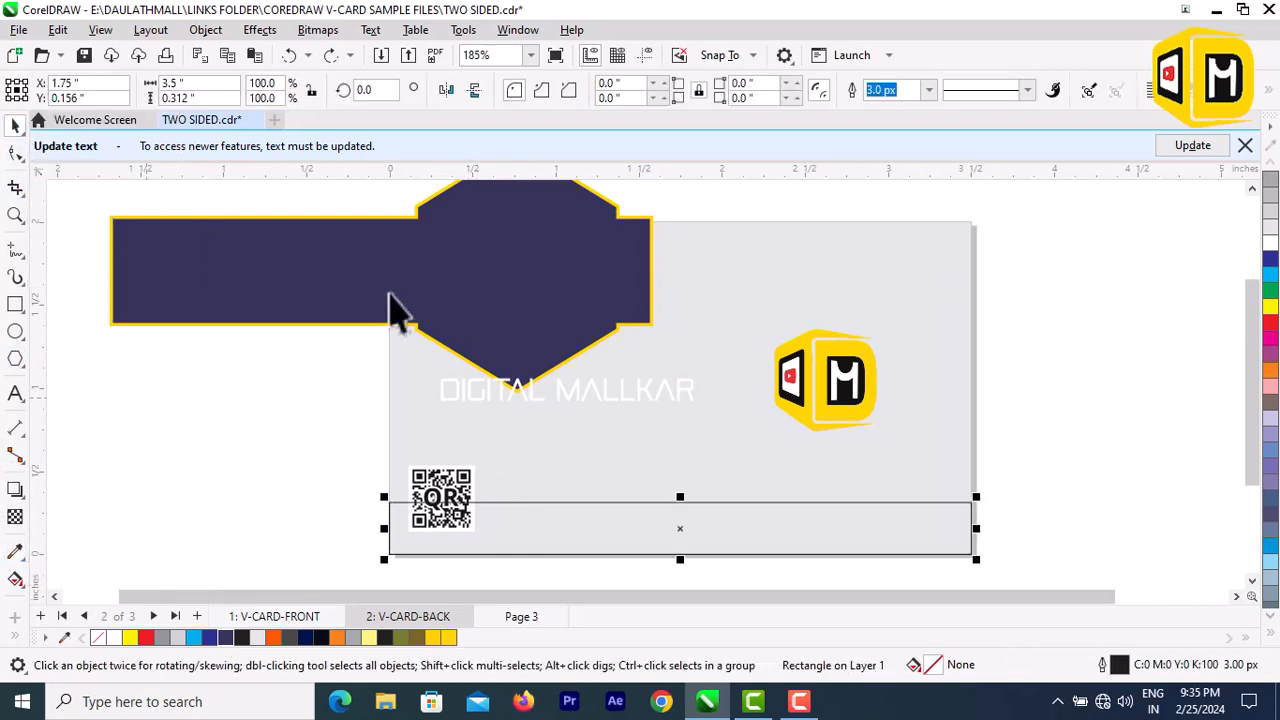
- Copy the indigo fill of the band-and-hexagon shape onto the rectangle along the page's bottom edge
{"action": "left_click", "coordinate": [396, 305]}
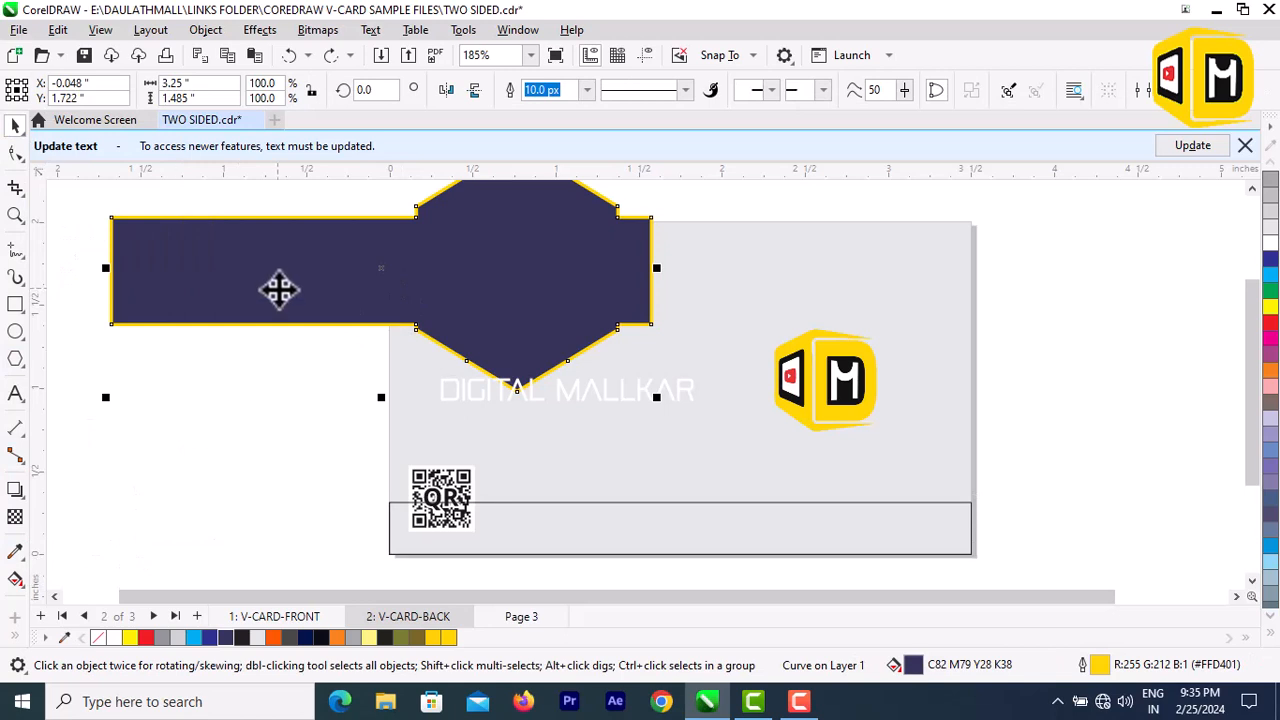
{"action": "right_click", "coordinate": [323, 271]}
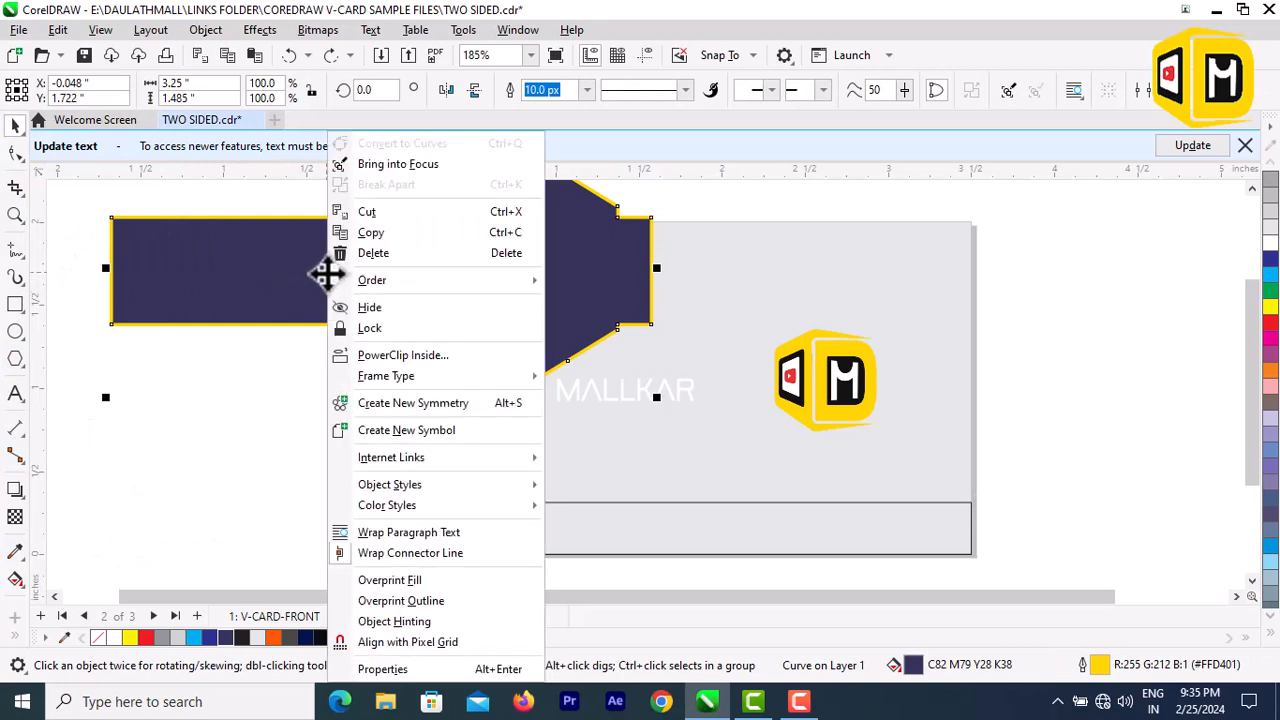
{"action": "left_click", "coordinate": [418, 168]}
{"action": "left_click_drag", "start_coordinate": [528, 250], "coordinate": [655, 521]}
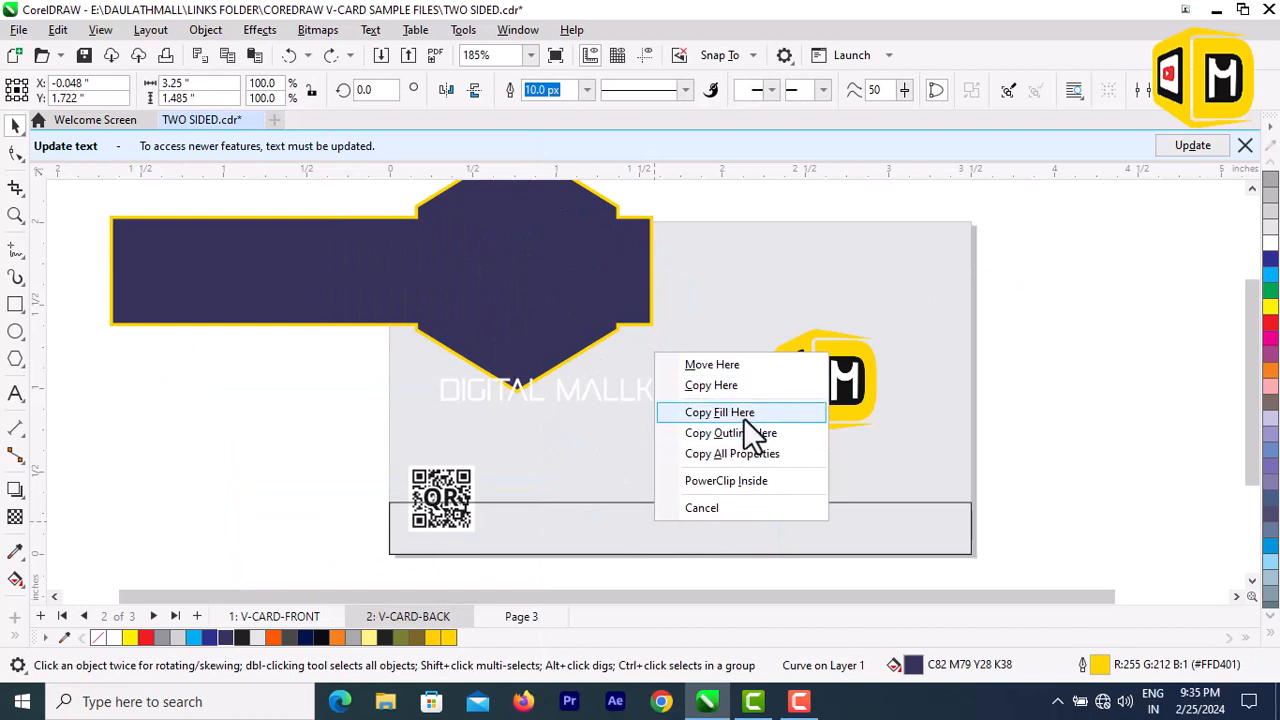
{"action": "left_click", "coordinate": [743, 416]}
{"action": "left_click", "coordinate": [797, 528]}
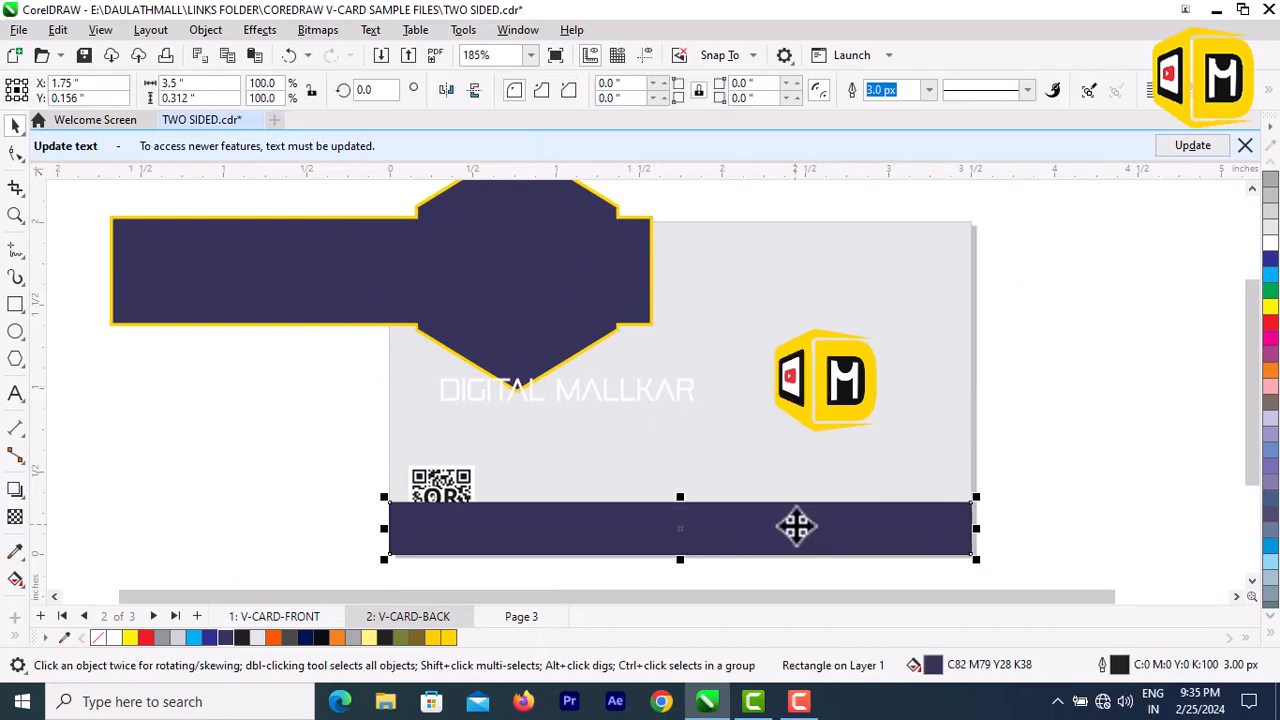
- Draw a hexagon about 0.386 by 0.417 inch overlapping the right end of the bottom strip, and check the V-CARD-FRONT layout
{"action": "left_click", "coordinate": [16, 360]}
{"action": "left_click_drag", "start_coordinate": [855, 455], "coordinate": [929, 524]}
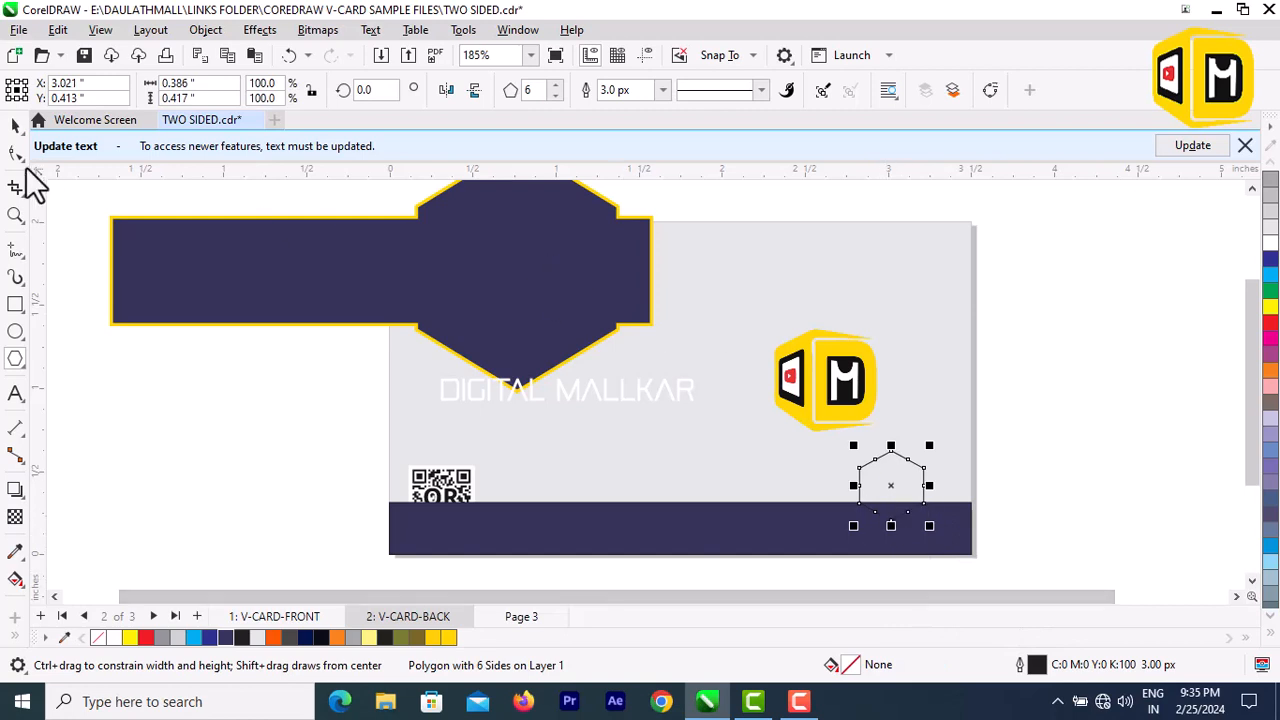
{"action": "left_click", "coordinate": [15, 125]}
{"action": "left_click", "coordinate": [254, 614]}
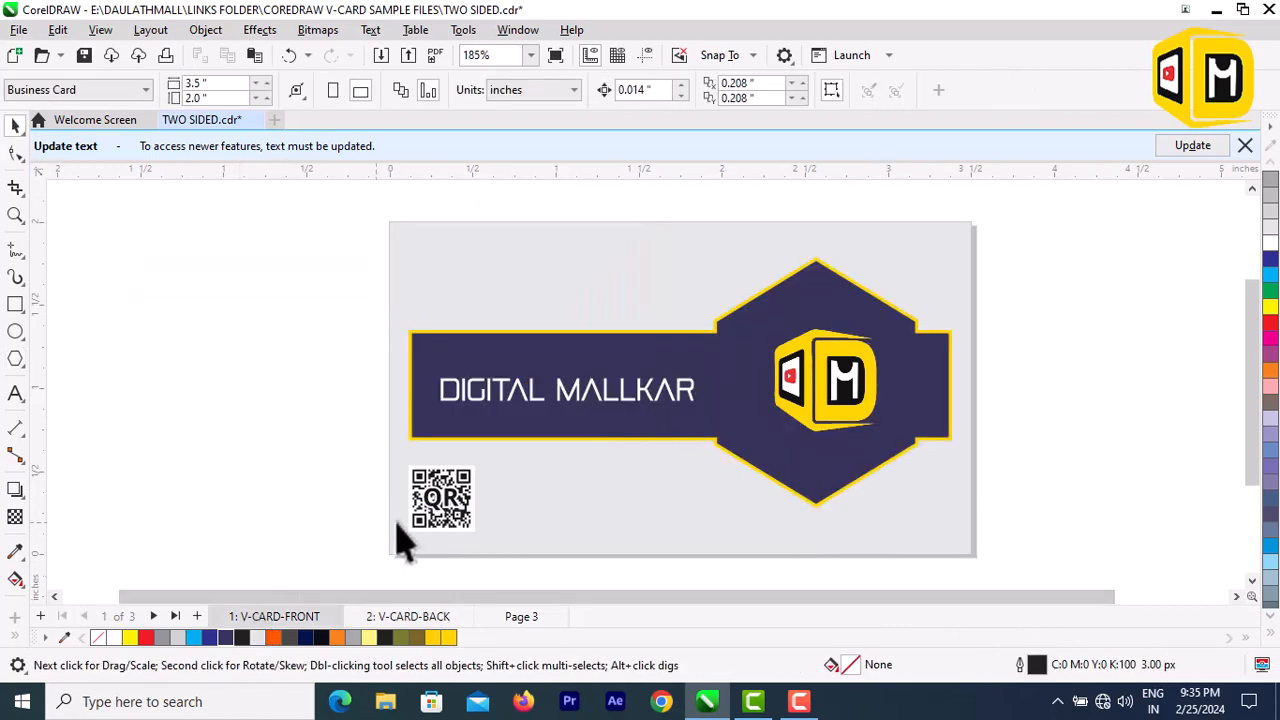
{"action": "left_click", "coordinate": [368, 618]}
- Move the hexagon to the left end of the bottom strip in place of the QR code, and delete the QR code
{"action": "left_click", "coordinate": [914, 471]}
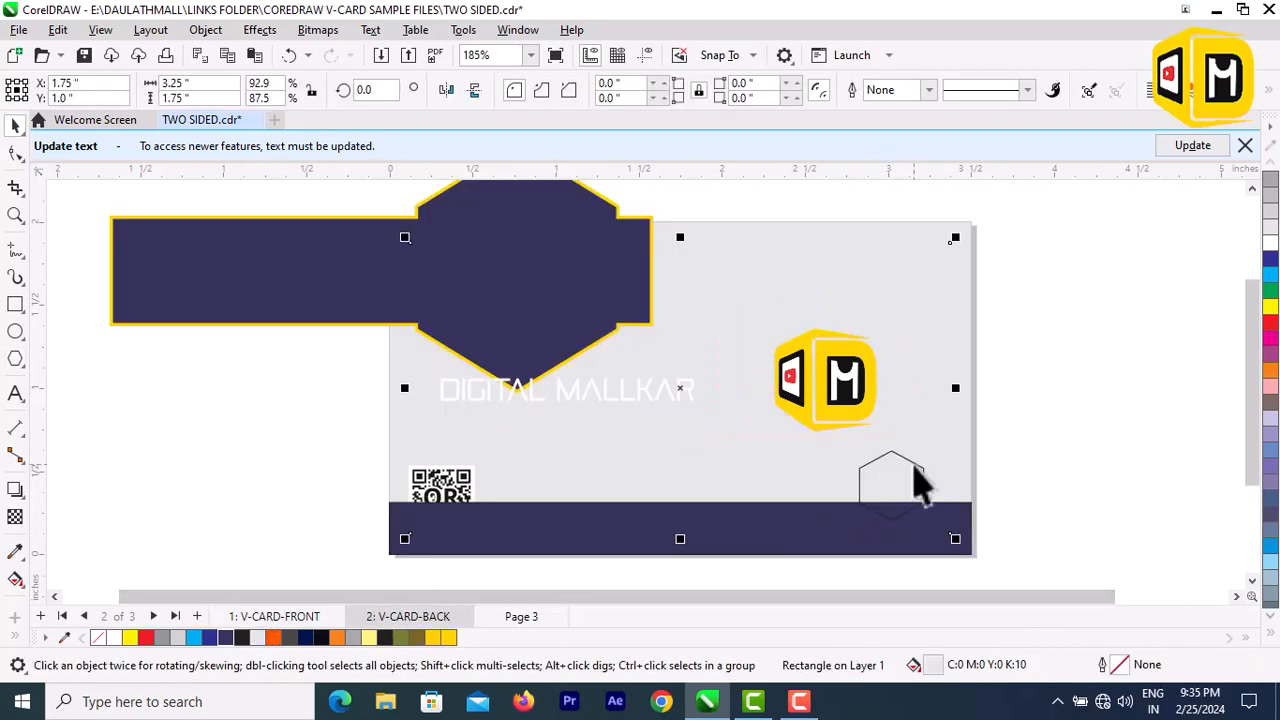
{"action": "left_click", "coordinate": [916, 470]}
{"action": "left_click_drag", "start_coordinate": [916, 470], "coordinate": [646, 482]}
{"action": "left_click", "coordinate": [472, 483]}
{"action": "left_click", "coordinate": [470, 474]}
{"action": "left_click", "coordinate": [618, 487]}
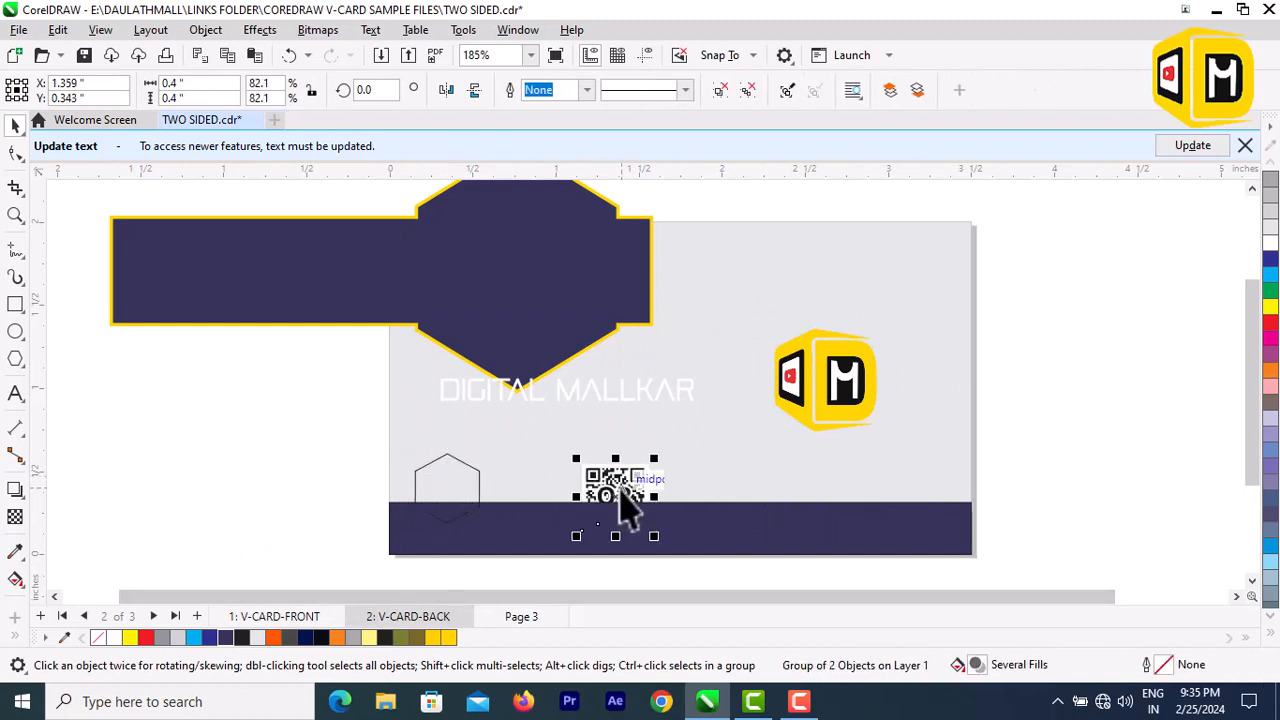
{"action": "key", "text": "Delete"}
- Enlarge the hexagon to about 0.48 by 0.519 inch and copy the indigo fill of the band-and-hexagon shape onto it
{"action": "left_click", "coordinate": [479, 503]}
{"action": "left_click_drag", "start_coordinate": [490, 446], "coordinate": [528, 432]}
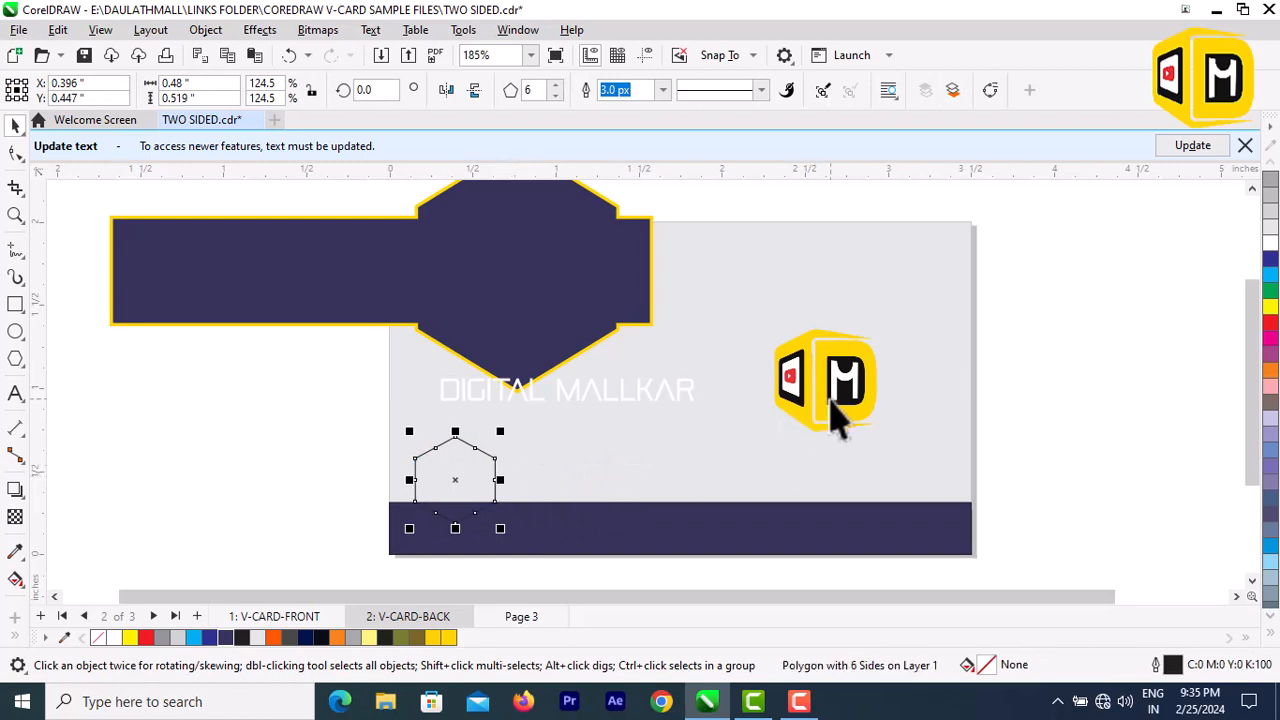
{"action": "left_click", "coordinate": [831, 400]}
{"action": "left_click", "coordinate": [491, 492]}
{"action": "left_click_drag", "start_coordinate": [524, 300], "coordinate": [500, 480]}
{"action": "left_click", "coordinate": [566, 533]}
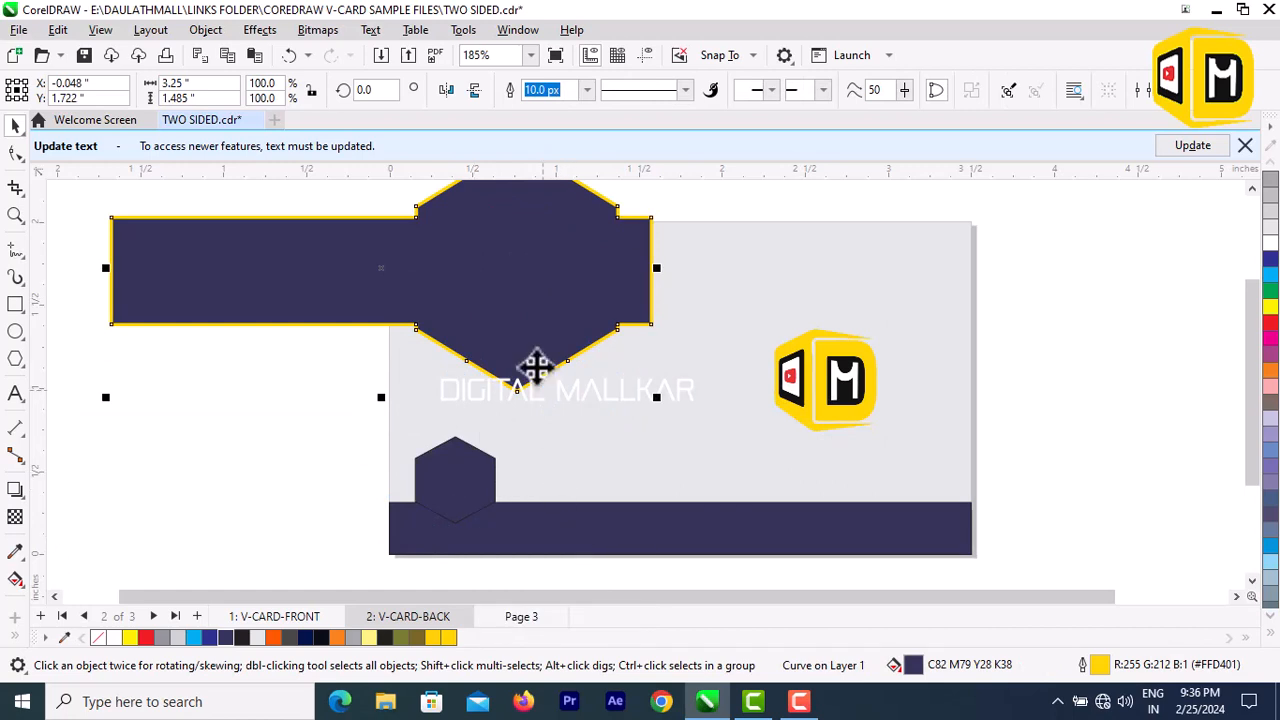
- Delete the band-and-hexagon shape from the V-CARD-BACK page and shift the small hexagon right to about X 0.514 inch
{"action": "left_click", "coordinate": [512, 270]}
{"action": "key", "text": "Delete"}
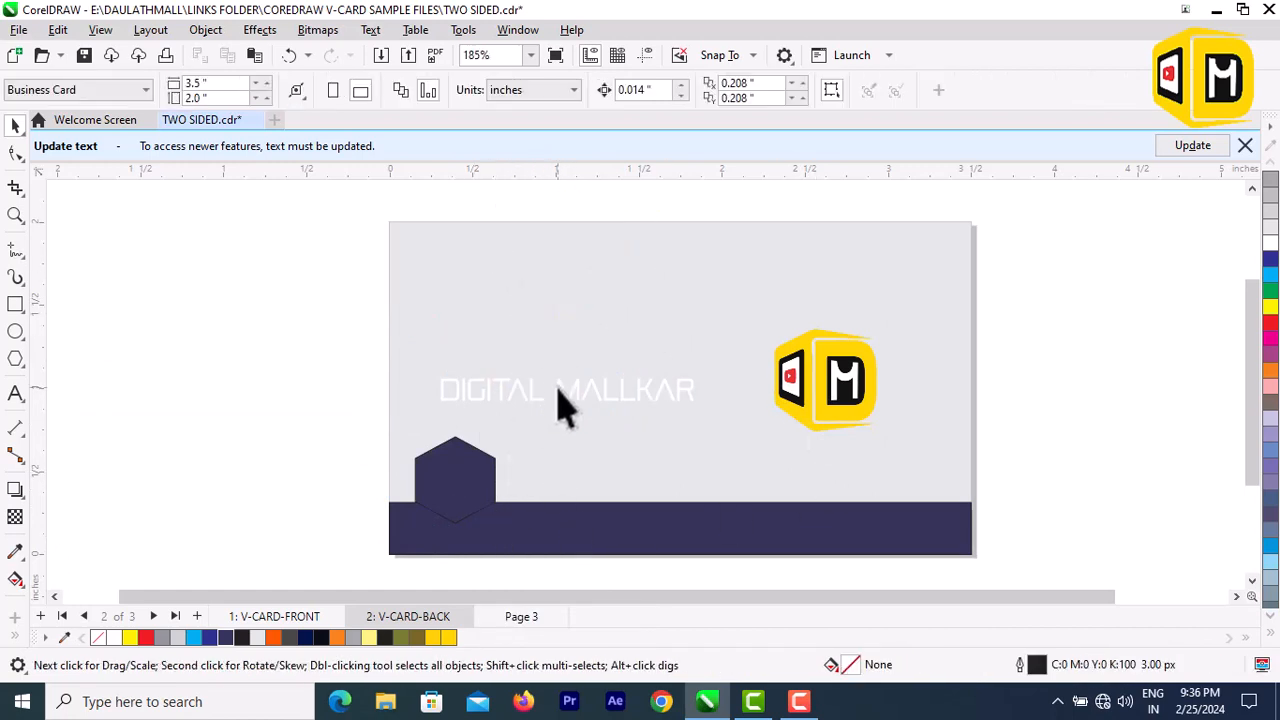
{"action": "left_click", "coordinate": [466, 471]}
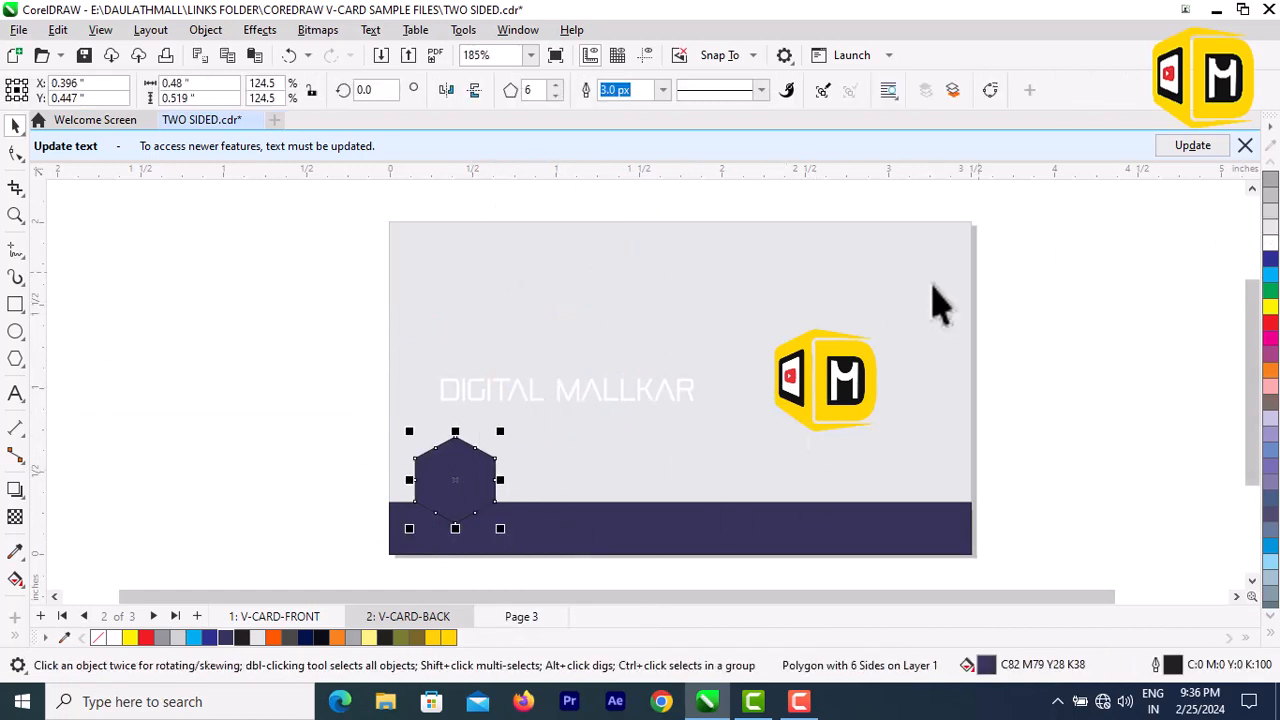
{"action": "left_click", "coordinate": [1270, 638]}
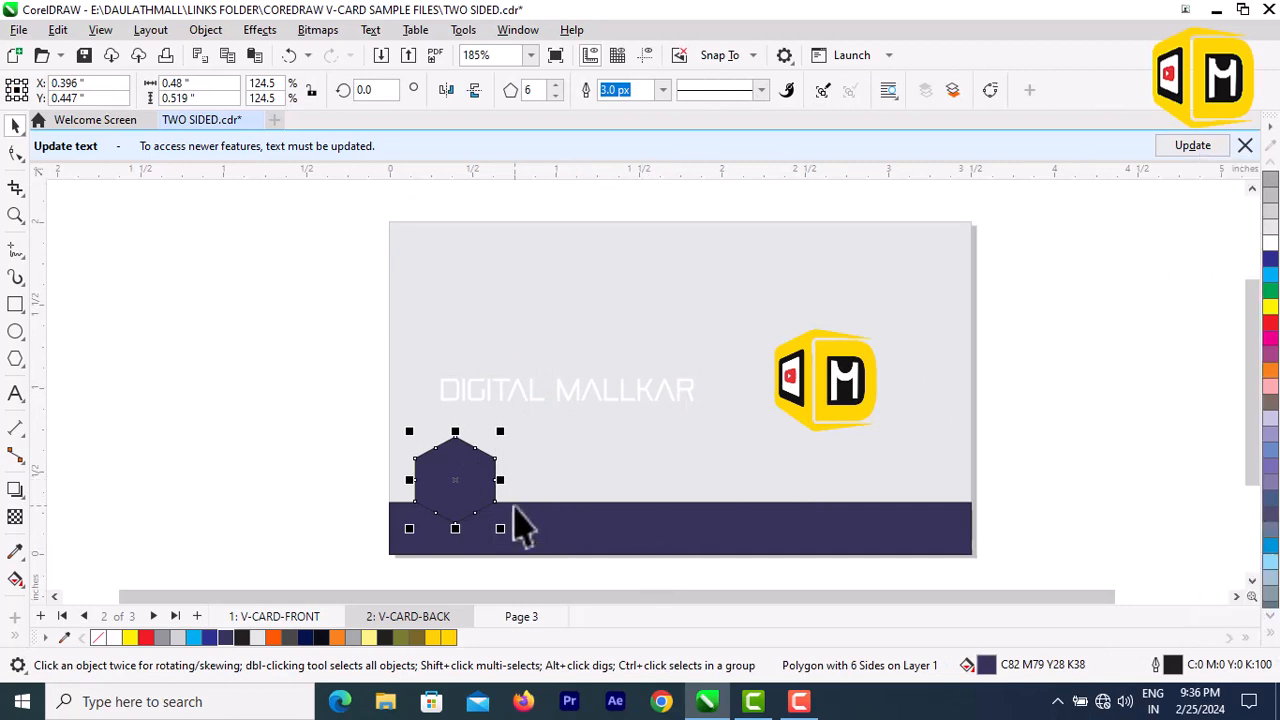
{"action": "scroll", "coordinate": [514, 523], "scroll_direction": "up", "scroll_amount": 3}
{"action": "left_click_drag", "start_coordinate": [434, 424], "coordinate": [472, 427]}
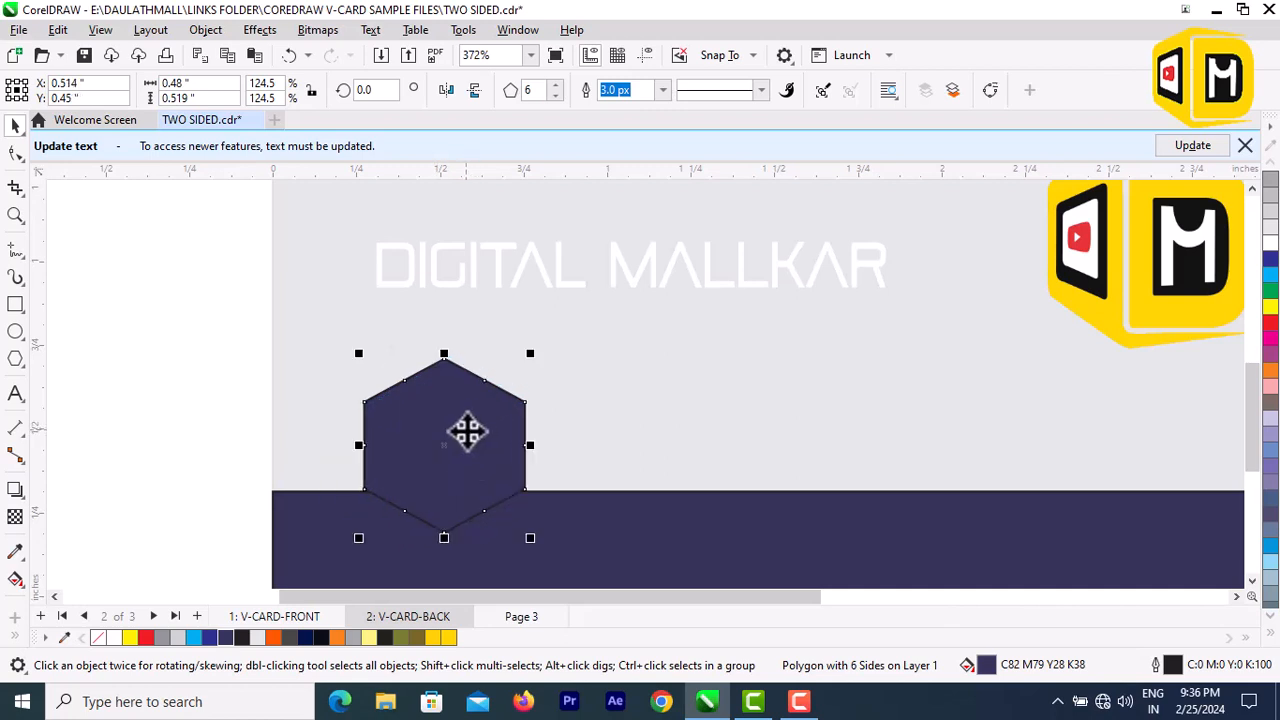
{"action": "scroll", "coordinate": [448, 432], "scroll_direction": "down", "scroll_amount": 2}
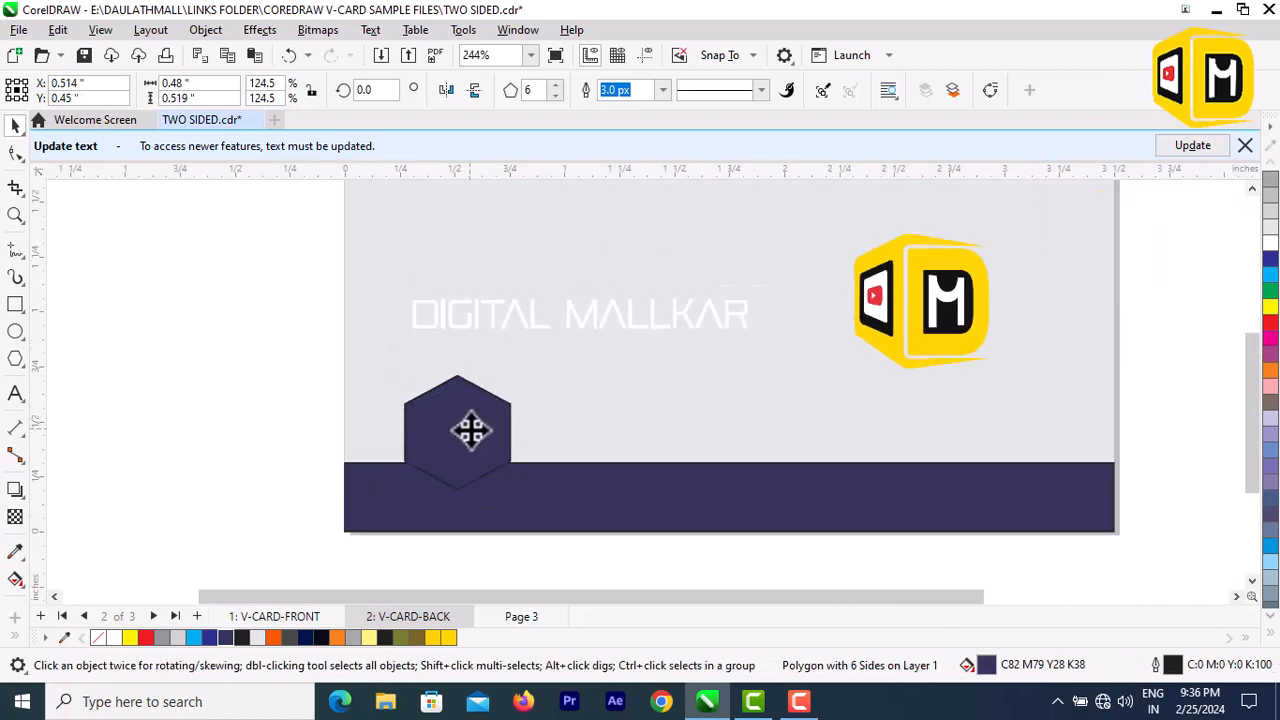
- Compare with the V-CARD-FRONT page, and nudge the hexagon on V-CARD-BACK down to Y 0.394 inch
{"action": "left_click", "coordinate": [267, 619]}
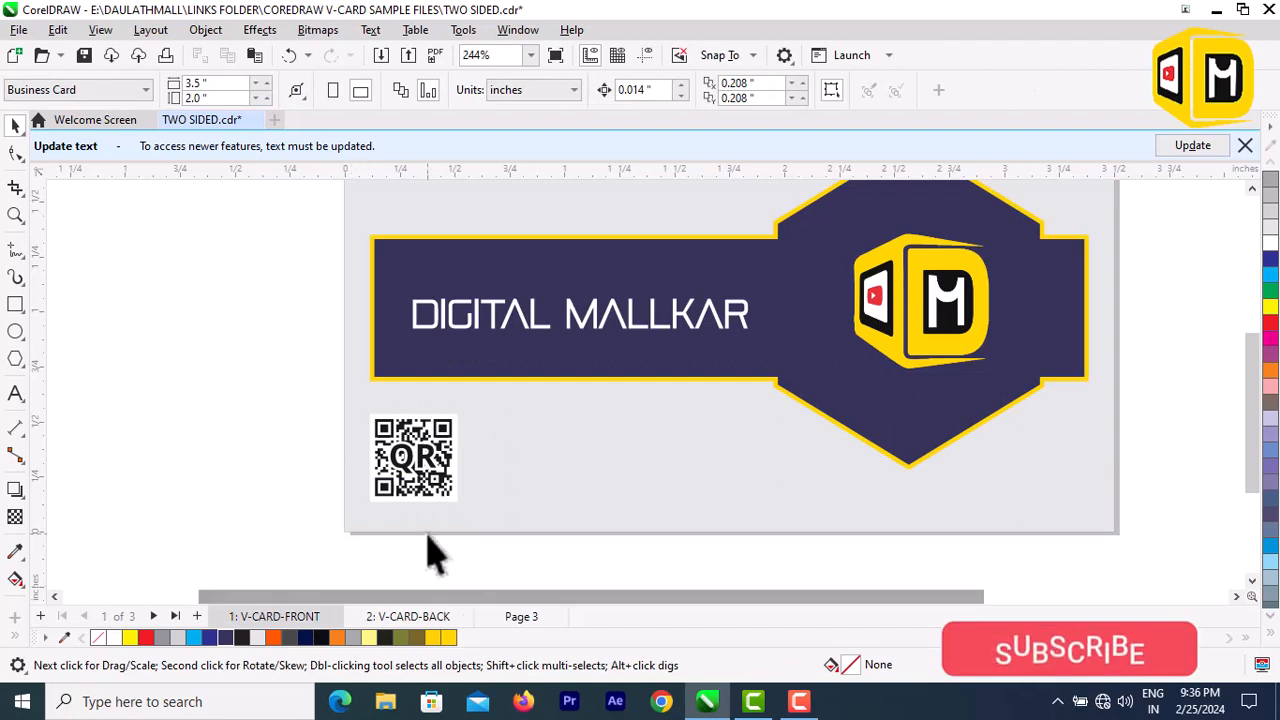
{"action": "left_click", "coordinate": [398, 615]}
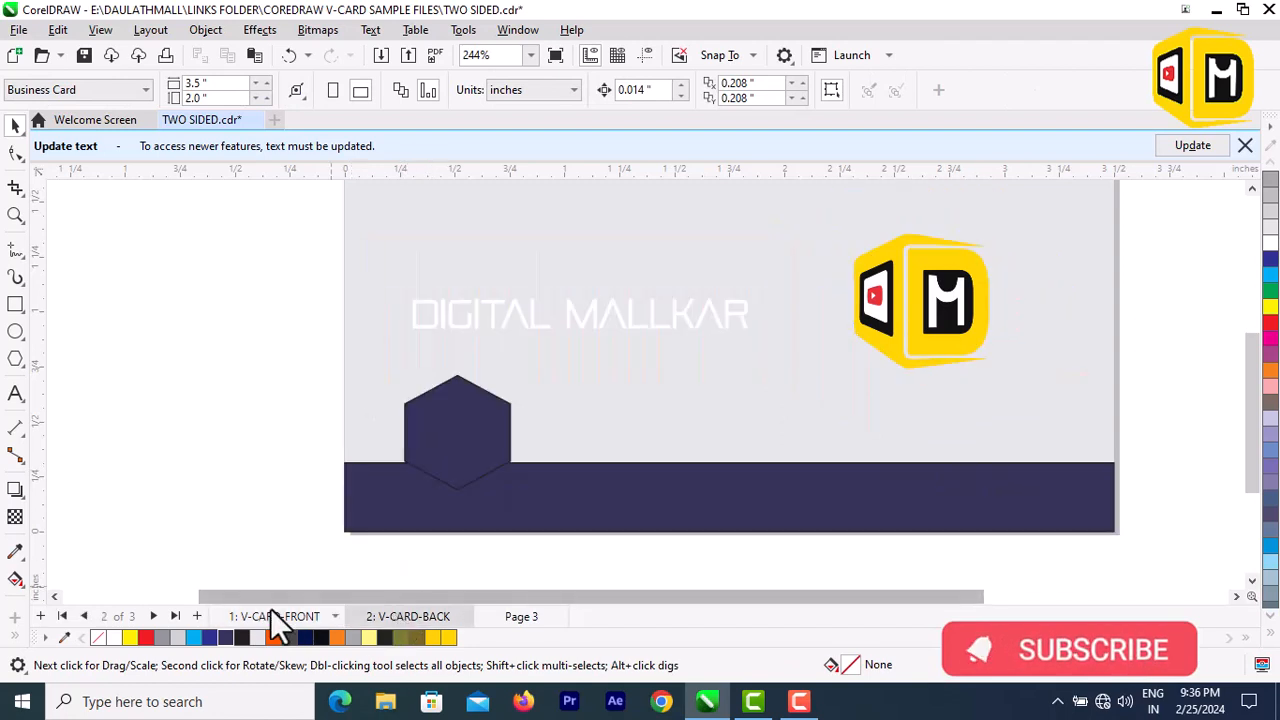
{"action": "scroll", "coordinate": [471, 470], "scroll_direction": "down", "scroll_amount": 2}
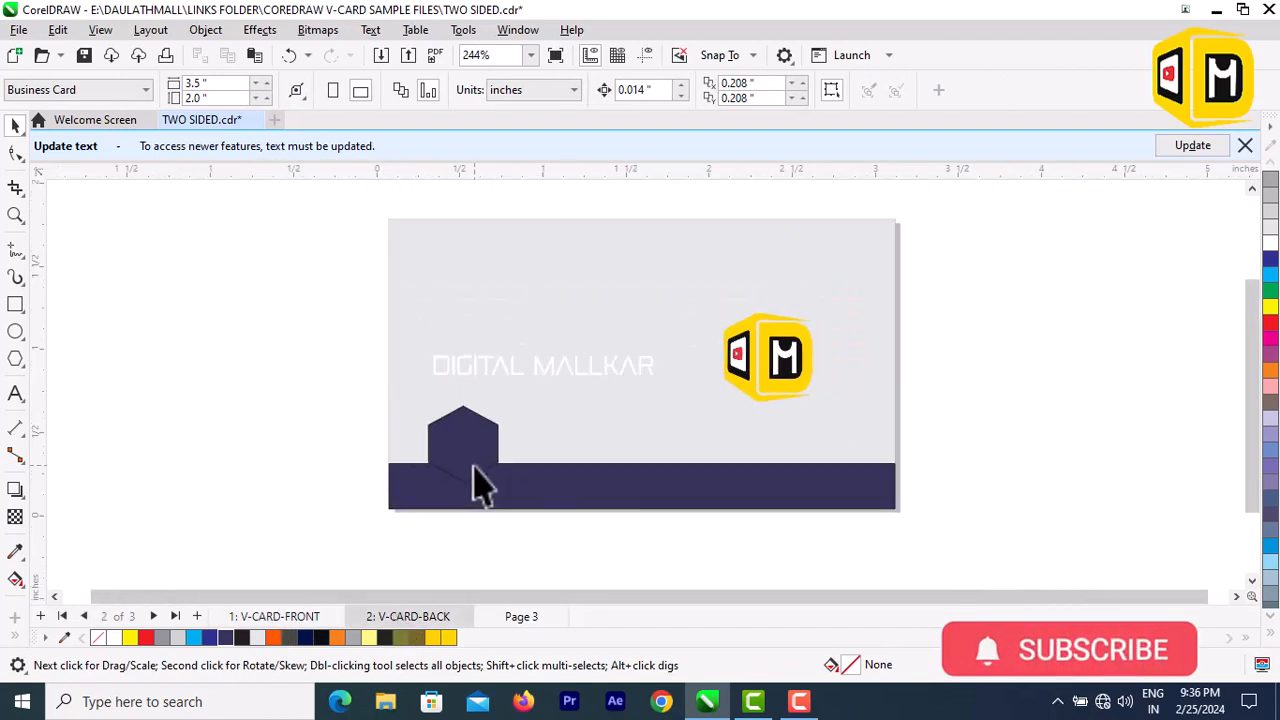
{"action": "left_click", "coordinate": [460, 450]}
{"action": "scroll", "coordinate": [463, 451], "scroll_direction": "up", "scroll_amount": 5}
{"action": "left_click_drag", "start_coordinate": [480, 465], "coordinate": [466, 412]}
{"action": "key", "text": "Down"}
{"action": "key", "text": "Down"}
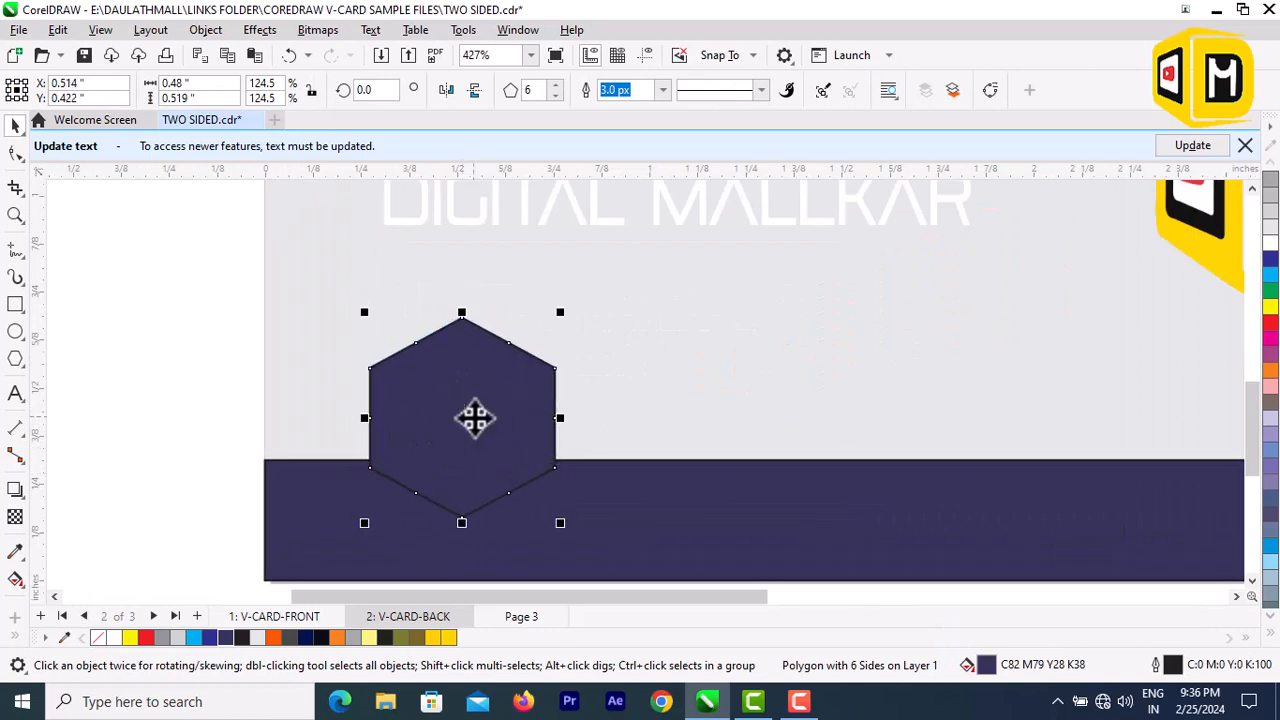
- Weld the hexagon and the bottom strip into one shape
{"action": "left_click", "coordinate": [640, 500]}
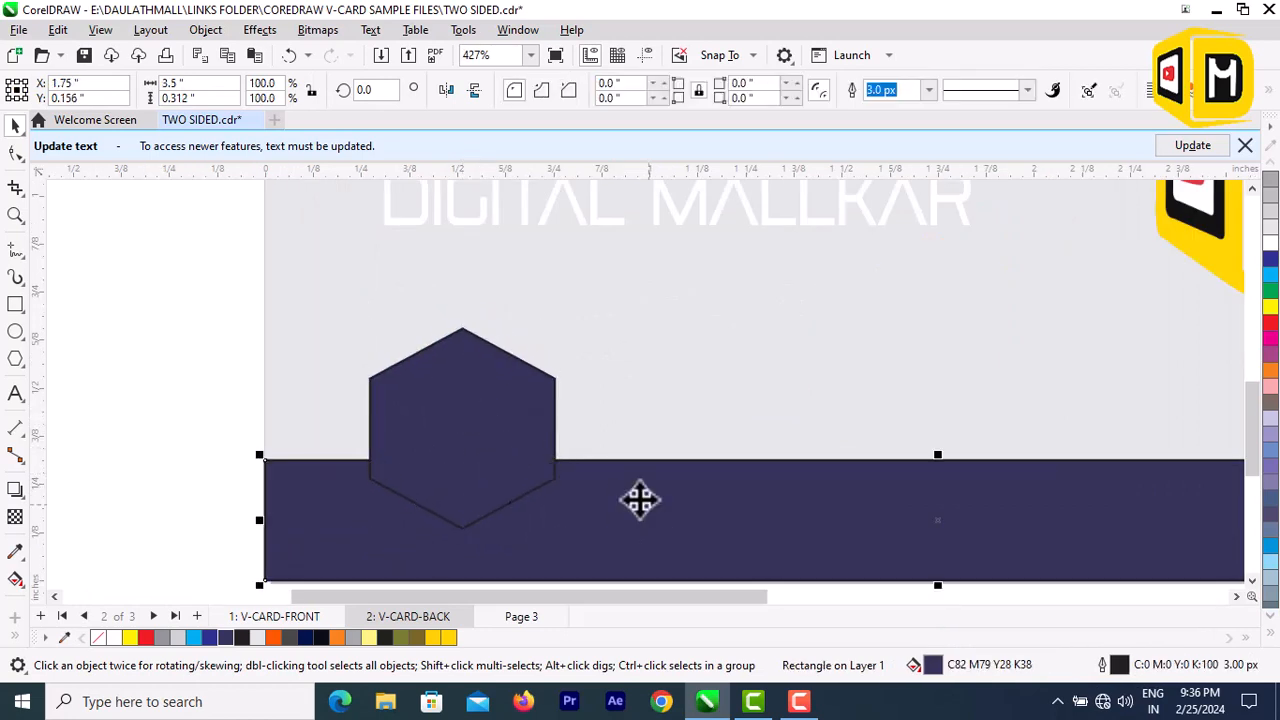
{"action": "scroll", "coordinate": [478, 420], "scroll_direction": "down", "scroll_amount": 2}
{"action": "left_click", "coordinate": [494, 432]}
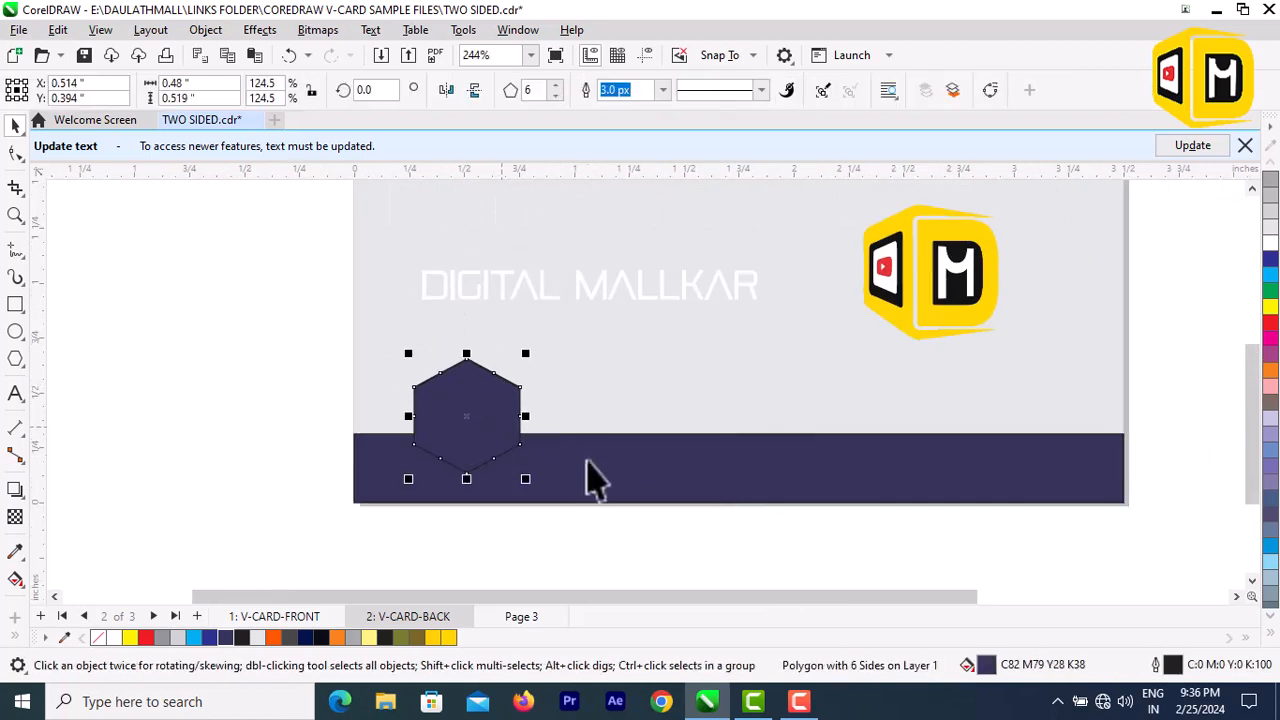
{"action": "left_click", "coordinate": [598, 461], "text": "shift"}
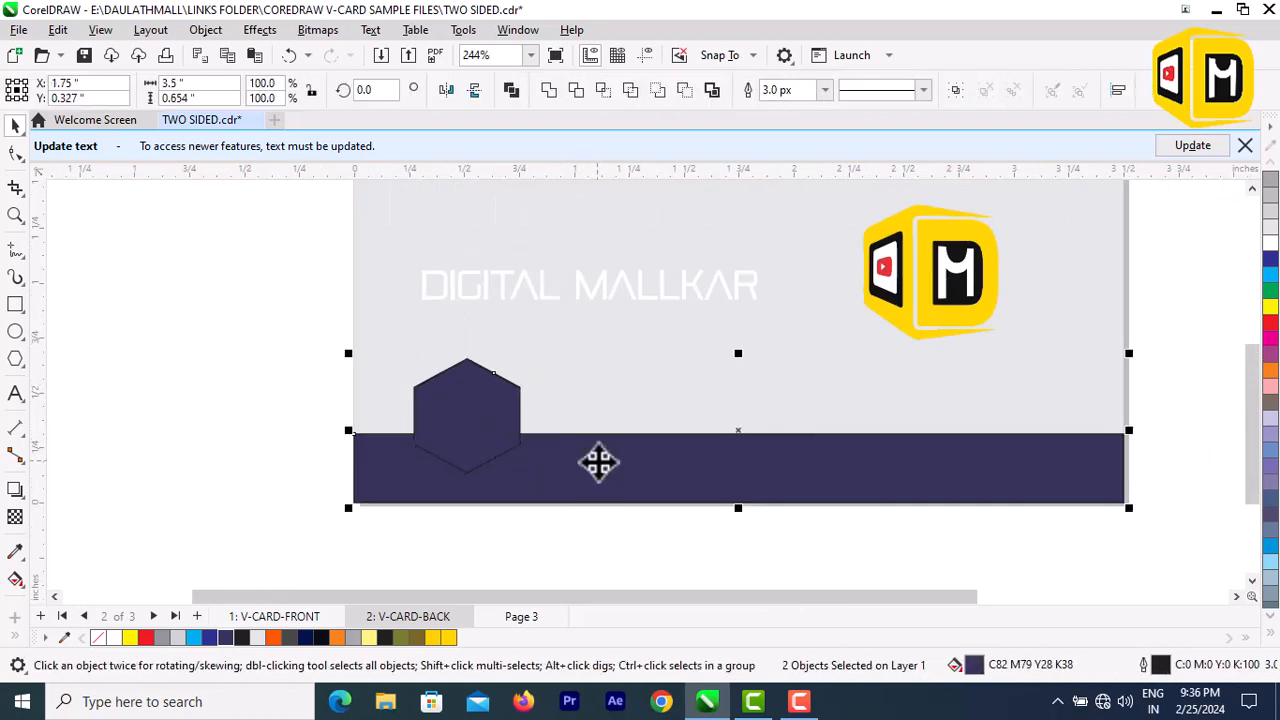
{"action": "left_click", "coordinate": [556, 92]}
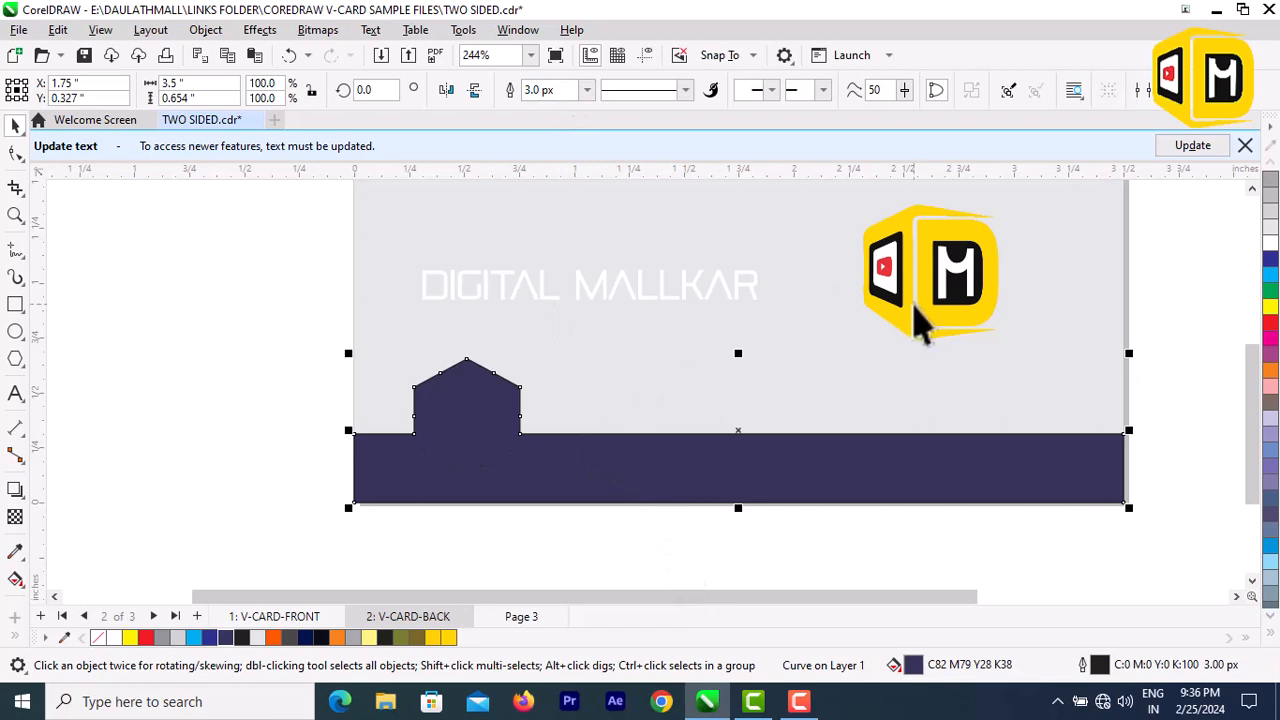
- Set the welded strip's outline width to 5.0 px, and open the Outline Pen settings without applying further changes
{"action": "left_click", "coordinate": [585, 90]}
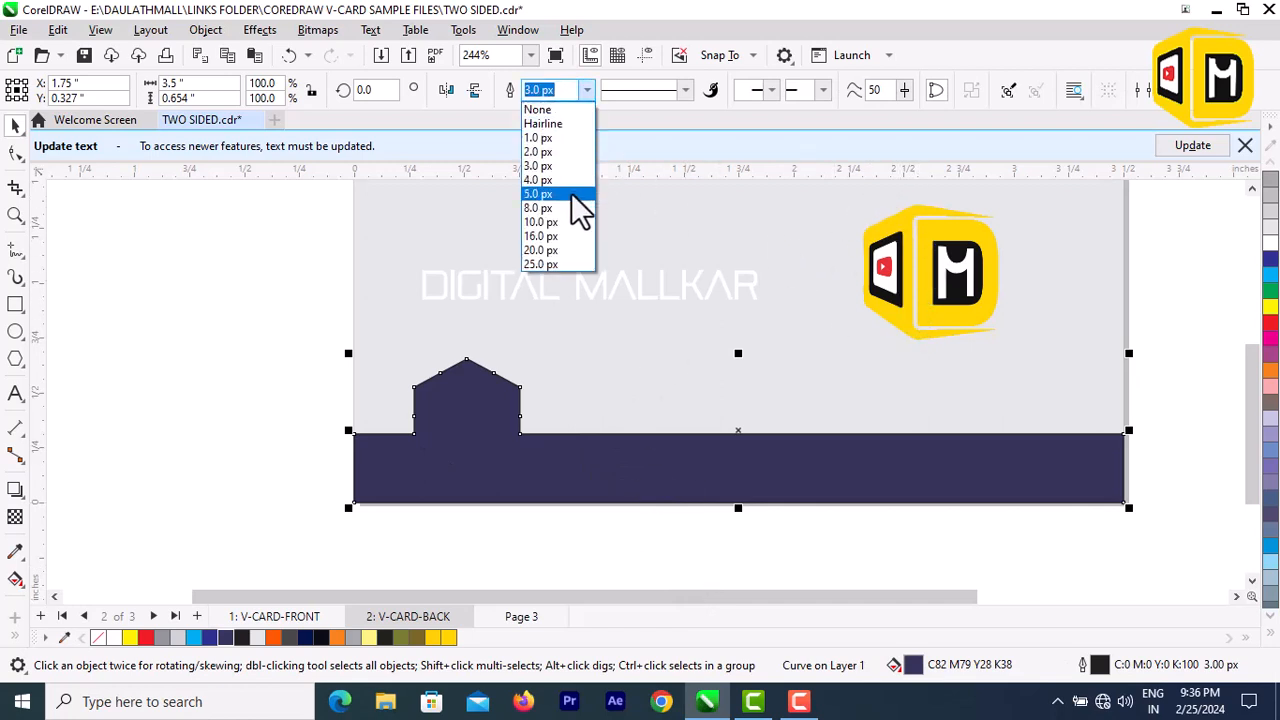
{"action": "left_click", "coordinate": [572, 193]}
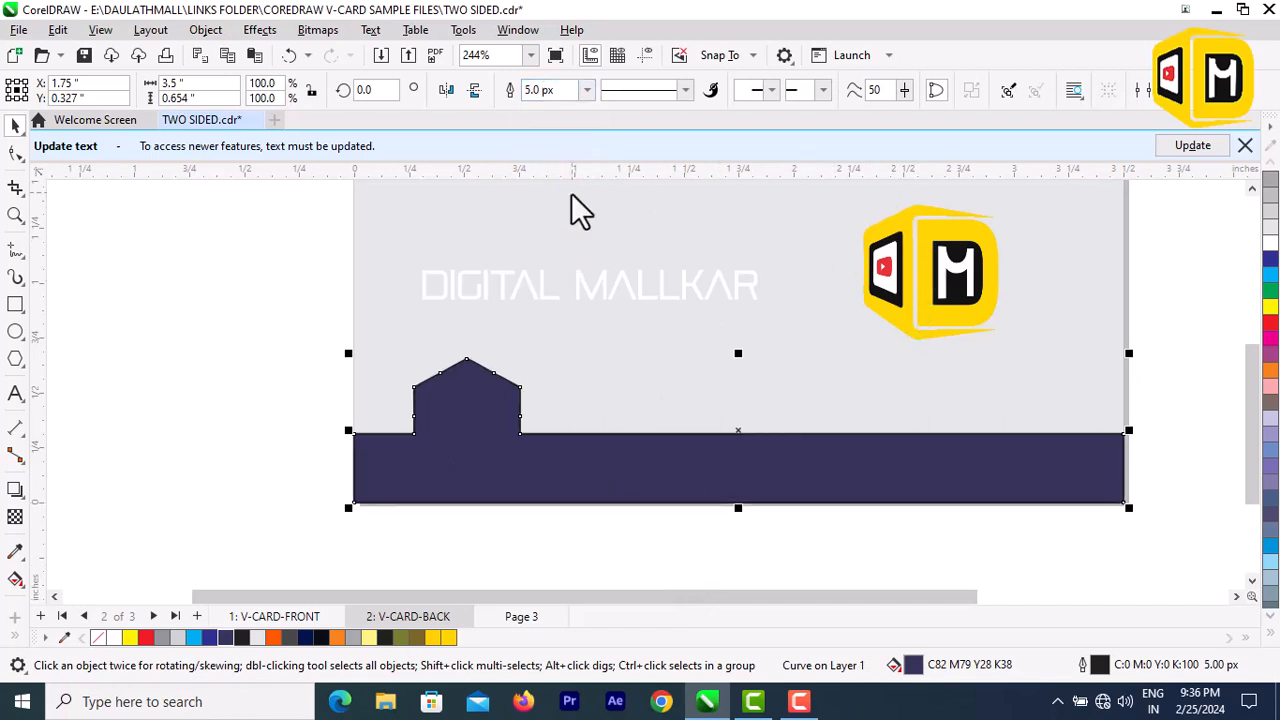
{"action": "double_click", "coordinate": [1098, 667]}
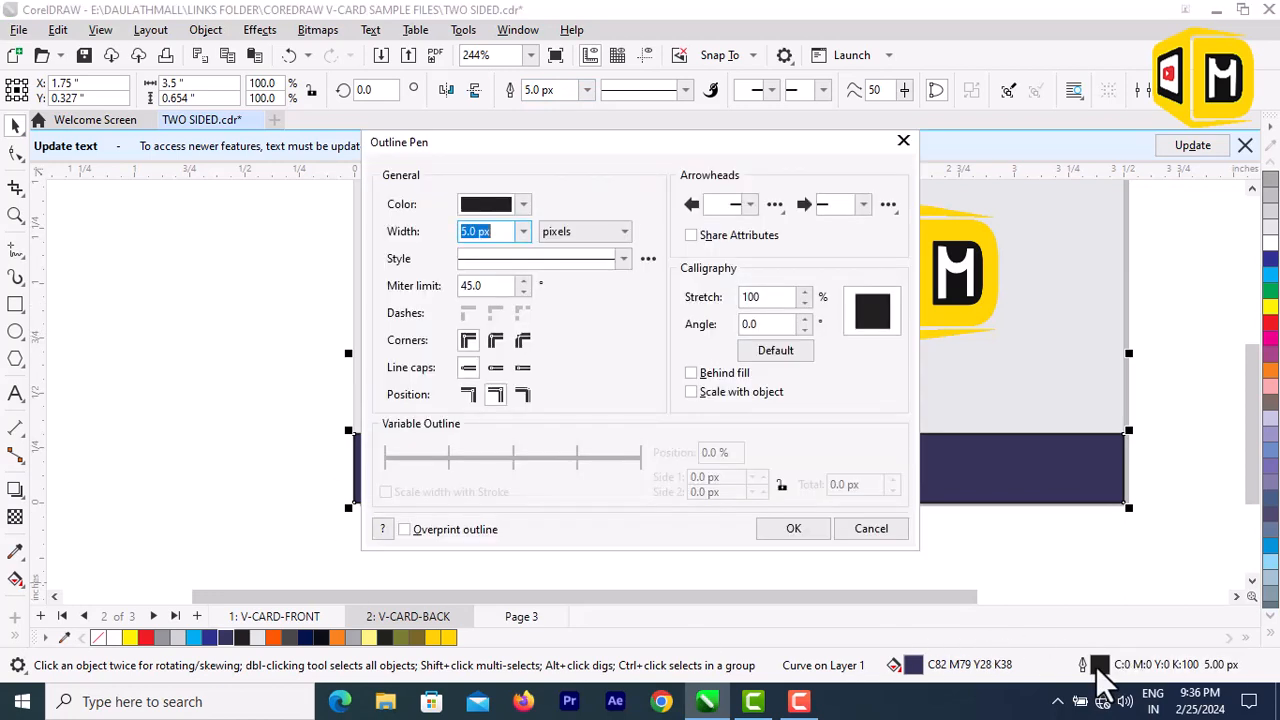
{"action": "left_click_drag", "start_coordinate": [551, 157], "coordinate": [273, 150]}
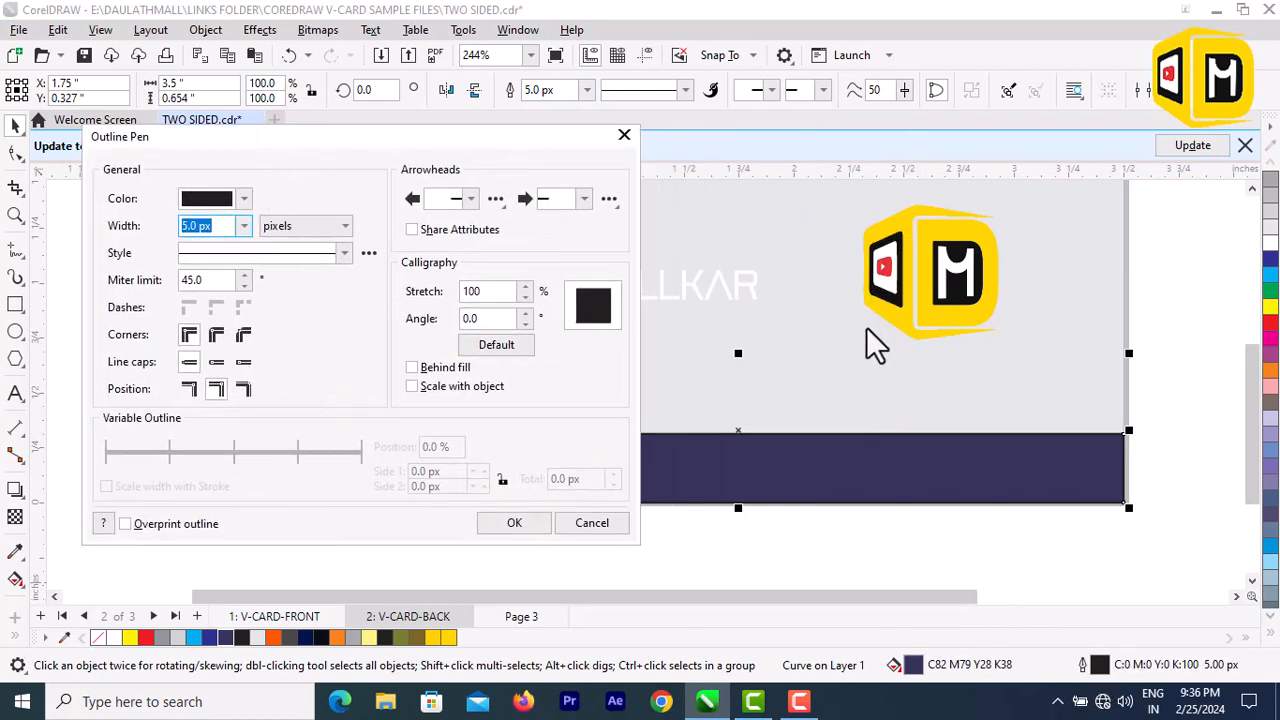
{"action": "left_click", "coordinate": [619, 531]}
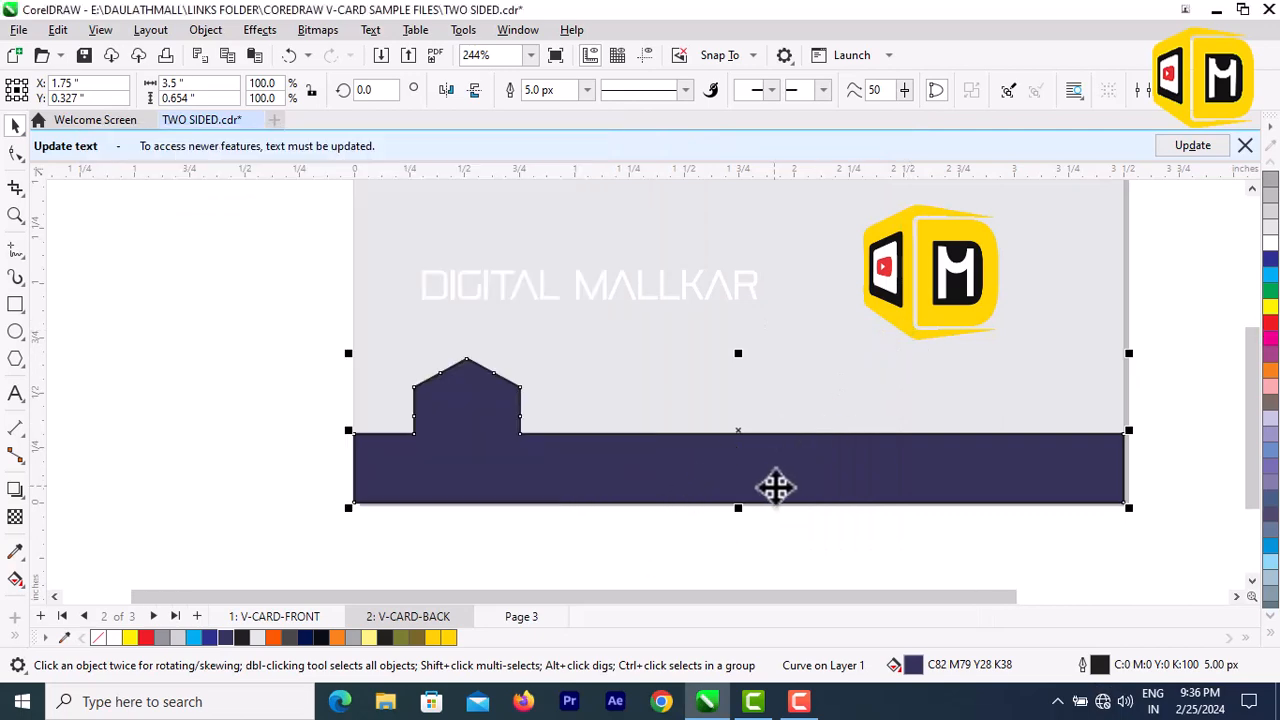
{"action": "scroll", "coordinate": [774, 486], "scroll_direction": "down", "scroll_amount": 1}
{"action": "scroll", "coordinate": [795, 455], "scroll_direction": "up", "scroll_amount": 2}
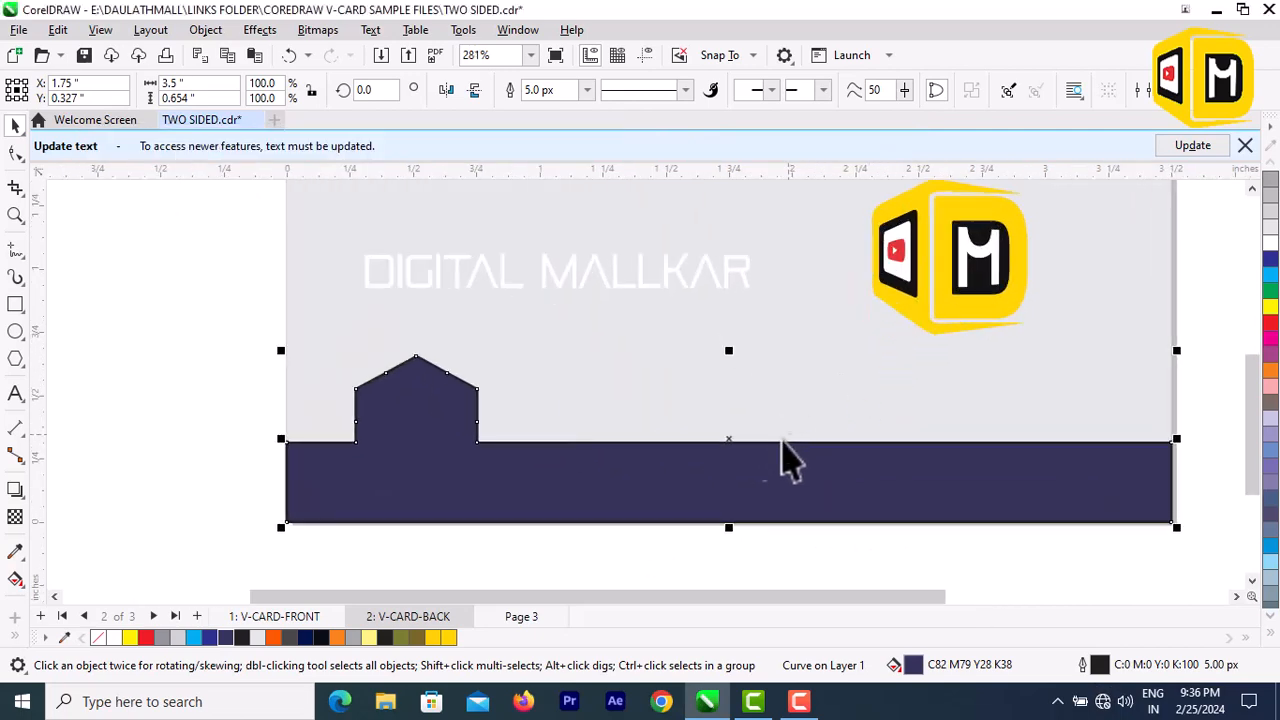
- Copy the band-and-hexagon shape from V-CARD-FRONT onto V-CARD-BACK, placing it beside the card and scaling it to about 2.13 by 0.973 inch
{"action": "left_click", "coordinate": [321, 618]}
{"action": "scroll", "coordinate": [745, 340], "scroll_direction": "down", "scroll_amount": 2}
{"action": "left_click", "coordinate": [740, 340]}
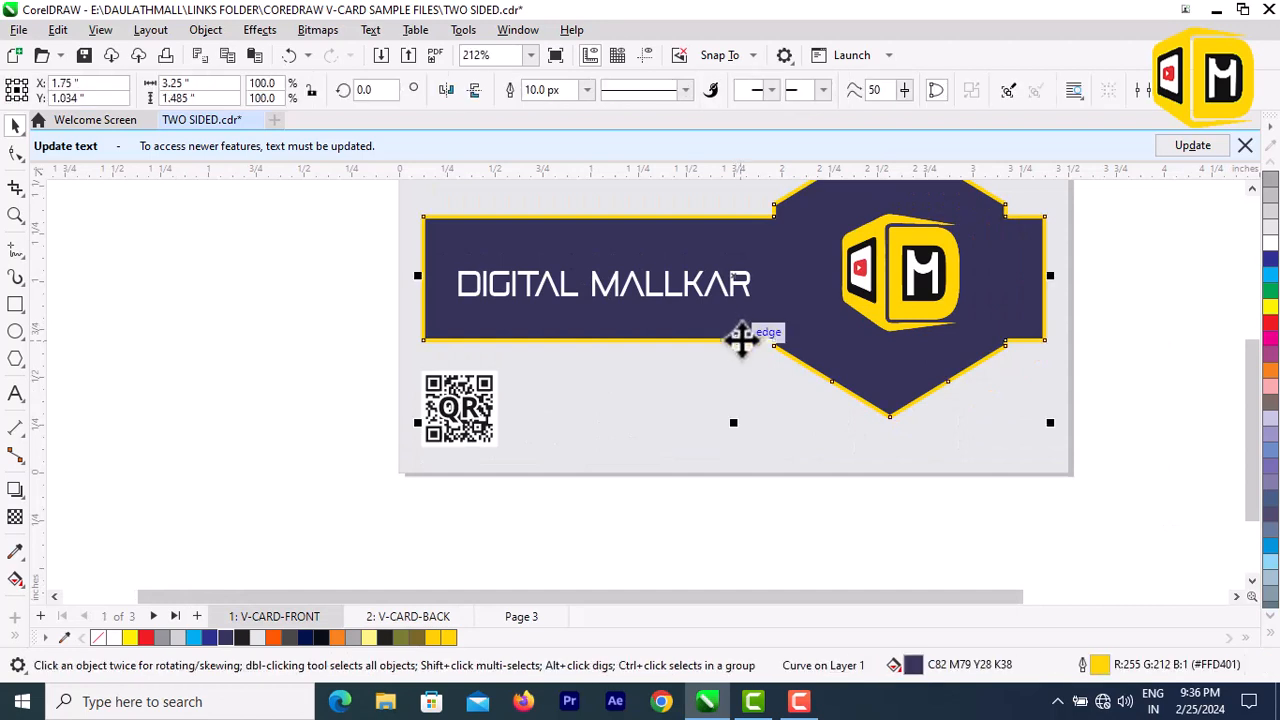
{"action": "left_click", "coordinate": [388, 614]}
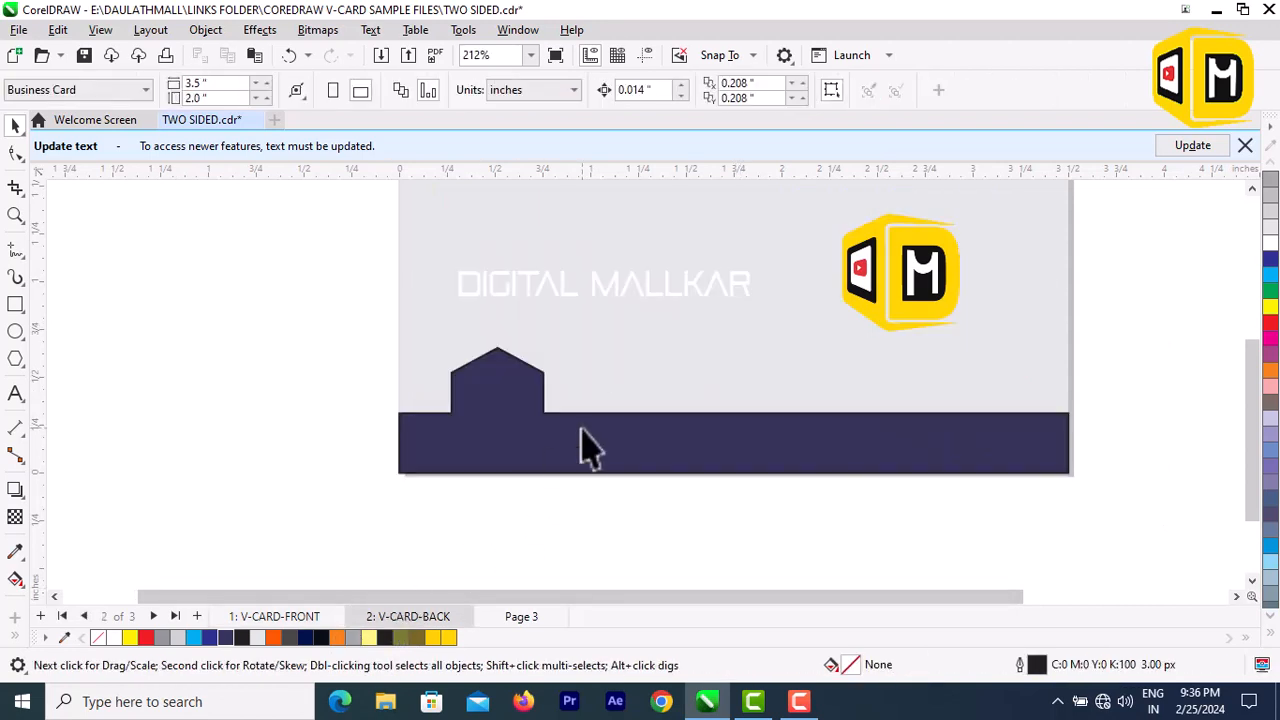
{"action": "key", "text": "ctrl+v"}
{"action": "scroll", "coordinate": [660, 400], "scroll_direction": "down", "scroll_amount": 3}
{"action": "left_click_drag", "start_coordinate": [548, 322], "coordinate": [99, 263]}
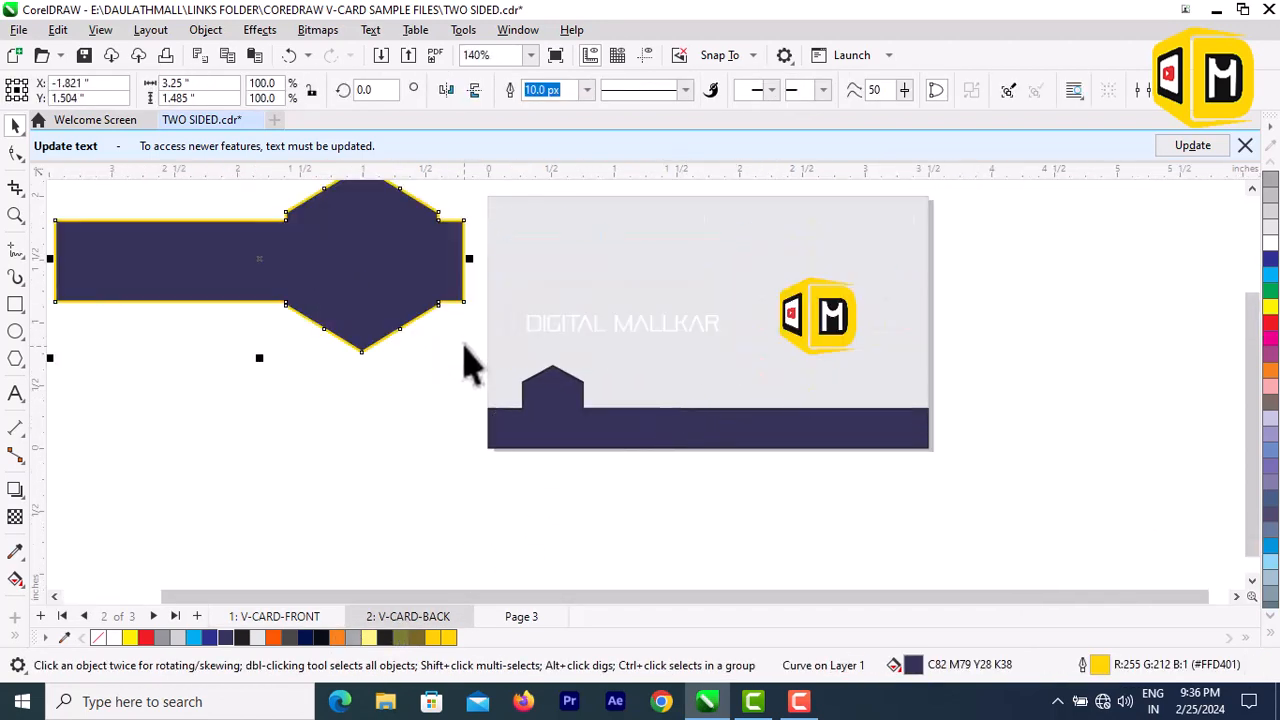
{"action": "left_click_drag", "start_coordinate": [470, 357], "coordinate": [325, 297]}
- Copy the yellow outline of the pasted band-and-hexagon shape onto the welded bottom strip
{"action": "left_click_drag", "start_coordinate": [263, 249], "coordinate": [727, 427]}
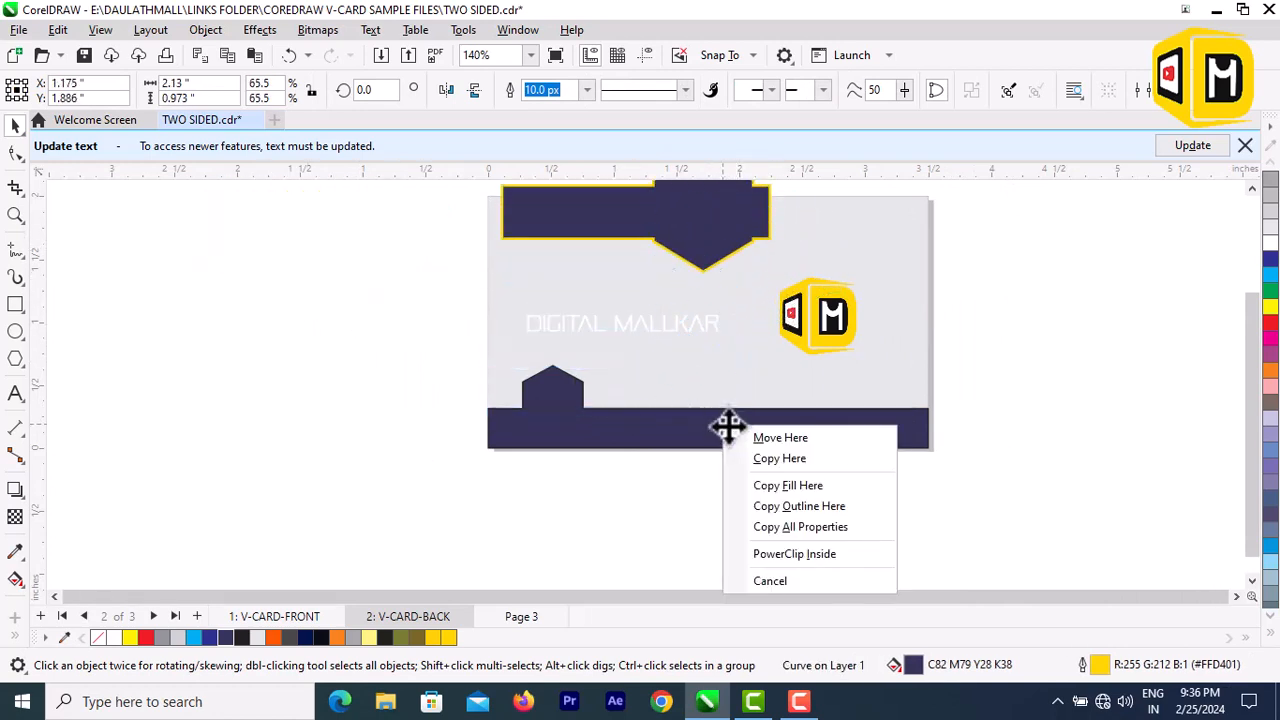
{"action": "left_click", "coordinate": [795, 507]}
{"action": "left_click", "coordinate": [823, 534]}
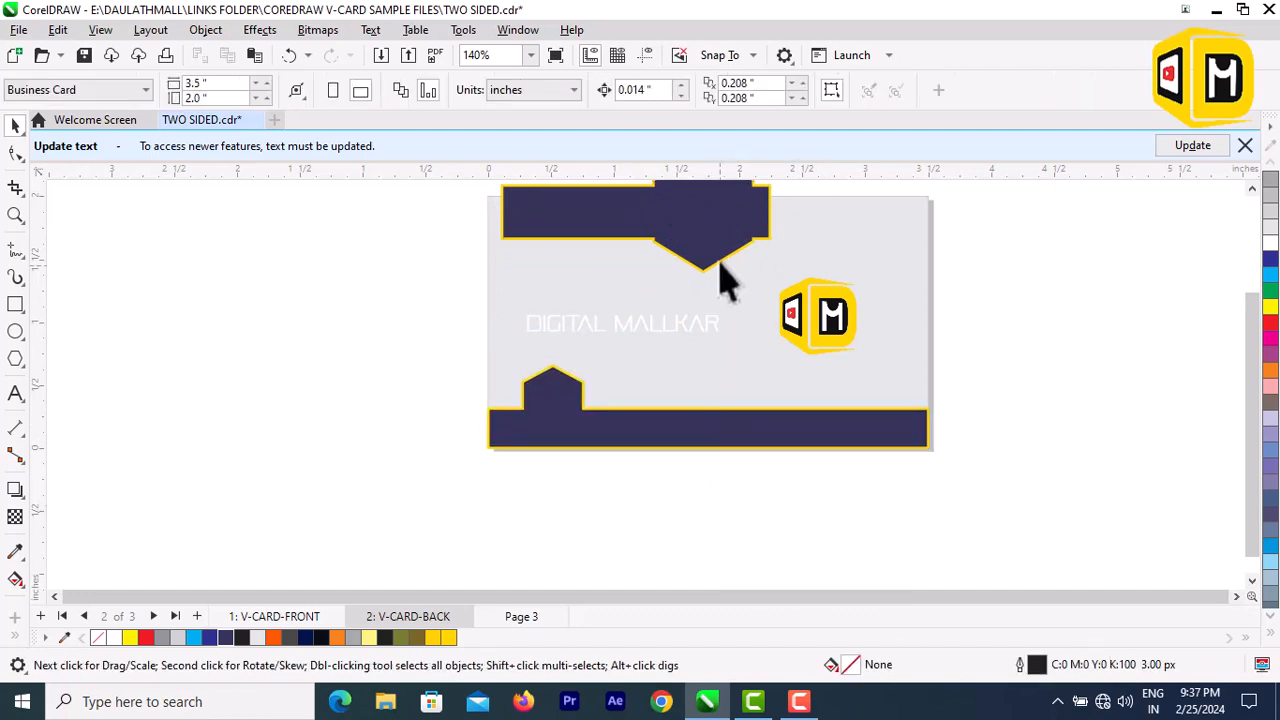
- Delete the pasted band-and-hexagon shape from the V-CARD-BACK page
{"action": "left_click", "coordinate": [758, 246]}
{"action": "left_click", "coordinate": [757, 250], "text": "shift"}
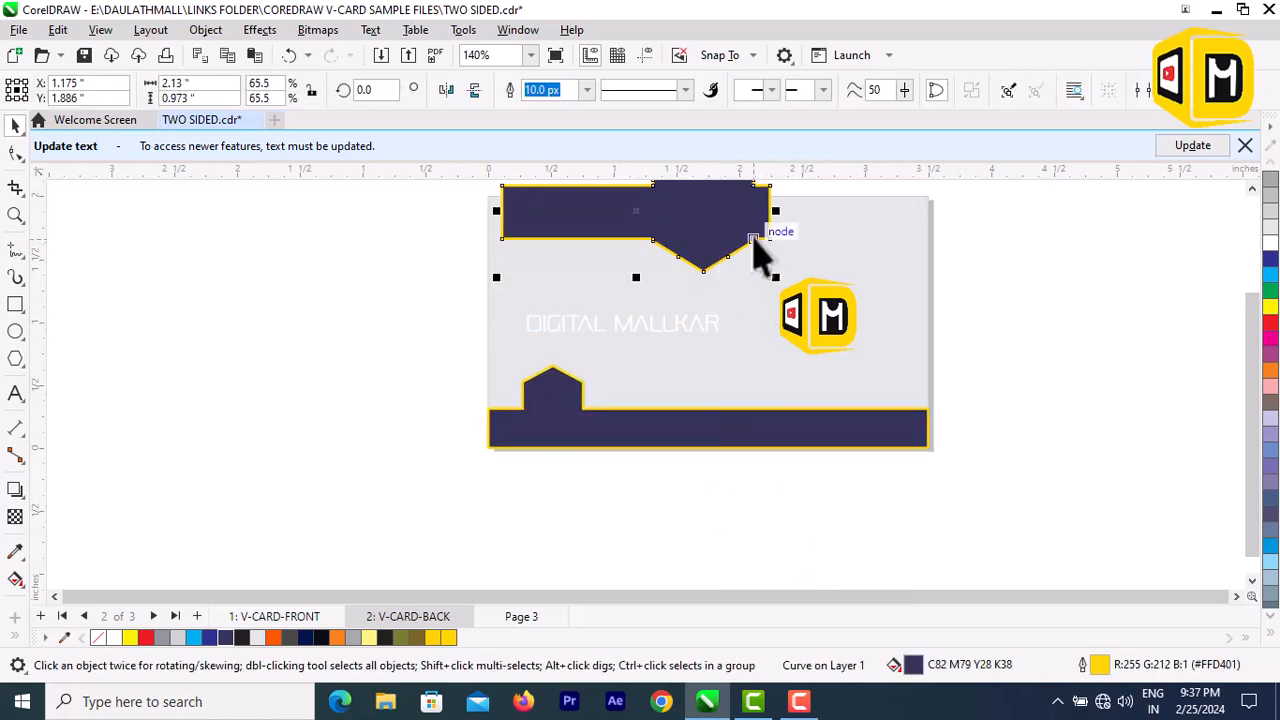
{"action": "key", "text": "Delete"}
- Scale the logo down to about 0.247 by 0.255 inch and place it inside the small hexagon above the strip
{"action": "scroll", "coordinate": [572, 400], "scroll_direction": "up", "scroll_amount": 1}
{"action": "scroll", "coordinate": [572, 400], "scroll_direction": "up", "scroll_amount": 1}
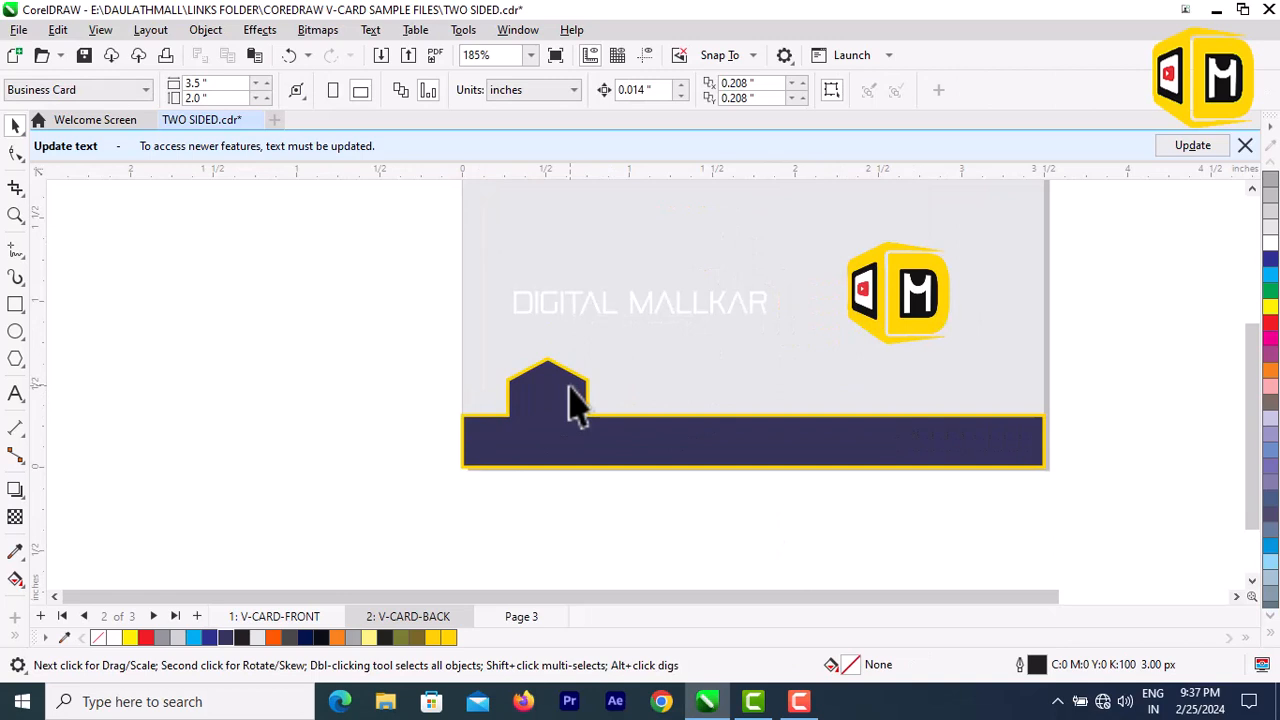
{"action": "scroll", "coordinate": [575, 403], "scroll_direction": "up", "scroll_amount": 1}
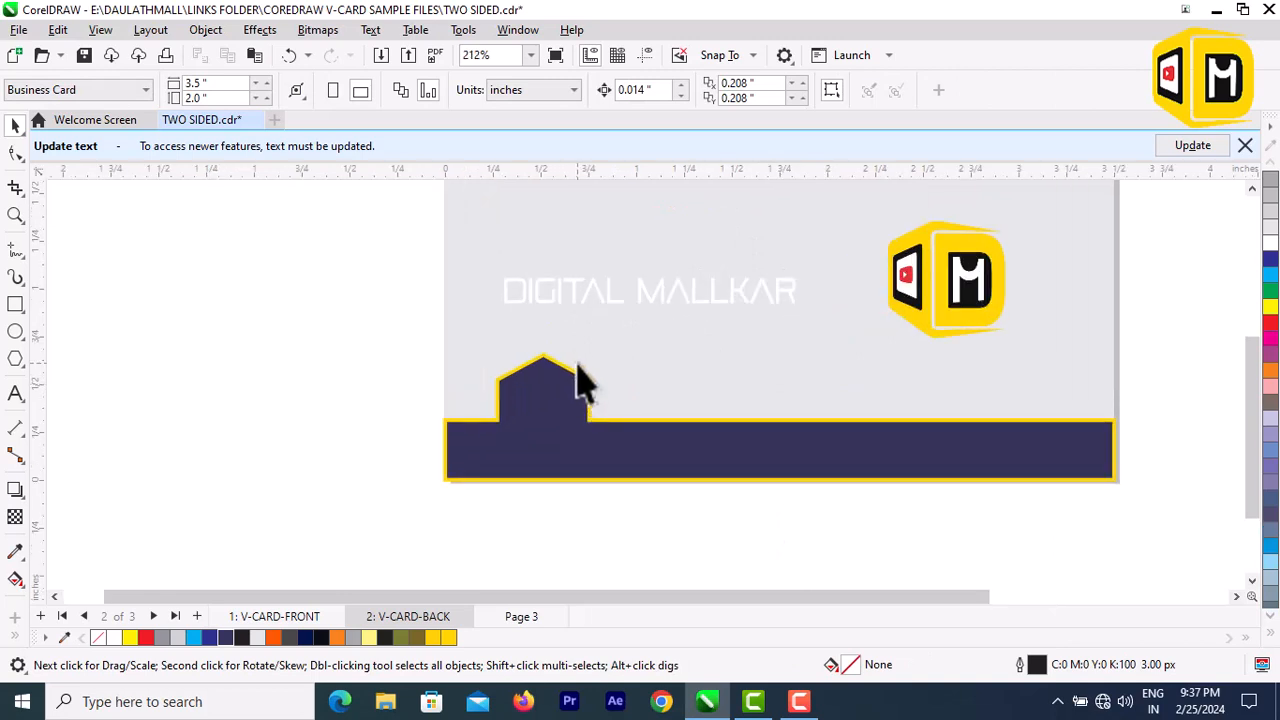
{"action": "left_click", "coordinate": [968, 318]}
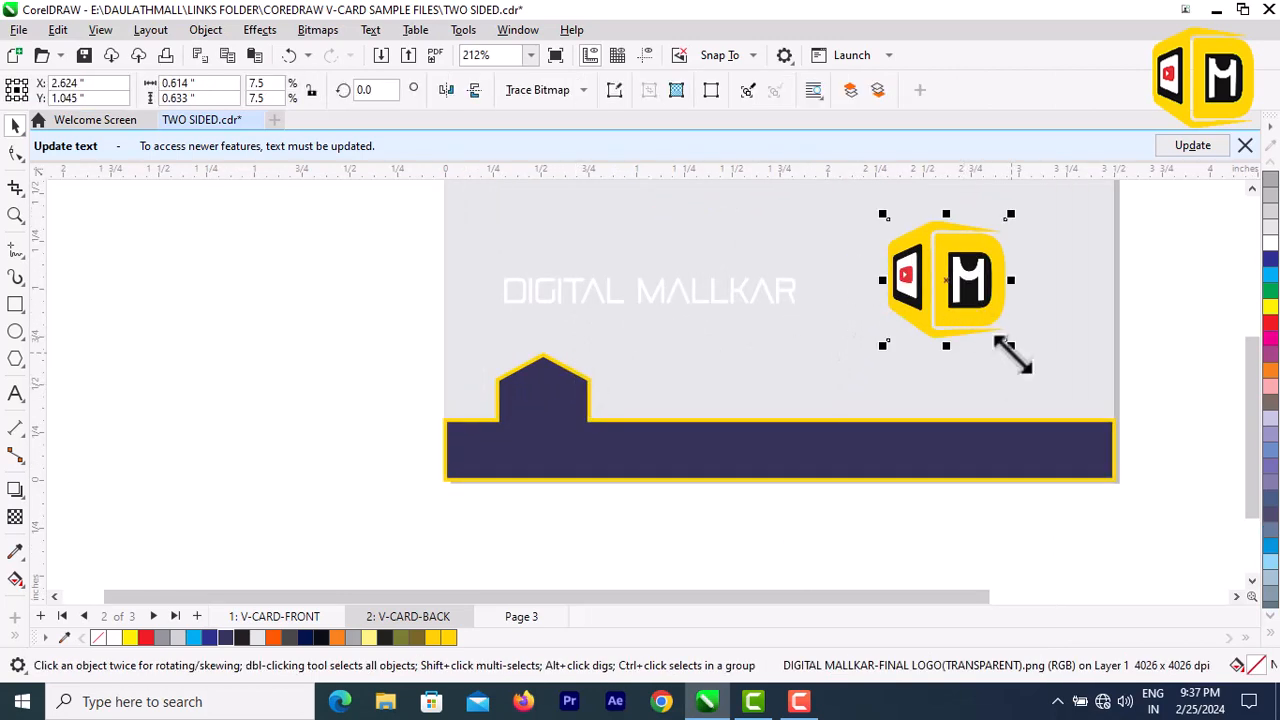
{"action": "left_click_drag", "start_coordinate": [1003, 341], "coordinate": [547, 408]}
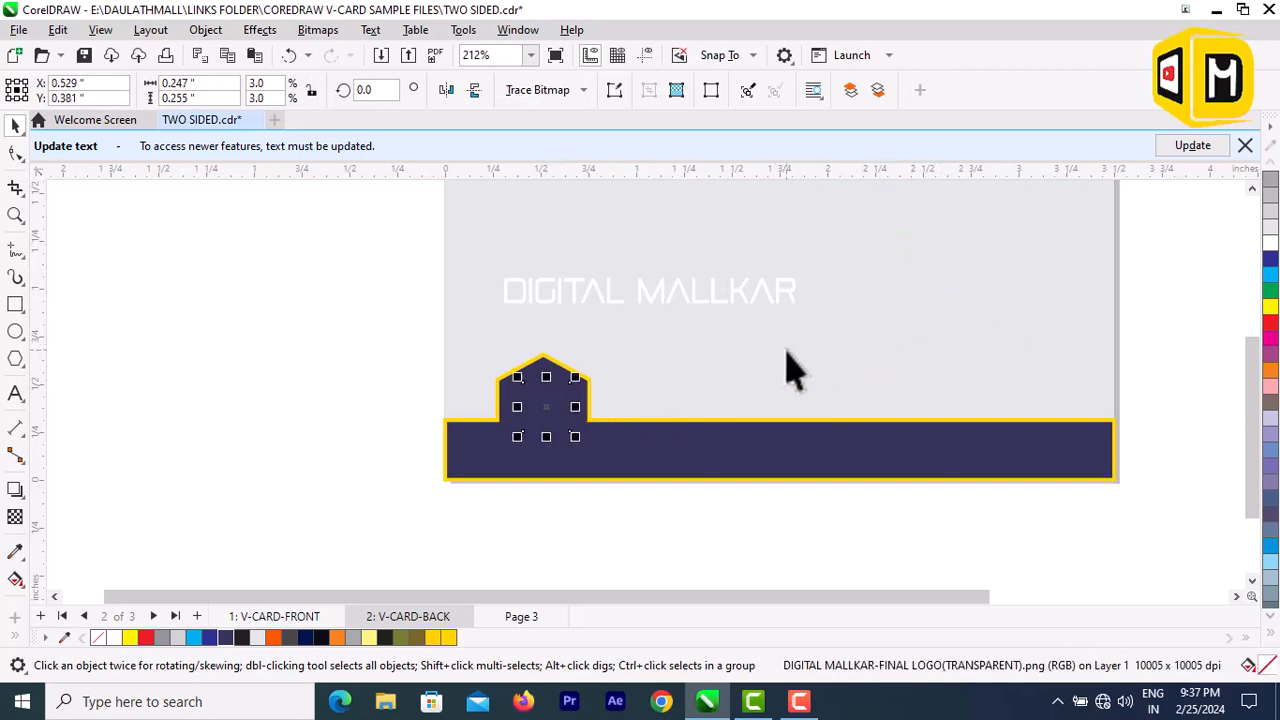
- Move the white DIGITAL MALLKAR text onto the bottom strip, near its left end beneath the logo
{"action": "left_click", "coordinate": [694, 300]}
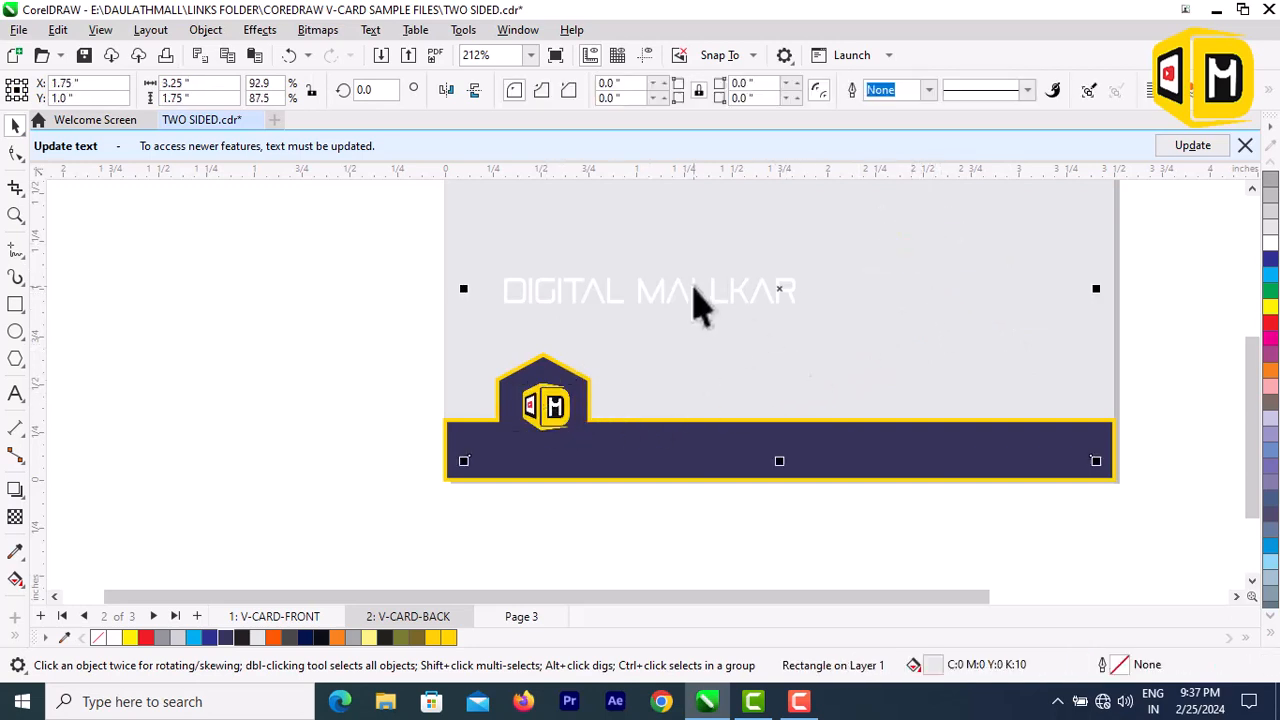
{"action": "left_click", "coordinate": [694, 286]}
{"action": "left_click_drag", "start_coordinate": [694, 286], "coordinate": [788, 446]}
{"action": "scroll", "coordinate": [784, 345], "scroll_direction": "down", "scroll_amount": 2}
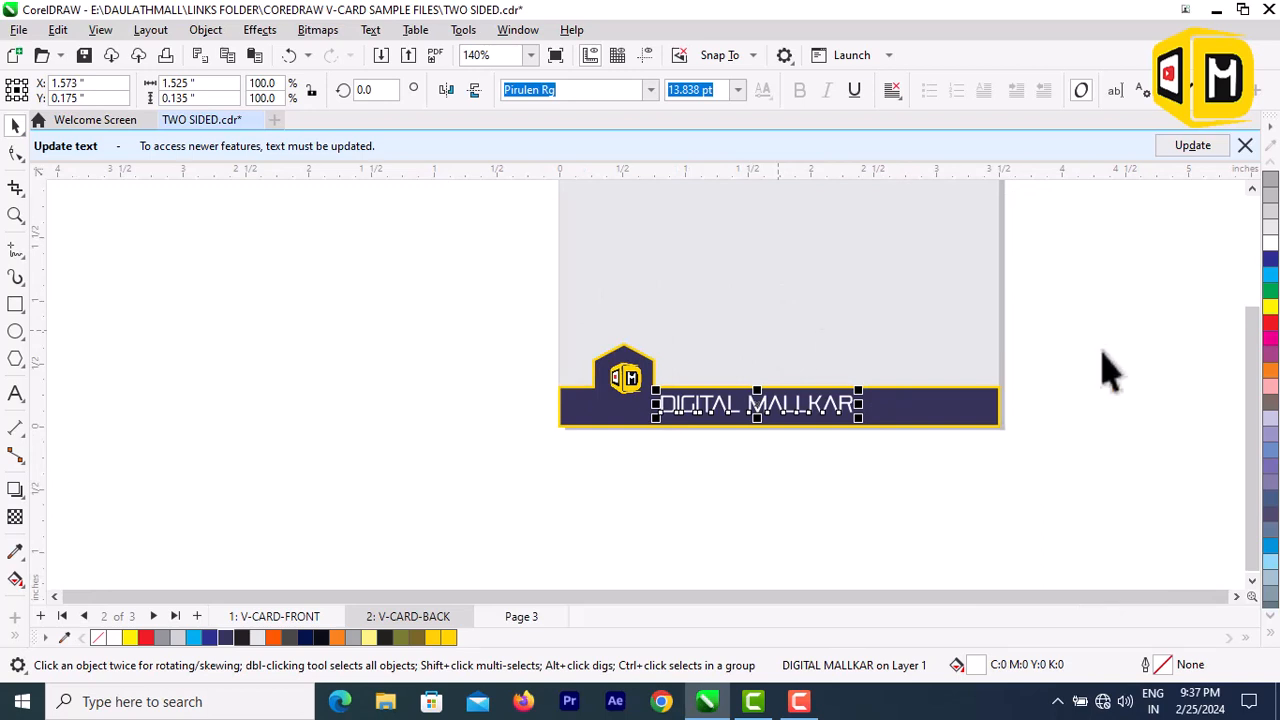
{"action": "left_click", "coordinate": [1190, 358]}
{"action": "left_click", "coordinate": [746, 426]}
{"action": "scroll", "coordinate": [740, 425], "scroll_direction": "up", "scroll_amount": 2}
{"action": "left_click_drag", "start_coordinate": [738, 425], "coordinate": [602, 417]}
{"action": "left_click", "coordinate": [678, 529]}
{"action": "scroll", "coordinate": [676, 529], "scroll_direction": "down", "scroll_amount": 4}
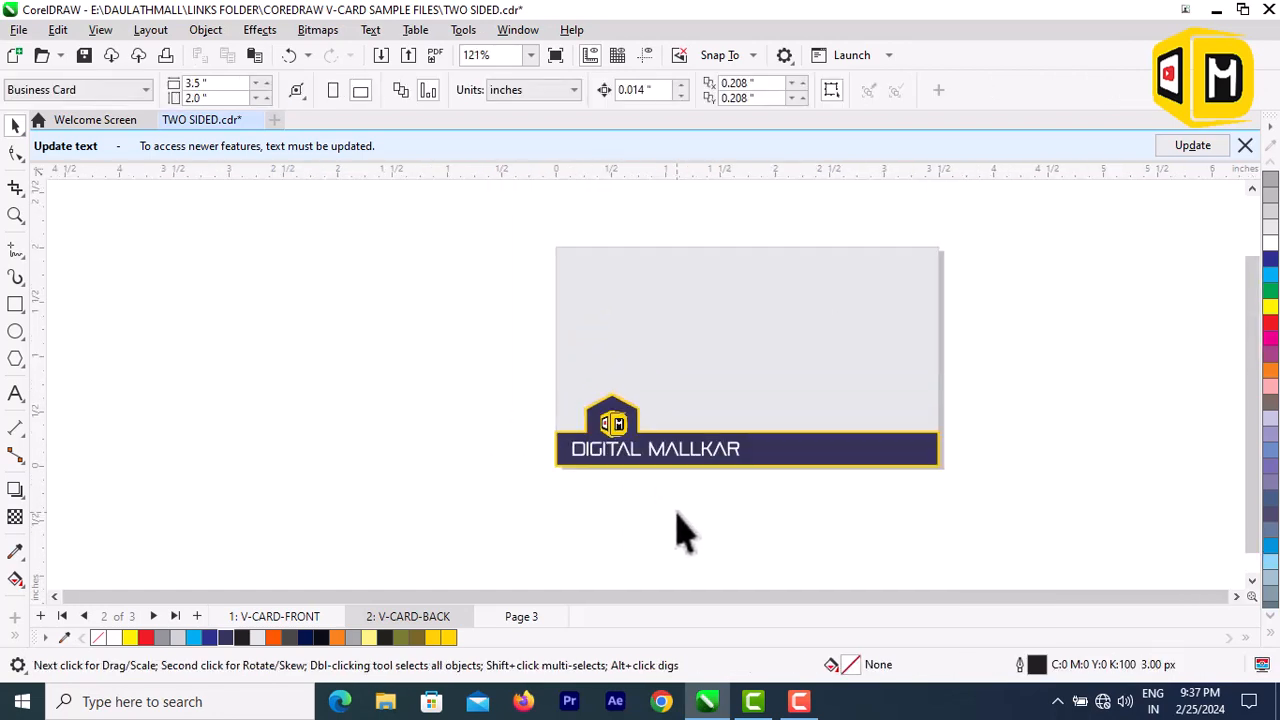
- Copy the contact-details group from Page 3 onto V-CARD-BACK and place it above the strip on the card's right side
{"action": "left_click", "coordinate": [530, 617]}
{"action": "left_click_drag", "start_coordinate": [895, 416], "coordinate": [729, 471]}
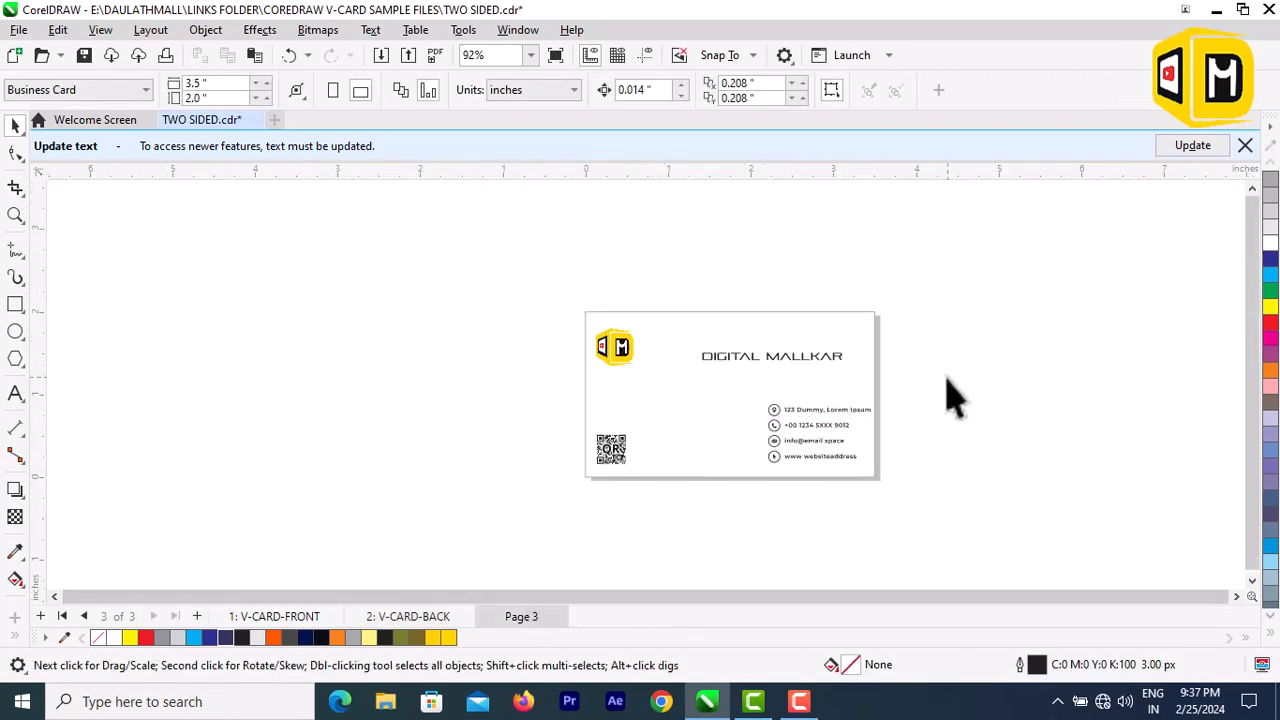
{"action": "left_click_drag", "start_coordinate": [947, 380], "coordinate": [740, 470]}
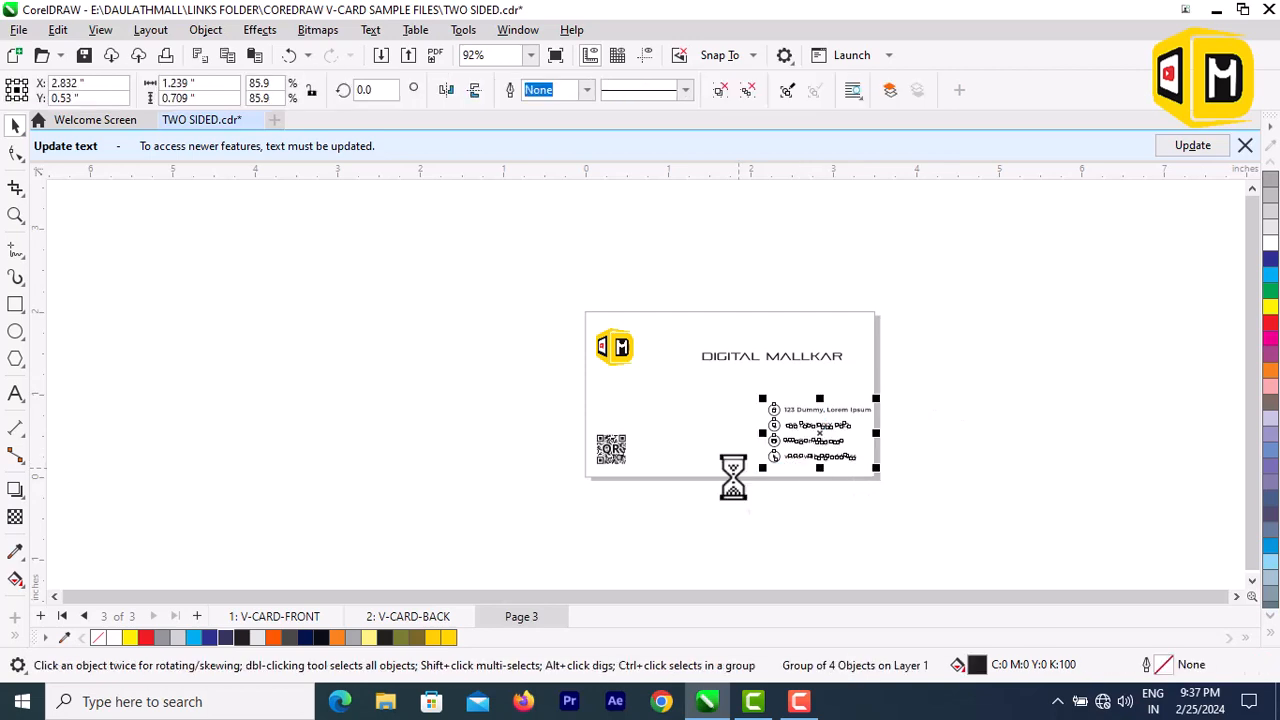
{"action": "left_click", "coordinate": [433, 616]}
{"action": "key", "text": "ctrl+v"}
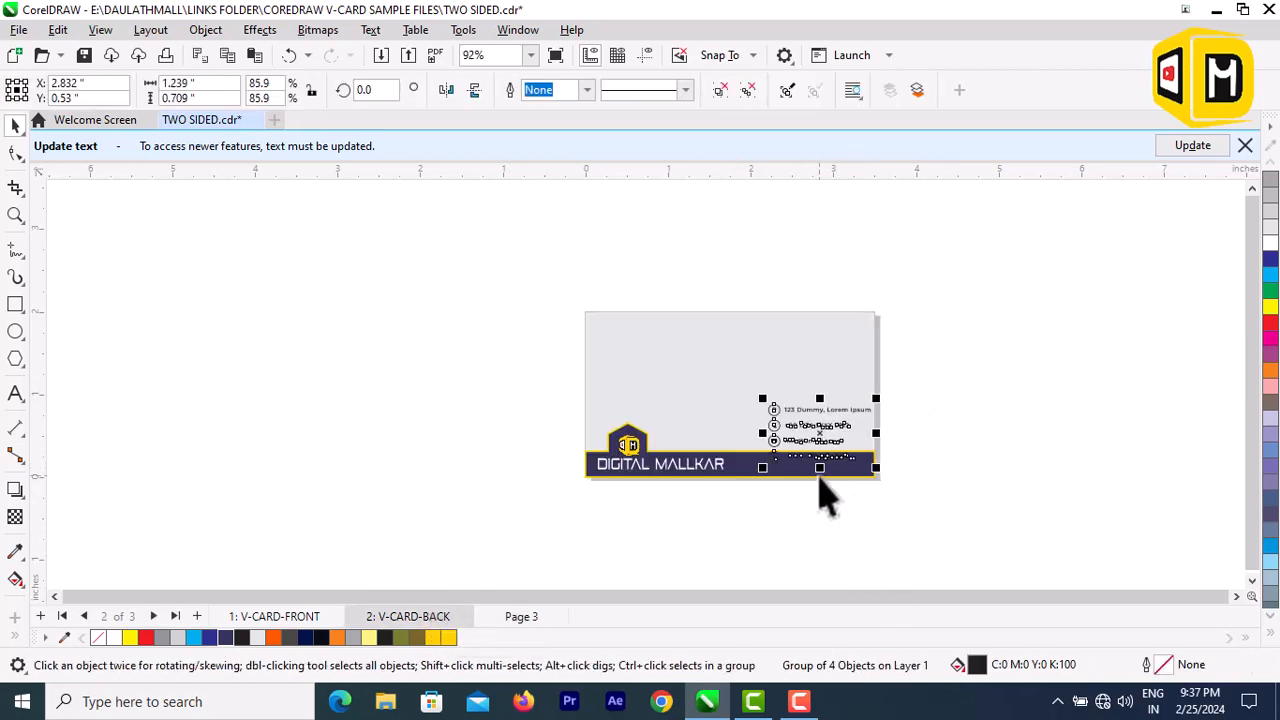
{"action": "left_click_drag", "start_coordinate": [792, 413], "coordinate": [795, 416]}
{"action": "scroll", "coordinate": [829, 457], "scroll_direction": "up", "scroll_amount": 3}
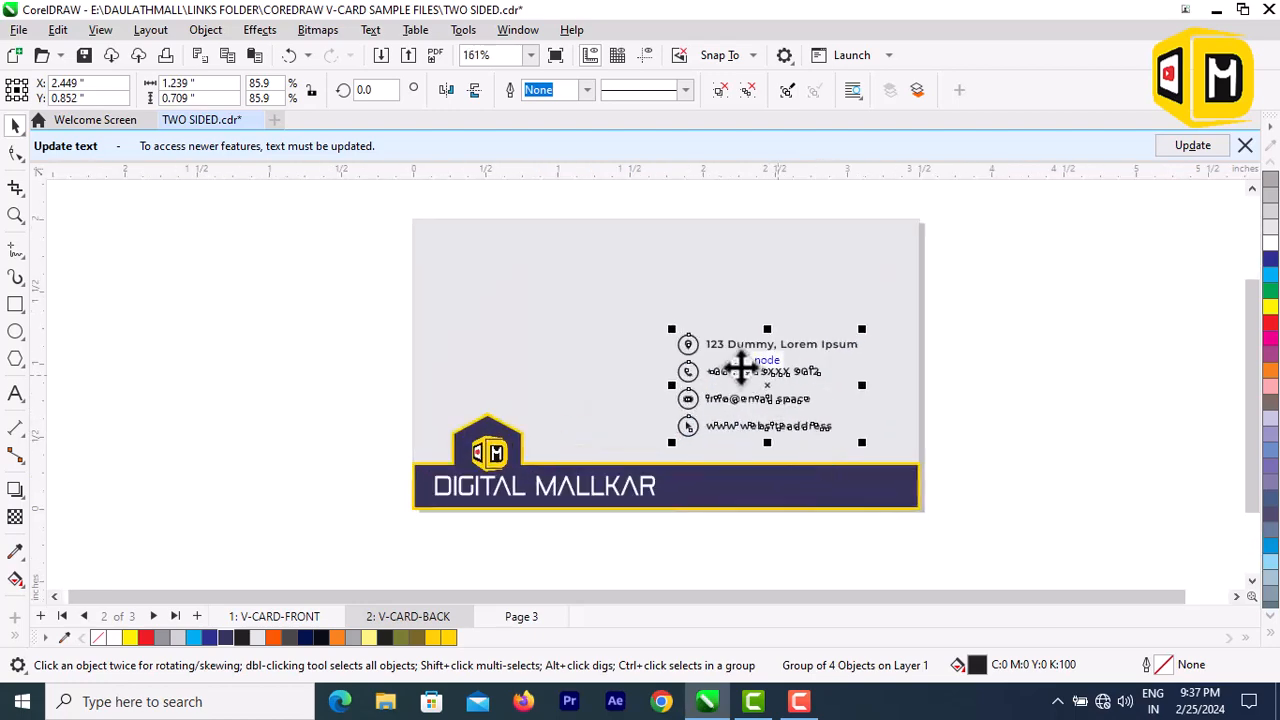
- Enlarge the contact-details group to about 1.776 by 1.017 inch and position it in the right half of the card
{"action": "left_click_drag", "start_coordinate": [663, 323], "coordinate": [553, 213]}
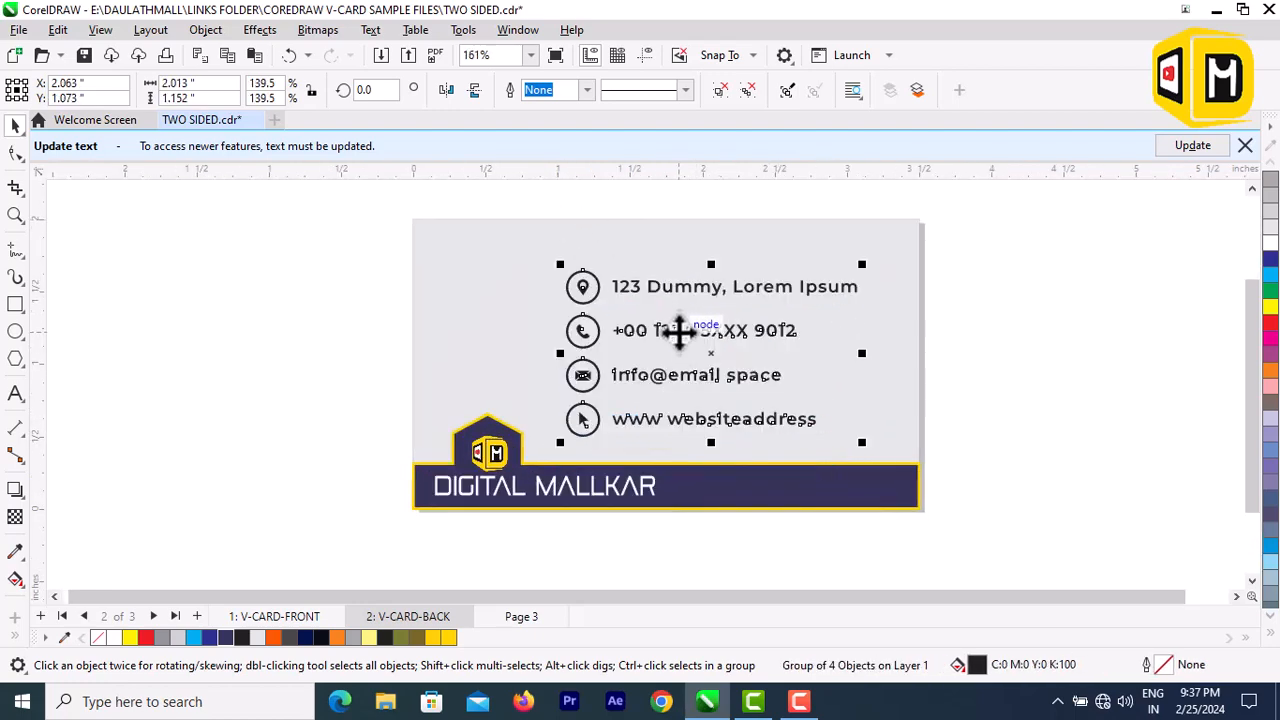
{"action": "left_click_drag", "start_coordinate": [674, 337], "coordinate": [703, 385]}
{"action": "left_click_drag", "start_coordinate": [587, 452], "coordinate": [620, 427]}
{"action": "left_click_drag", "start_coordinate": [755, 345], "coordinate": [748, 352]}
{"action": "left_click", "coordinate": [988, 392]}
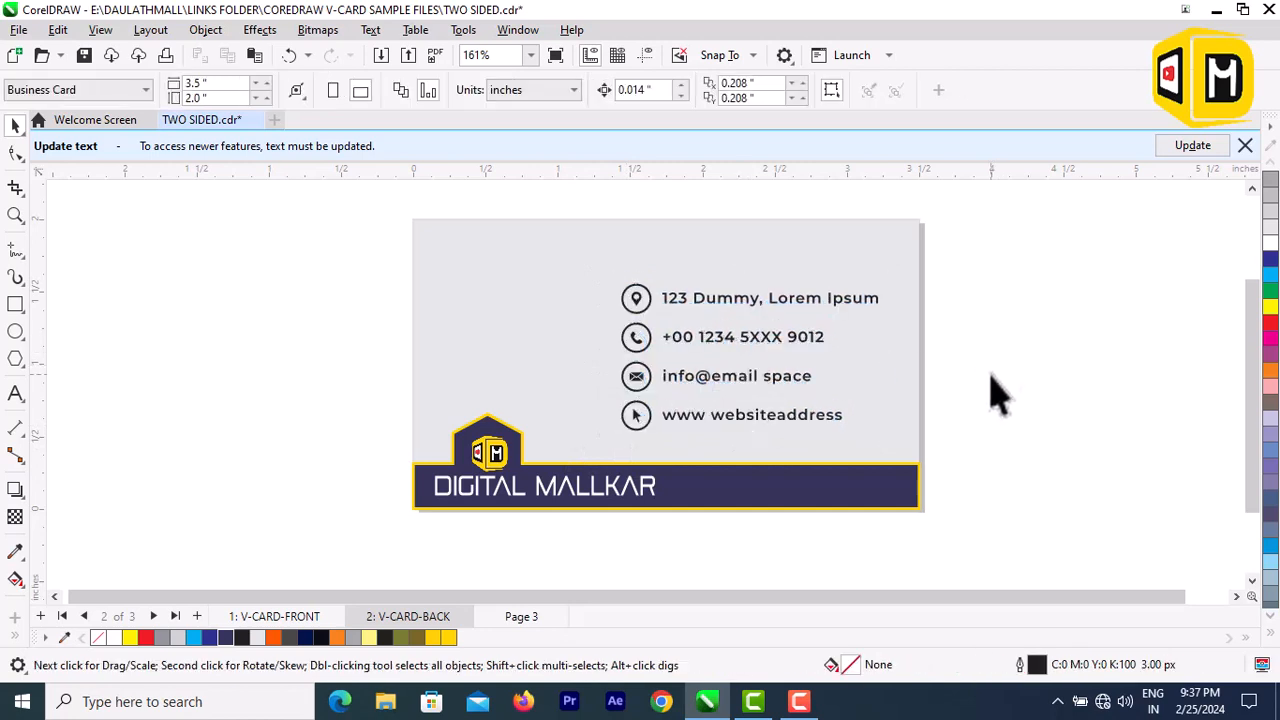
- Widen the letter spacing of DIGITAL MALLKAR to about 1.596 inch overall and move the text to the middle of the strip
{"action": "left_click", "coordinate": [563, 507]}
{"action": "left_click_drag", "start_coordinate": [665, 487], "coordinate": [676, 487]}
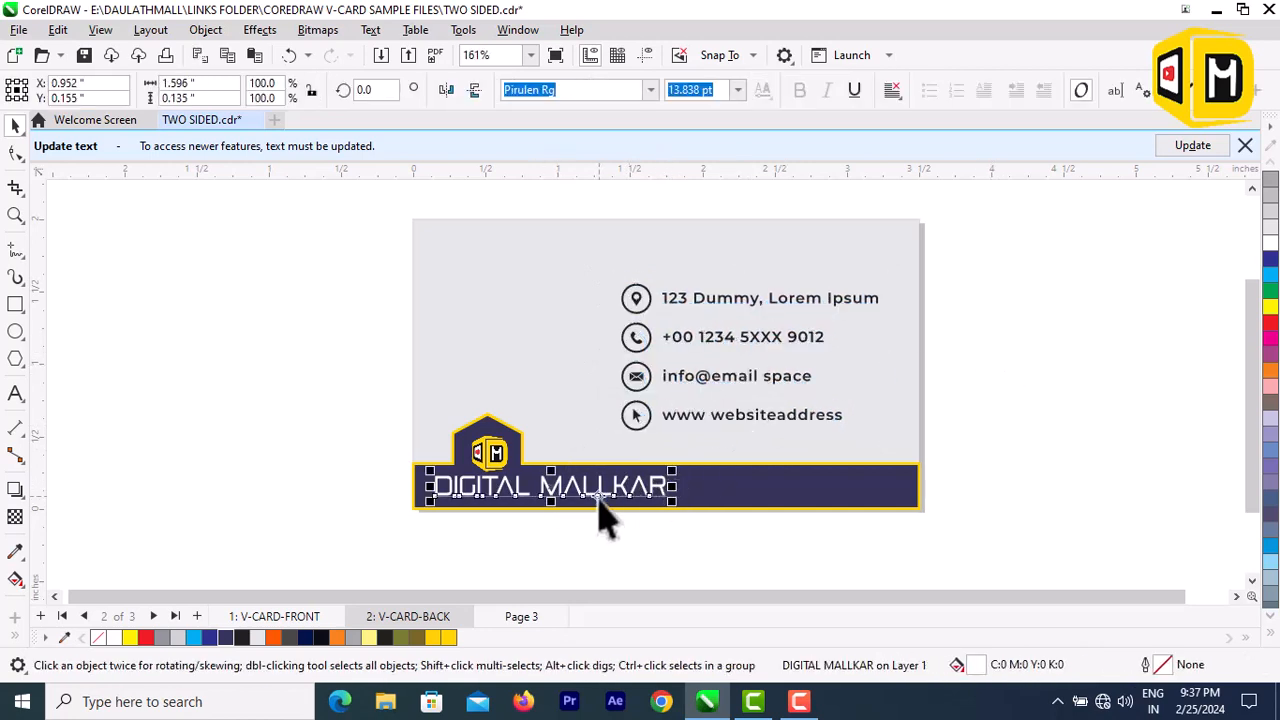
{"action": "left_click_drag", "start_coordinate": [597, 491], "coordinate": [739, 488]}
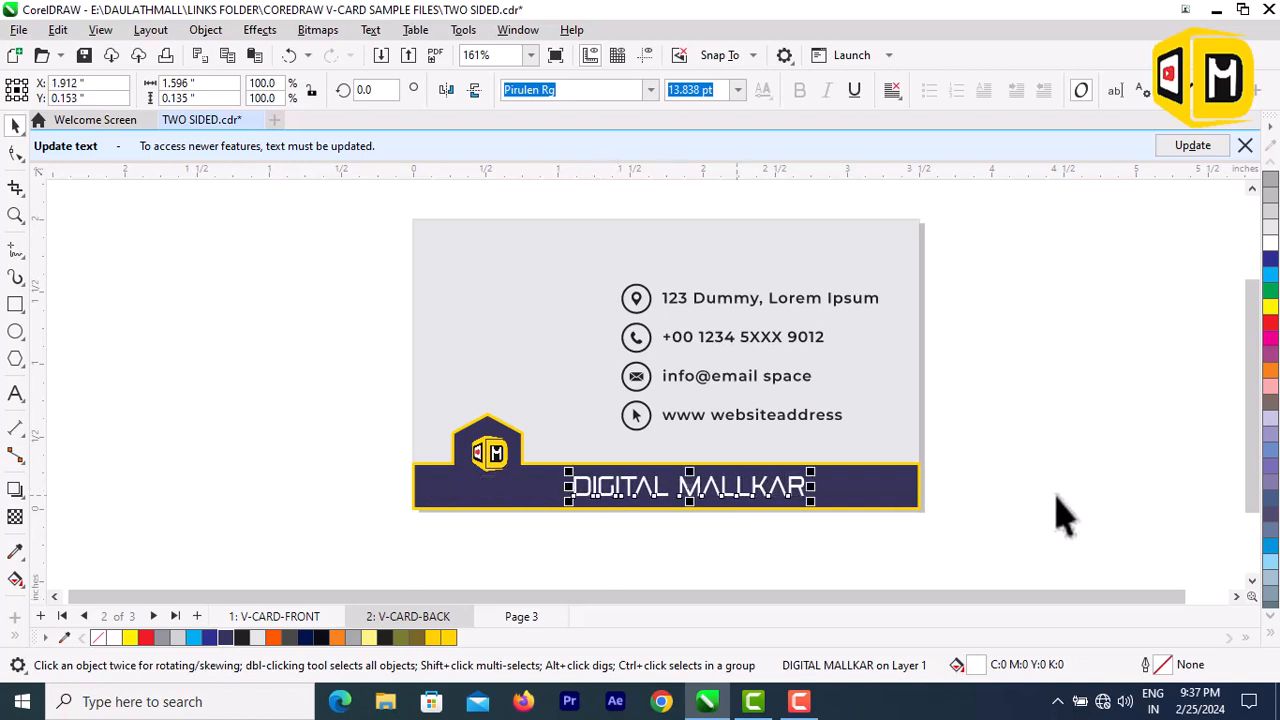
{"action": "left_click", "coordinate": [1090, 490]}
- Compare the front and back pages, and shift the DIGITAL MALLKAR text slightly right along the back page's strip
{"action": "left_click", "coordinate": [298, 617]}
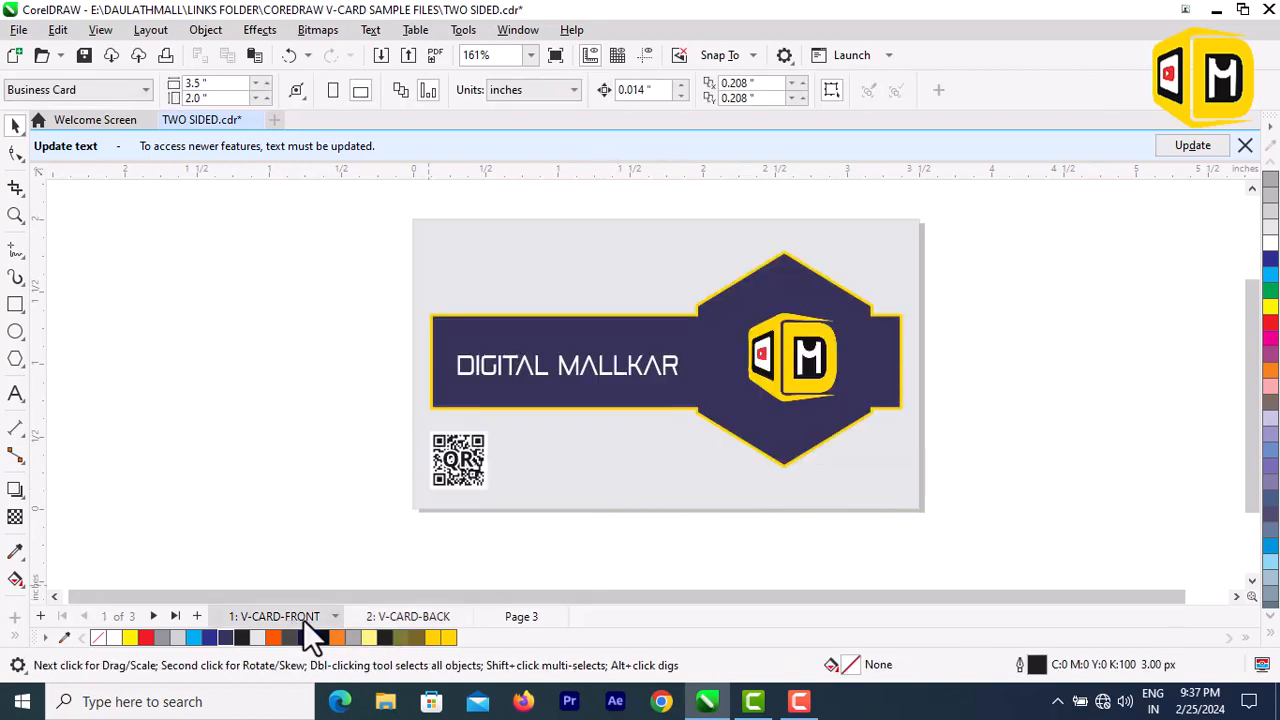
{"action": "left_click", "coordinate": [405, 617]}
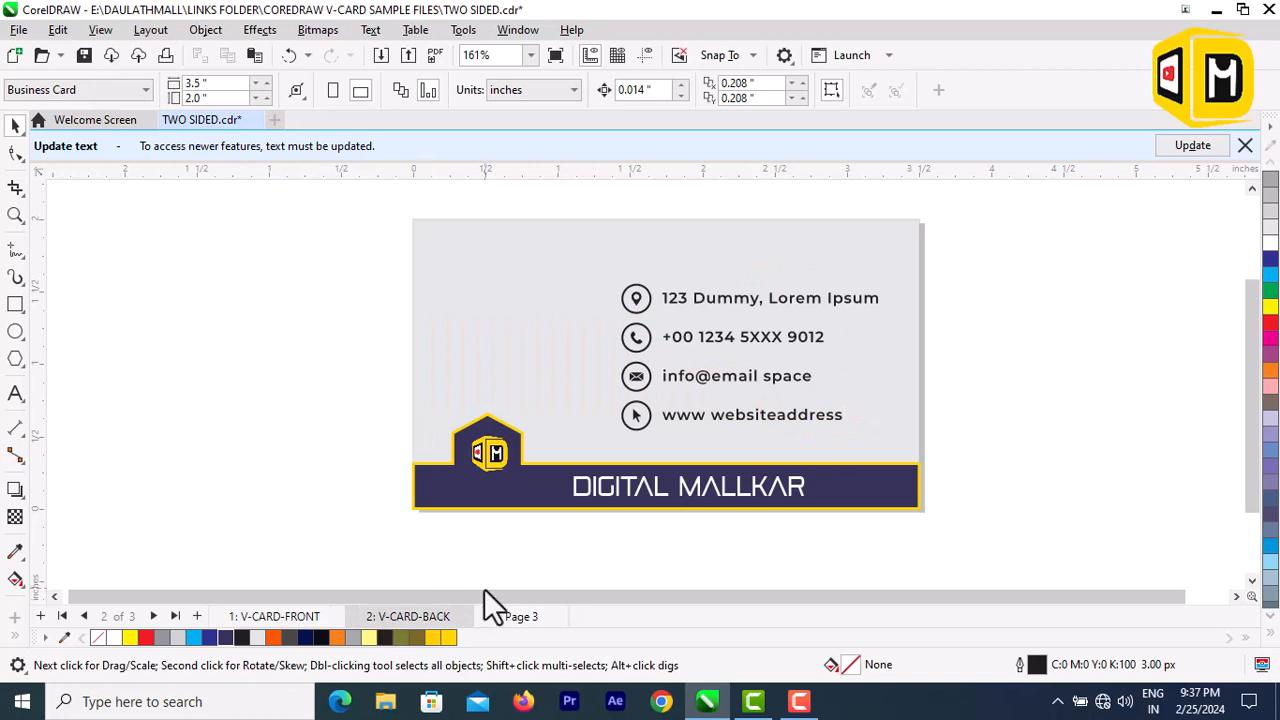
{"action": "left_click", "coordinate": [737, 505]}
{"action": "mouse_move", "coordinate": [737, 505]}
{"action": "left_mouse_down"}
{"action": "mouse_move", "coordinate": [737, 491]}
{"action": "mouse_move", "coordinate": [771, 511]}
{"action": "mouse_move", "coordinate": [748, 492]}
{"action": "left_mouse_up"}
{"action": "left_click", "coordinate": [930, 480]}
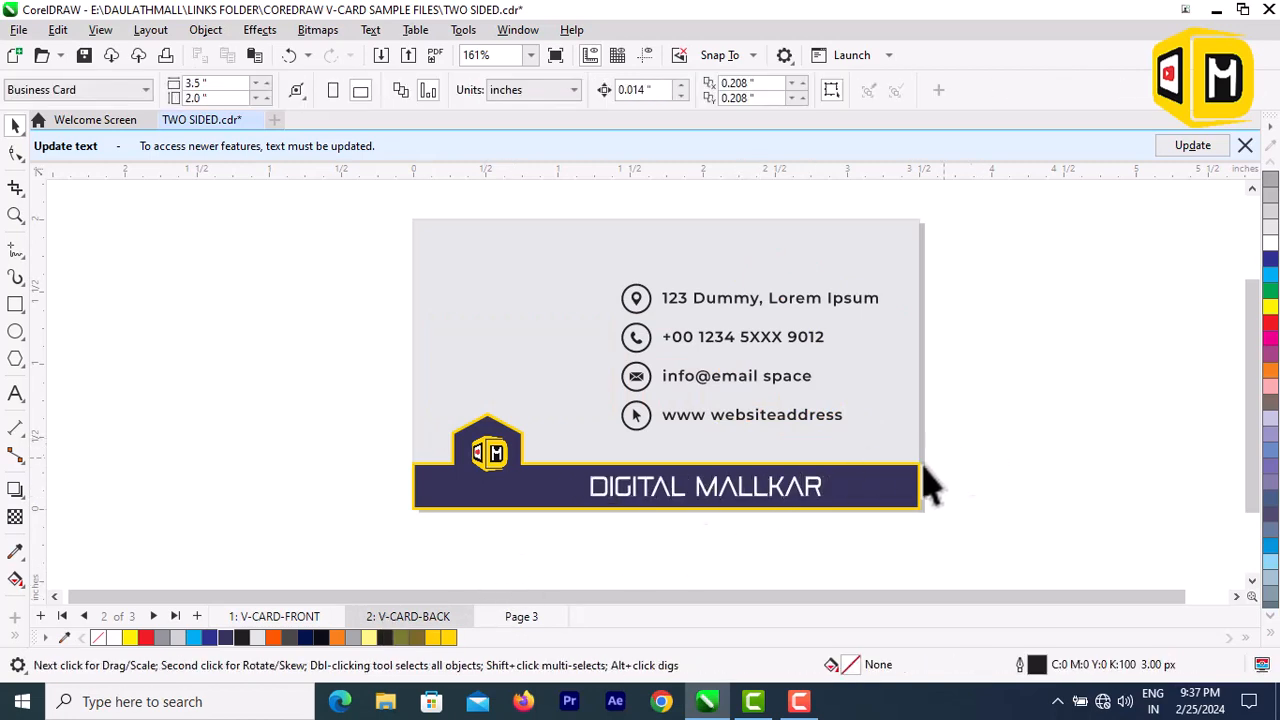
- Raise the contact-details group slightly on V-CARD-BACK, to about X 2.311 and Y 1.121 inches
{"action": "left_click", "coordinate": [288, 618]}
{"action": "left_click", "coordinate": [424, 618]}
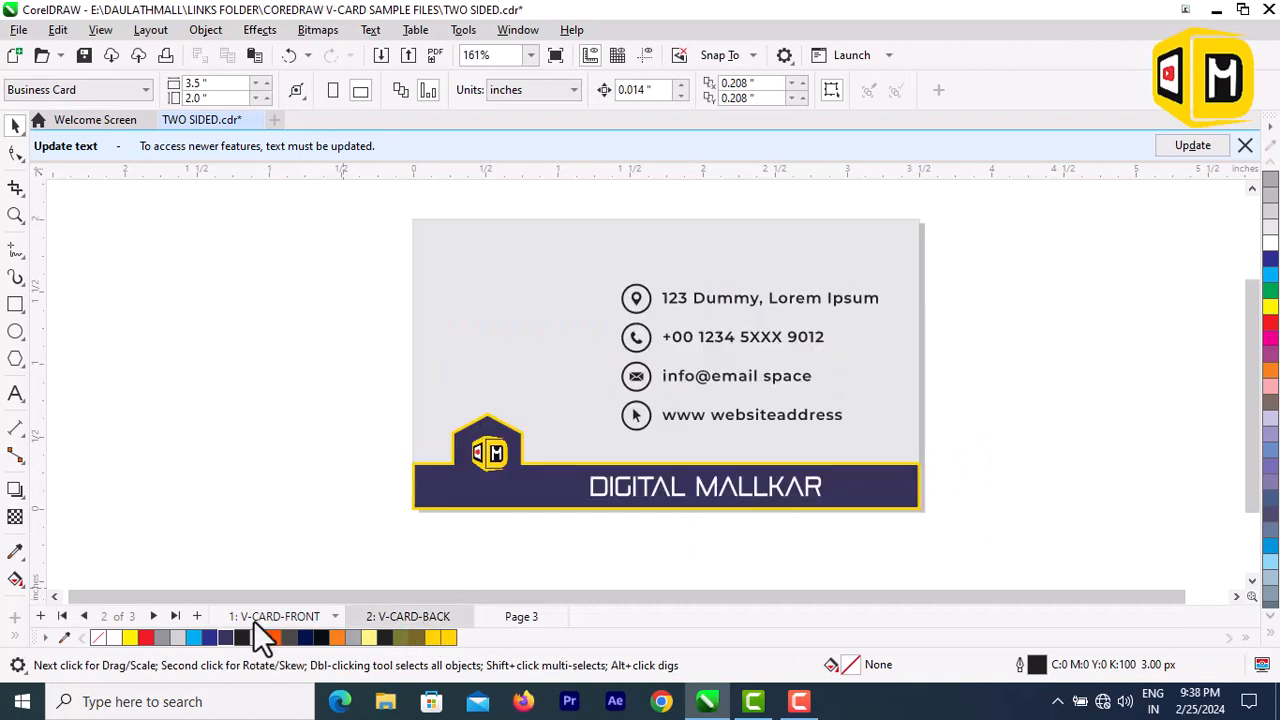
{"action": "left_click", "coordinate": [258, 618]}
{"action": "left_click", "coordinate": [413, 618]}
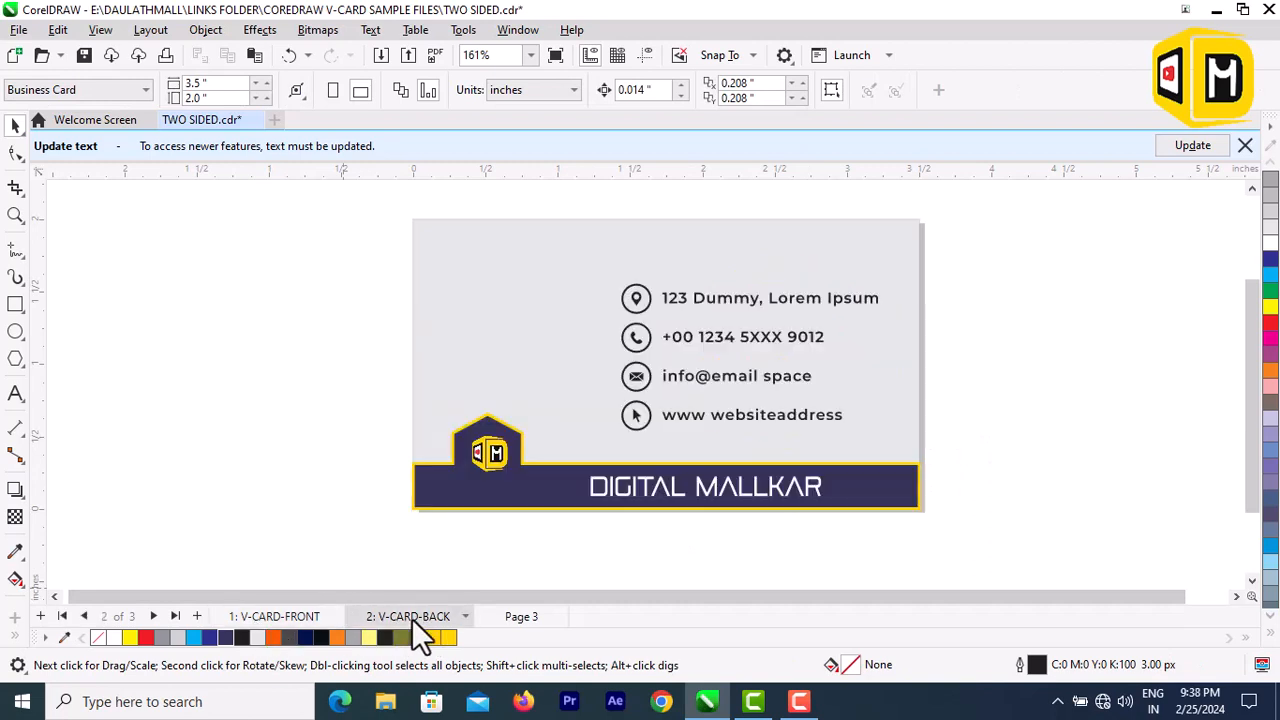
{"action": "left_click", "coordinate": [678, 400]}
{"action": "double_click", "coordinate": [690, 340]}
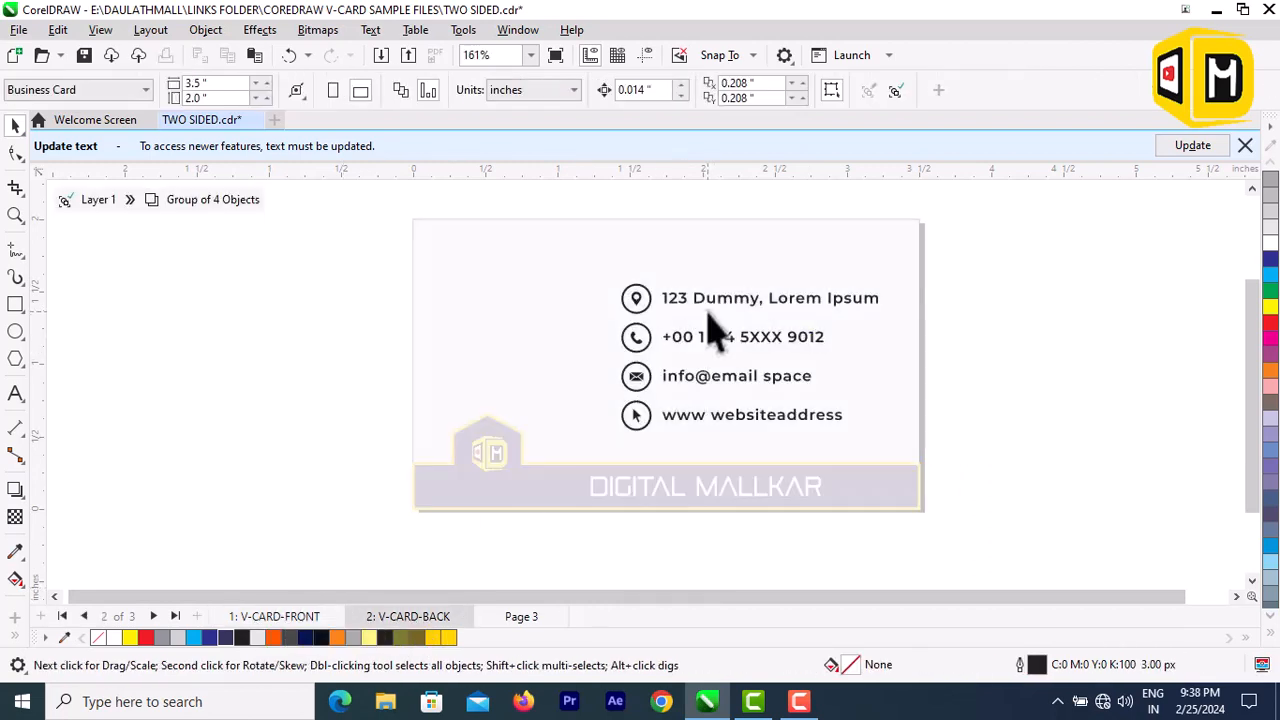
{"action": "left_click", "coordinate": [92, 200]}
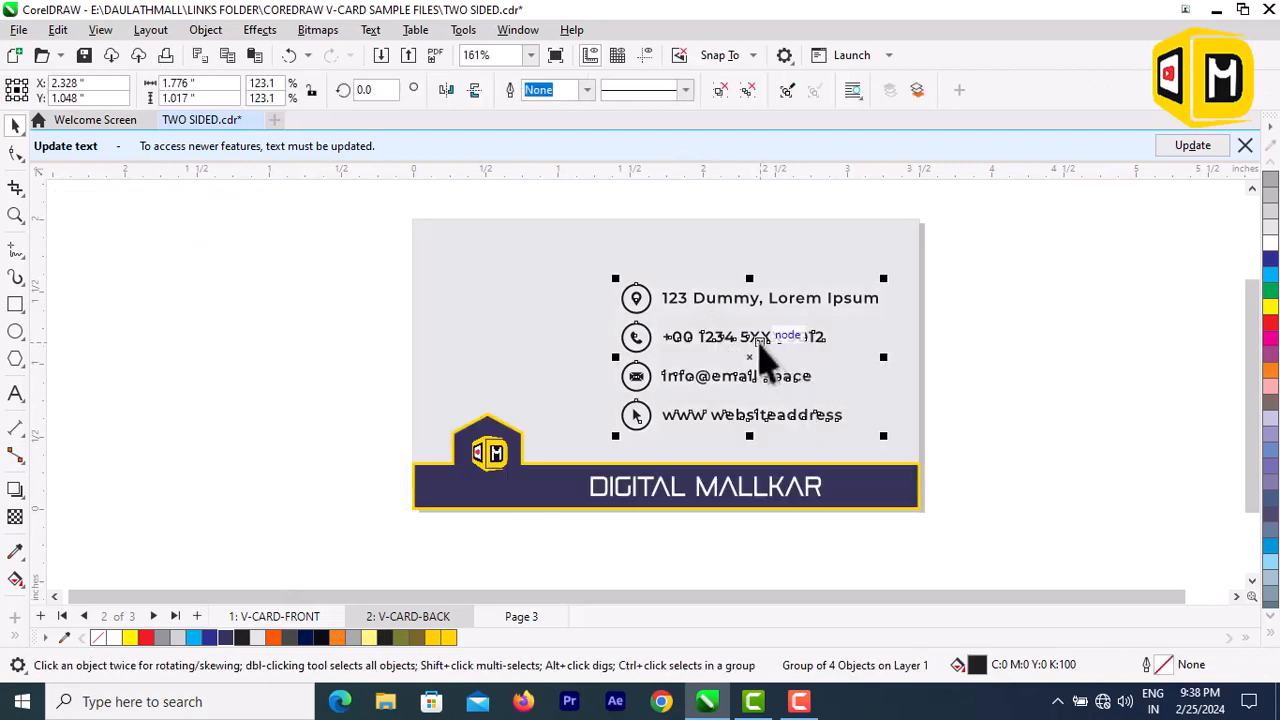
{"action": "left_click_drag", "start_coordinate": [766, 329], "coordinate": [842, 420]}
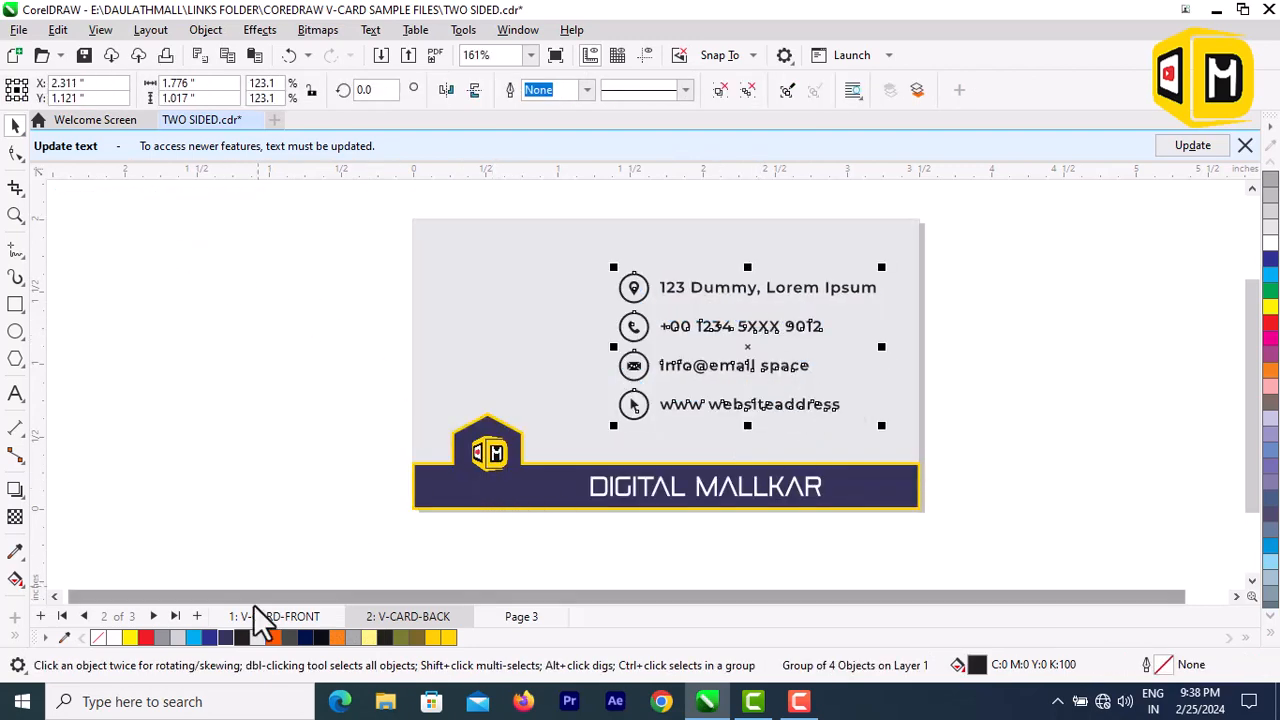
{"action": "left_click", "coordinate": [1075, 543]}
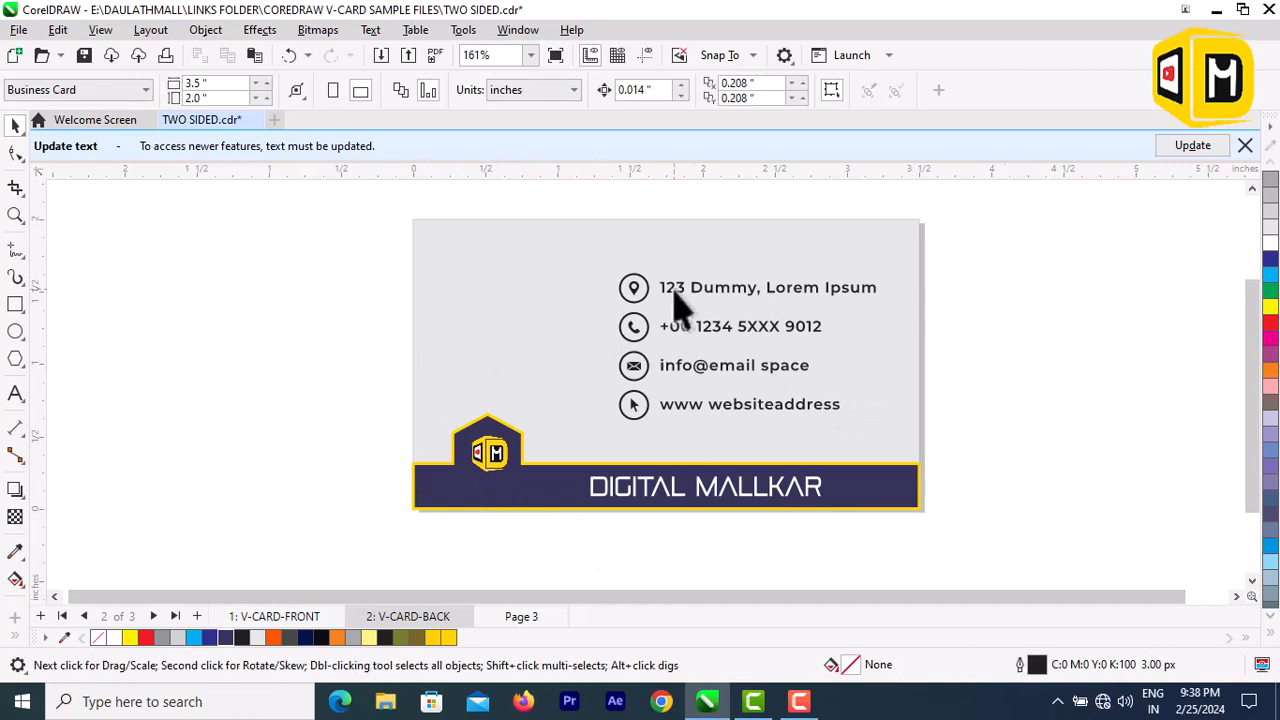
- Move the DIGITAL MALLKAR text on V-CARD-BACK farther right along the strip, beneath the contact details, to about X 2.262 inches
{"action": "left_click", "coordinate": [272, 614]}
{"action": "left_click", "coordinate": [388, 614]}
{"action": "left_click", "coordinate": [272, 616]}
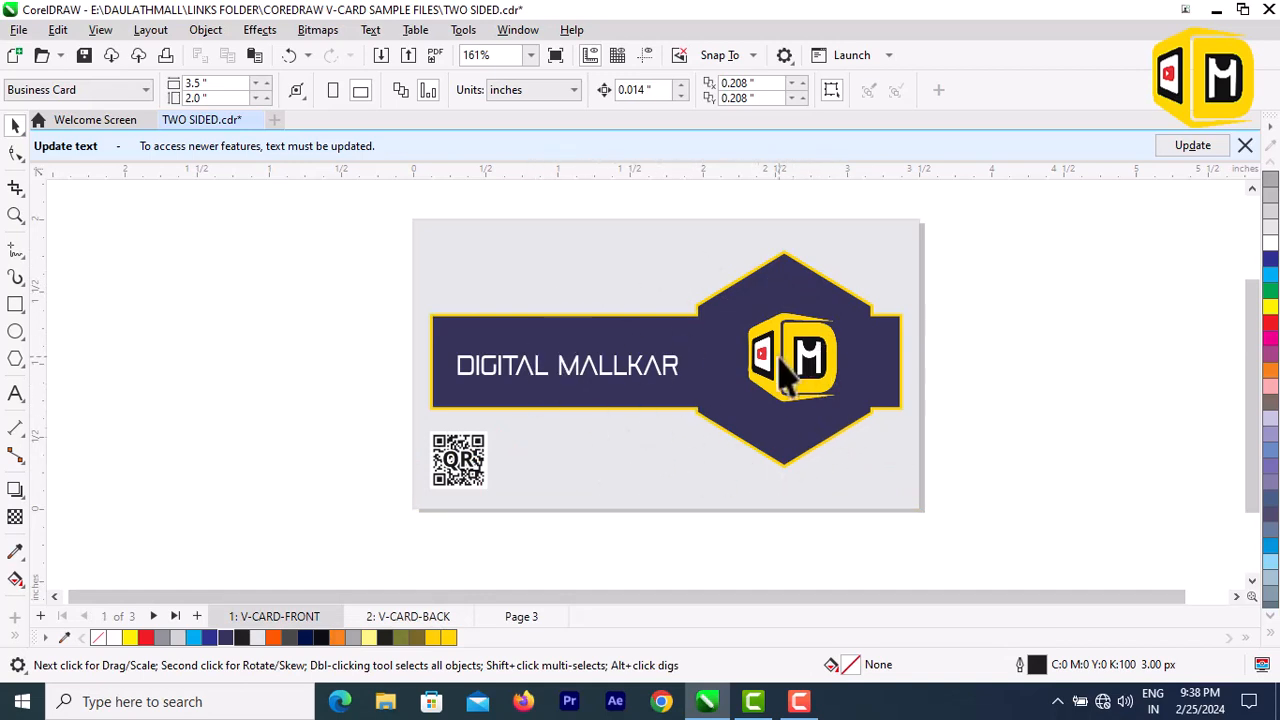
{"action": "left_click", "coordinate": [670, 372]}
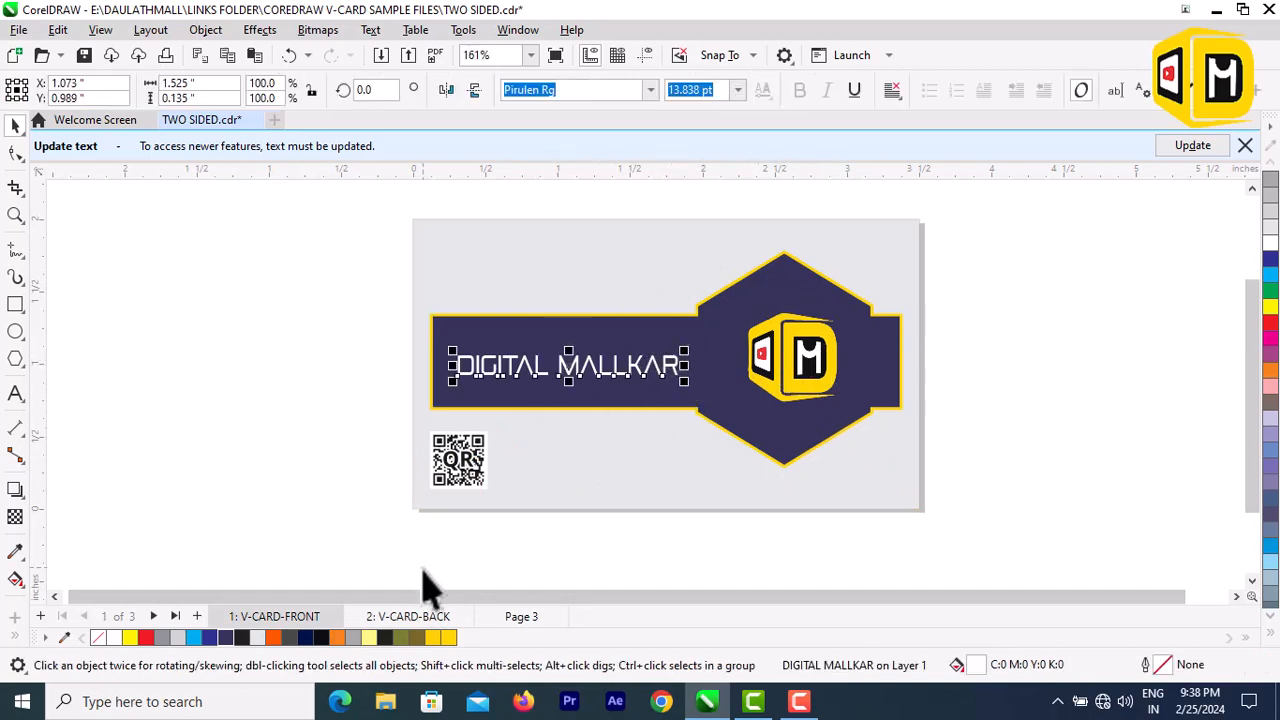
{"action": "left_click", "coordinate": [389, 614]}
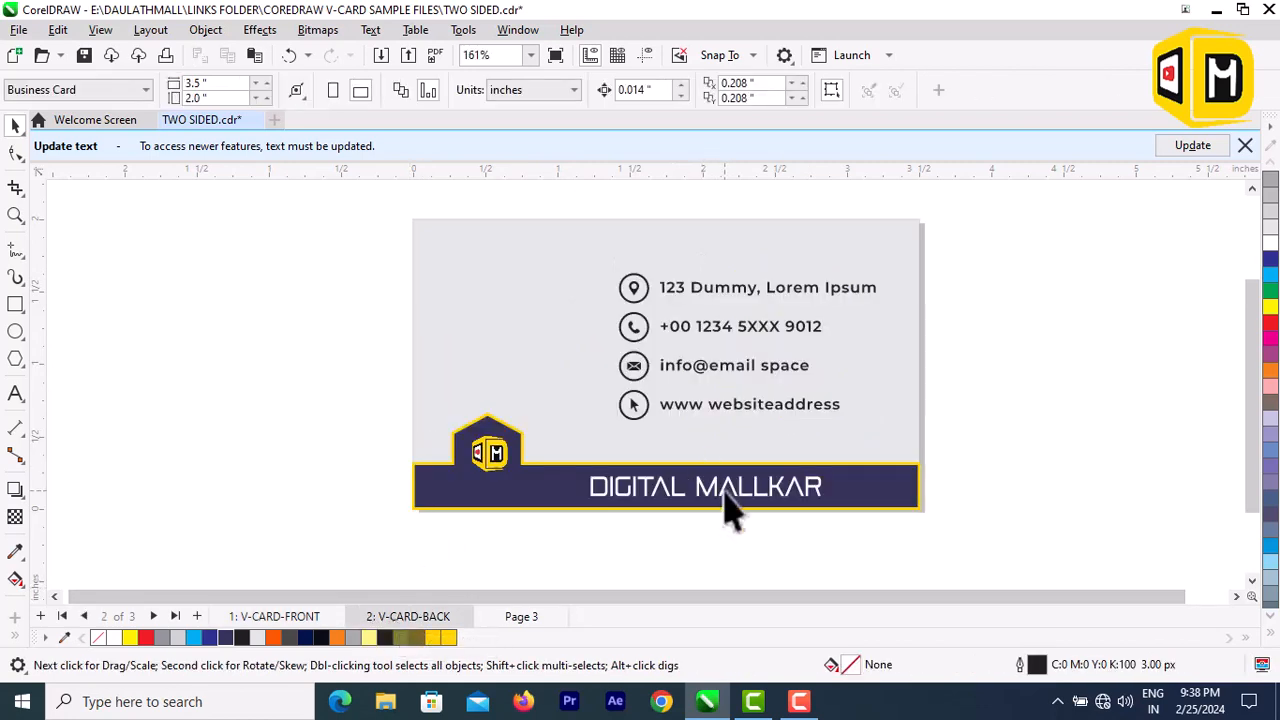
{"action": "left_click_drag", "start_coordinate": [725, 492], "coordinate": [761, 487]}
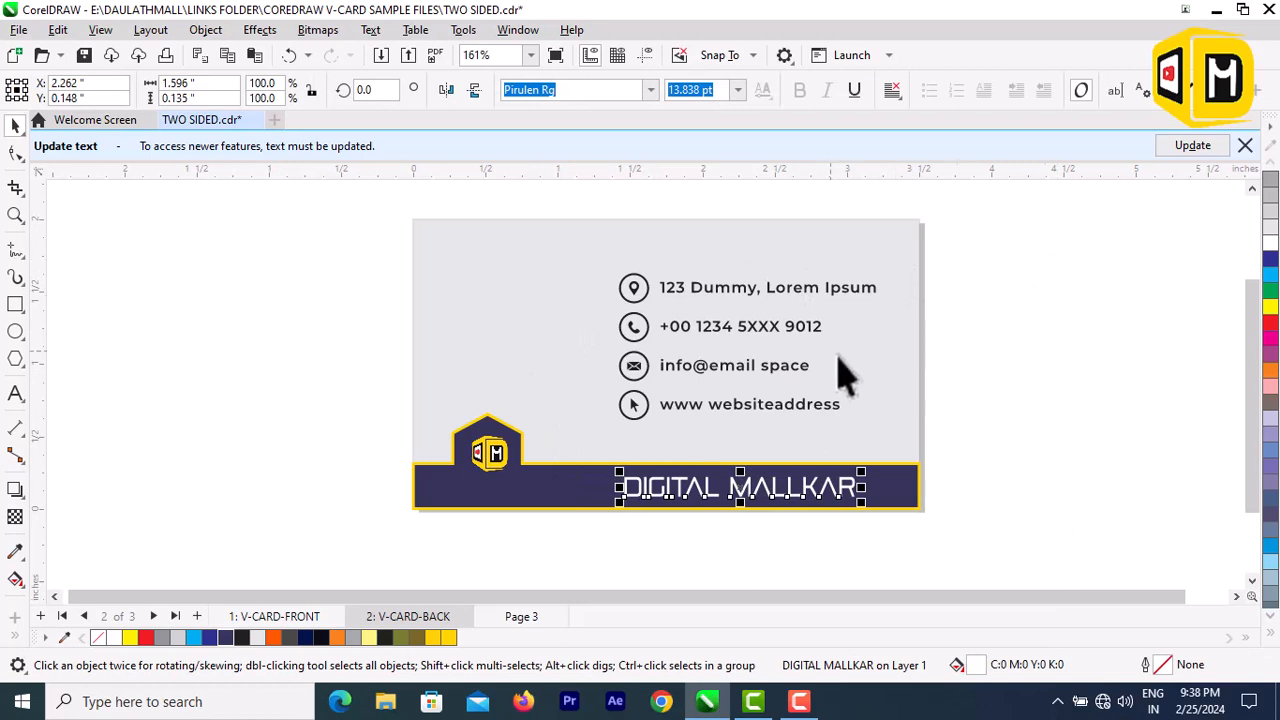
{"action": "key", "text": "Escape"}
- Shift the contact-details group slightly right, to about X 2.354 inches, to line up with the company name
{"action": "left_click", "coordinate": [777, 337]}
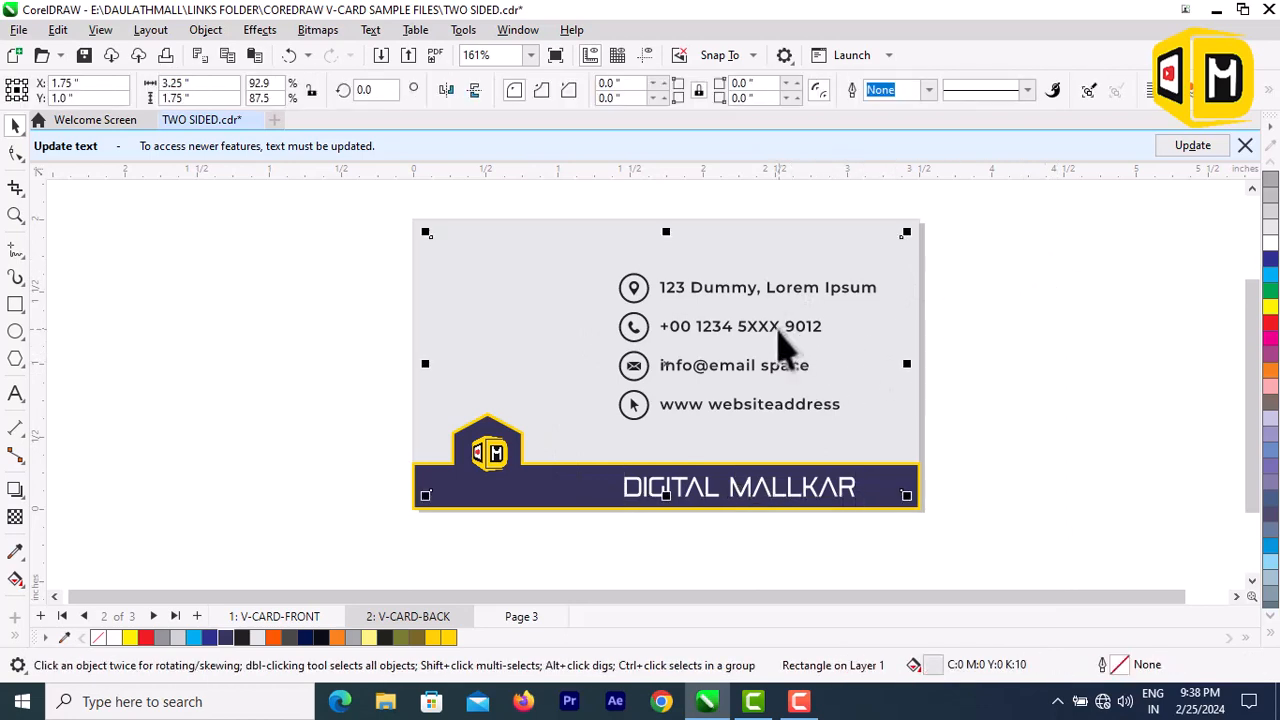
{"action": "left_click", "coordinate": [772, 330]}
{"action": "left_click_drag", "start_coordinate": [771, 329], "coordinate": [786, 343]}
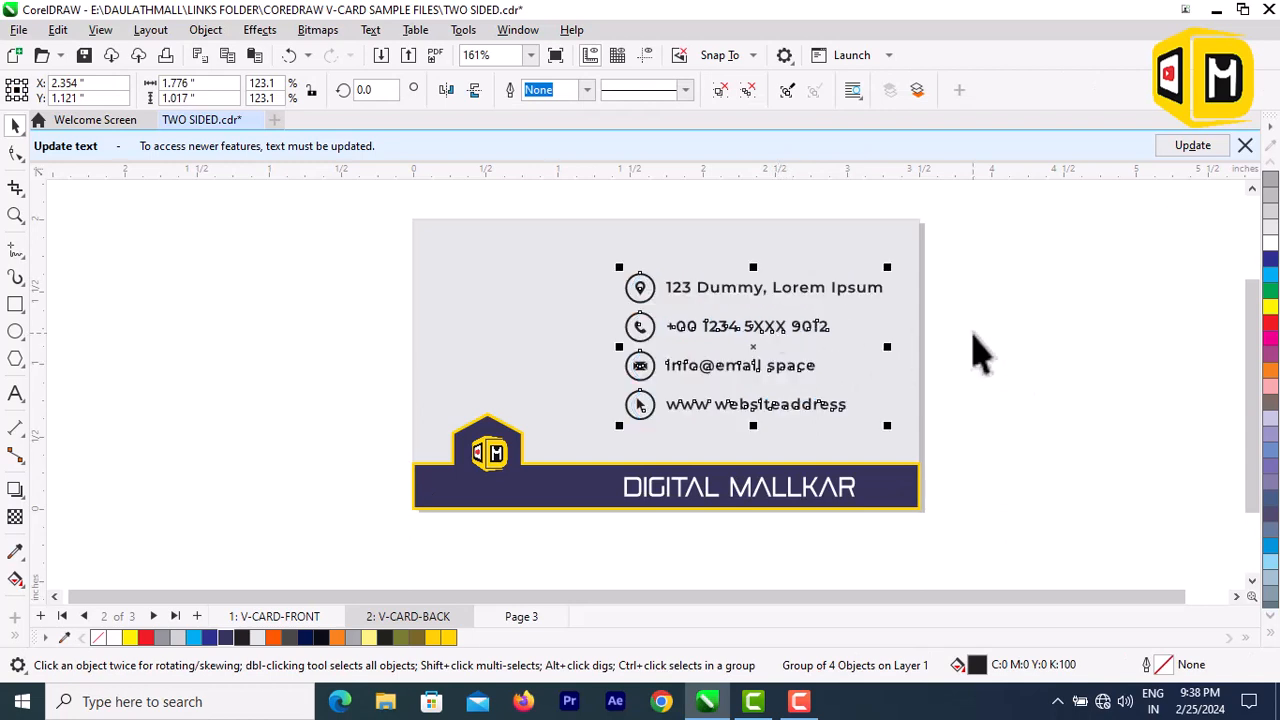
{"action": "key", "text": "Escape"}
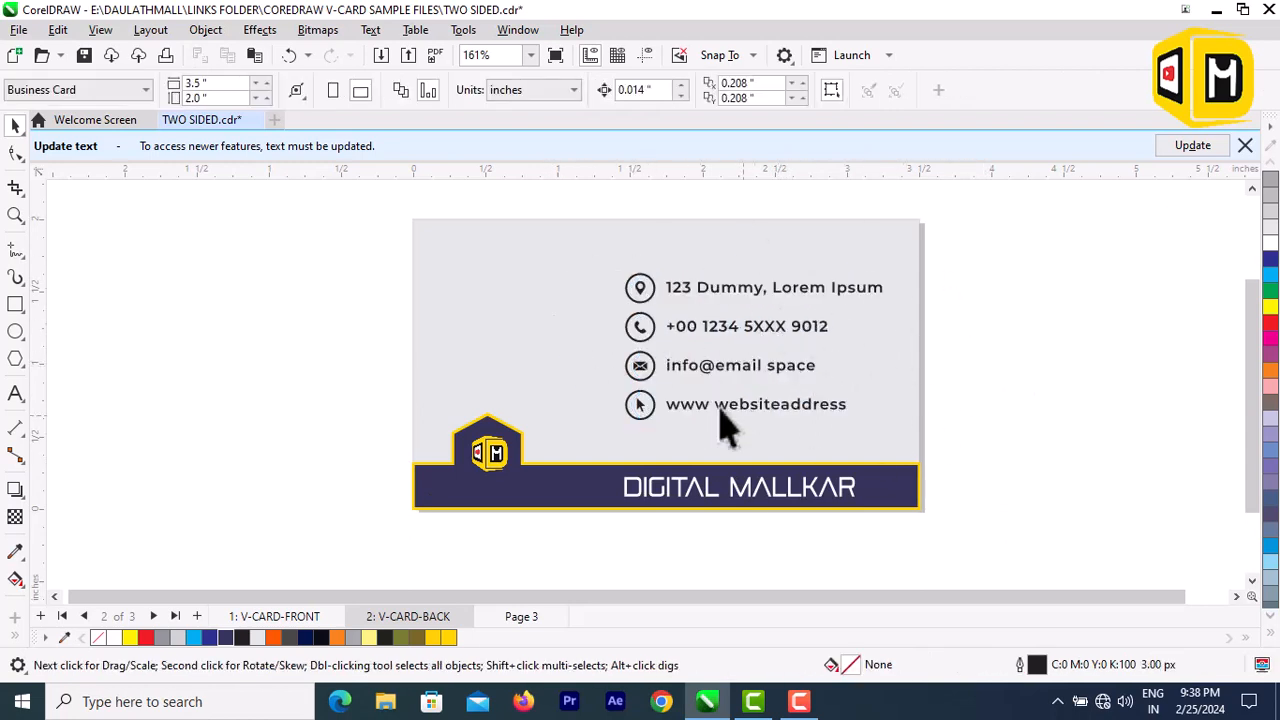
- Cut the QR code from V-CARD-FRONT and paste it onto V-CARD-BACK
{"action": "left_click", "coordinate": [280, 616]}
{"action": "left_click", "coordinate": [476, 465]}
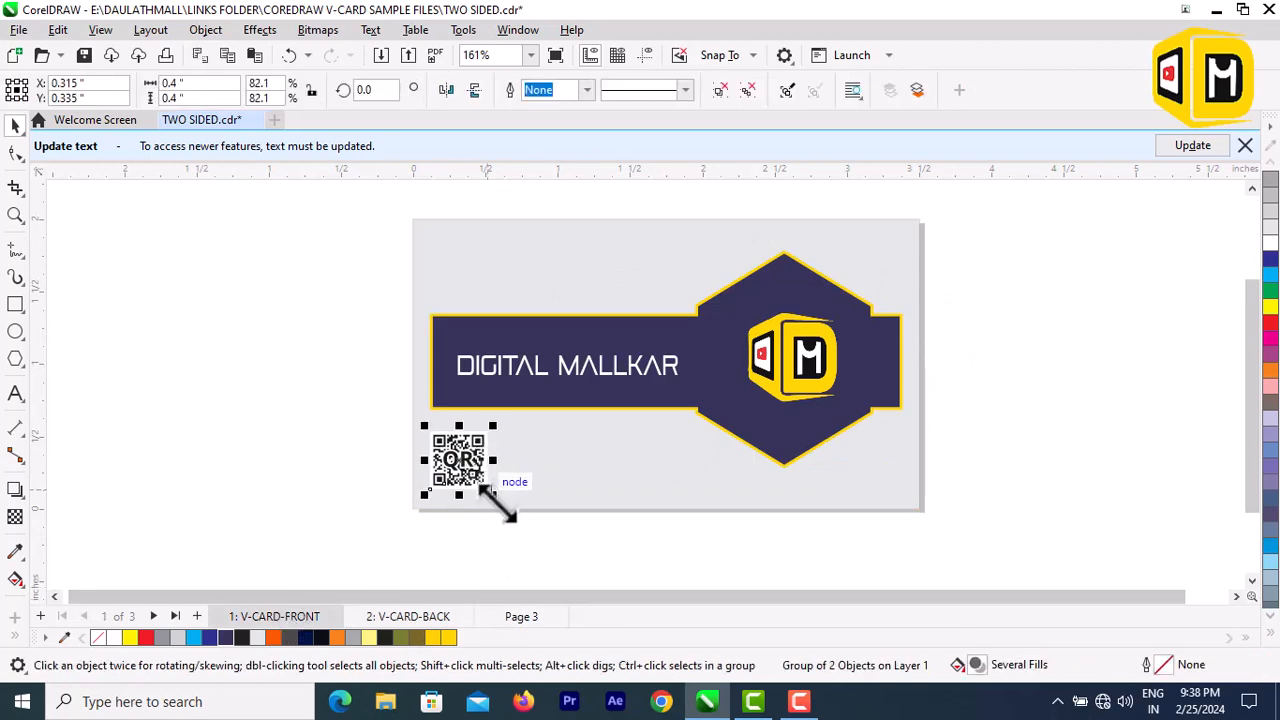
{"action": "left_click", "coordinate": [405, 617]}
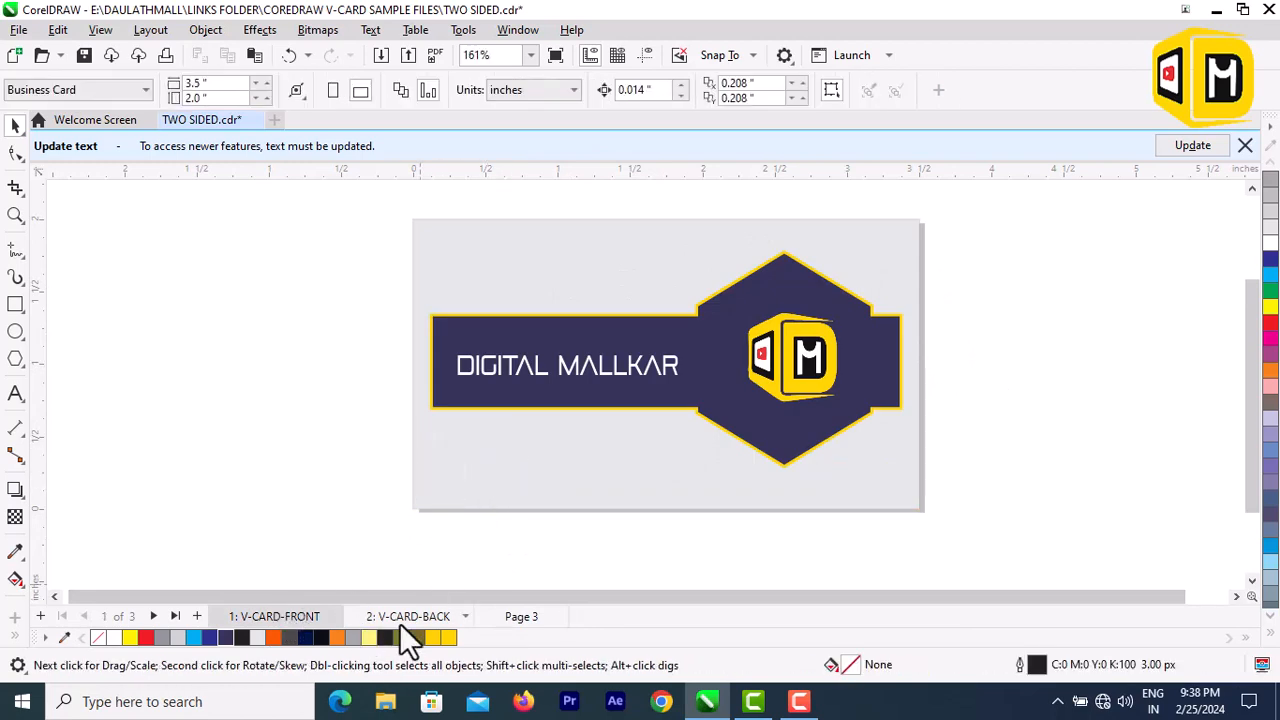
{"action": "key", "text": "ctrl+v"}
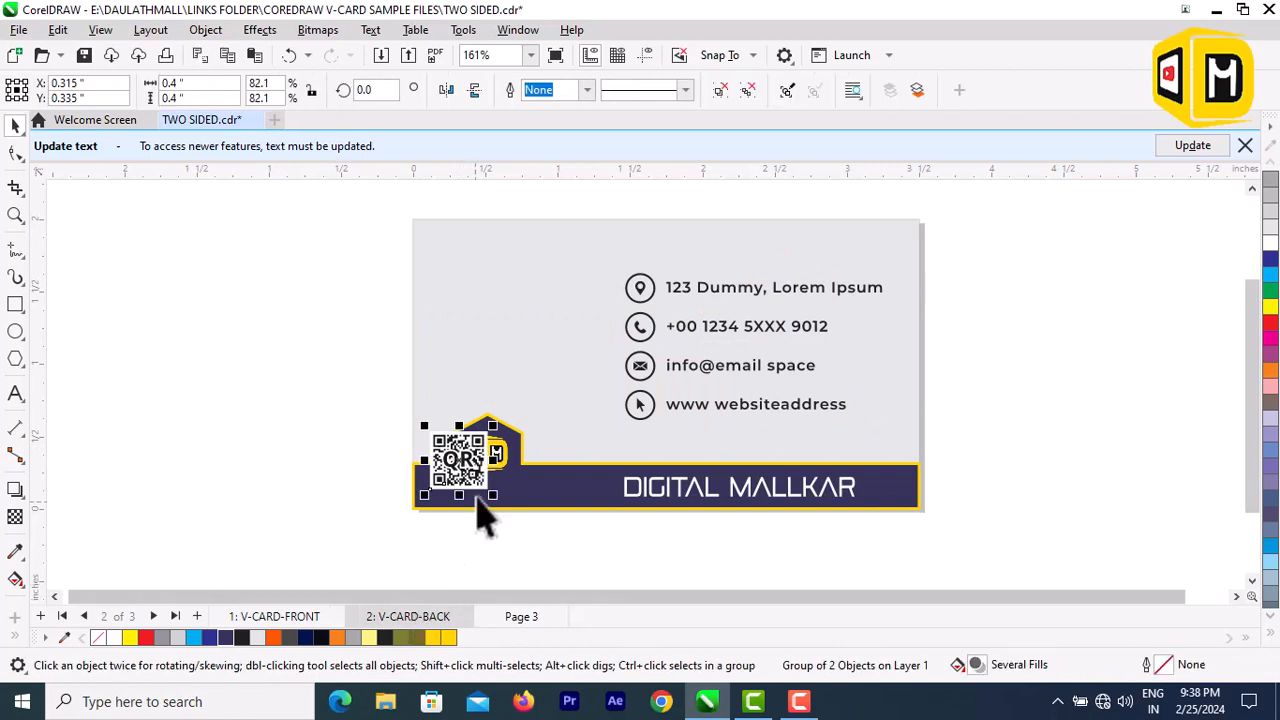
- Move the QR code on V-CARD-BACK to the blank area above the logo, at about X 0.553 and Y 1.348 inches
{"action": "left_click_drag", "start_coordinate": [472, 465], "coordinate": [494, 310]}
{"action": "left_click", "coordinate": [1068, 345]}
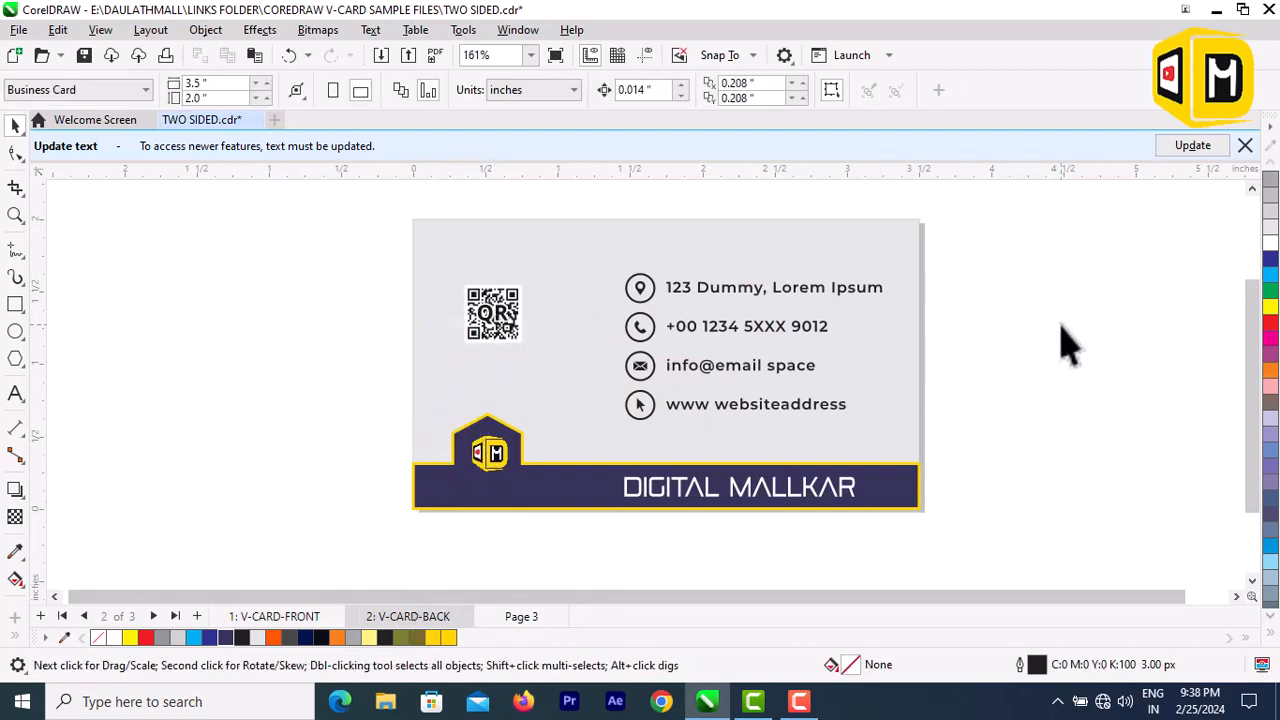
{"action": "left_click", "coordinate": [492, 340]}
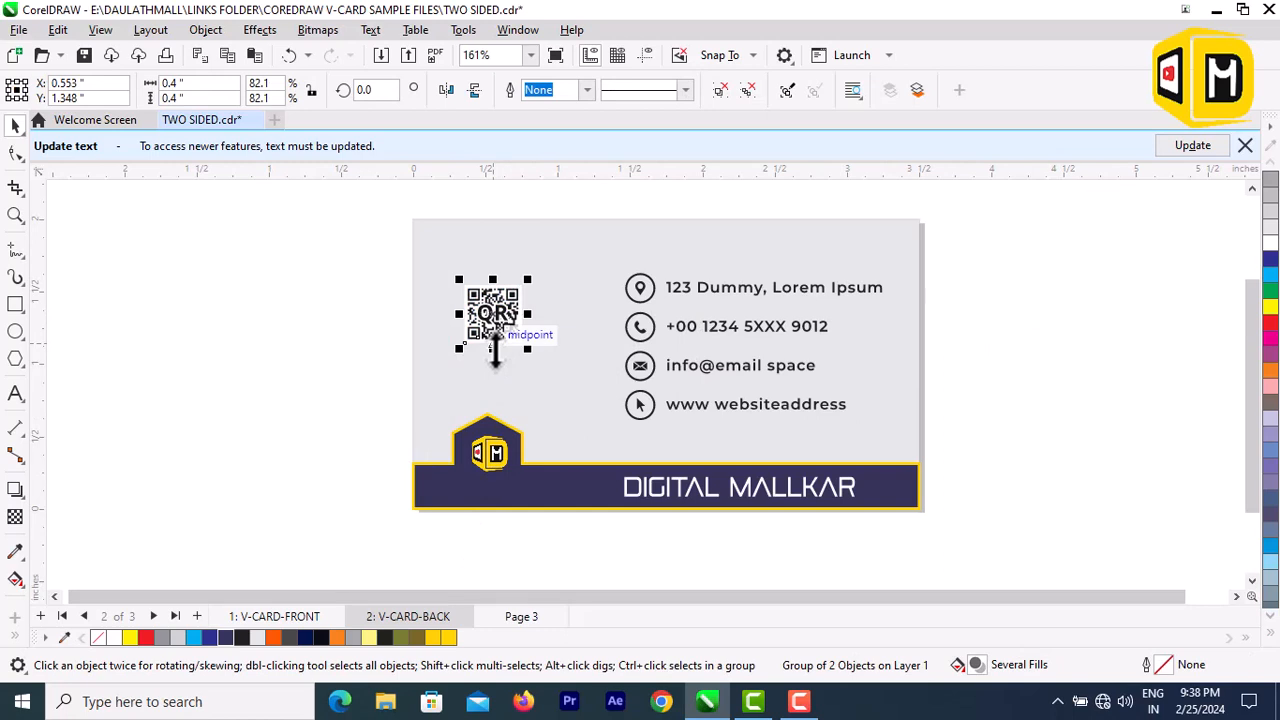
- Stretch the DIGITAL MALLKAR text on V-CARD-FRONT horizontally to about 1.595 inches wide
{"action": "left_click", "coordinate": [304, 617]}
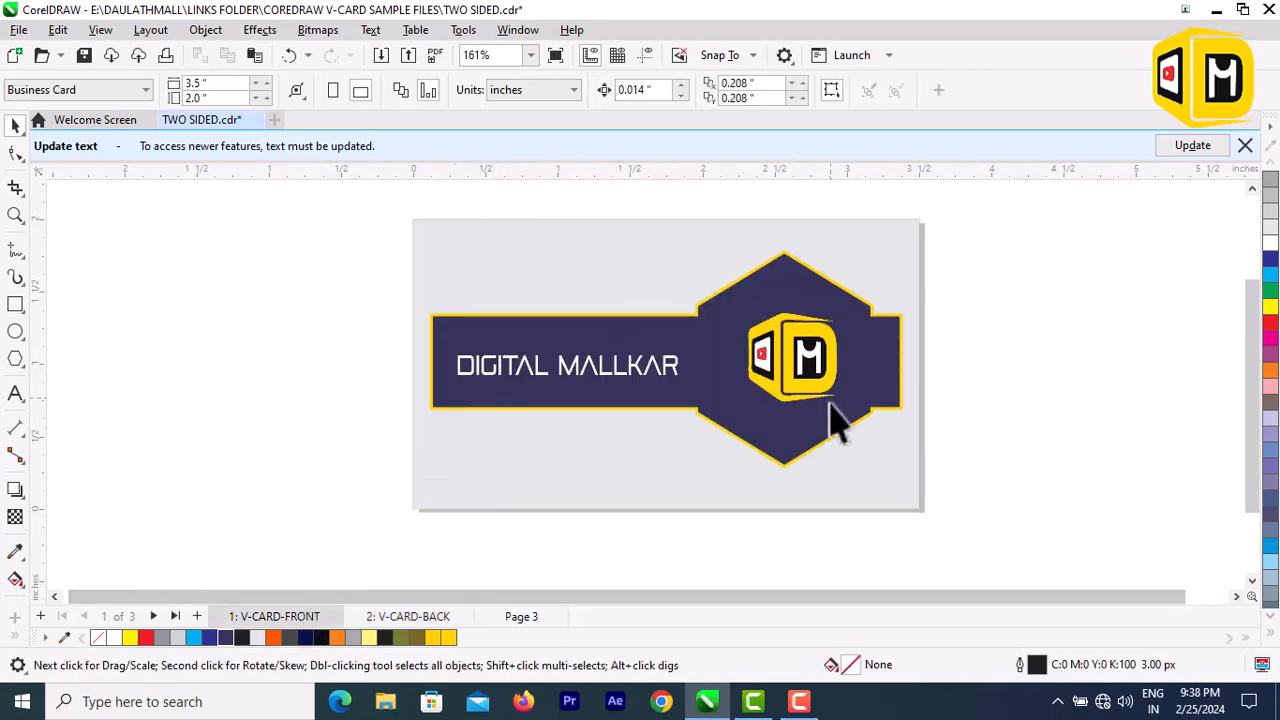
{"action": "left_click", "coordinate": [613, 388]}
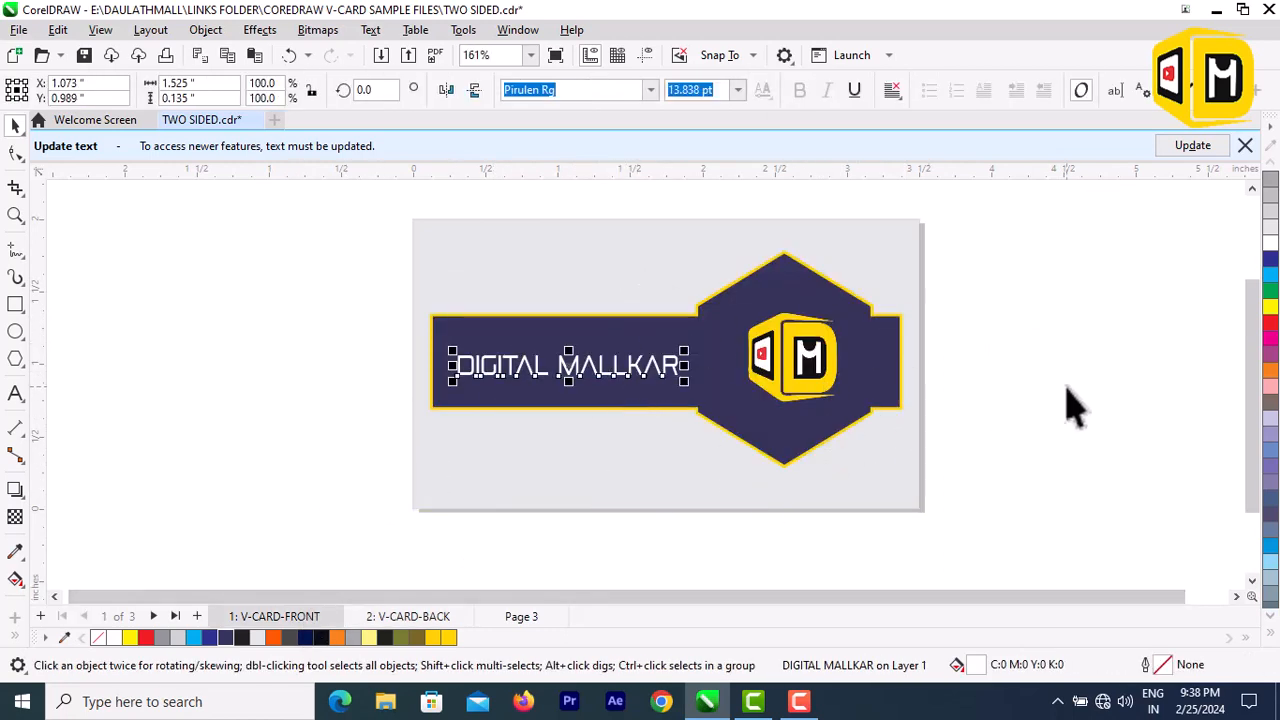
{"action": "left_click", "coordinate": [1070, 406]}
{"action": "left_click", "coordinate": [598, 385]}
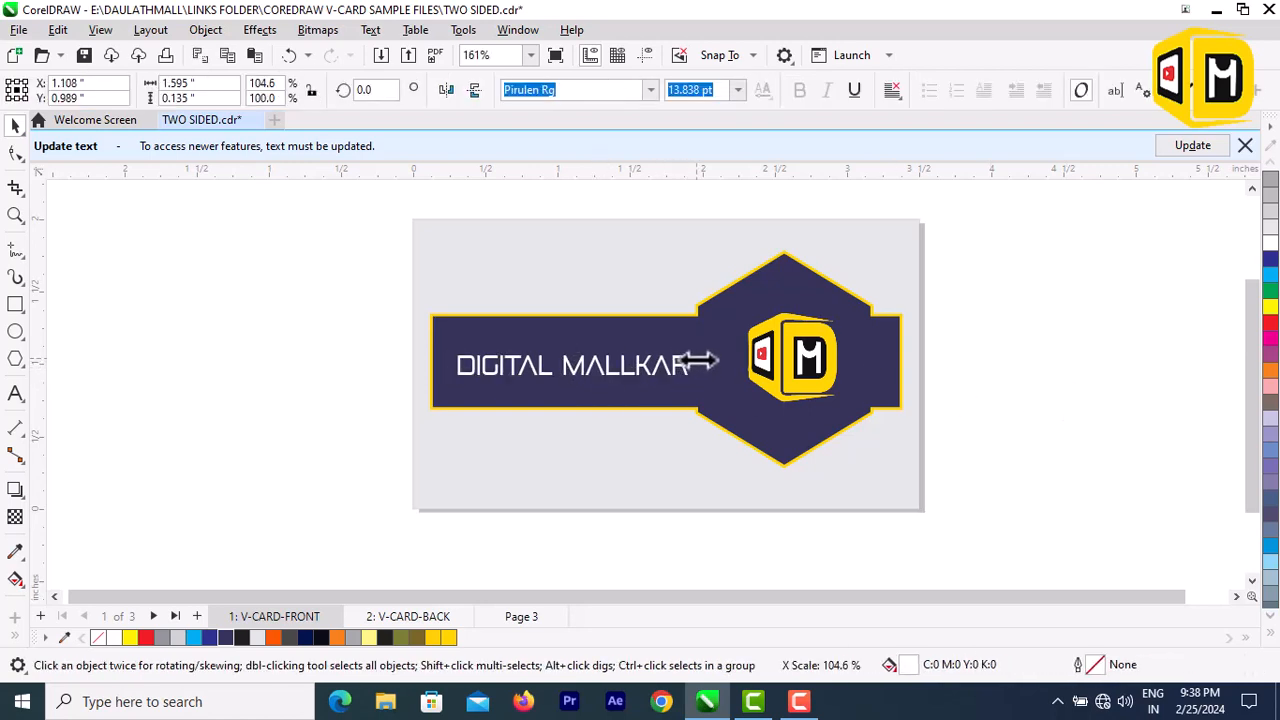
{"action": "left_click", "coordinate": [1120, 326]}
- Move the logo inside the hexagon on V-CARD-FRONT to about X 2.541 and Y 1.048 inches
{"action": "left_click", "coordinate": [812, 385]}
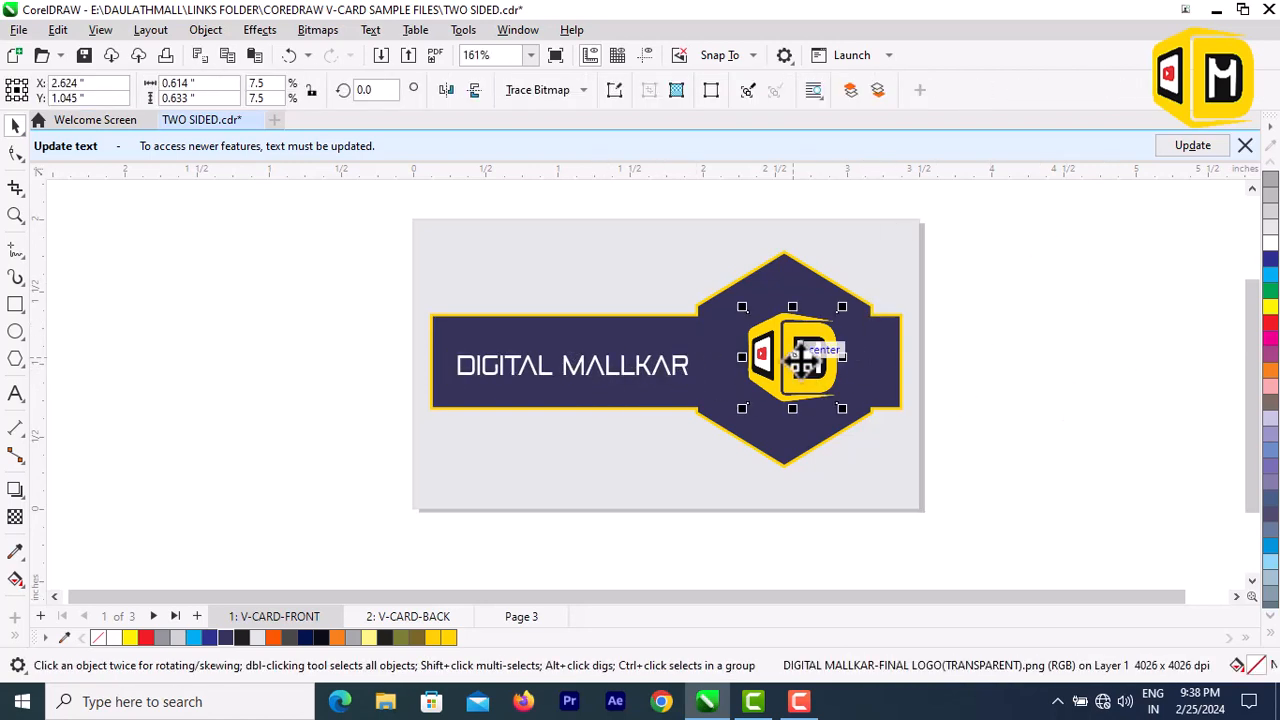
{"action": "left_click_drag", "start_coordinate": [783, 357], "coordinate": [777, 362]}
{"action": "left_click_drag", "start_coordinate": [785, 372], "coordinate": [784, 372]}
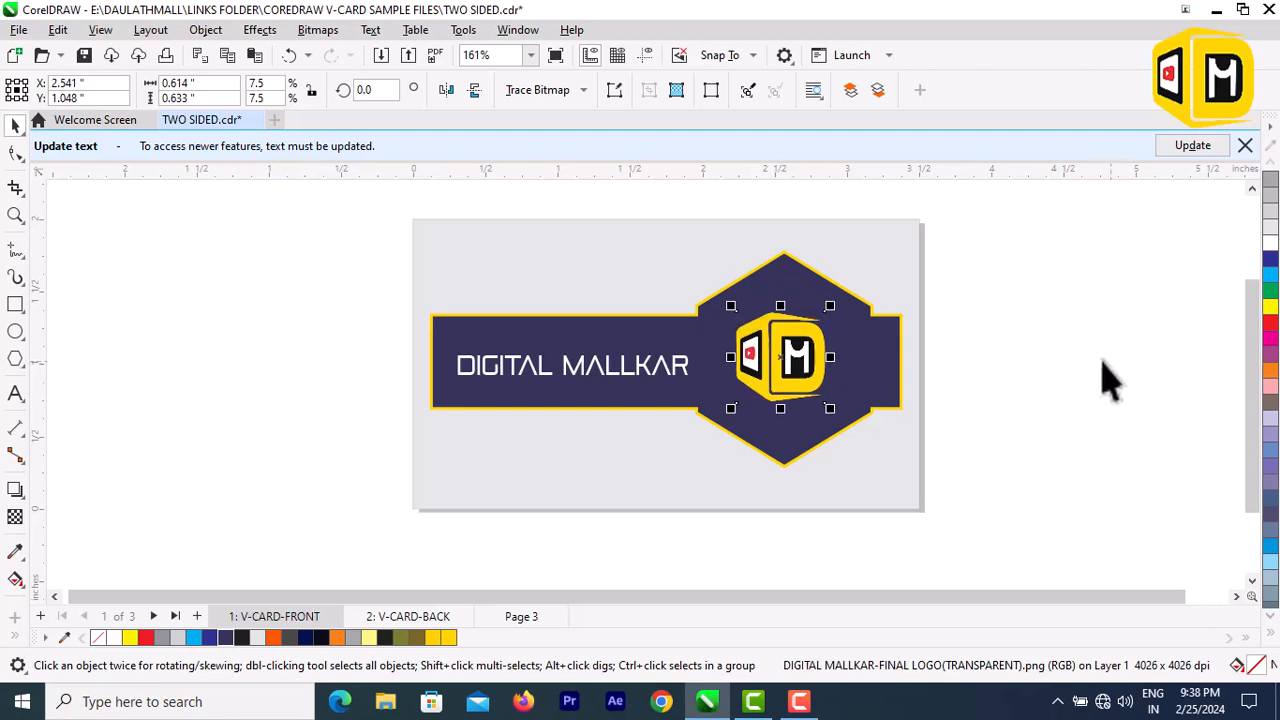
{"action": "left_click", "coordinate": [1094, 380]}
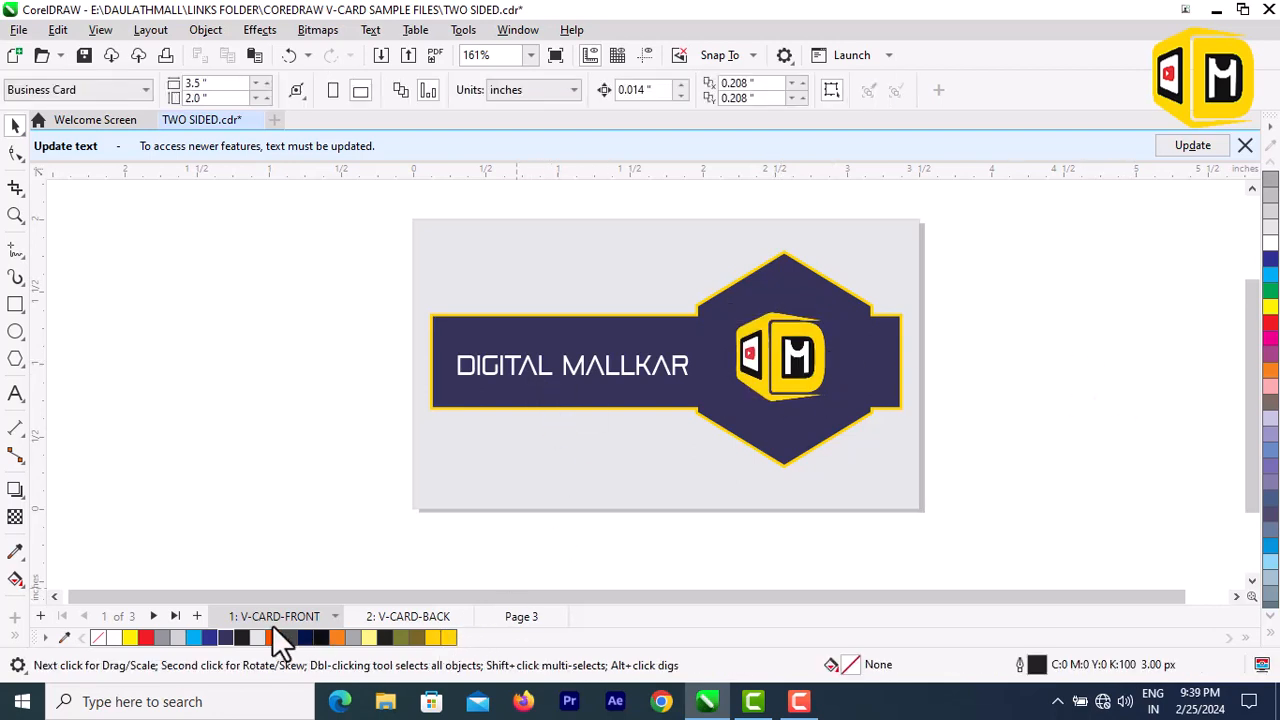
- Add a page-frame rectangle on V-CARD-FRONT and resize it to 3.25 by 1.75 inches as a centered safe margin
{"action": "left_click", "coordinate": [431, 616]}
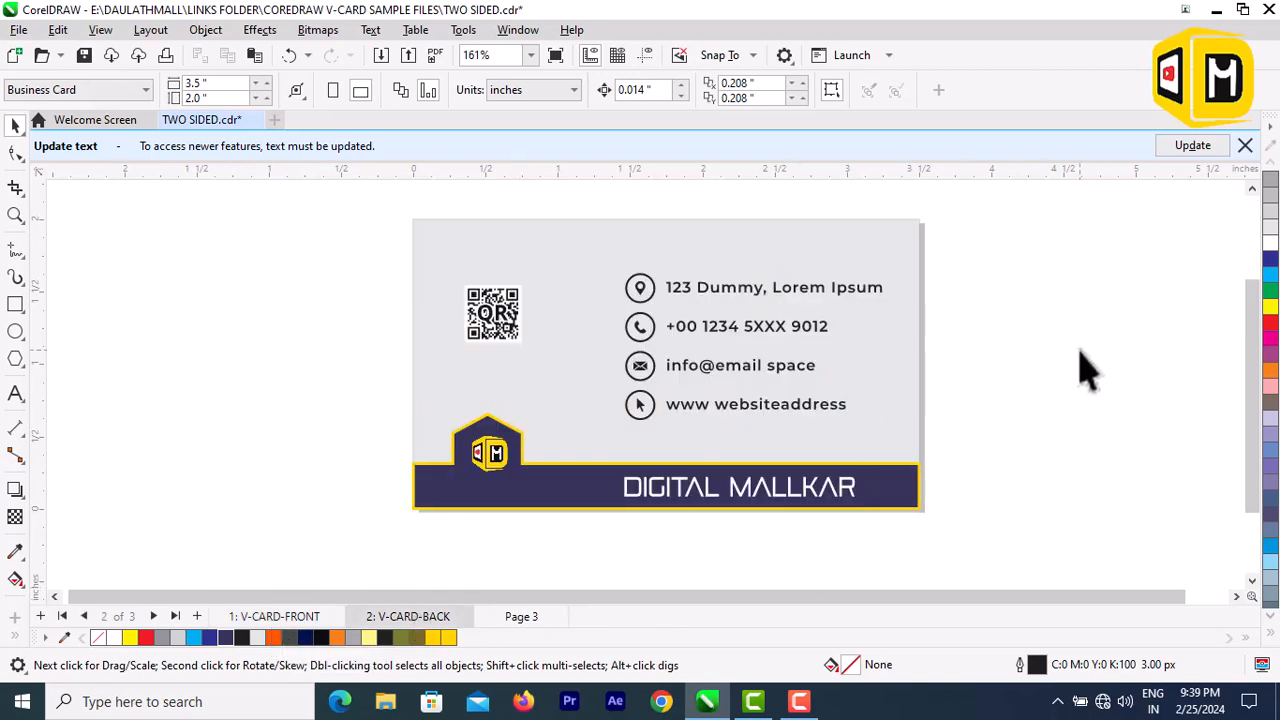
{"action": "left_click", "coordinate": [266, 618]}
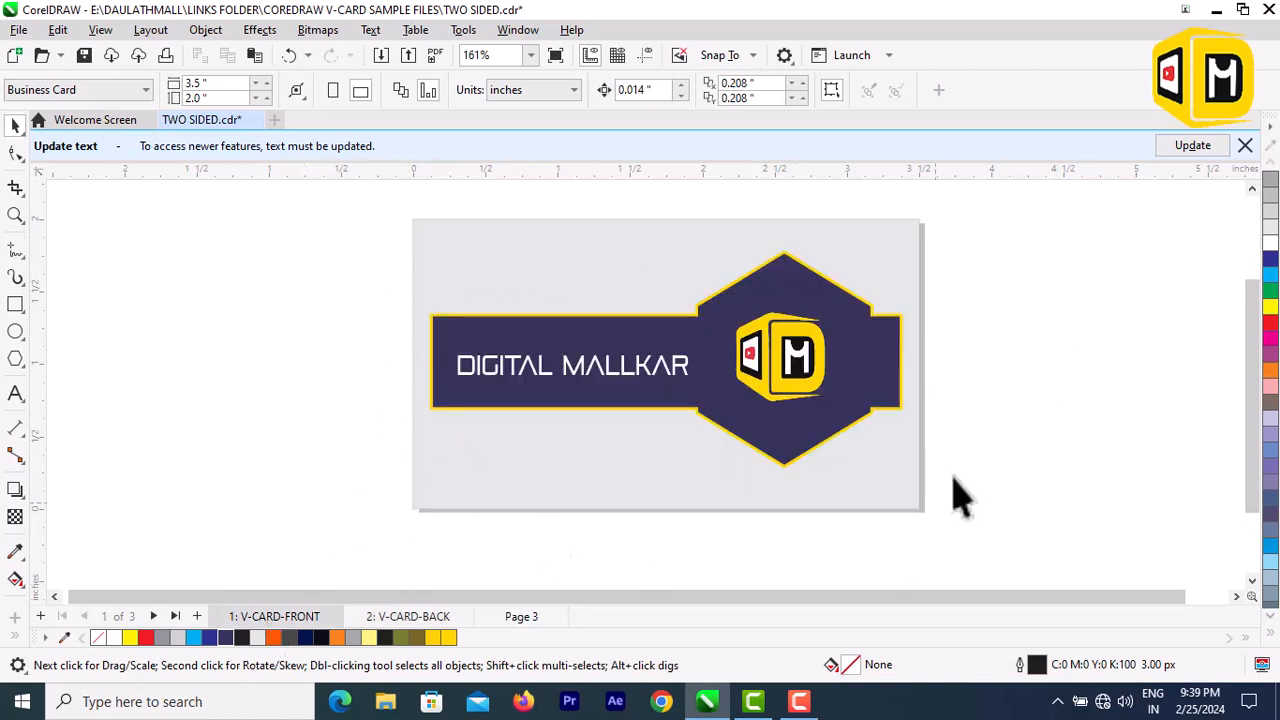
{"action": "double_click", "coordinate": [16, 305]}
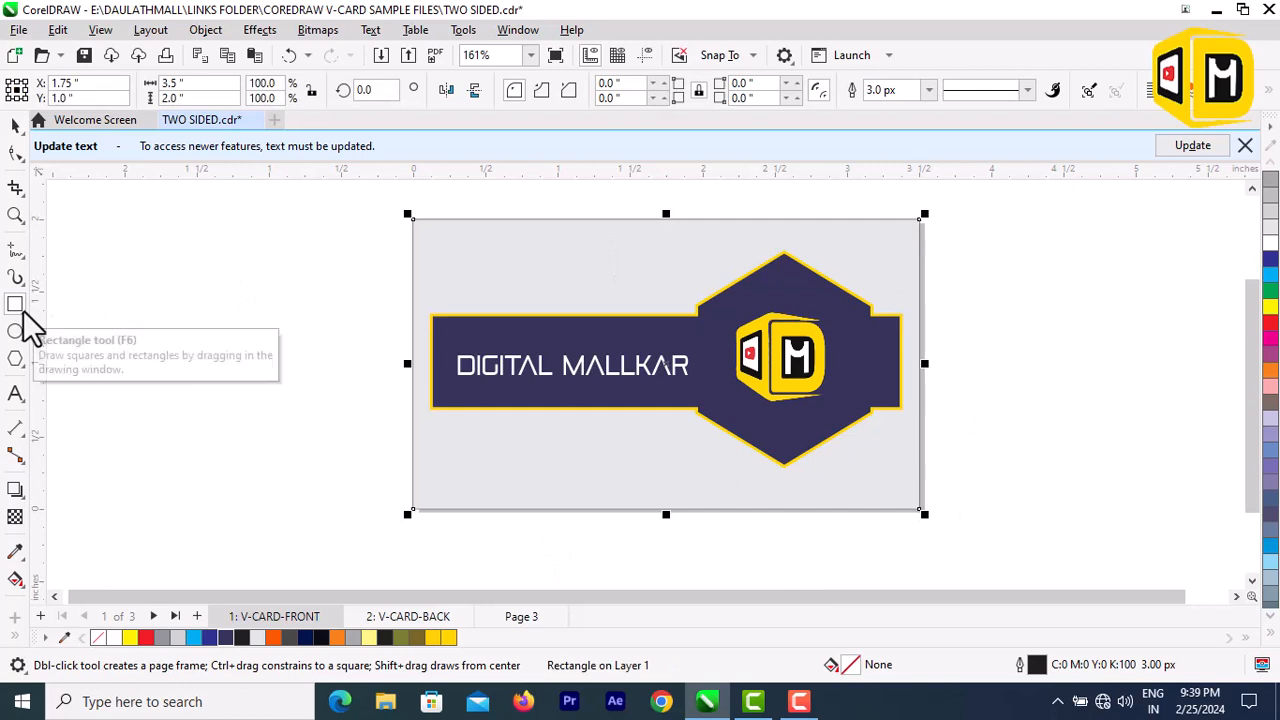
{"action": "left_click", "coordinate": [15, 125]}
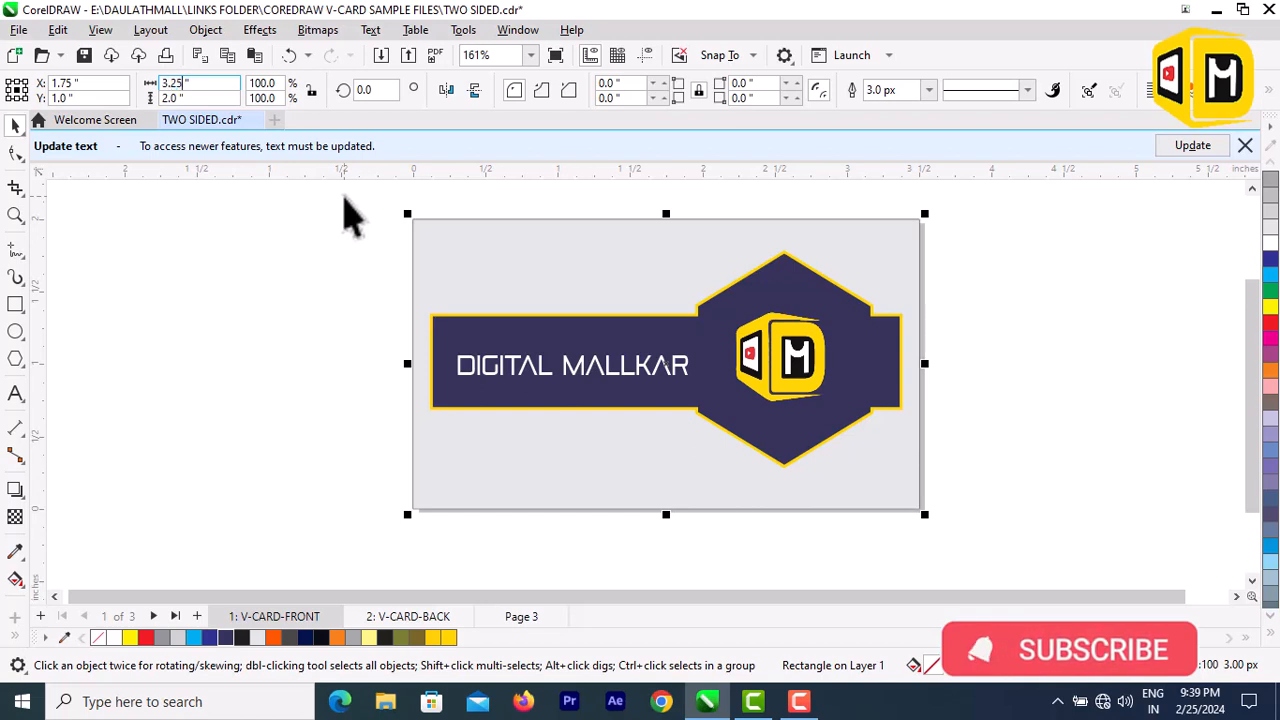
{"action": "type", "text": "3.25"}
{"action": "key", "text": "Return"}
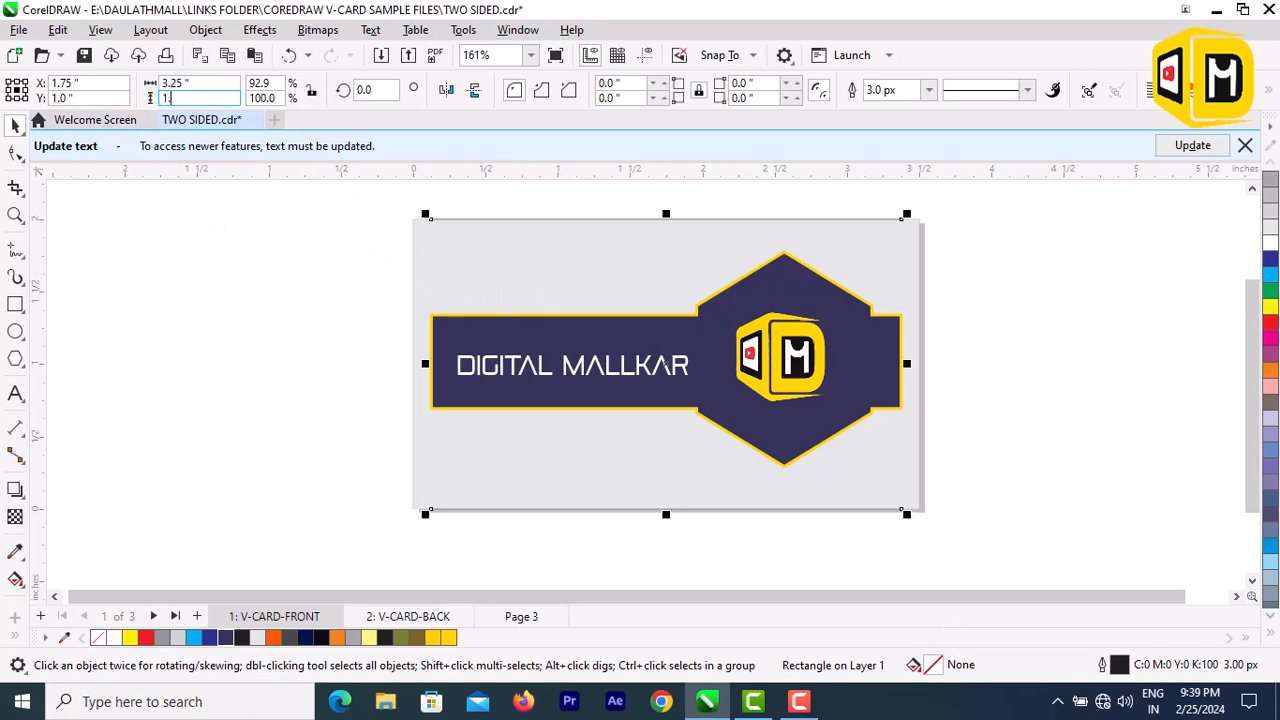
{"action": "type", "text": "1.75"}
{"action": "key", "text": "Return"}
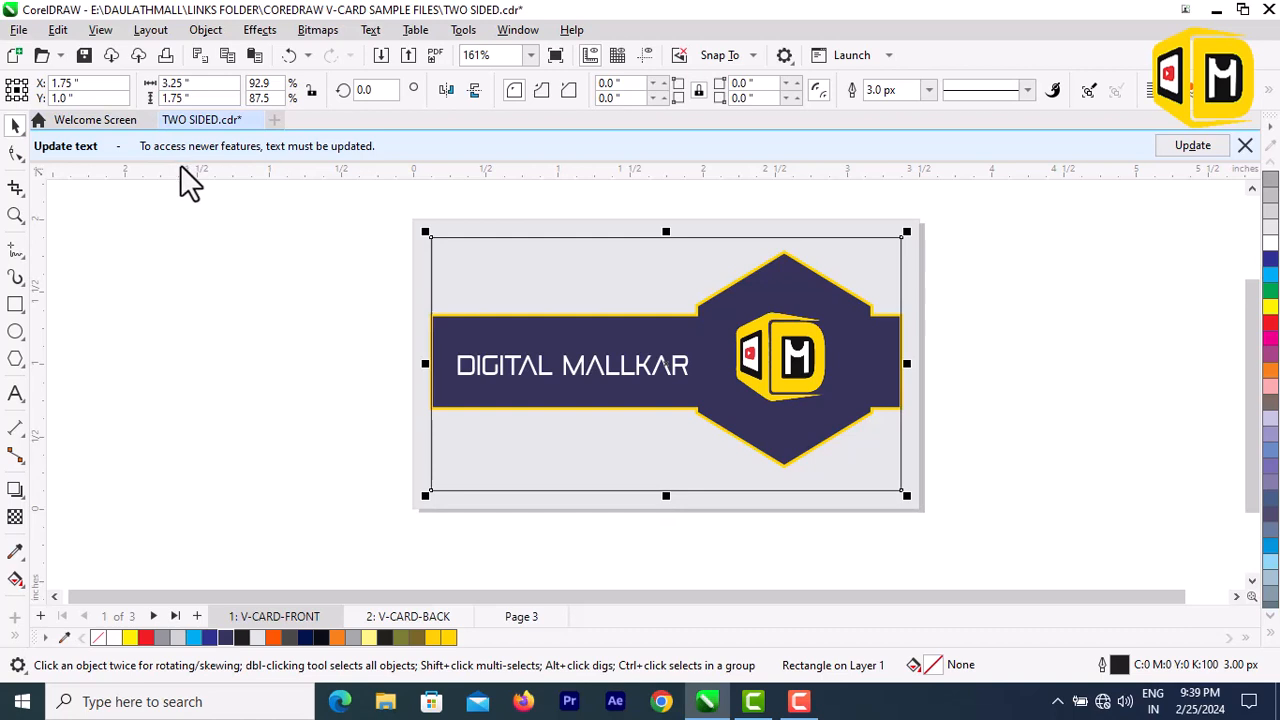
{"action": "left_click", "coordinate": [199, 271]}
- Copy the safe-margin rectangle from V-CARD-FRONT and paste it onto V-CARD-BACK
{"action": "left_click", "coordinate": [575, 250]}
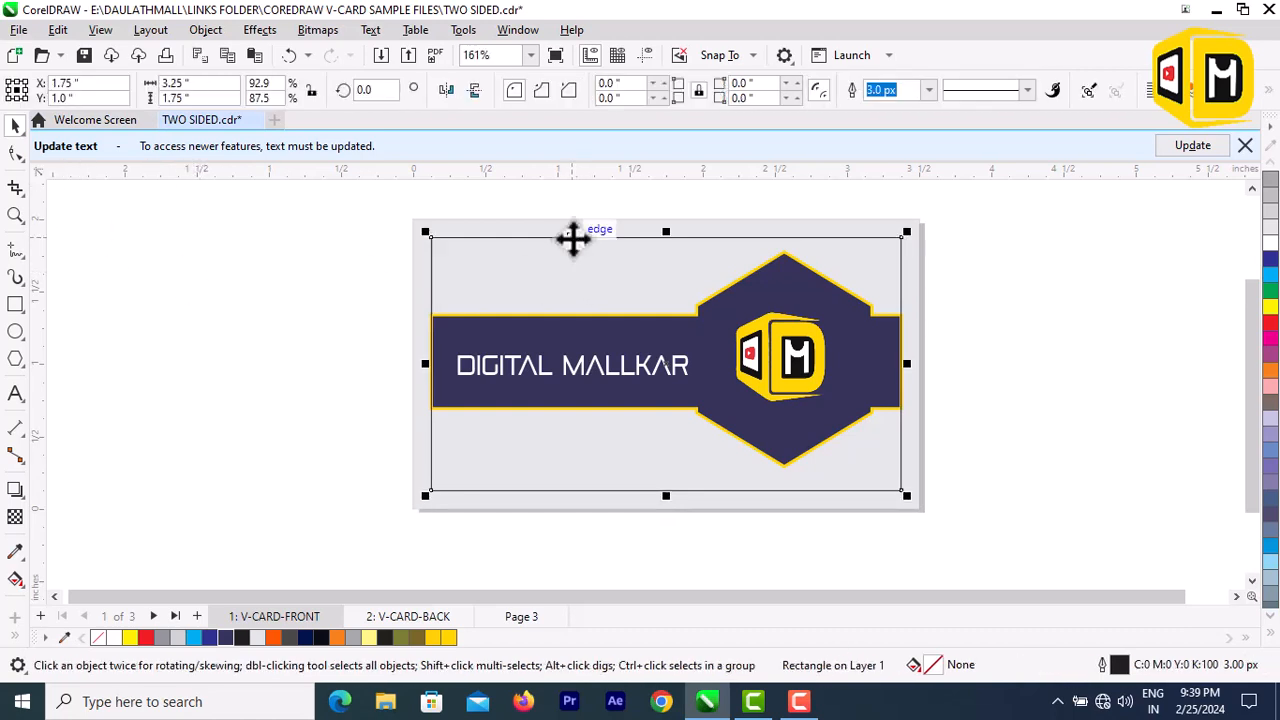
{"action": "left_click", "coordinate": [376, 625]}
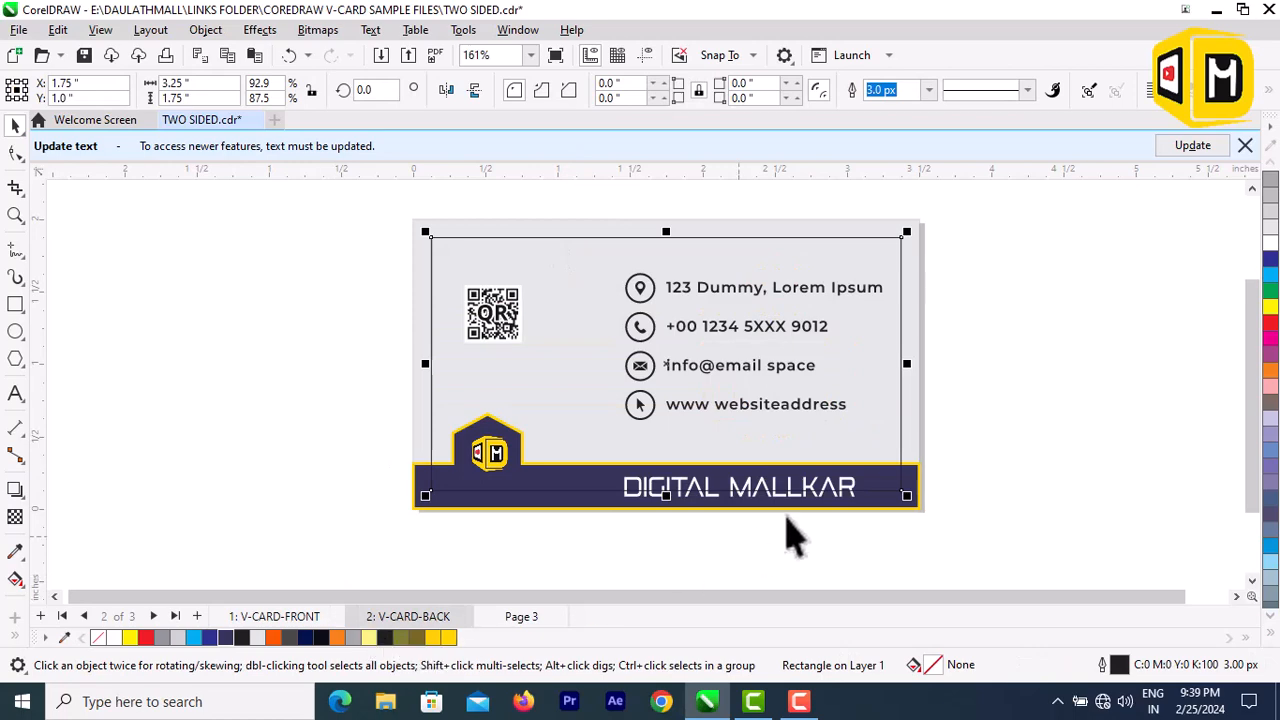
{"action": "left_click", "coordinate": [668, 522]}
- Raise the DIGITAL MALLKAR text on V-CARD-BACK to about Y 0.217 inches and shrink it to about 1.354 inches wide
{"action": "scroll", "coordinate": [668, 522], "scroll_direction": "up", "scroll_amount": 2}
{"action": "scroll", "coordinate": [672, 540], "scroll_direction": "down", "scroll_amount": 1}
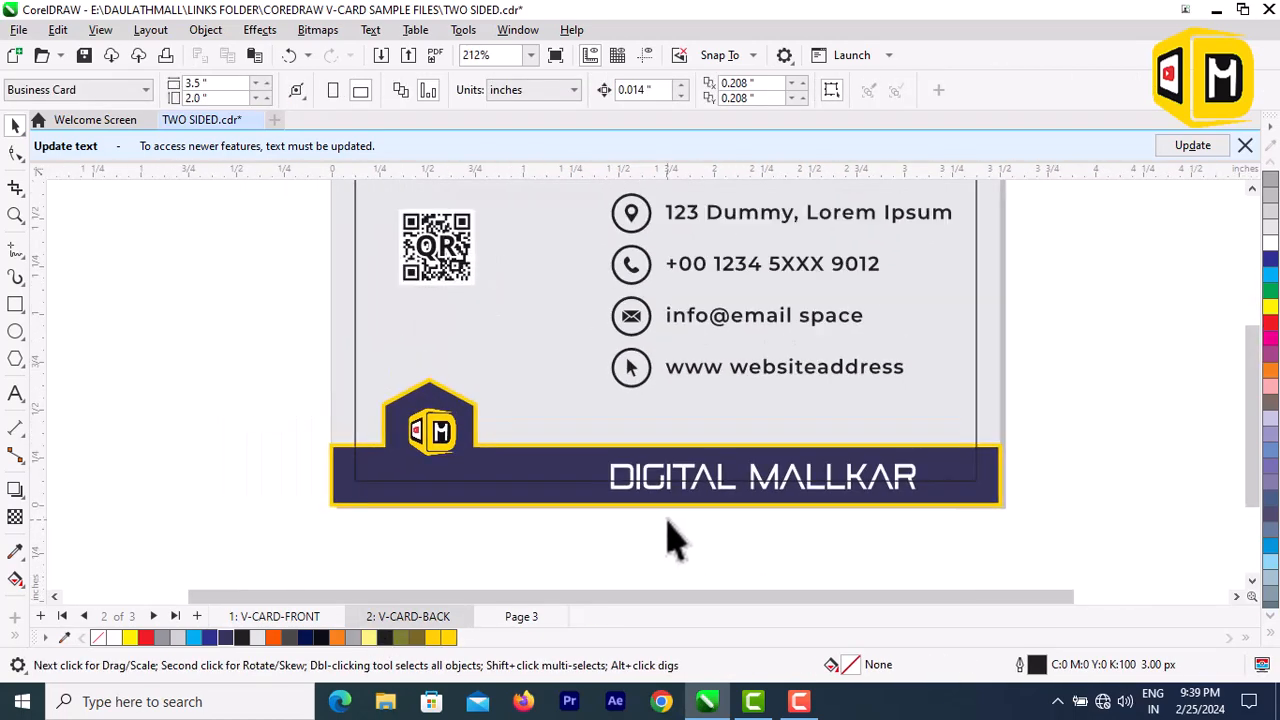
{"action": "left_click", "coordinate": [683, 480]}
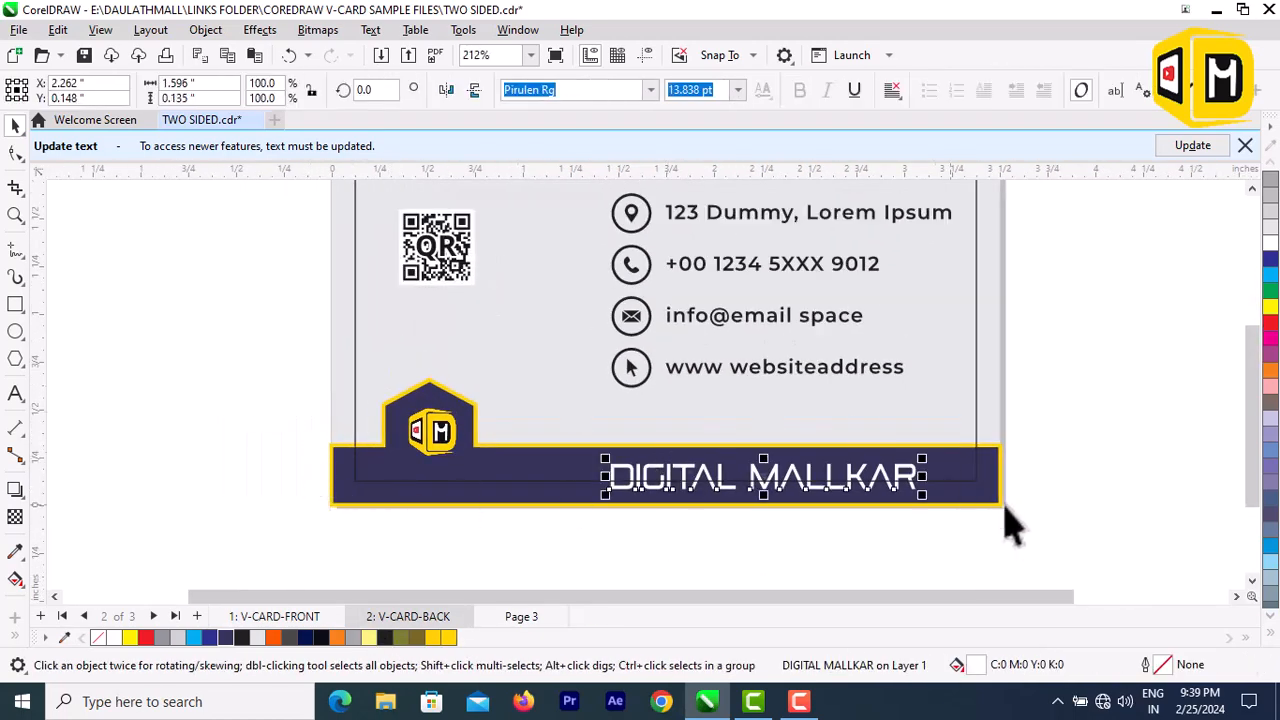
{"action": "mouse_move", "coordinate": [797, 480]}
{"action": "left_mouse_down"}
{"action": "mouse_move", "coordinate": [790, 437]}
{"action": "mouse_move", "coordinate": [791, 466]}
{"action": "left_mouse_up"}
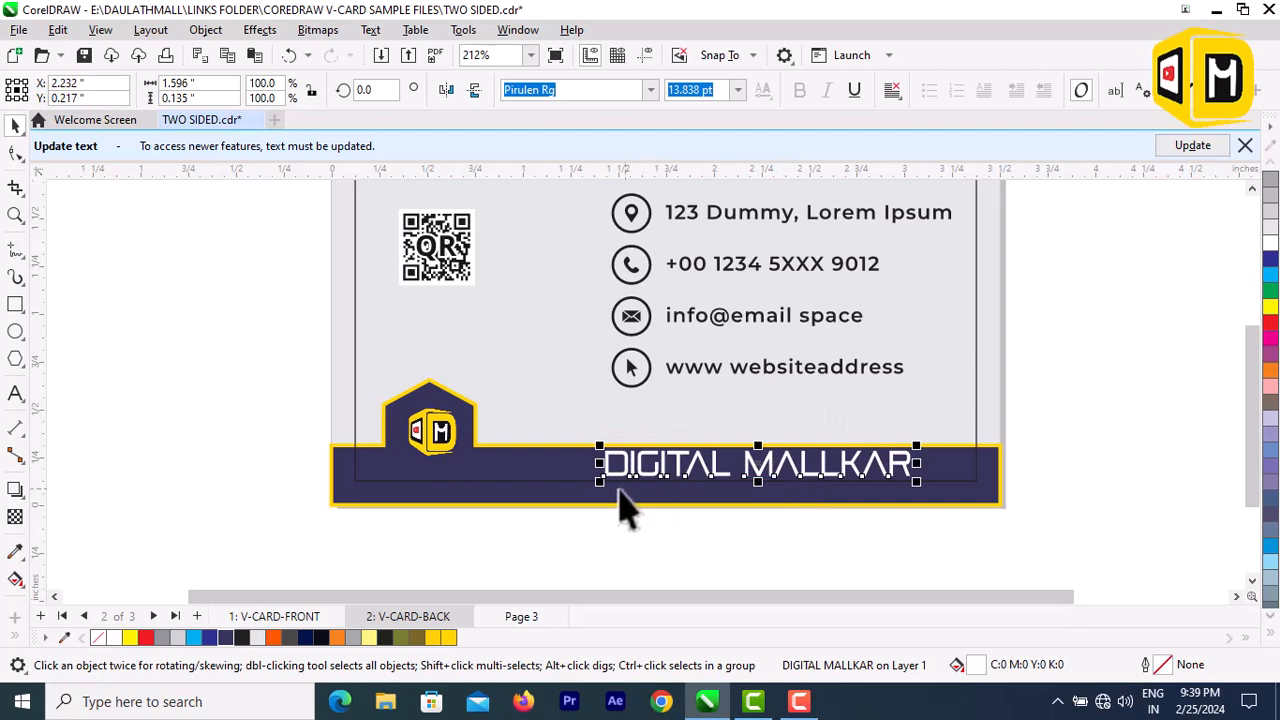
{"action": "left_click_drag", "start_coordinate": [600, 490], "coordinate": [646, 477]}
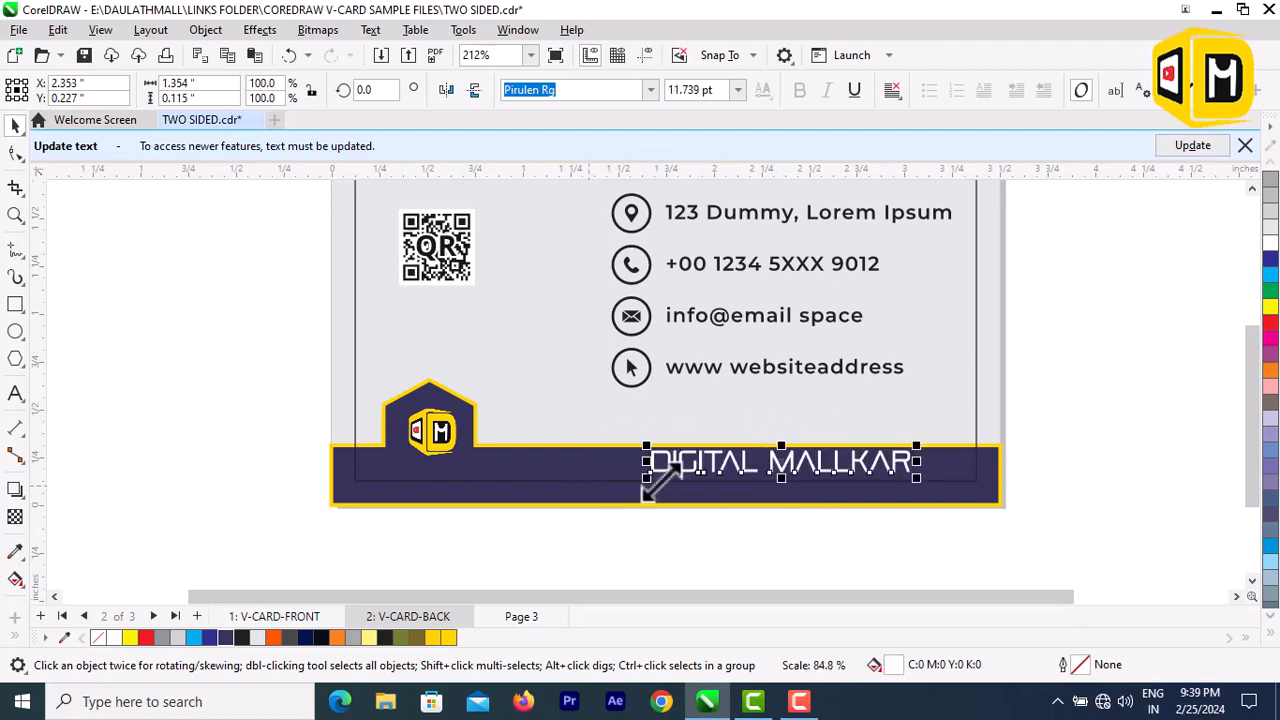
- Move the DIGITAL MALLKAR text off the strip on V-CARD-BACK and delete it
{"action": "left_click_drag", "start_coordinate": [776, 461], "coordinate": [757, 433]}
{"action": "scroll", "coordinate": [786, 480], "scroll_direction": "down", "scroll_amount": 2}
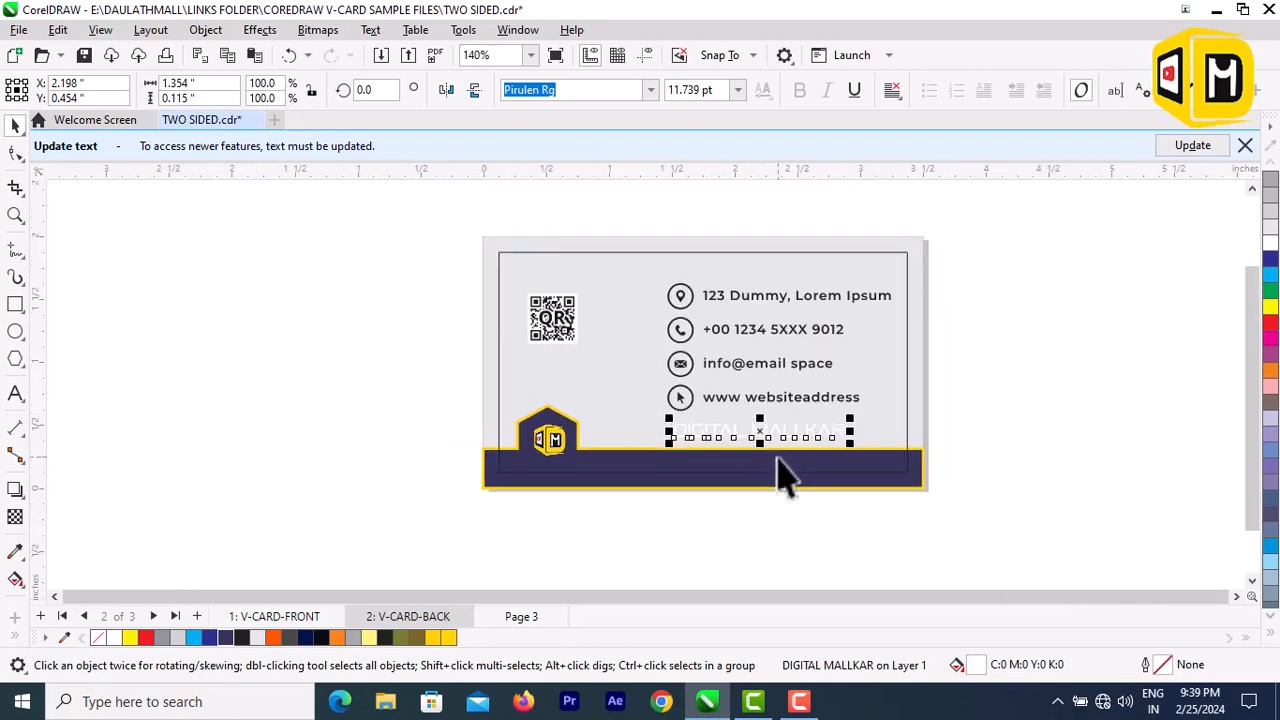
{"action": "key", "text": "Escape"}
- Try to scale down the indigo strip on V-CARD-BACK and shift it toward the safe-margin rectangle
{"action": "left_click", "coordinate": [784, 480]}
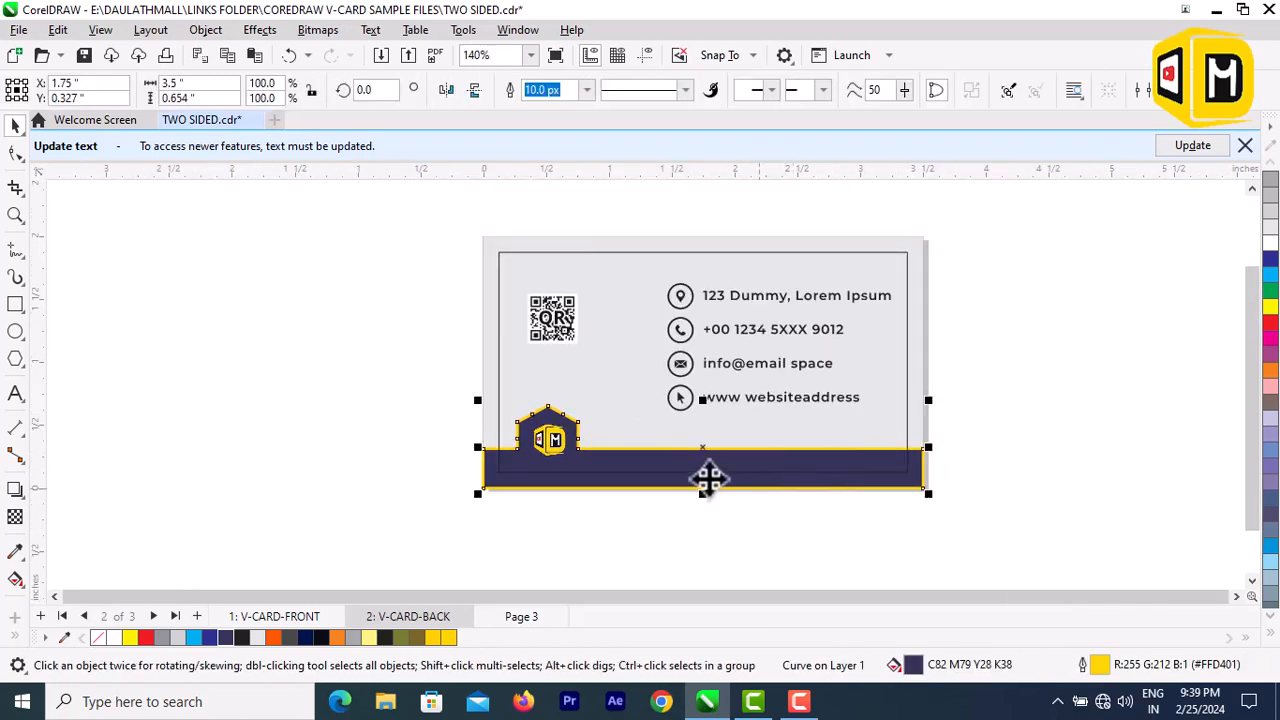
{"action": "left_click", "coordinate": [655, 464]}
{"action": "left_click", "coordinate": [507, 490]}
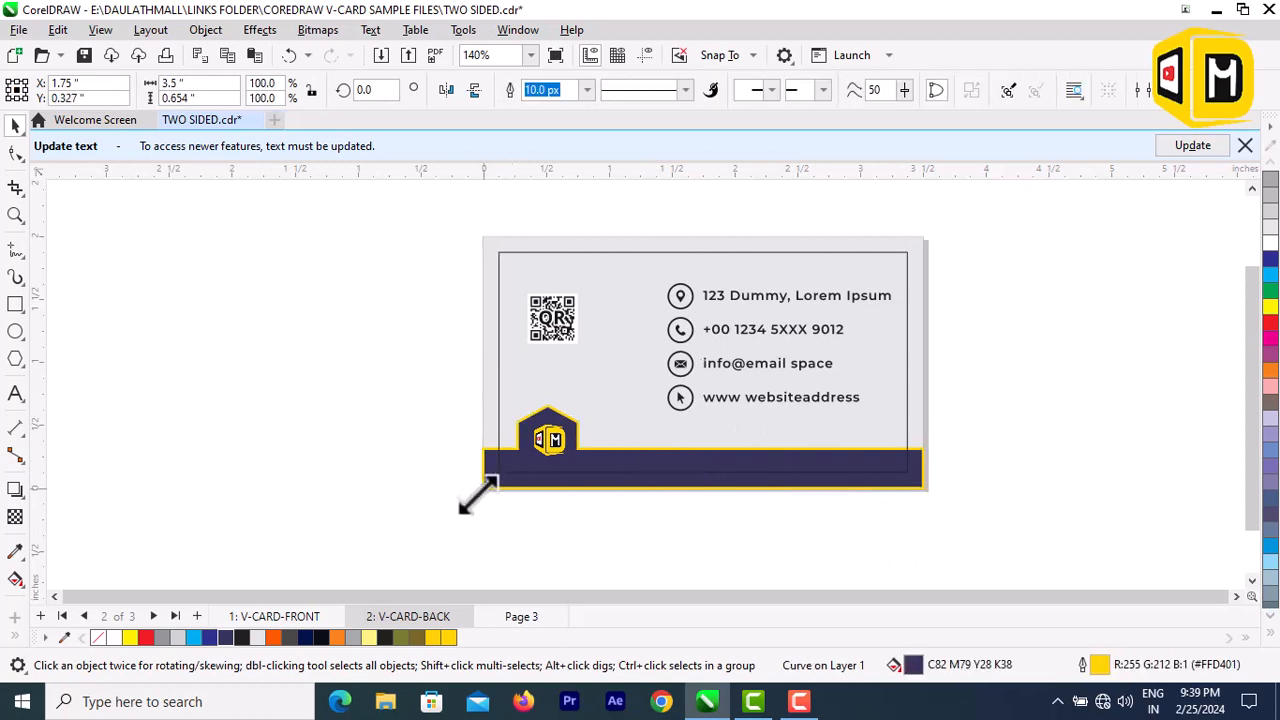
{"action": "left_click_drag", "start_coordinate": [477, 493], "coordinate": [525, 484]}
{"action": "scroll", "coordinate": [630, 465], "scroll_direction": "up", "scroll_amount": 1}
{"action": "left_click_drag", "start_coordinate": [629, 457], "coordinate": [596, 440]}
{"action": "key", "text": "ctrl+z"}
{"action": "key", "text": "ctrl+z"}
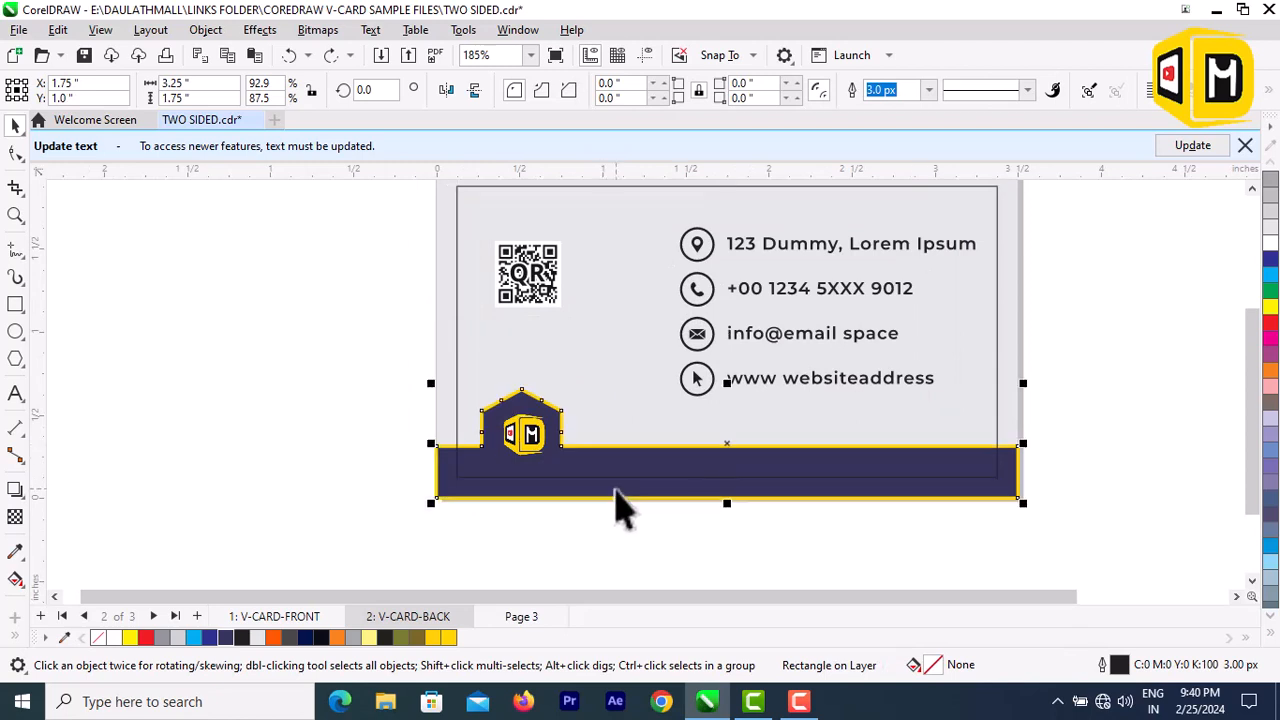
- Check the artwork on V-CARD-BACK and V-CARD-FRONT against the safe-margin rectangle
{"action": "left_click", "coordinate": [697, 593]}
{"action": "left_click", "coordinate": [531, 445]}
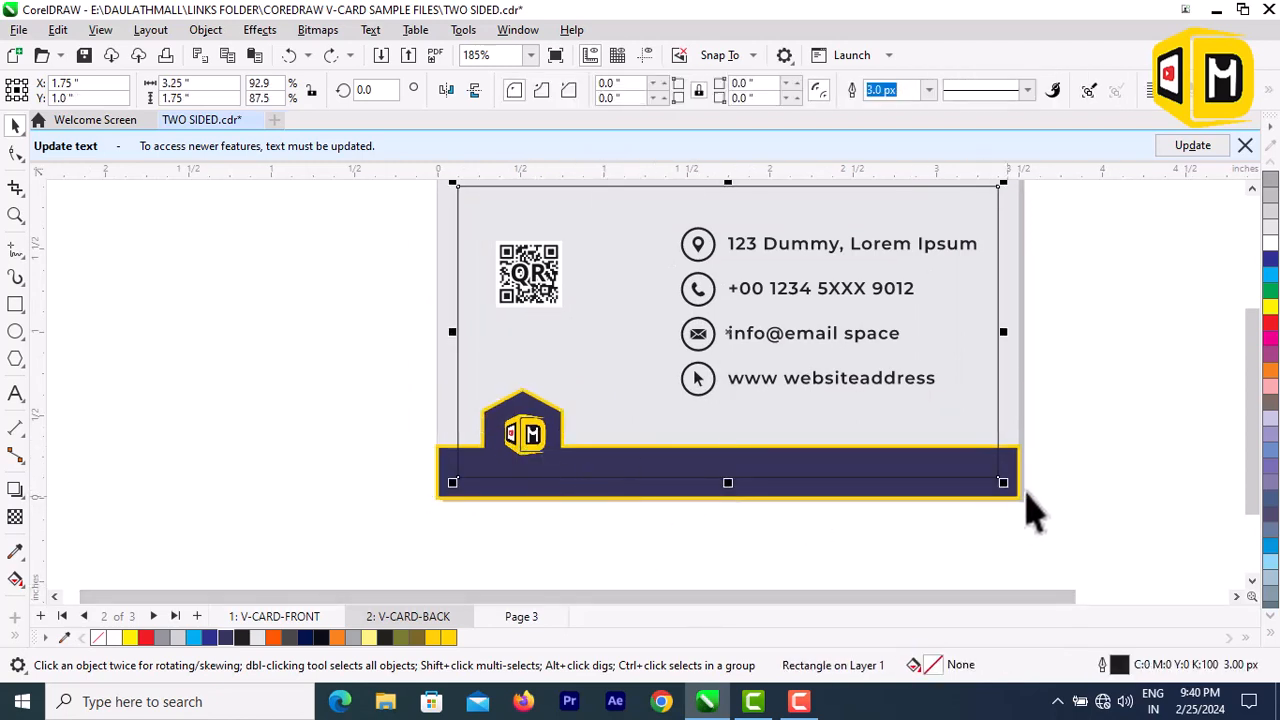
{"action": "left_click", "coordinate": [1030, 492]}
{"action": "scroll", "coordinate": [646, 524], "scroll_direction": "down", "scroll_amount": 1}
{"action": "left_click", "coordinate": [275, 616]}
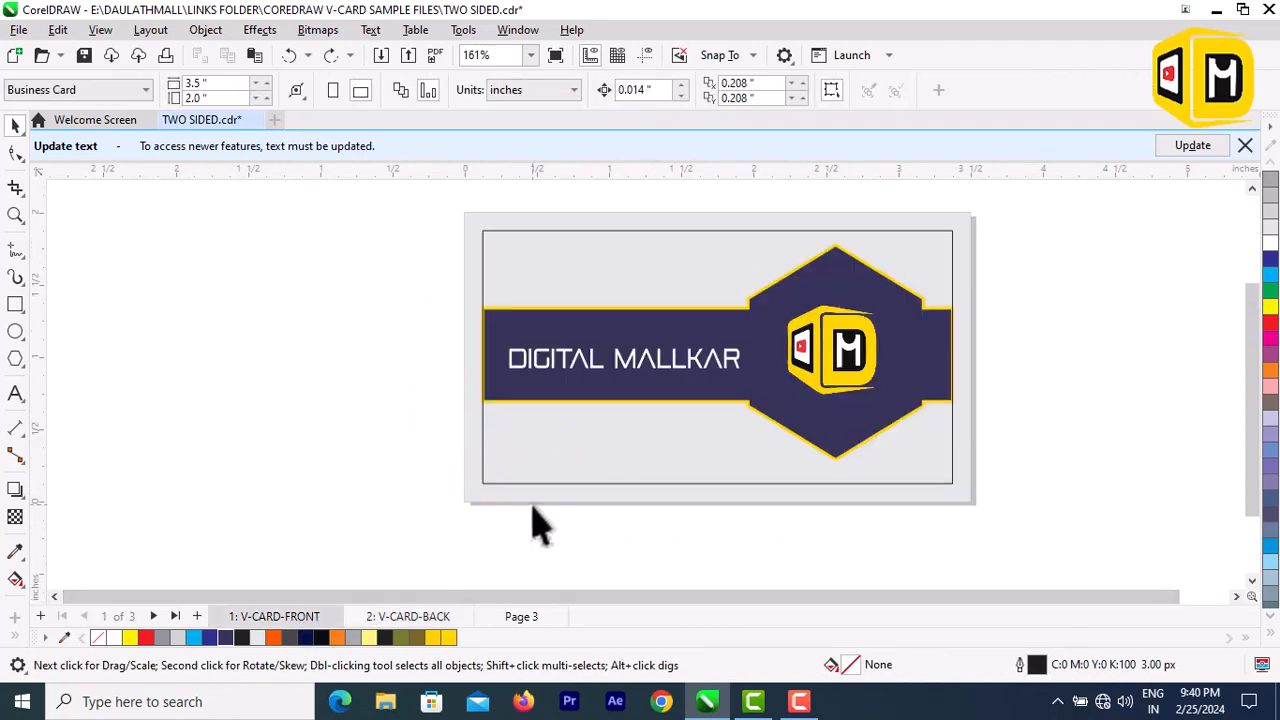
{"action": "left_click", "coordinate": [828, 385]}
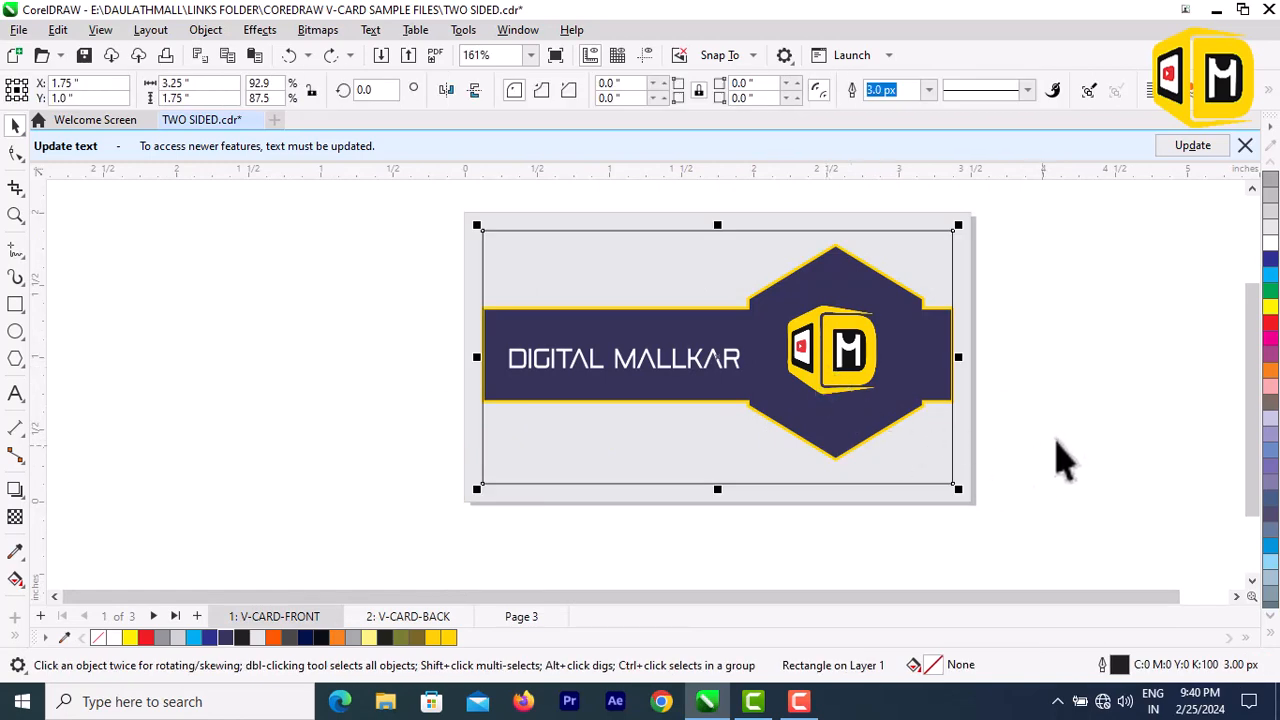
{"action": "left_click", "coordinate": [421, 622]}
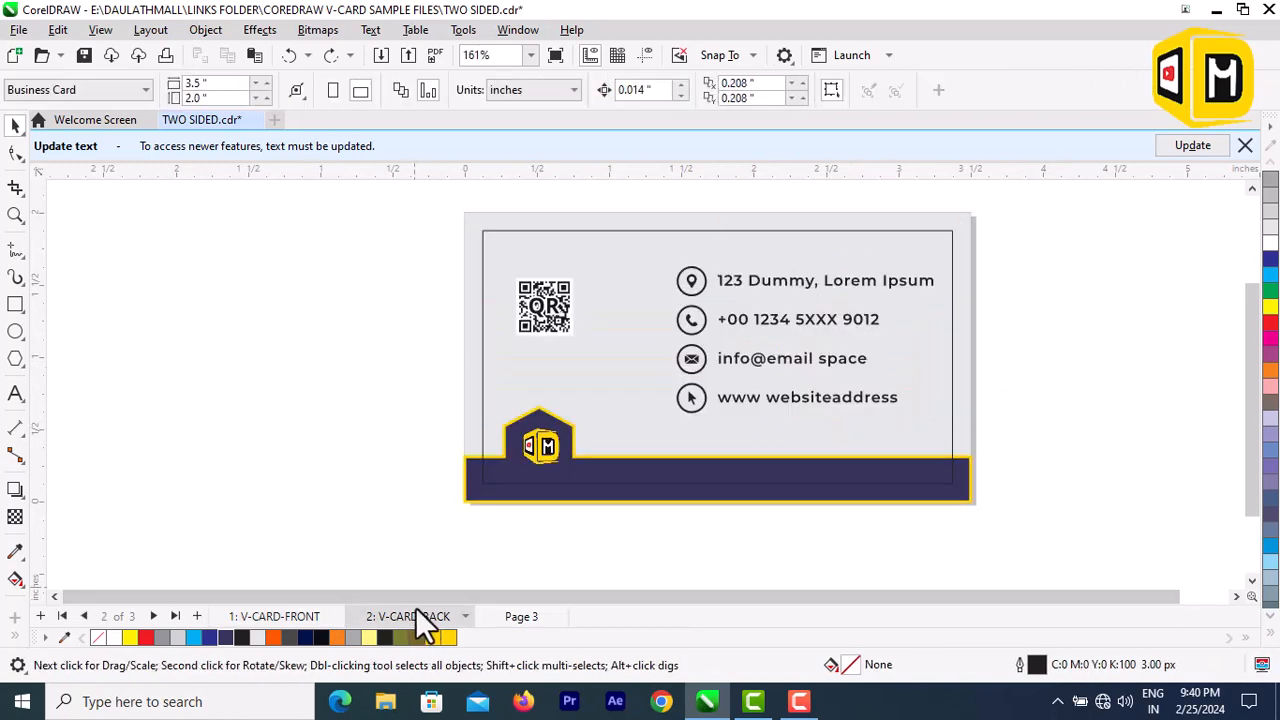
{"action": "left_click", "coordinate": [299, 618]}
{"action": "right_click", "coordinate": [299, 618]}
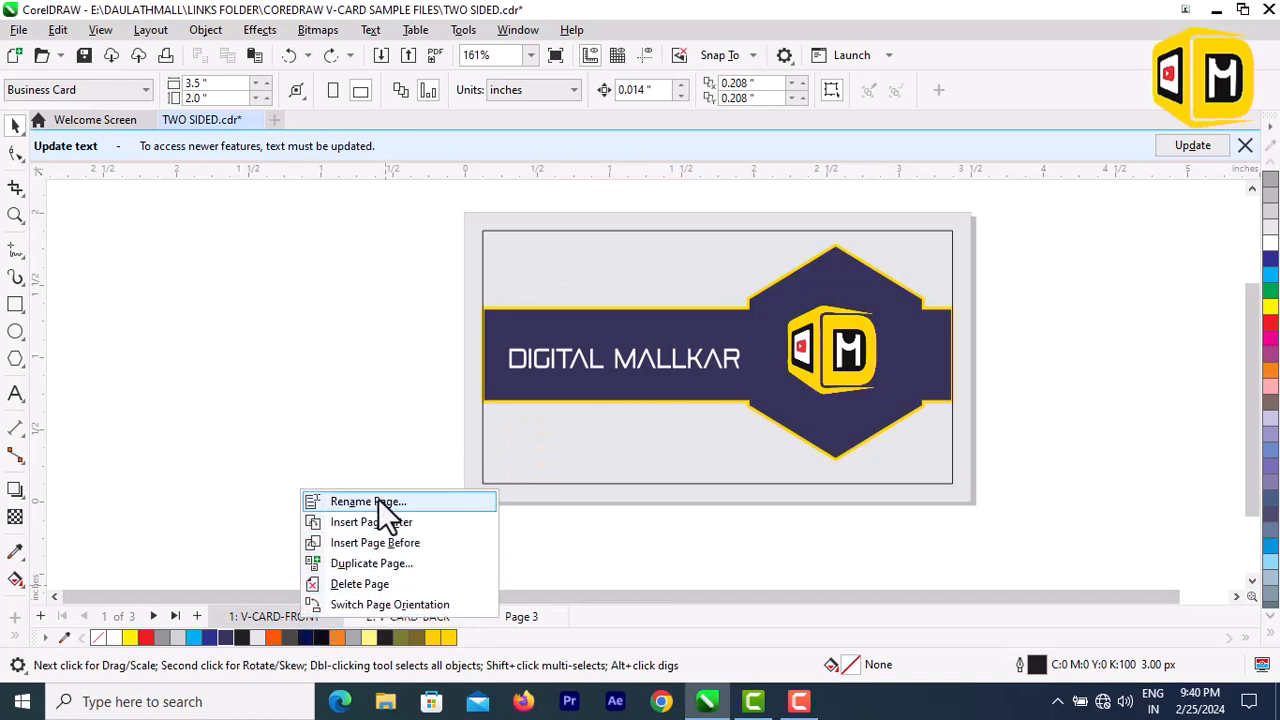
{"action": "left_click", "coordinate": [570, 562]}
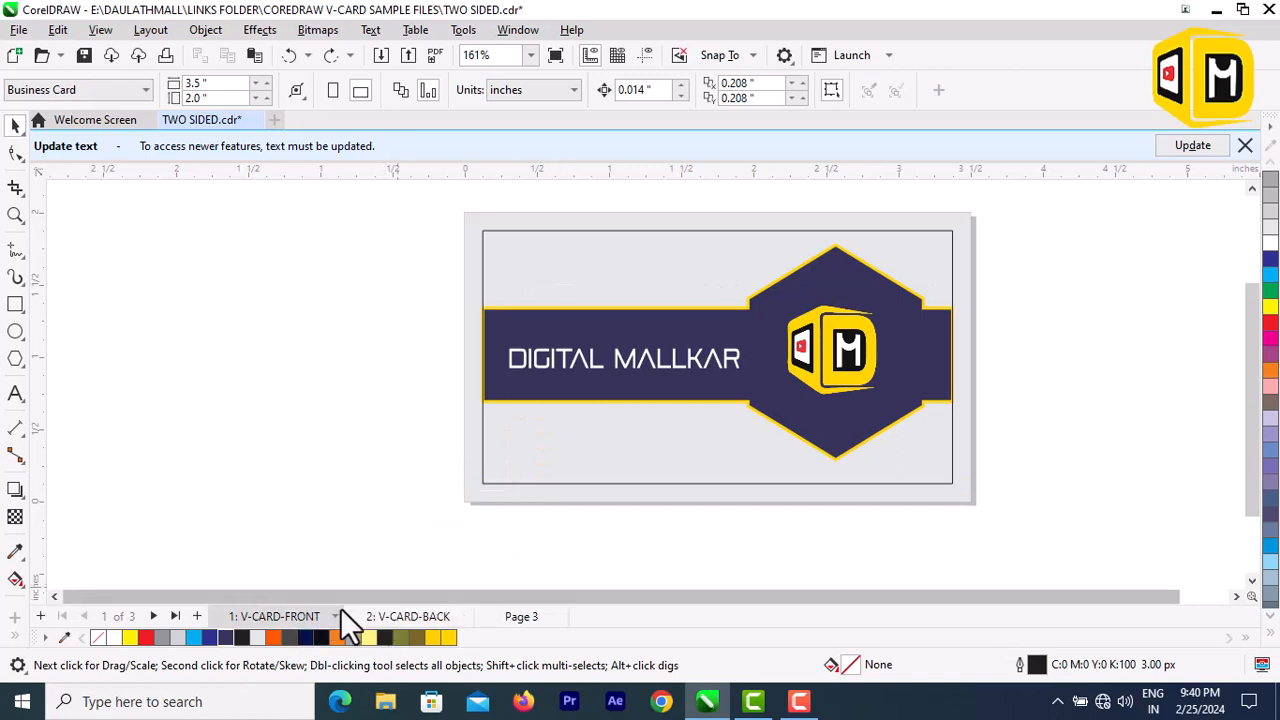
{"action": "right_click", "coordinate": [290, 616]}
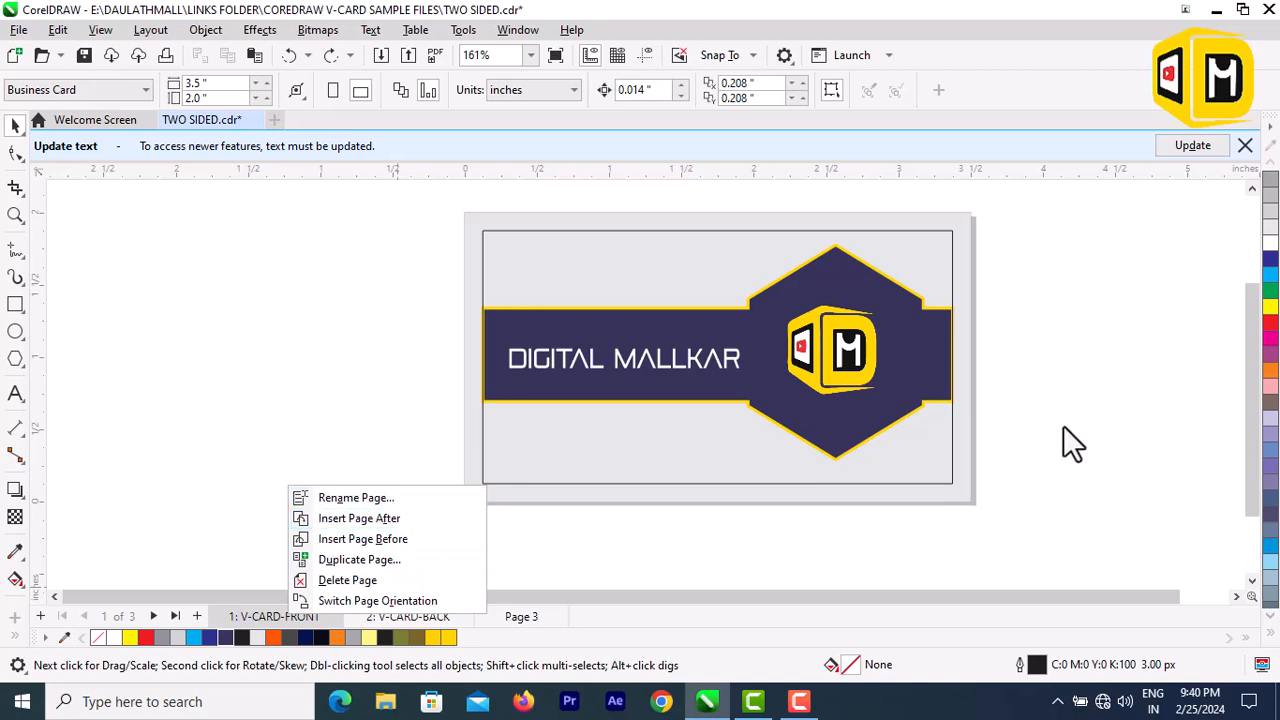
{"action": "left_click", "coordinate": [983, 429]}
{"action": "left_click", "coordinate": [831, 406]}
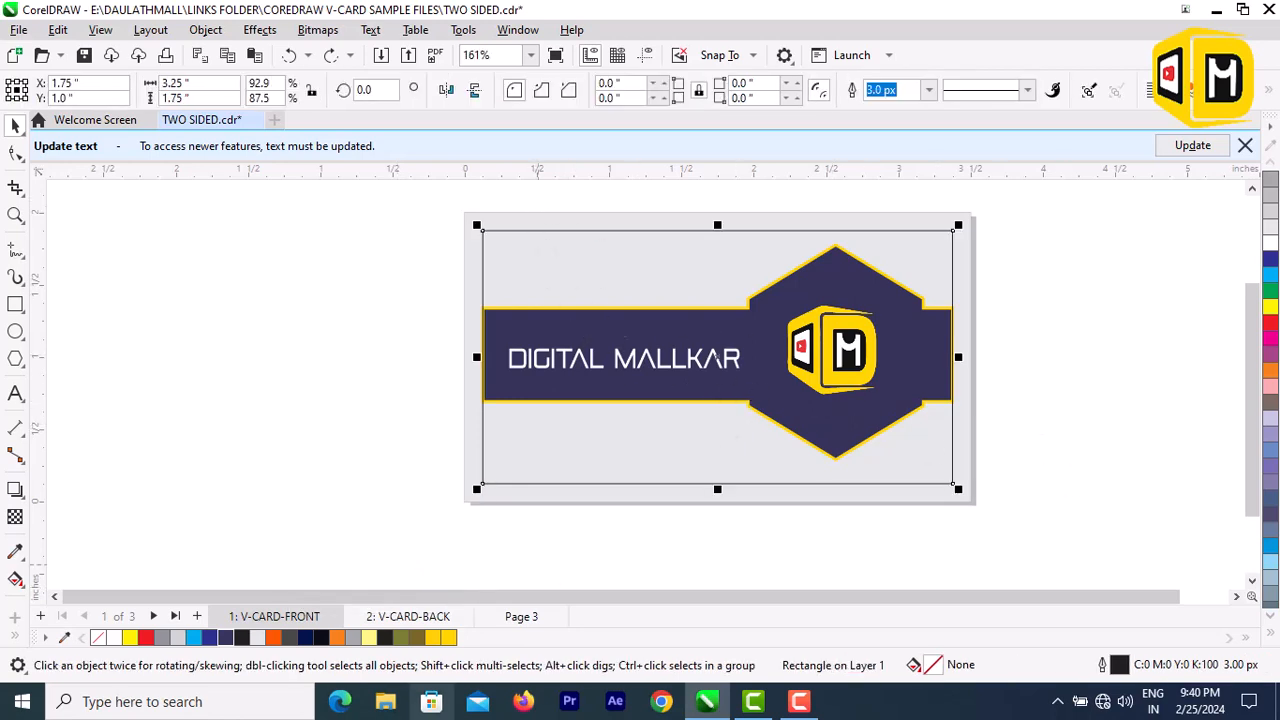
{"action": "left_click", "coordinate": [390, 618]}
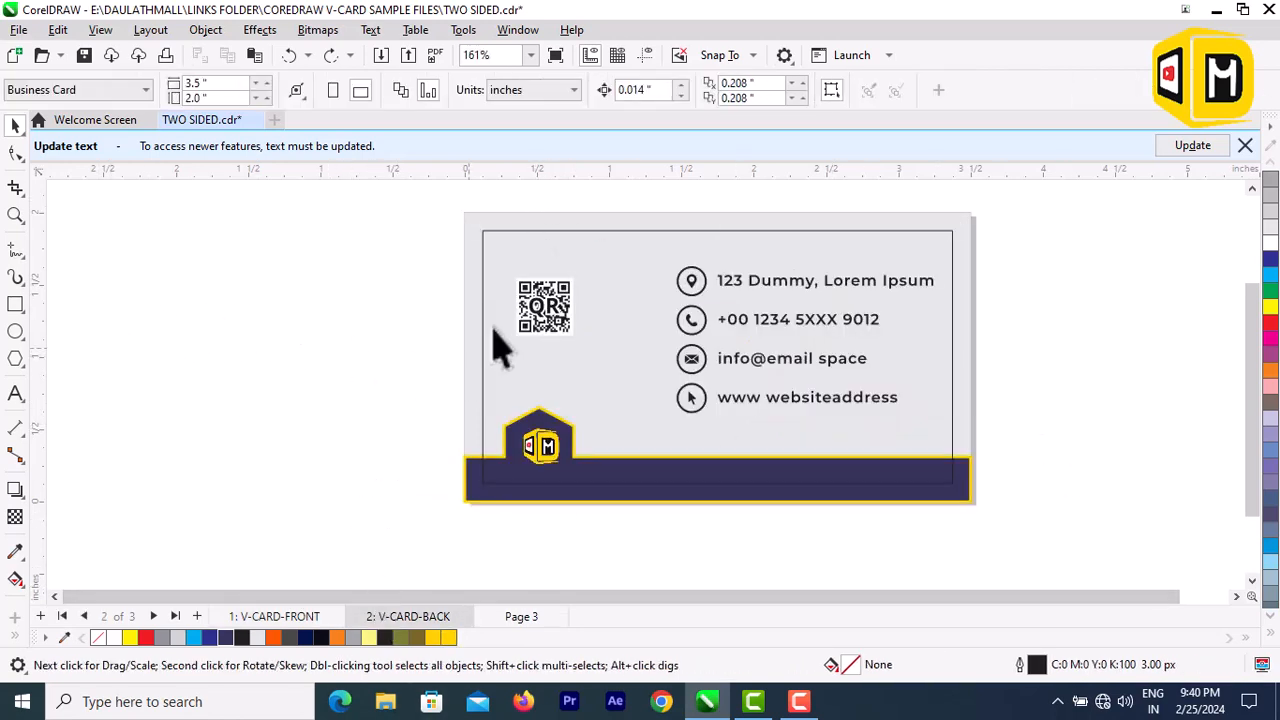
{"action": "left_click", "coordinate": [624, 472]}
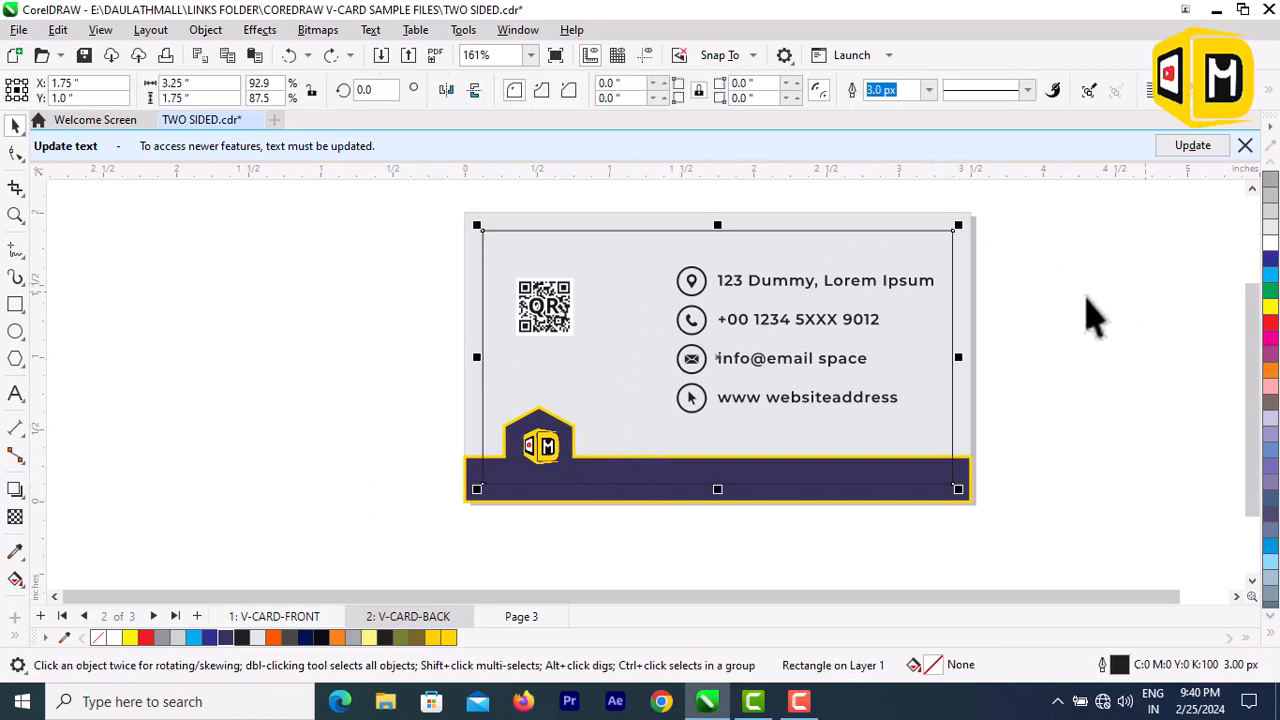
{"action": "left_click", "coordinate": [1025, 312]}
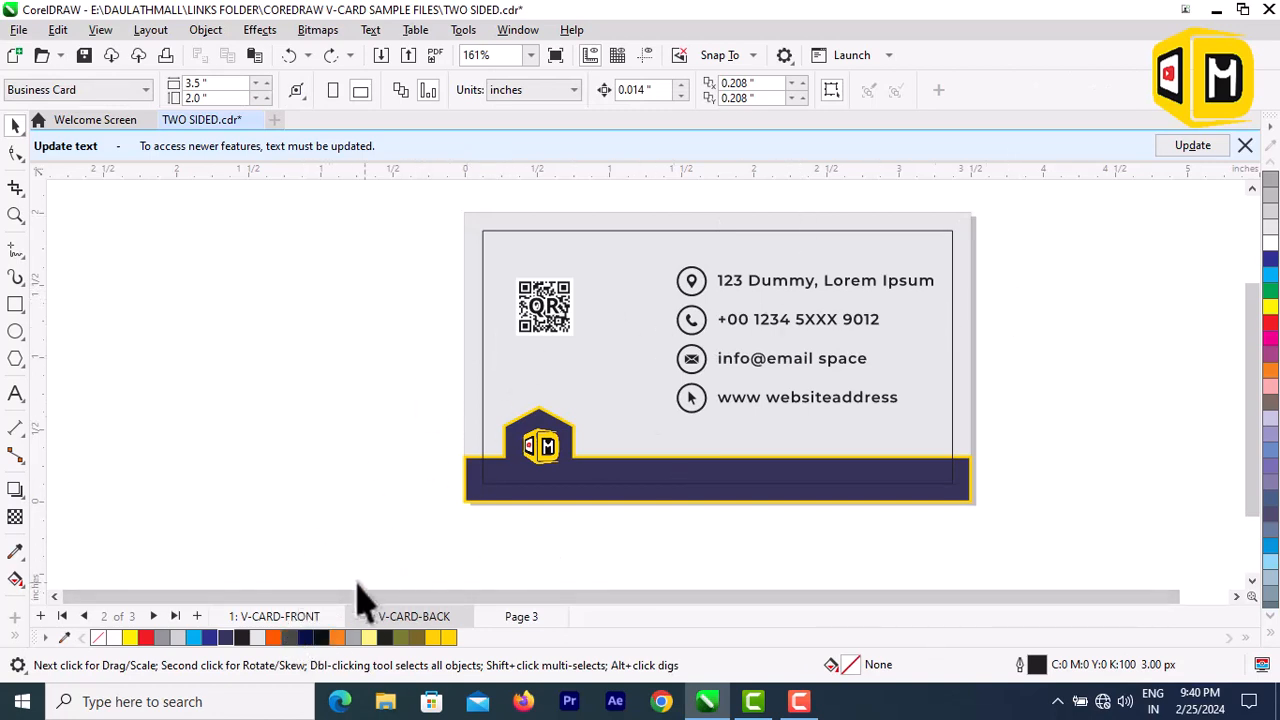
- On V-CARD-FRONT, draw a rectangle about 0.35 by 0.266 inches below the strip and fill it with dark navy
{"action": "left_click", "coordinate": [262, 618]}
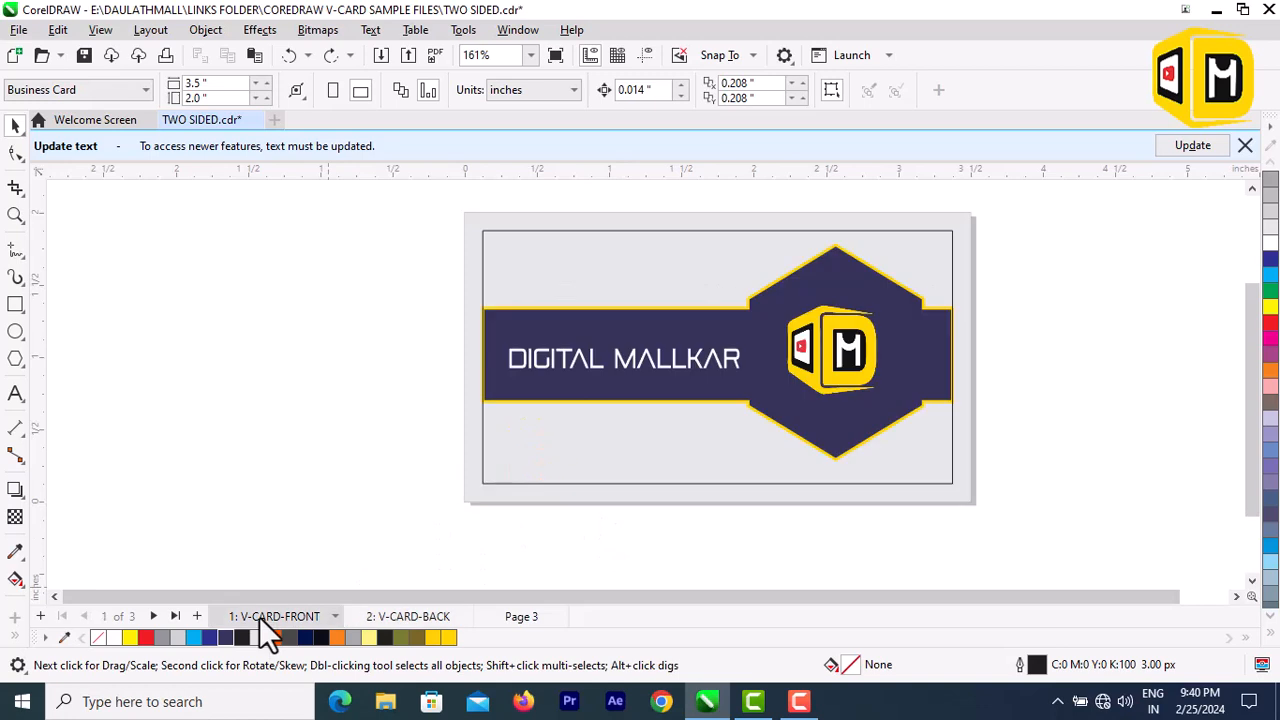
{"action": "right_click", "coordinate": [262, 618]}
{"action": "left_click", "coordinate": [300, 335]}
{"action": "key", "text": "F6"}
{"action": "left_click_drag", "start_coordinate": [578, 423], "coordinate": [641, 472]}
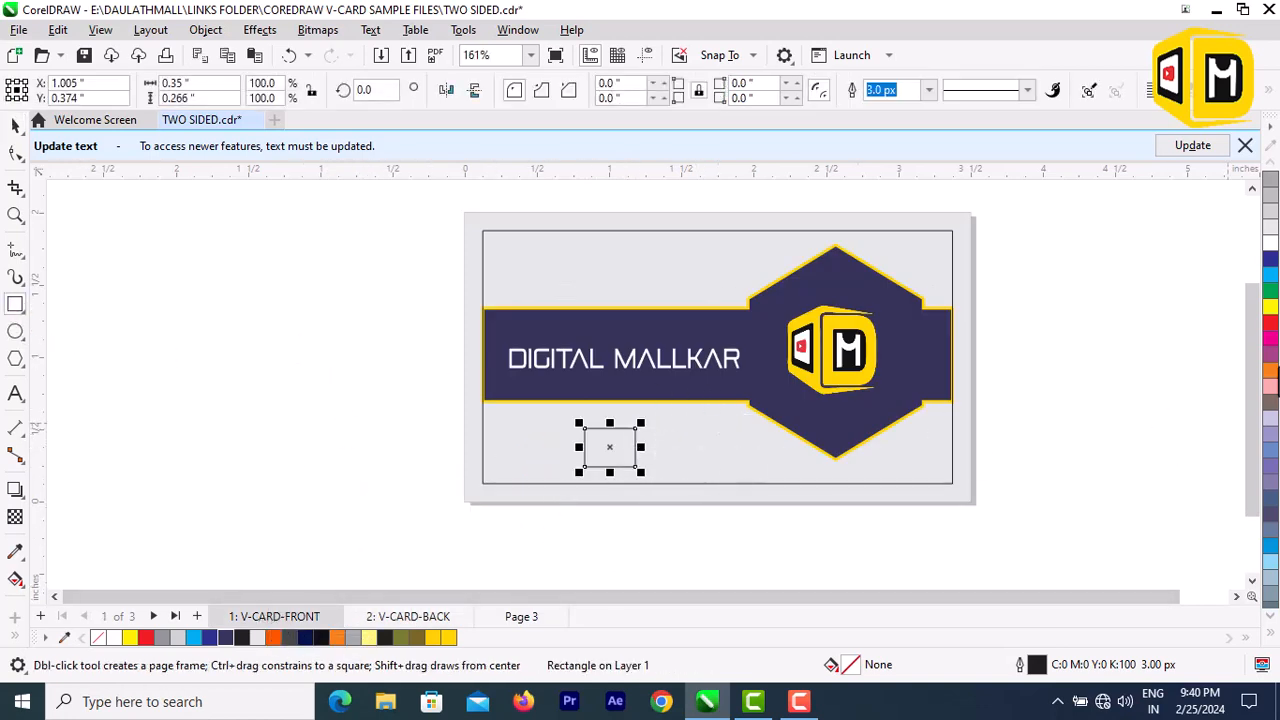
{"action": "left_click", "coordinate": [304, 638]}
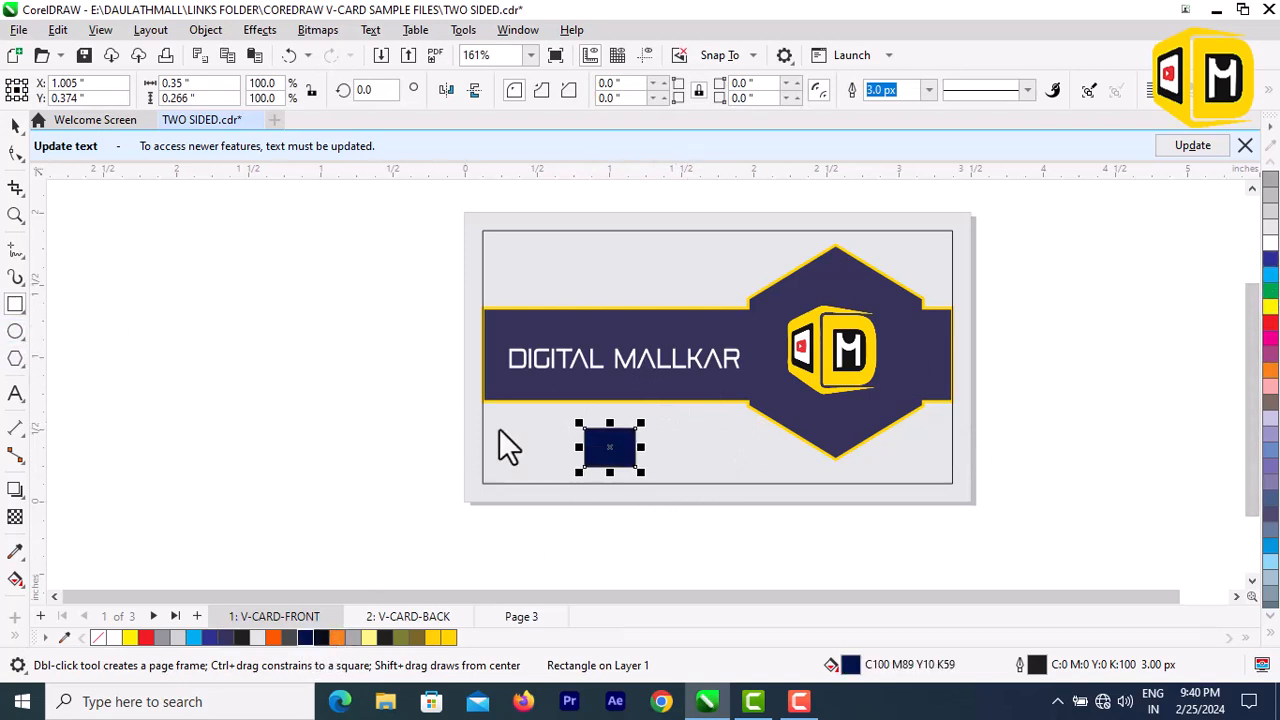
- Draw a hexagon about 0.247 by 0.266 inches beside the small navy rectangle and move it against the rectangle's right edge
{"action": "key", "text": "F7"}
{"action": "left_click", "coordinate": [15, 358]}
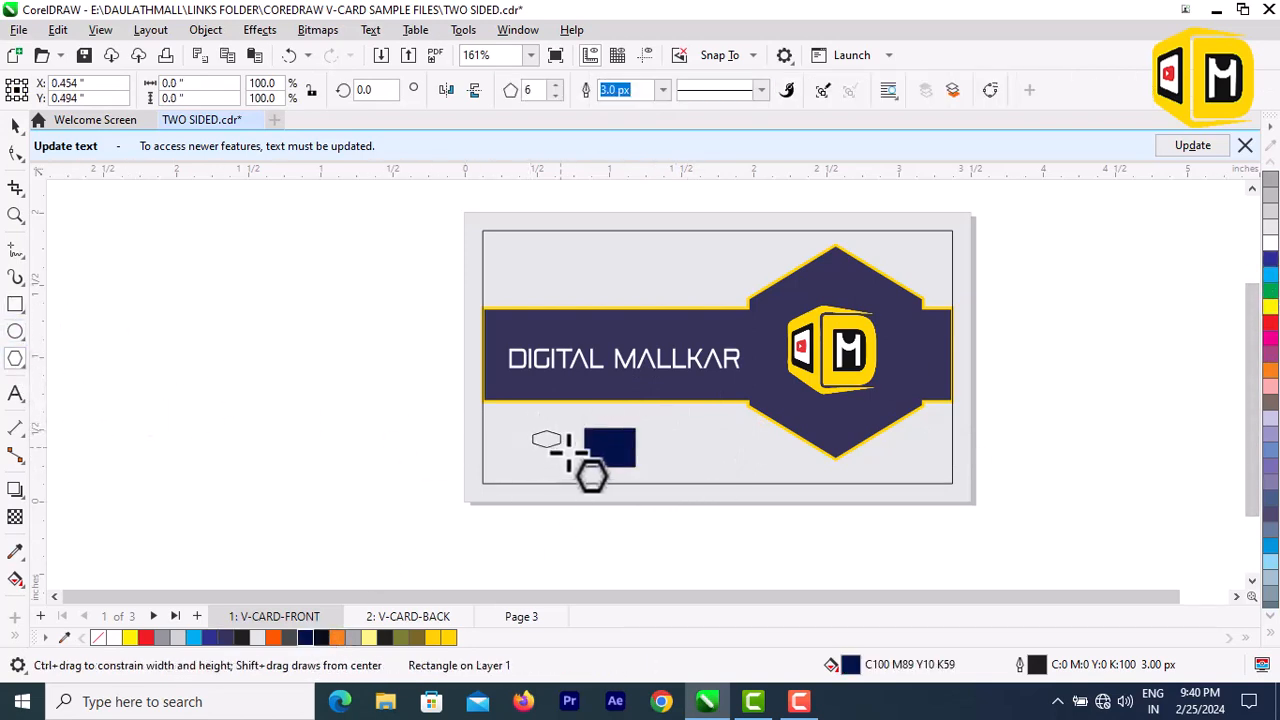
{"action": "left_click_drag", "start_coordinate": [565, 451], "coordinate": [577, 425]}
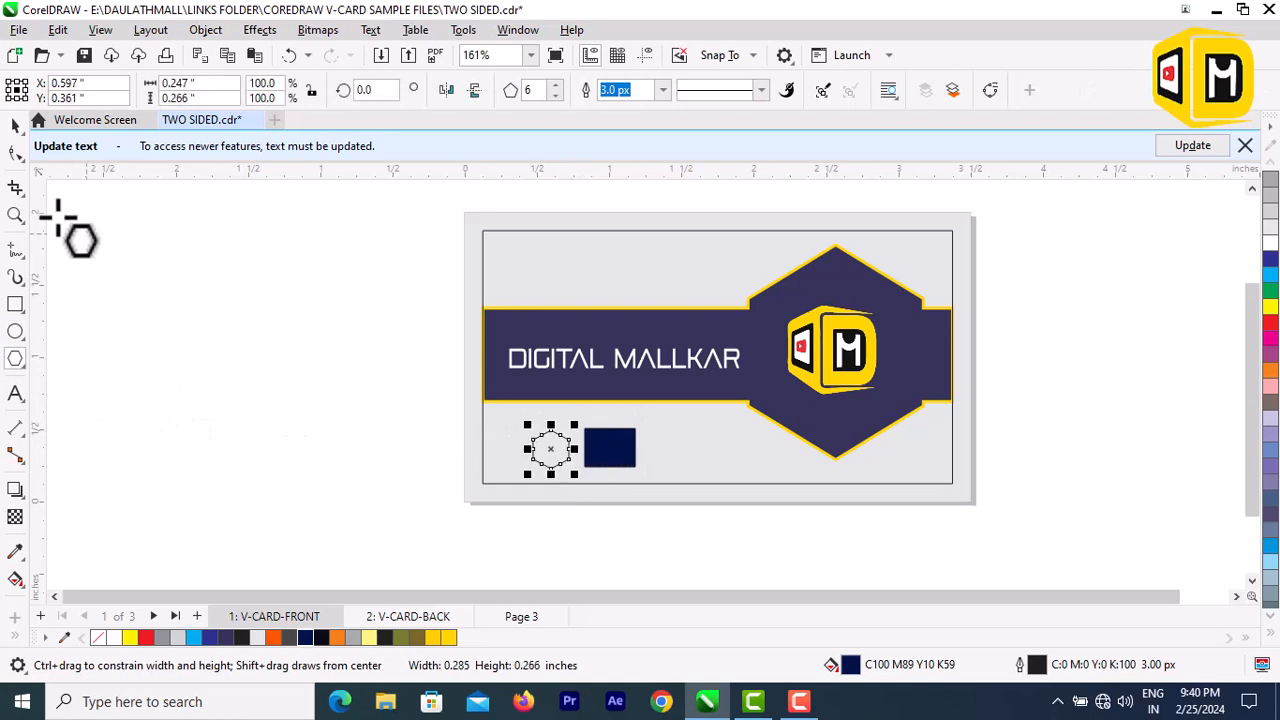
{"action": "left_click", "coordinate": [15, 125]}
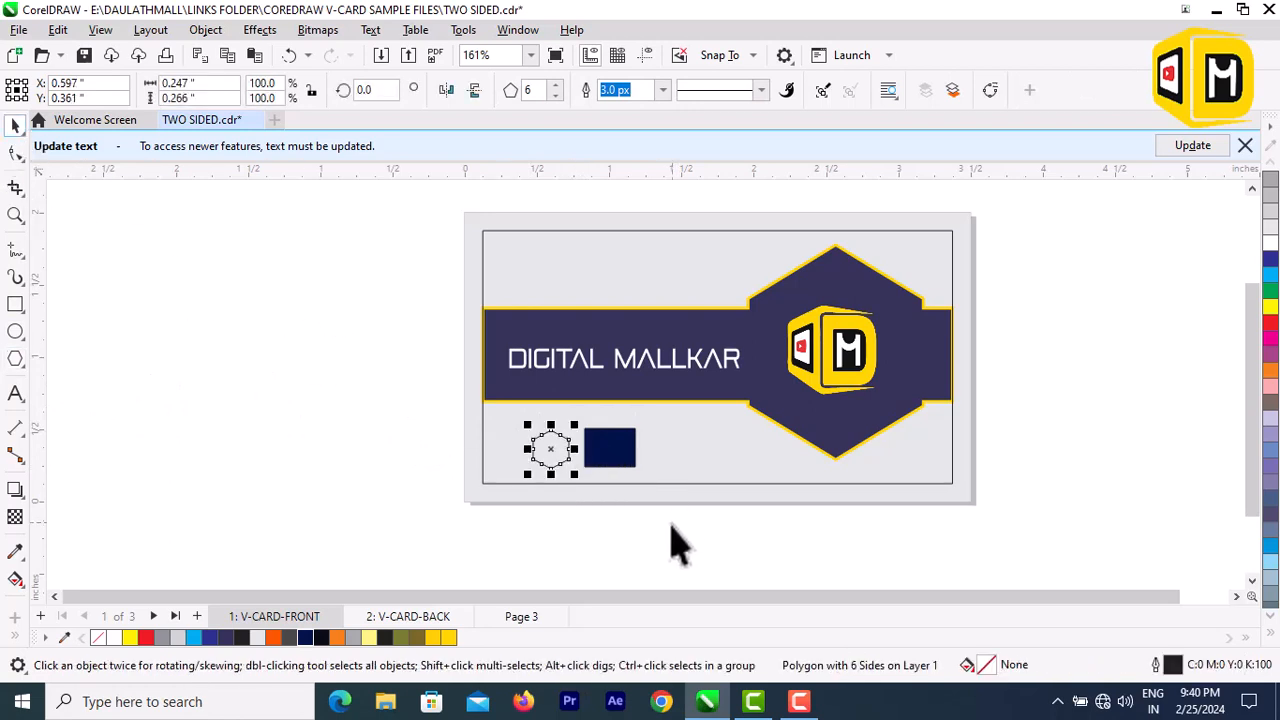
{"action": "left_click", "coordinate": [554, 441]}
{"action": "left_click_drag", "start_coordinate": [554, 441], "coordinate": [647, 438]}
- Weld the small navy rectangle and the hexagon into one shape
{"action": "left_click_drag", "start_coordinate": [381, 414], "coordinate": [718, 492]}
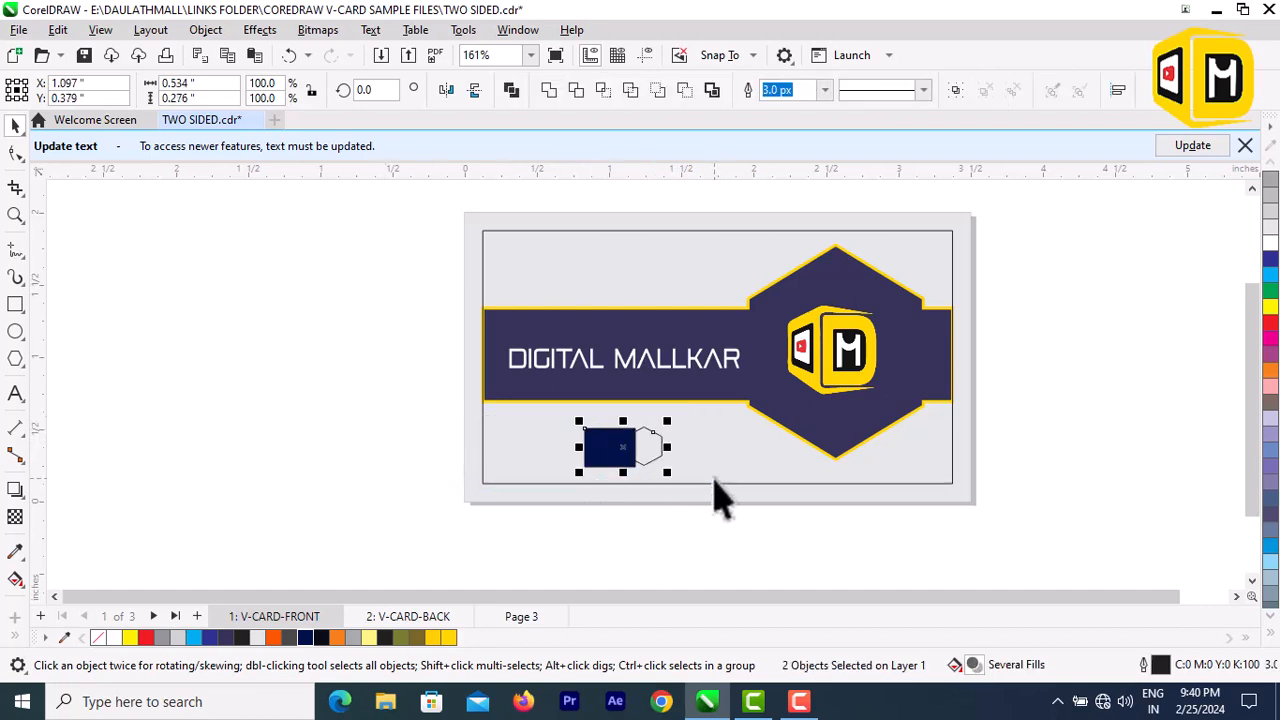
{"action": "left_click", "coordinate": [551, 90]}
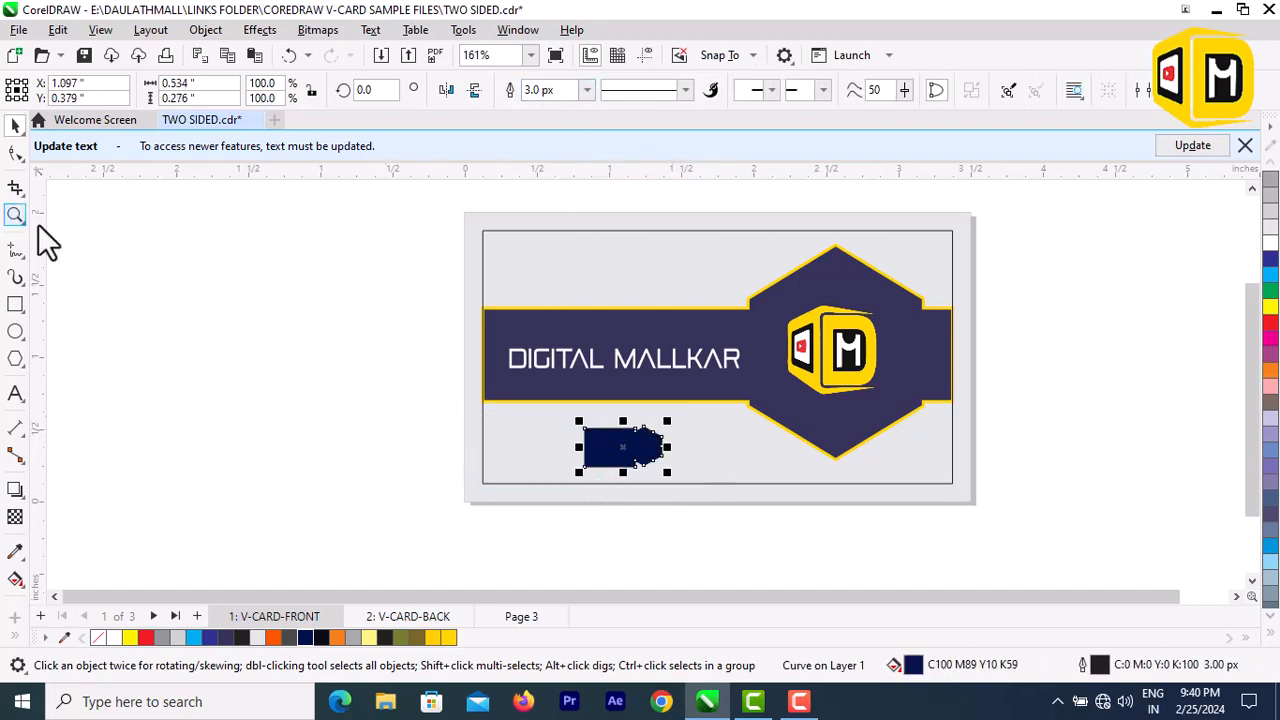
{"action": "left_click", "coordinate": [240, 352]}
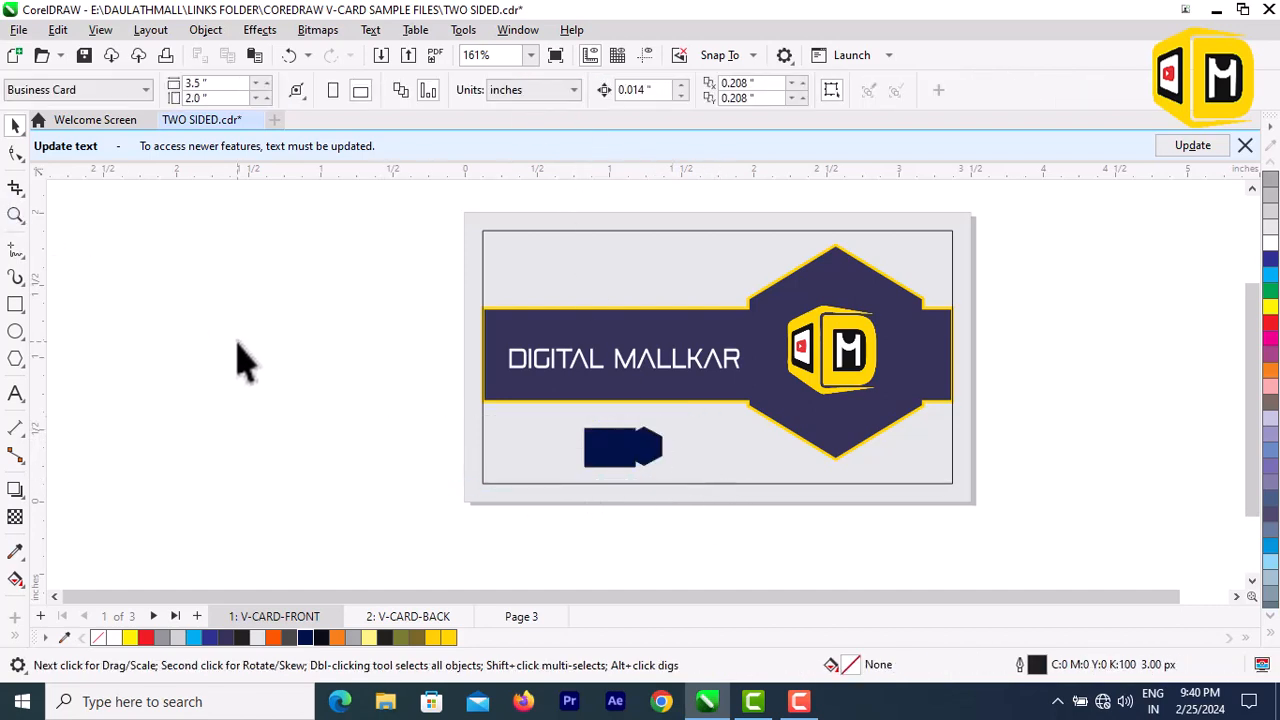
- Delete the small welded navy shape below the strip on V-CARD-FRONT
{"action": "scroll", "coordinate": [635, 462], "scroll_direction": "up", "scroll_amount": 1}
{"action": "left_click", "coordinate": [645, 452]}
{"action": "left_click_drag", "start_coordinate": [645, 452], "coordinate": [611, 454]}
{"action": "key", "text": "Delete"}
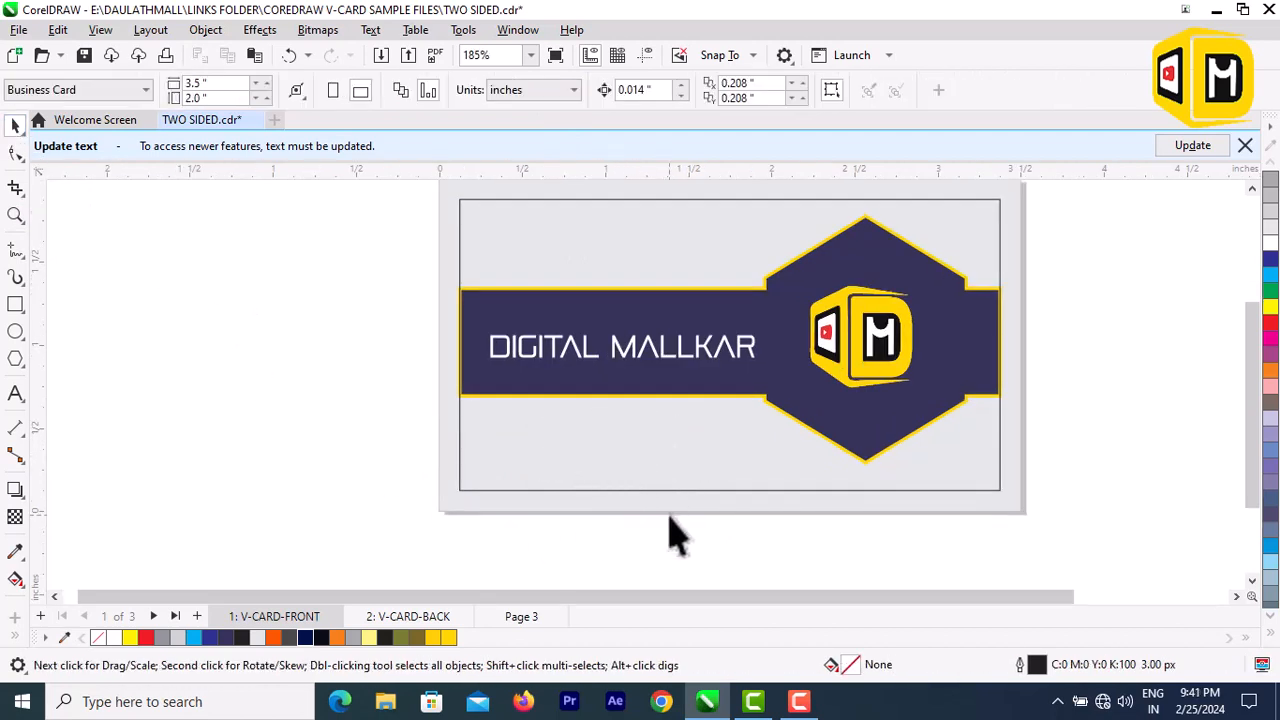
{"action": "scroll", "coordinate": [666, 550], "scroll_direction": "down", "scroll_amount": 1}
- Try to place a vertical guideline on the left edge of the safe-margin rectangle, at about X 0.125 inches
{"action": "left_click", "coordinate": [650, 503]}
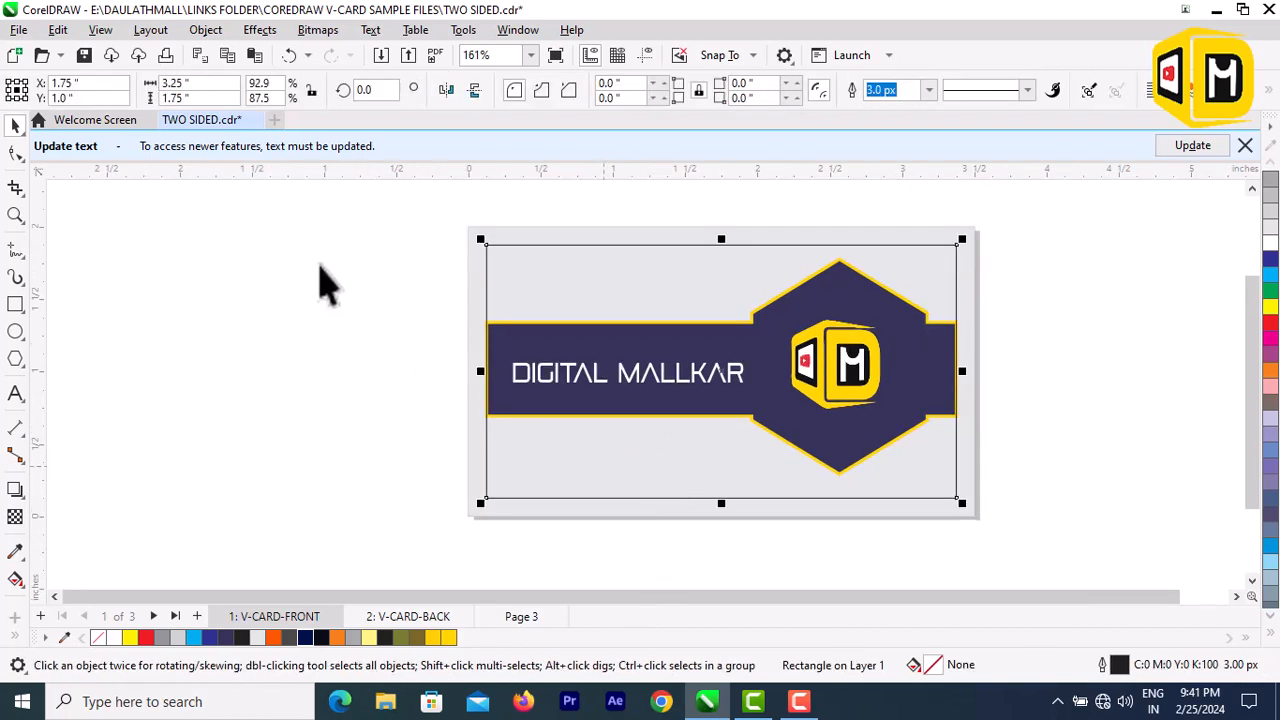
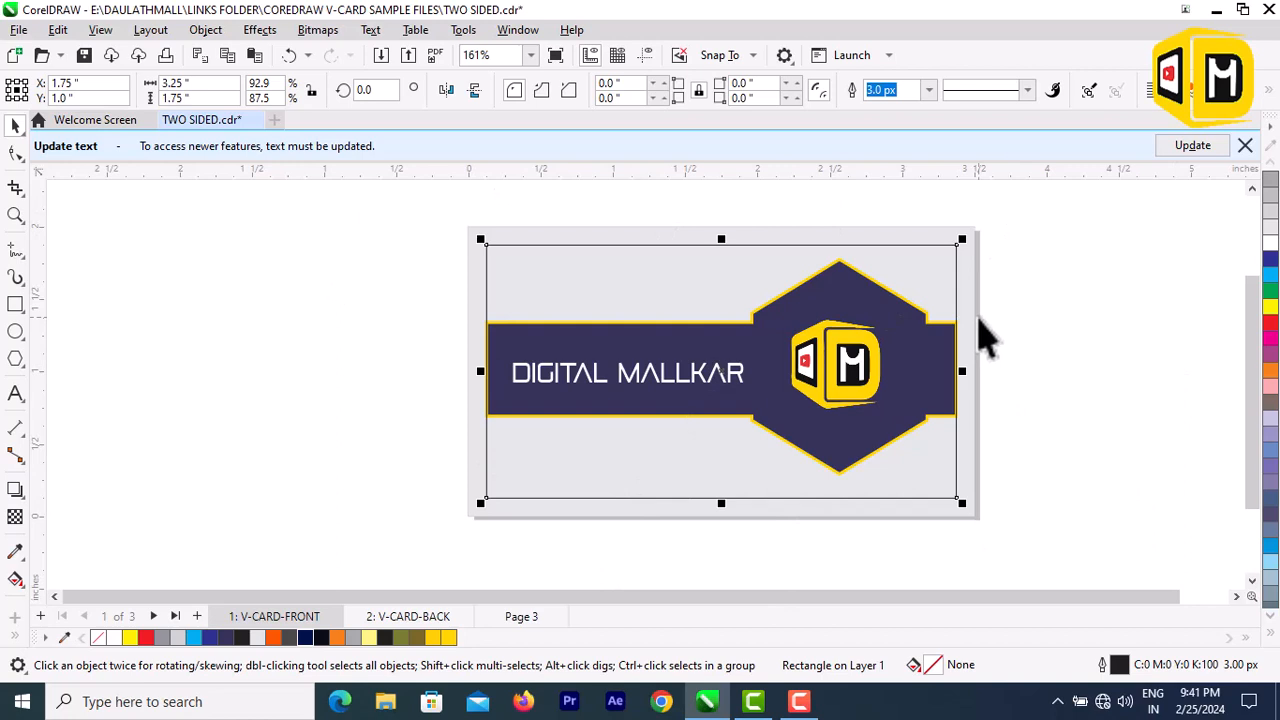
{"action": "left_click", "coordinate": [165, 420]}
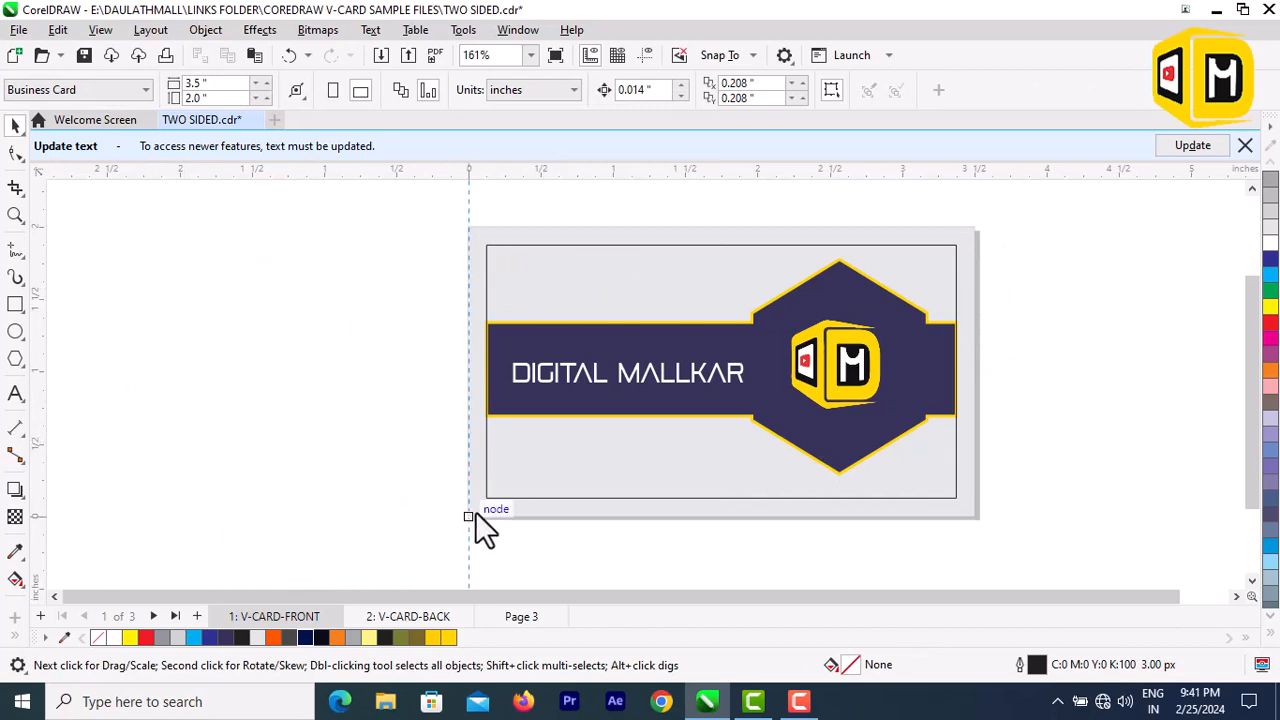
{"action": "left_click_drag", "start_coordinate": [489, 516], "coordinate": [484, 521]}
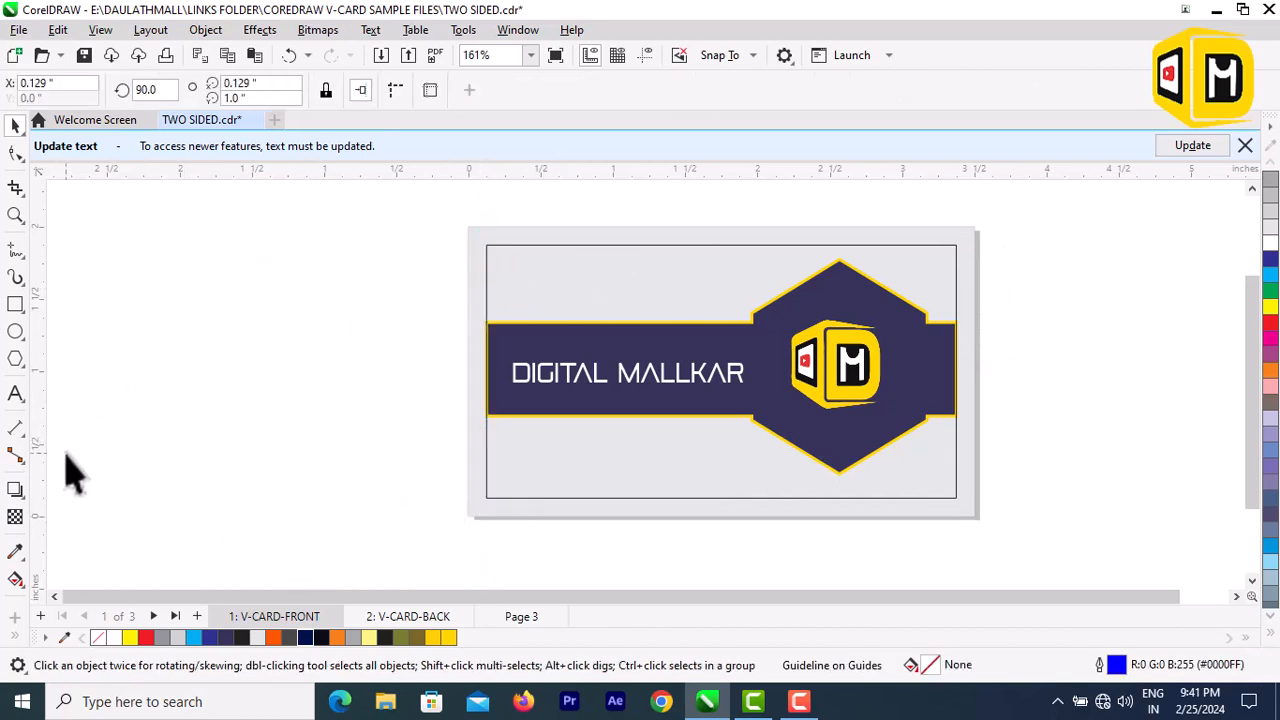
{"action": "left_click_drag", "start_coordinate": [49, 475], "coordinate": [895, 537]}
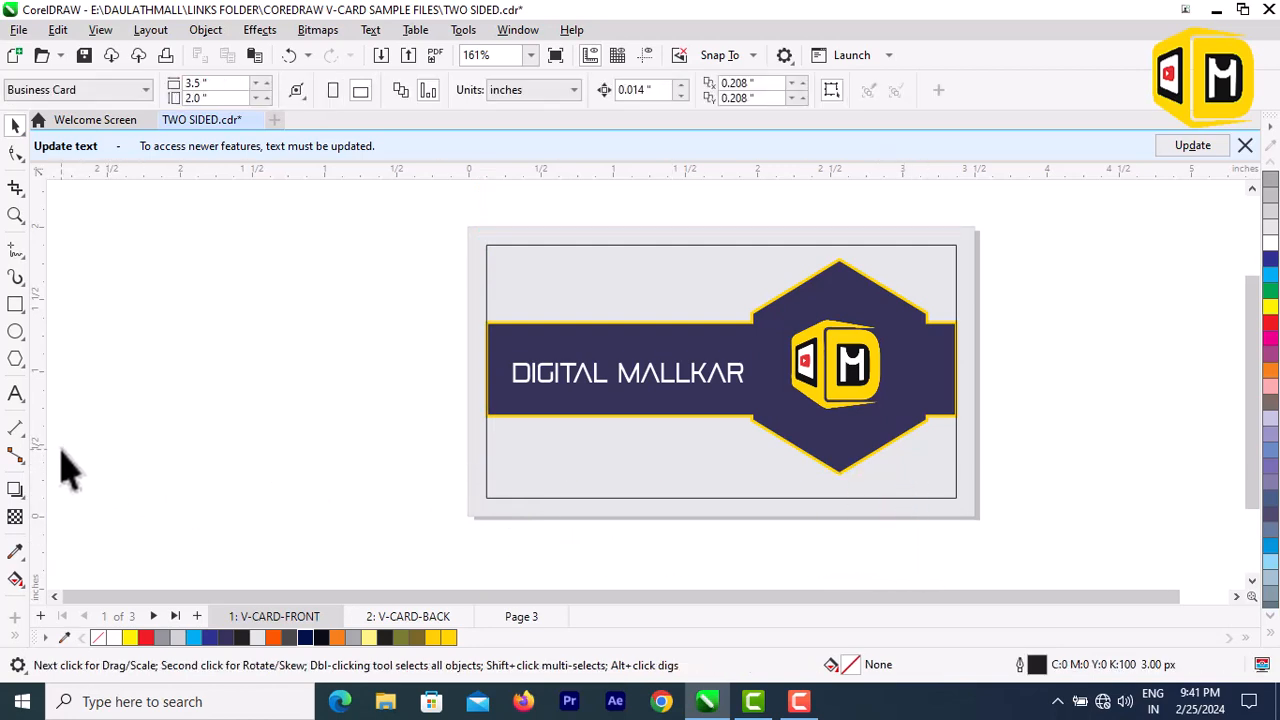
{"action": "left_click", "coordinate": [486, 505]}
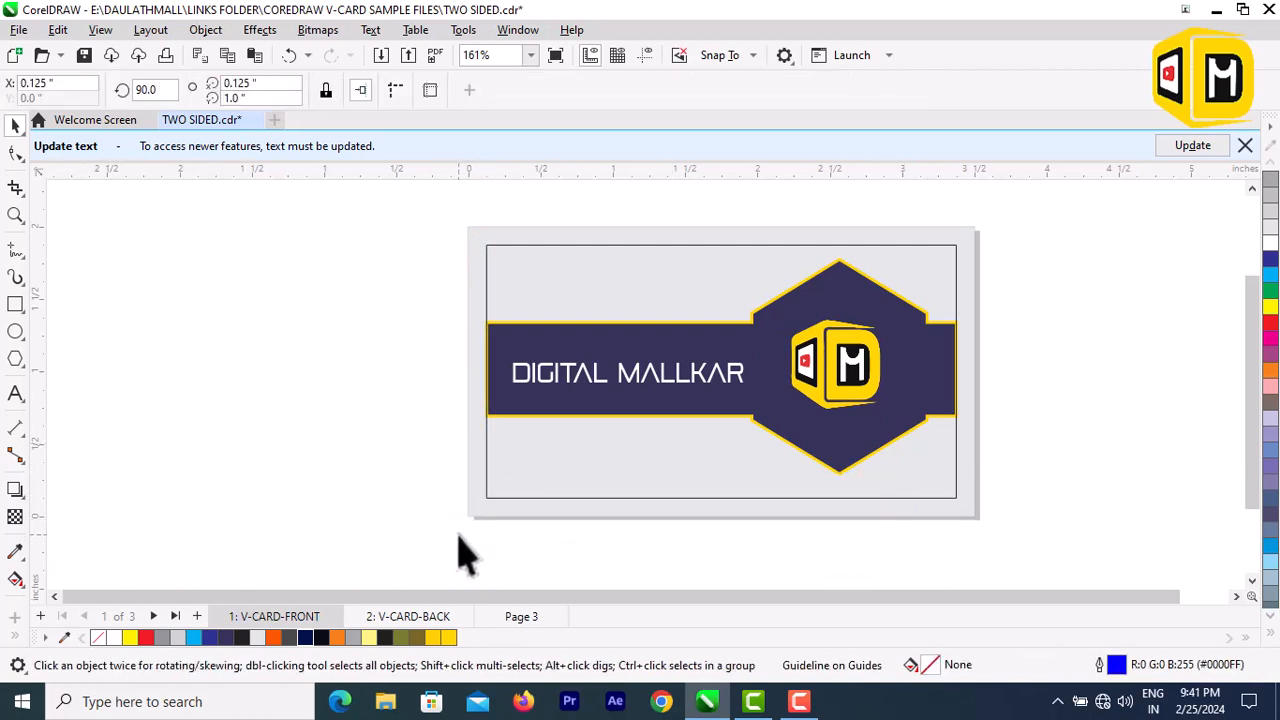
- Turn on the display of guidelines
{"action": "left_click", "coordinate": [66, 30]}
{"action": "mouse_move", "coordinate": [96, 27]}
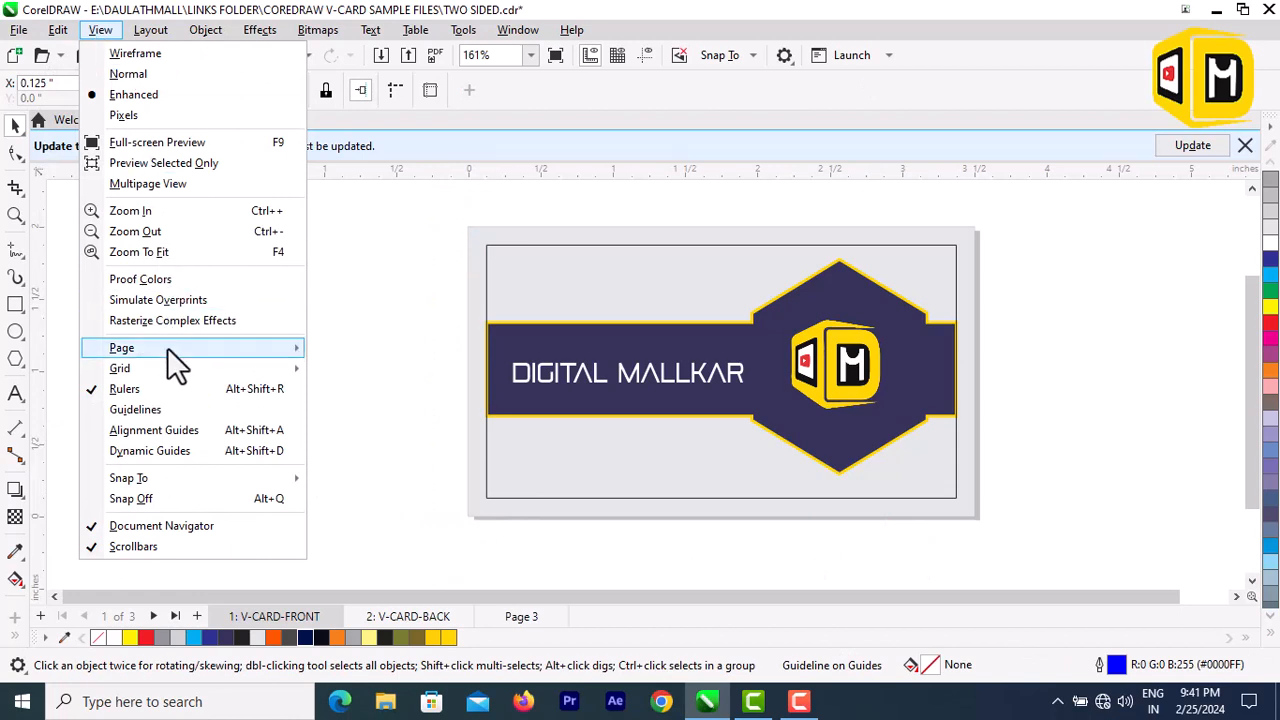
{"action": "left_click", "coordinate": [177, 408]}
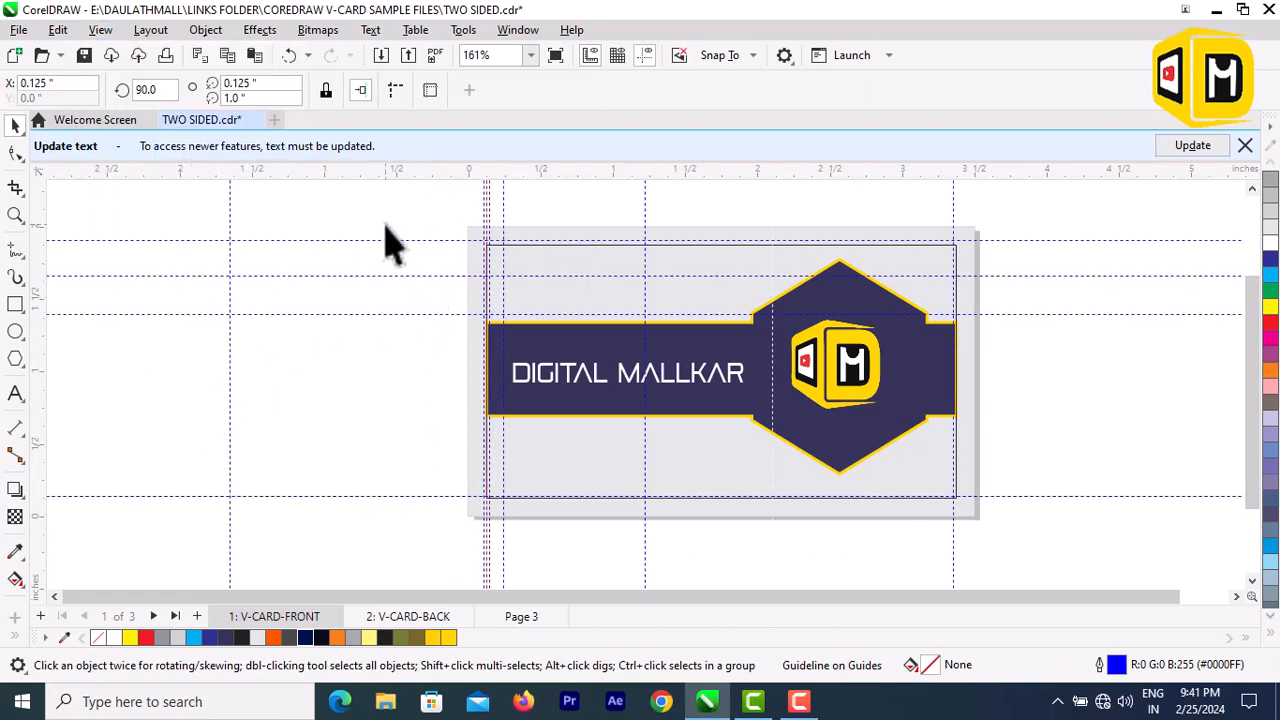
- Select all existing guidelines in the document and delete them
{"action": "left_click", "coordinate": [94, 32]}
{"action": "mouse_move", "coordinate": [64, 28]}
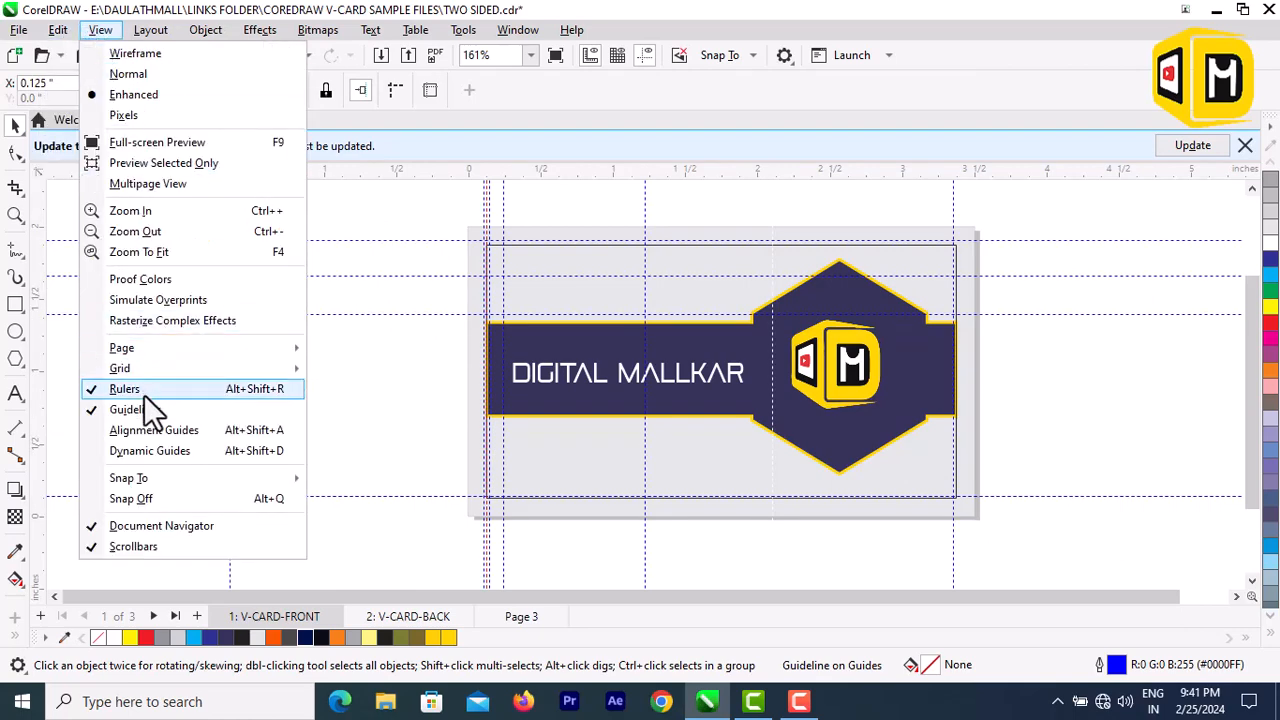
{"action": "left_click", "coordinate": [58, 29]}
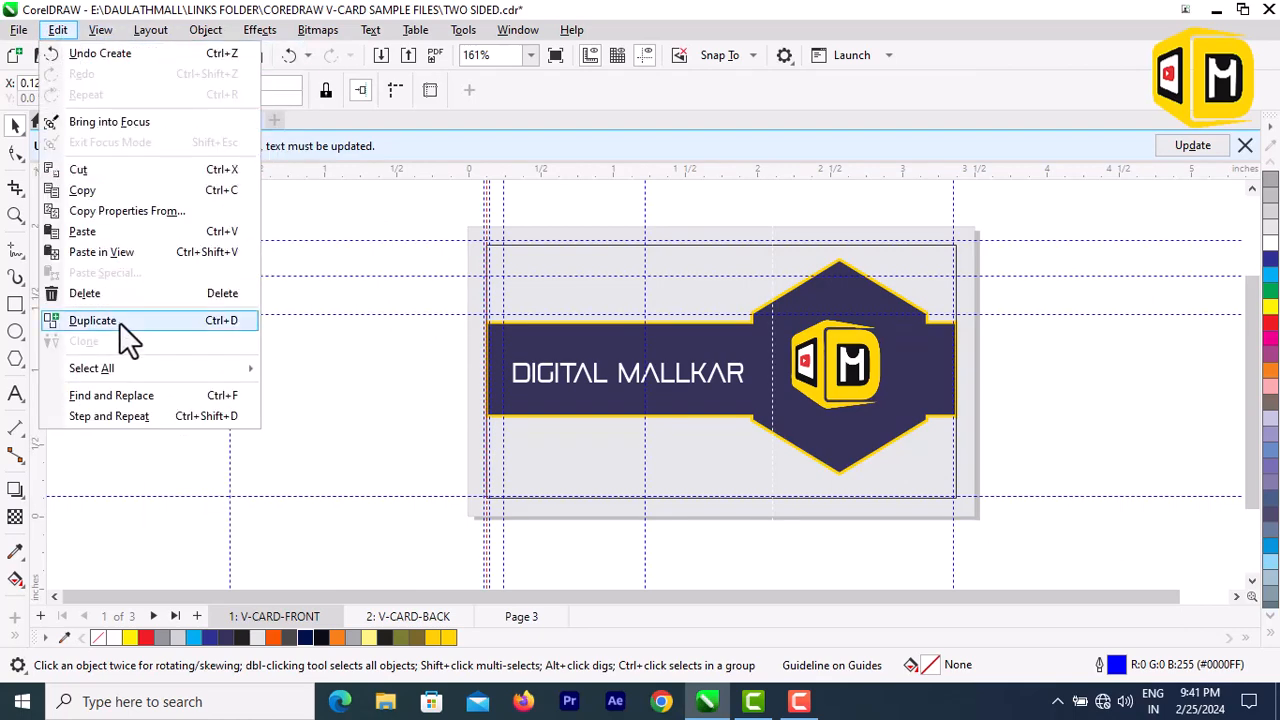
{"action": "mouse_move", "coordinate": [136, 370]}
{"action": "left_click", "coordinate": [310, 412]}
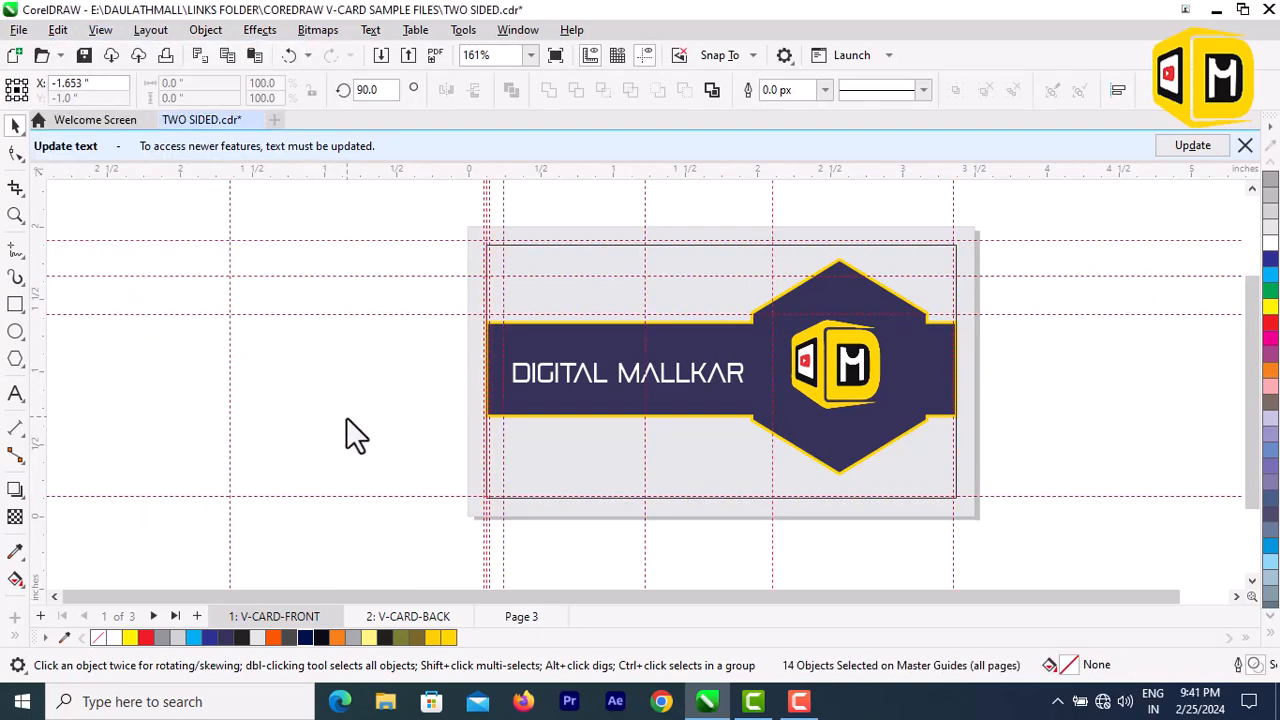
{"action": "key", "text": "Delete"}
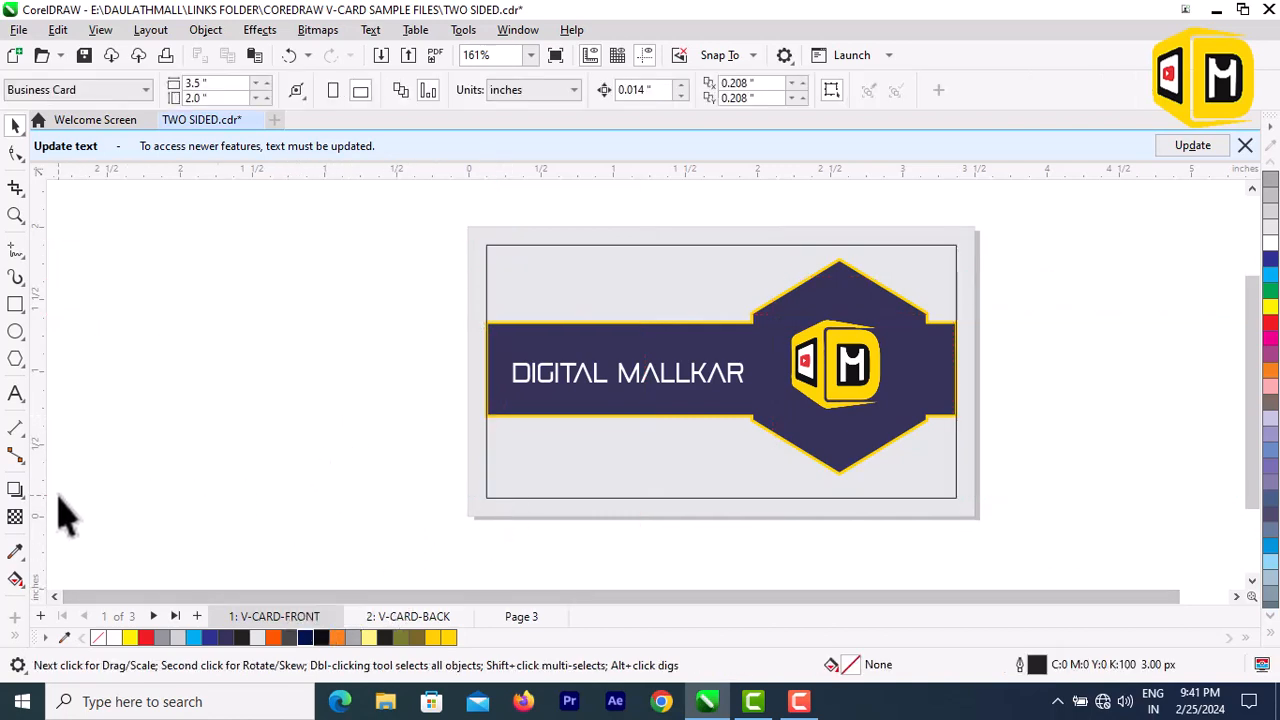
- Add guidelines along all four safe-margin edges, with left X 0.123, upper Y 1.875 and lower Y 0.125 inches, and open V-CARD-BACK
{"action": "left_click_drag", "start_coordinate": [470, 559], "coordinate": [487, 566]}
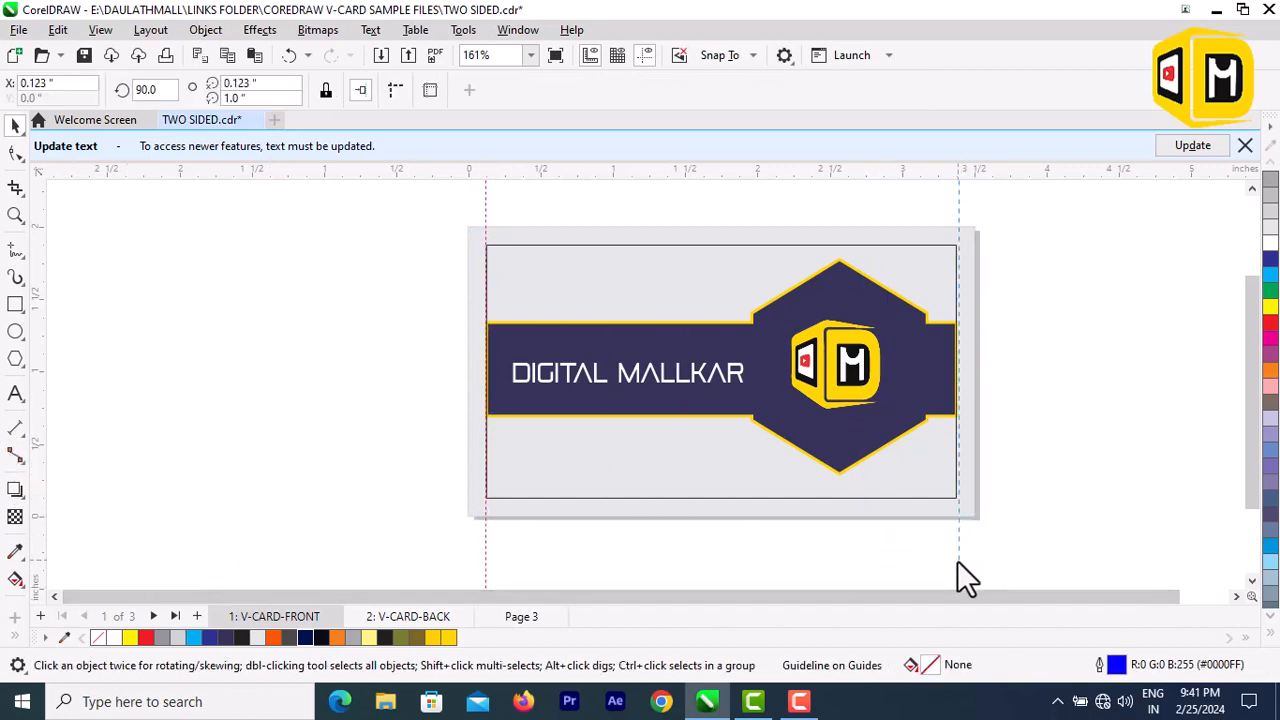
{"action": "left_click_drag", "start_coordinate": [955, 563], "coordinate": [956, 565]}
{"action": "left_click_drag", "start_coordinate": [759, 176], "coordinate": [783, 246]}
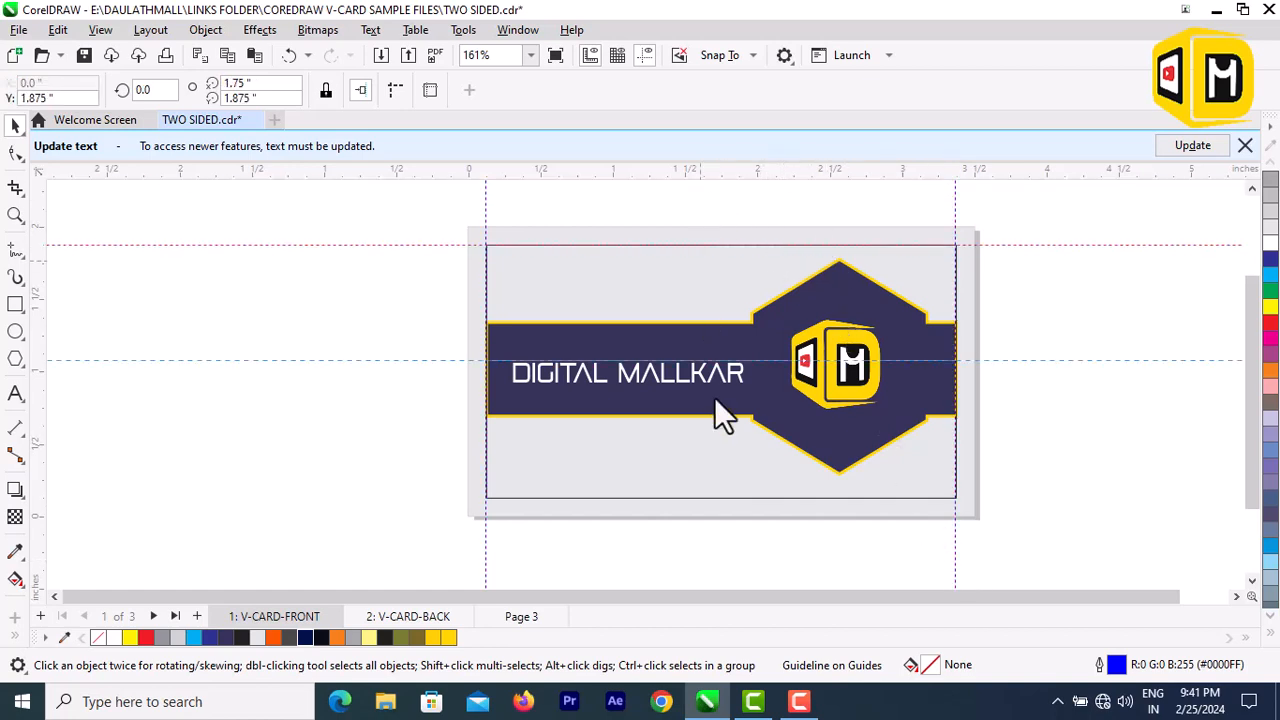
{"action": "left_click_drag", "start_coordinate": [752, 501], "coordinate": [752, 499]}
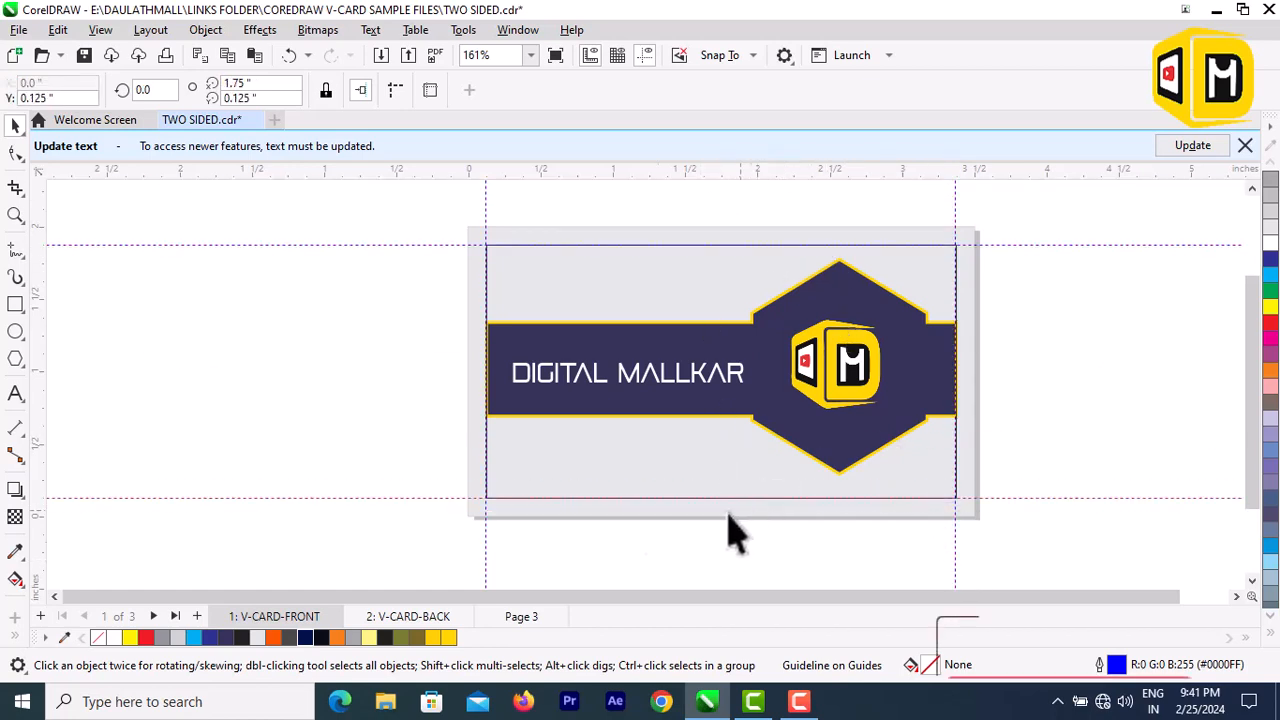
{"action": "left_click", "coordinate": [386, 617]}
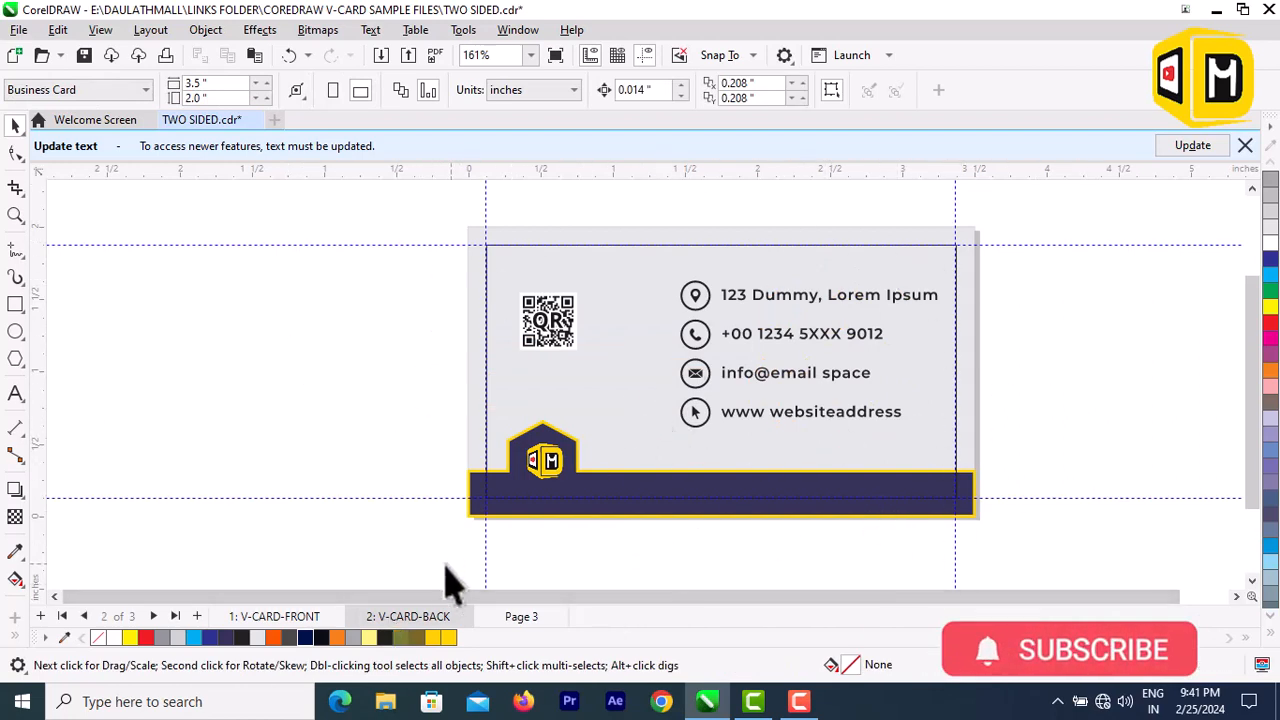
{"action": "left_click", "coordinate": [397, 498]}
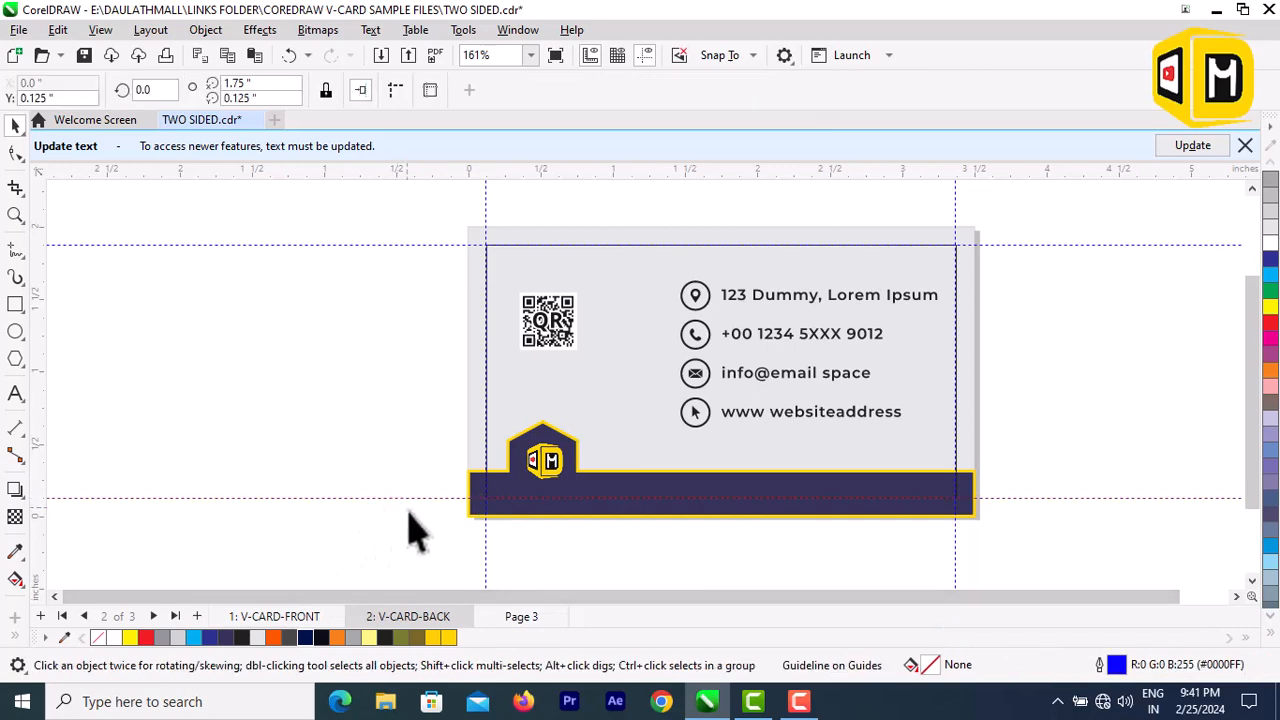
{"action": "left_click", "coordinate": [486, 555], "text": "shift"}
{"action": "left_click", "coordinate": [402, 245], "text": "shift"}
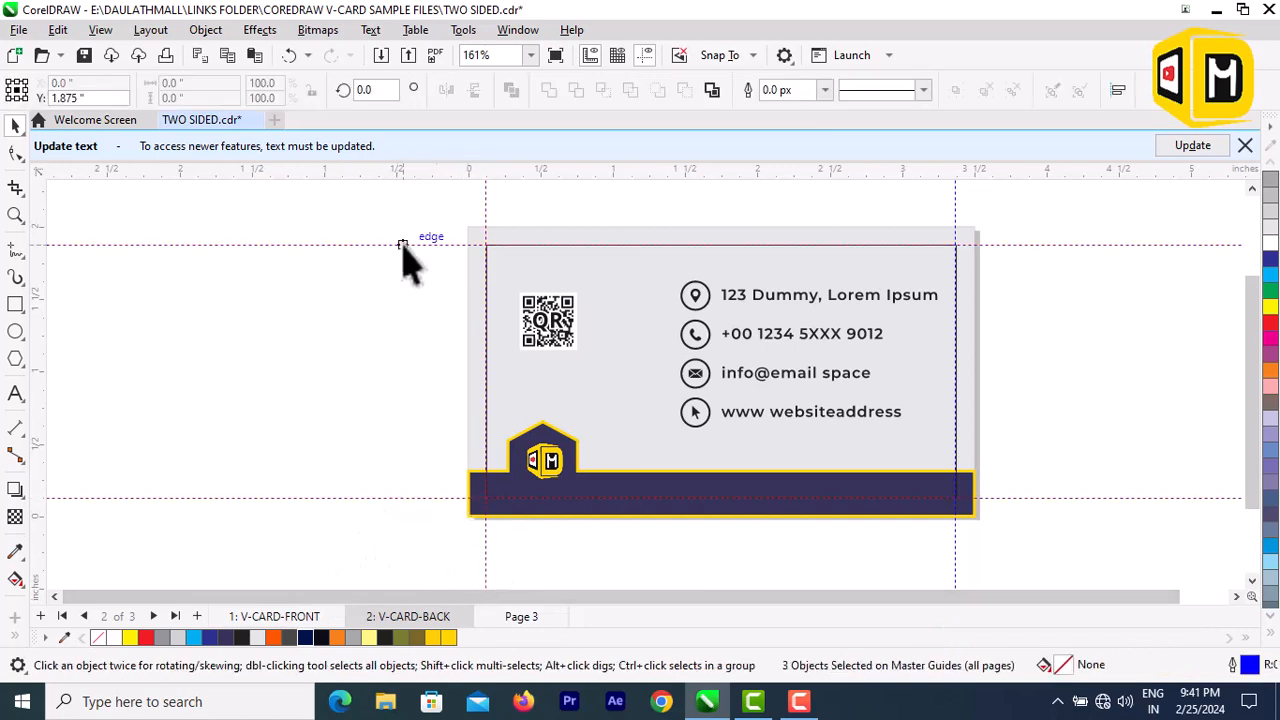
{"action": "right_click", "coordinate": [434, 247]}
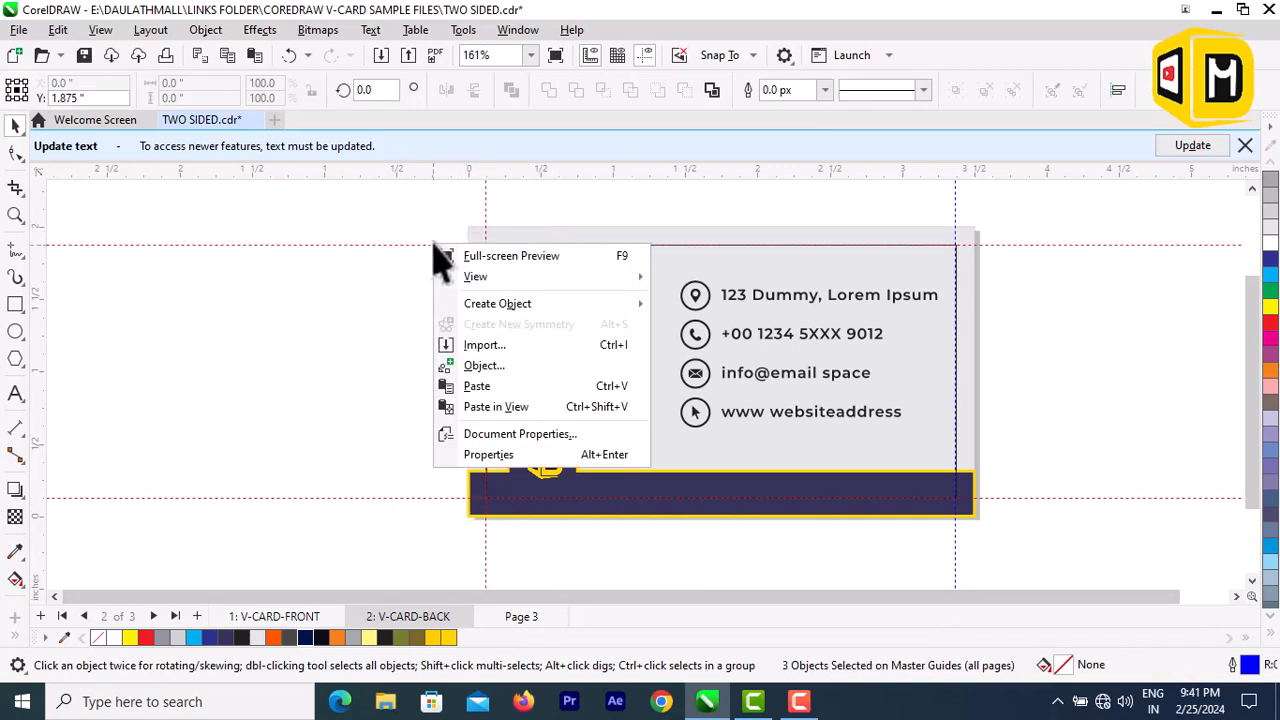
{"action": "key", "text": "Escape"}
- Lock the upper horizontal guideline and the left vertical guideline
{"action": "left_click", "coordinate": [412, 246]}
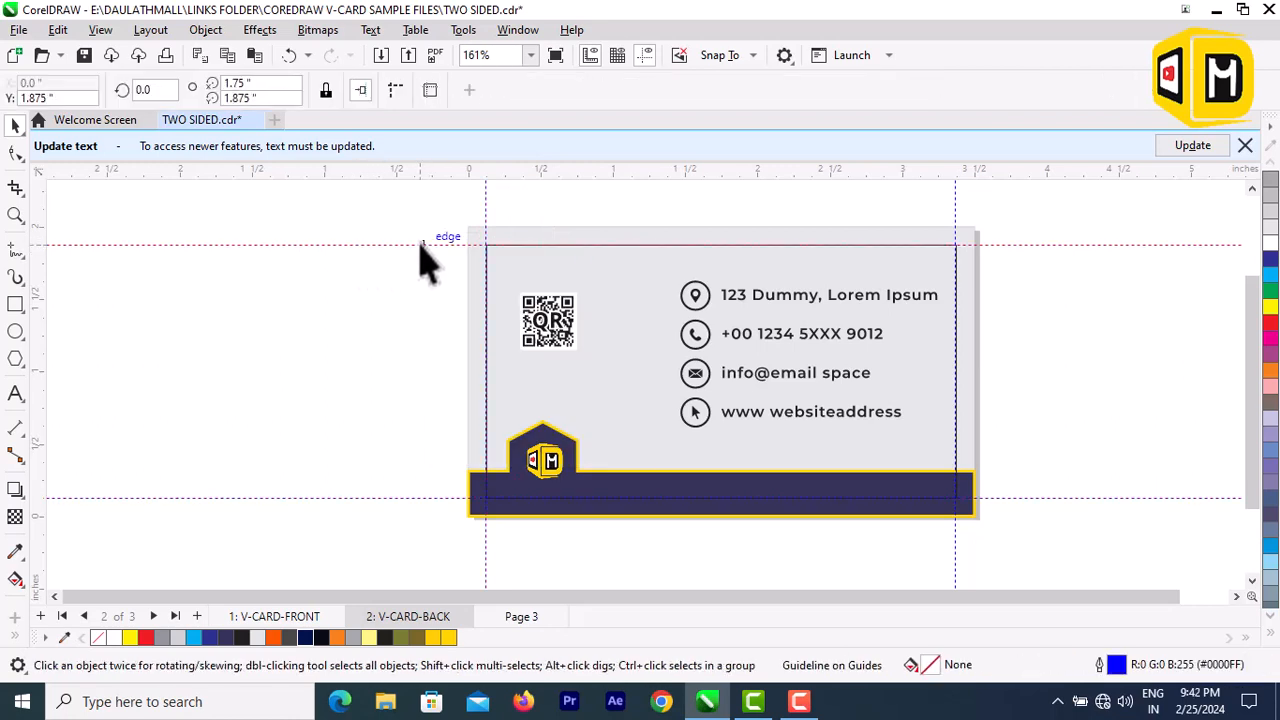
{"action": "left_click", "coordinate": [487, 228], "text": "shift"}
{"action": "right_click", "coordinate": [487, 229]}
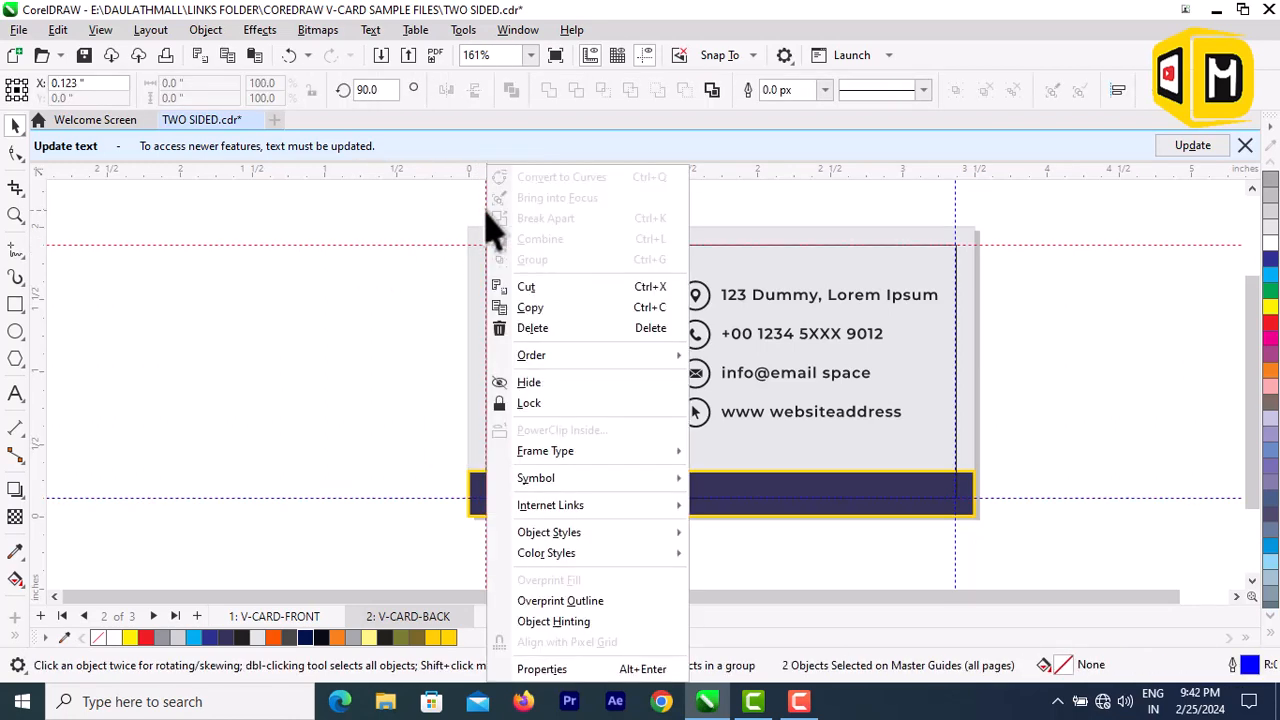
{"action": "left_click", "coordinate": [561, 403]}
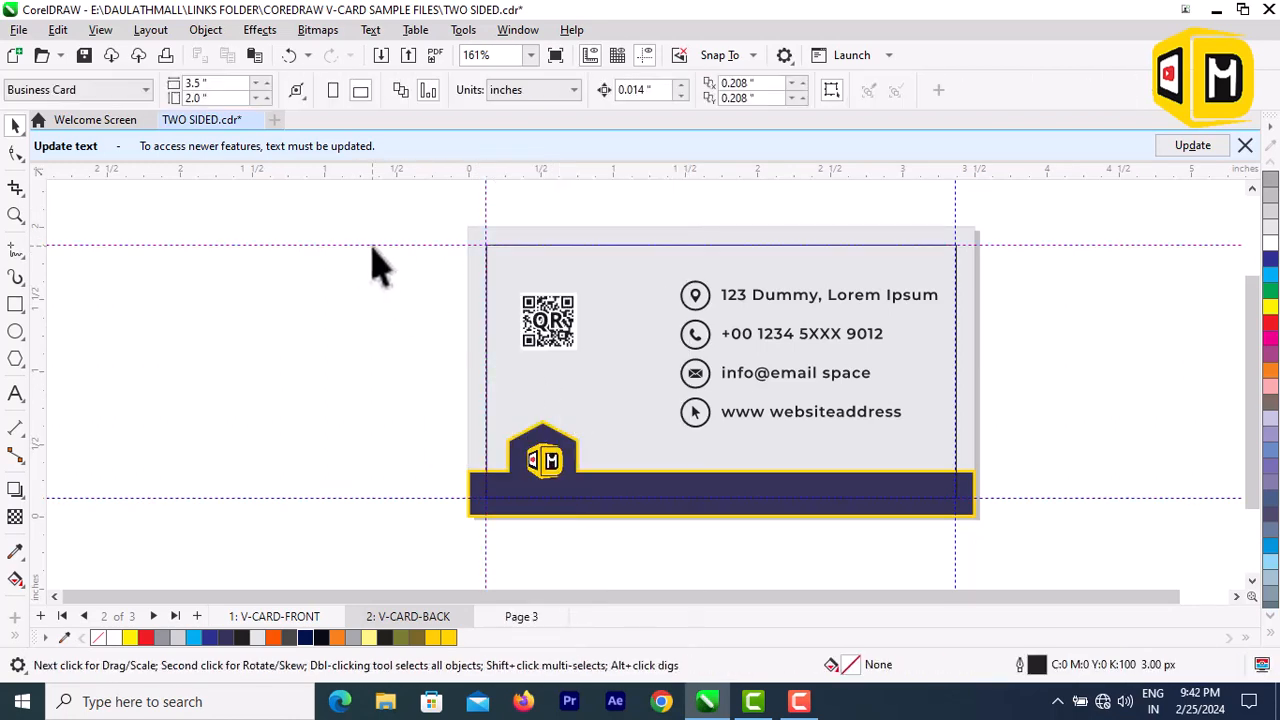
- Delete the 3.25 by 1.75 inch safe-margin rectangle from both V-CARD-BACK and V-CARD-FRONT
{"action": "left_click", "coordinate": [1155, 330]}
{"action": "left_click", "coordinate": [924, 260]}
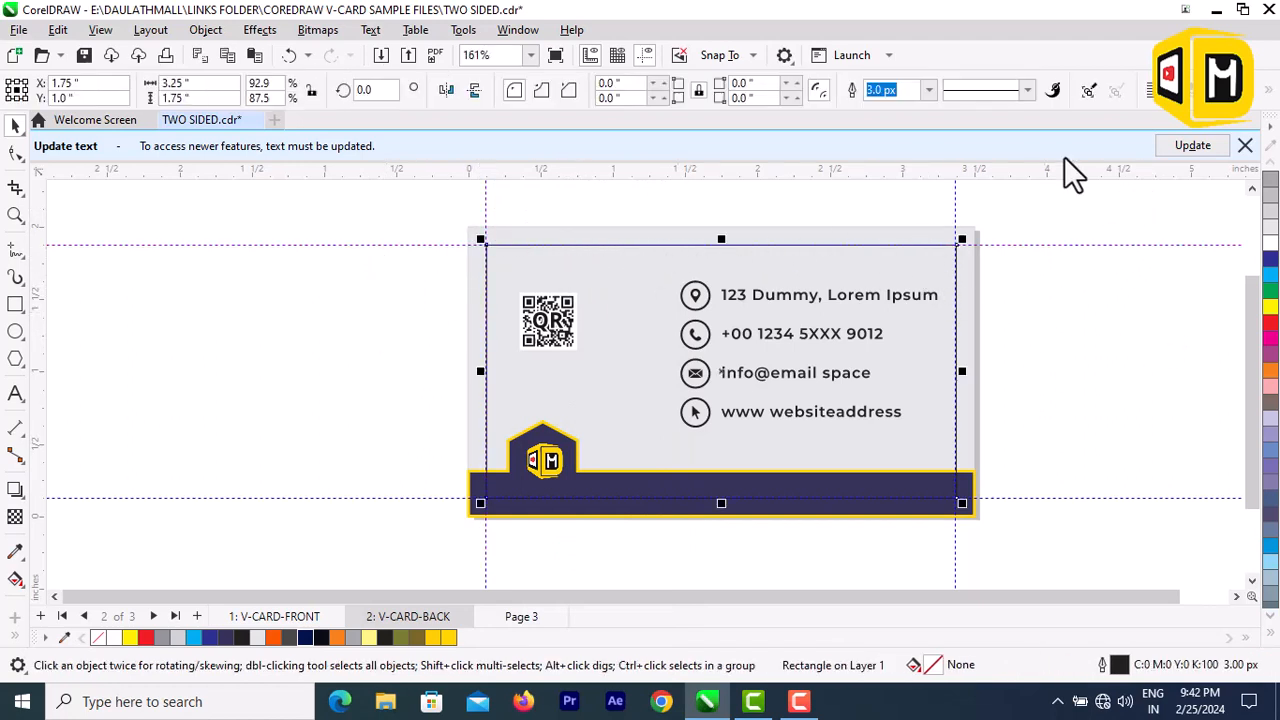
{"action": "key", "text": "Escape"}
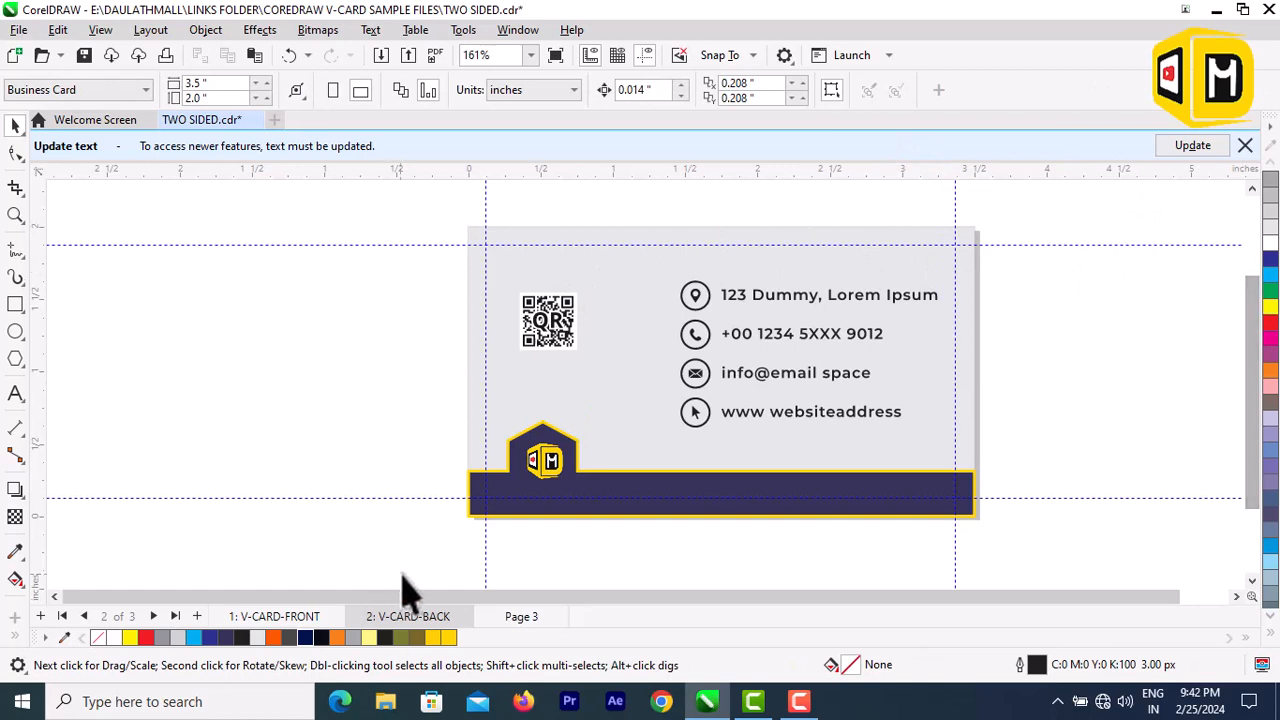
{"action": "left_click", "coordinate": [290, 617]}
{"action": "left_click", "coordinate": [526, 256]}
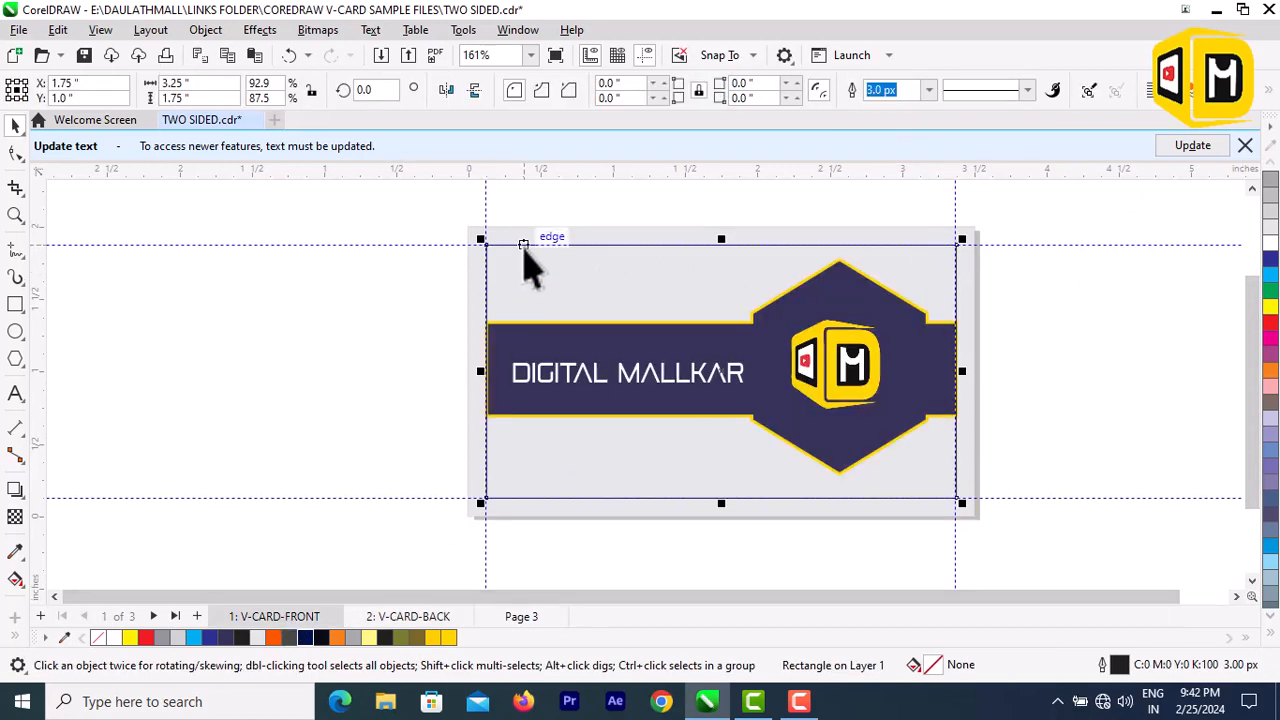
{"action": "key", "text": "Escape"}
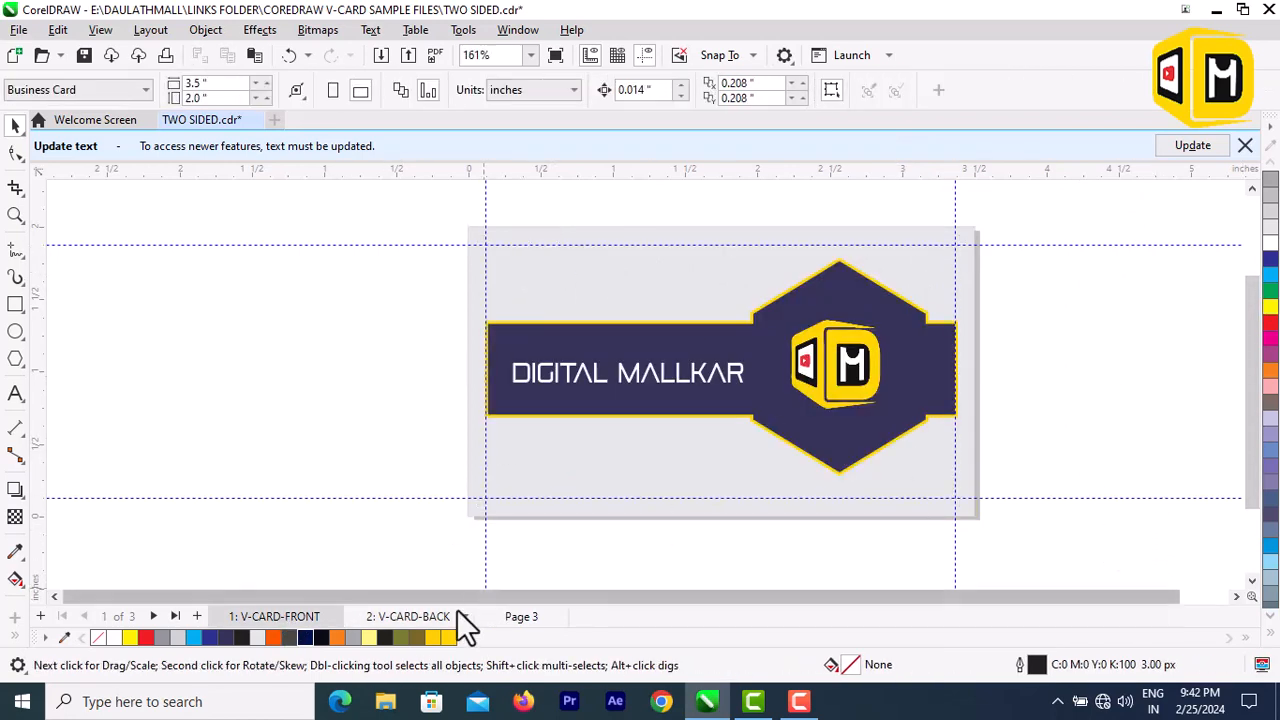
- Check the artwork on V-CARD-BACK and V-CARD-FRONT against the safe-margin guidelines
{"action": "left_click", "coordinate": [431, 620]}
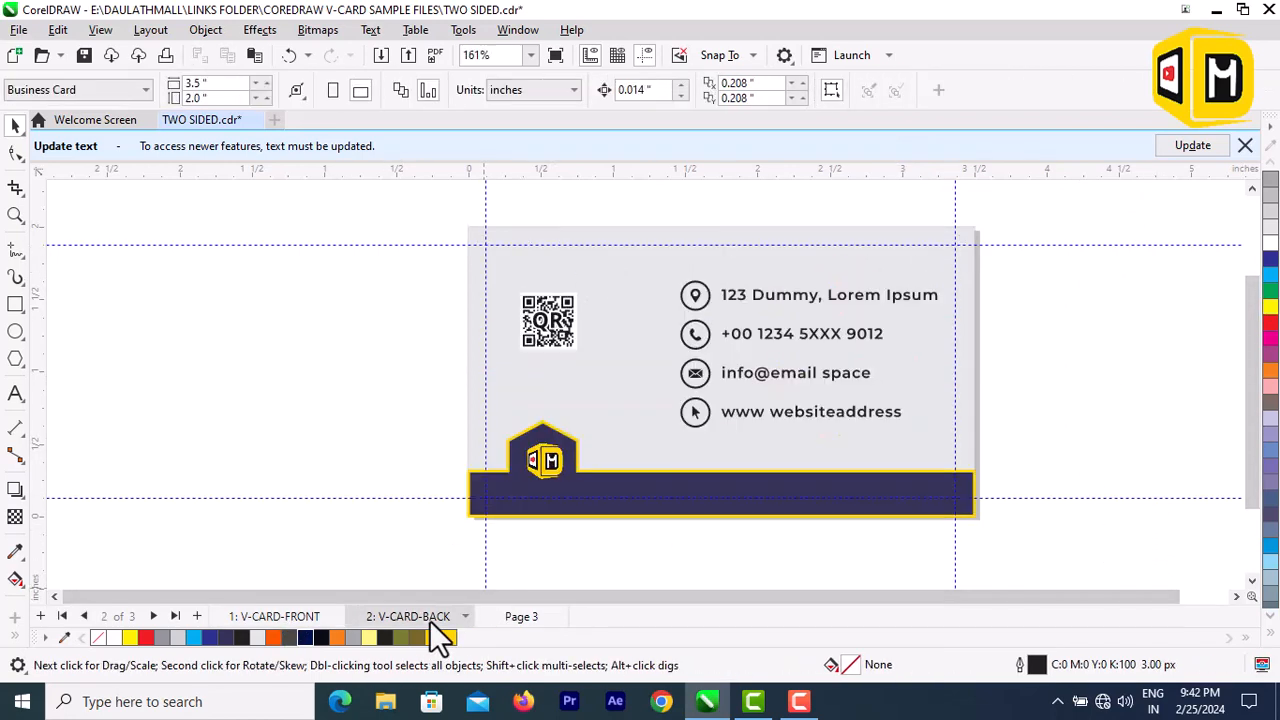
{"action": "left_click", "coordinate": [304, 617]}
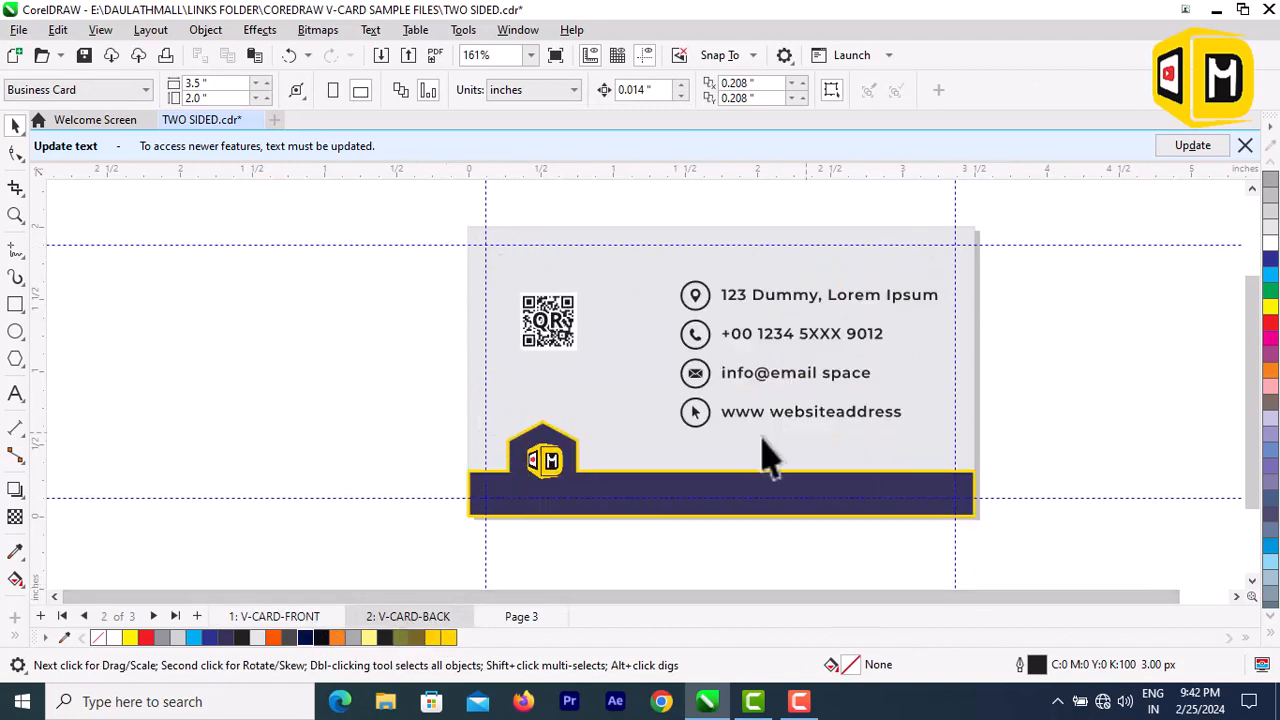
{"action": "left_click", "coordinate": [272, 614]}
{"action": "left_click", "coordinate": [400, 615]}
{"action": "left_click", "coordinate": [270, 616]}
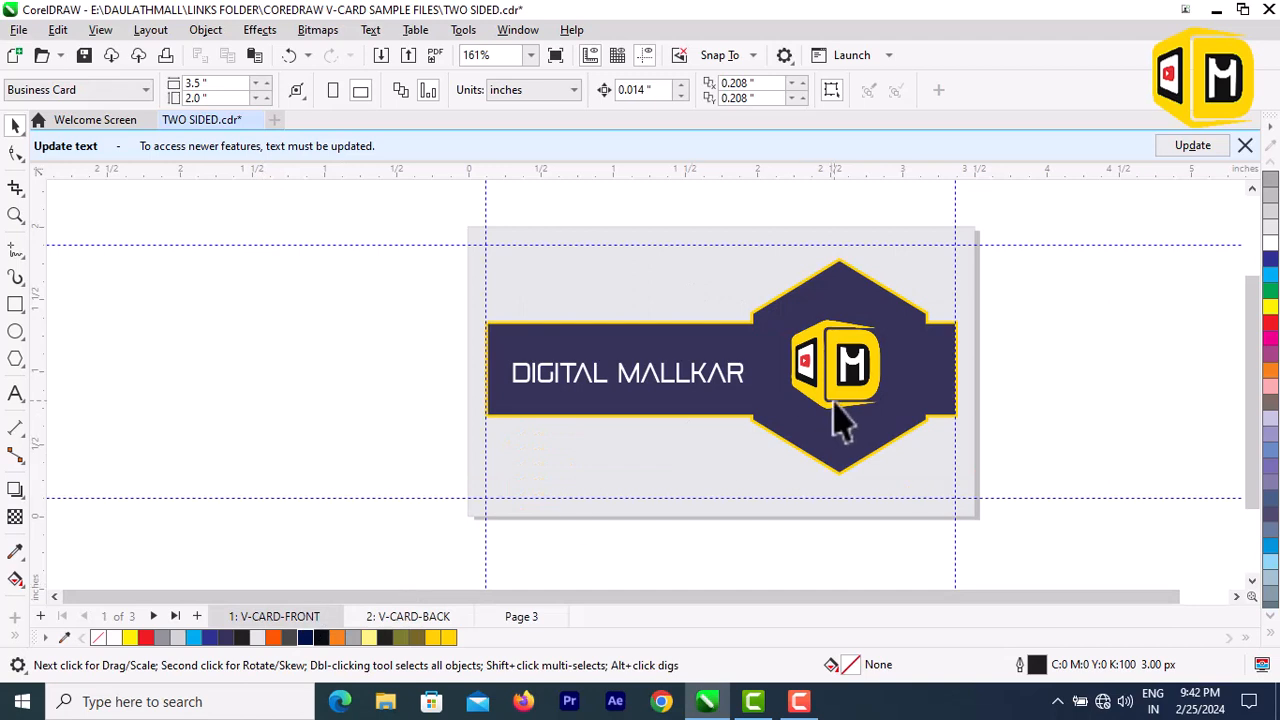